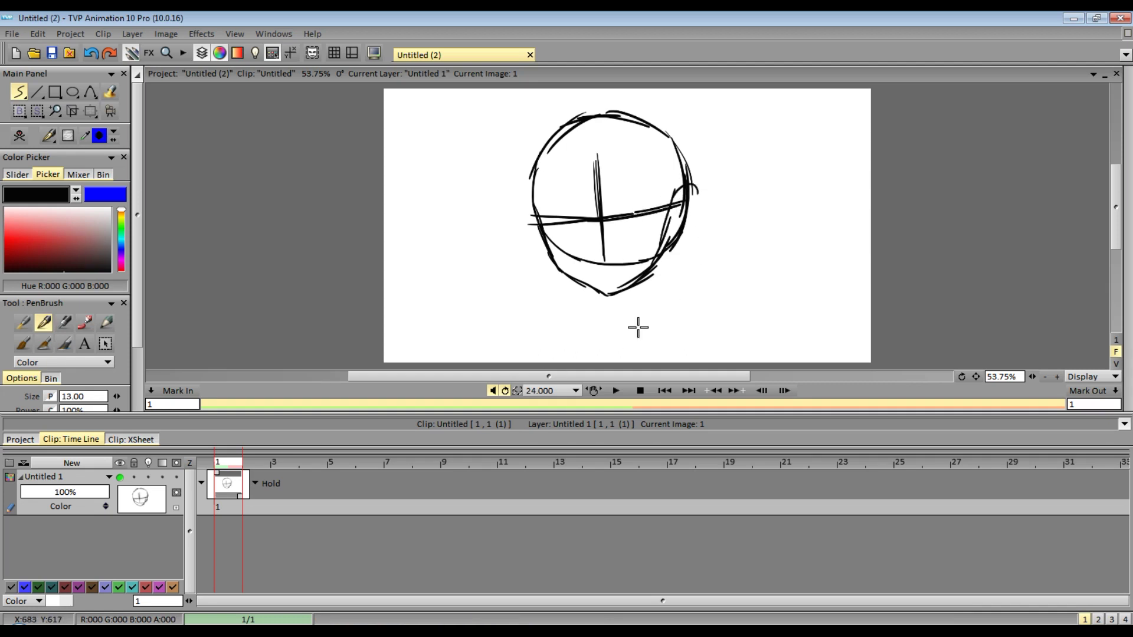
Swap the drawing colour between black and blue several times, ending on black.
{"action": "key", "text": "x"}
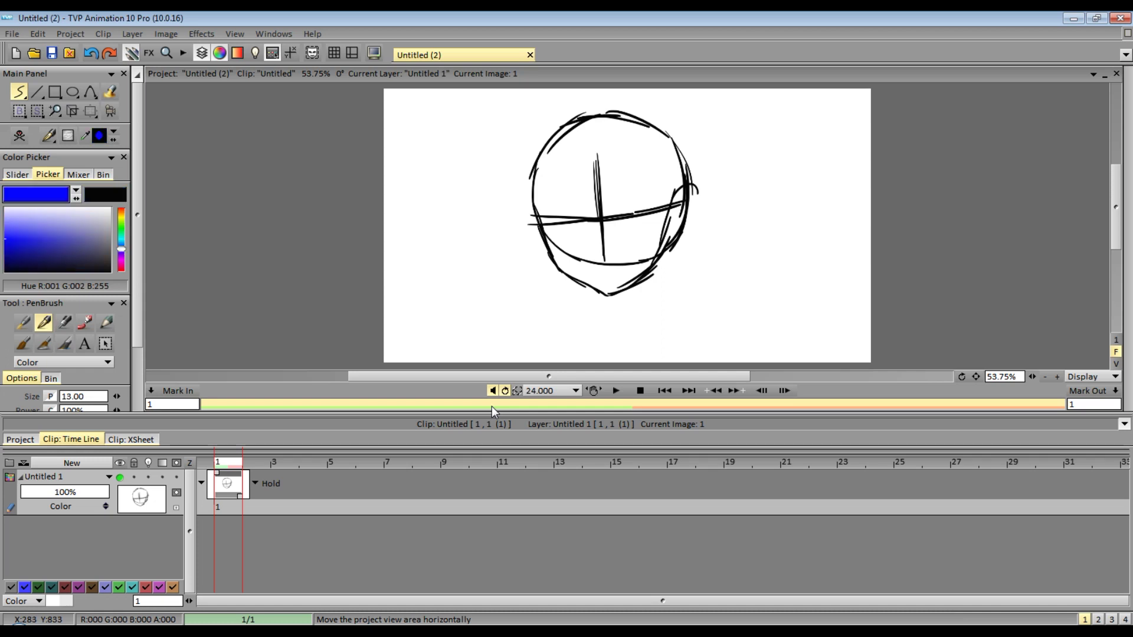
{"action": "key", "text": "x"}
{"action": "key", "text": "x"}
{"action": "key", "text": "x"}
{"action": "key", "text": "x"}
{"action": "key", "text": "x"}
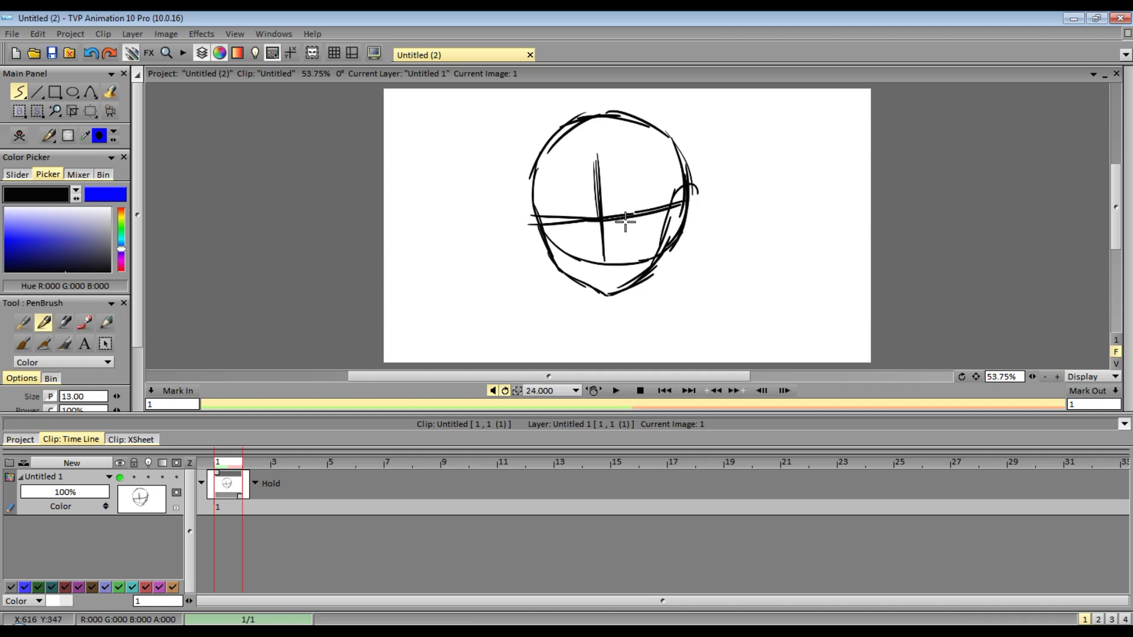
Add one blank frame after frame 1 and turn on the layer's light table to show neighbouring drawings.
{"action": "mouse_move", "coordinate": [1126, 306]}
{"action": "left_click", "coordinate": [1035, 362]}
{"action": "key", "text": "Tab"}
{"action": "key", "text": "l"}
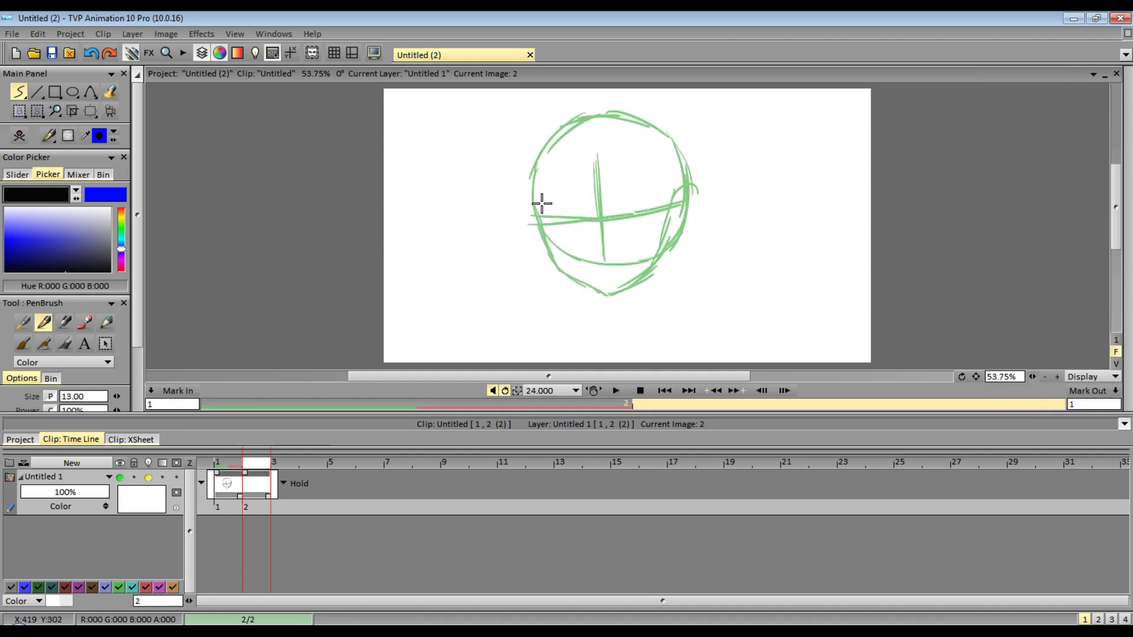
Sketch the head turned further to the side on frame 2, with skull circle, centre line, jaw, chin and ear.
{"action": "mouse_move", "coordinate": [530, 191]}
{"action": "left_mouse_down"}
{"action": "mouse_move", "coordinate": [594, 108]}
{"action": "mouse_move", "coordinate": [667, 140]}
{"action": "left_mouse_up"}
{"action": "mouse_move", "coordinate": [671, 144]}
{"action": "left_mouse_down"}
{"action": "mouse_move", "coordinate": [687, 189]}
{"action": "mouse_move", "coordinate": [667, 241]}
{"action": "left_mouse_up"}
{"action": "left_click_drag", "start_coordinate": [550, 251], "coordinate": [626, 271]}
{"action": "left_click_drag", "start_coordinate": [555, 164], "coordinate": [568, 282]}
{"action": "left_click_drag", "start_coordinate": [550, 193], "coordinate": [562, 255]}
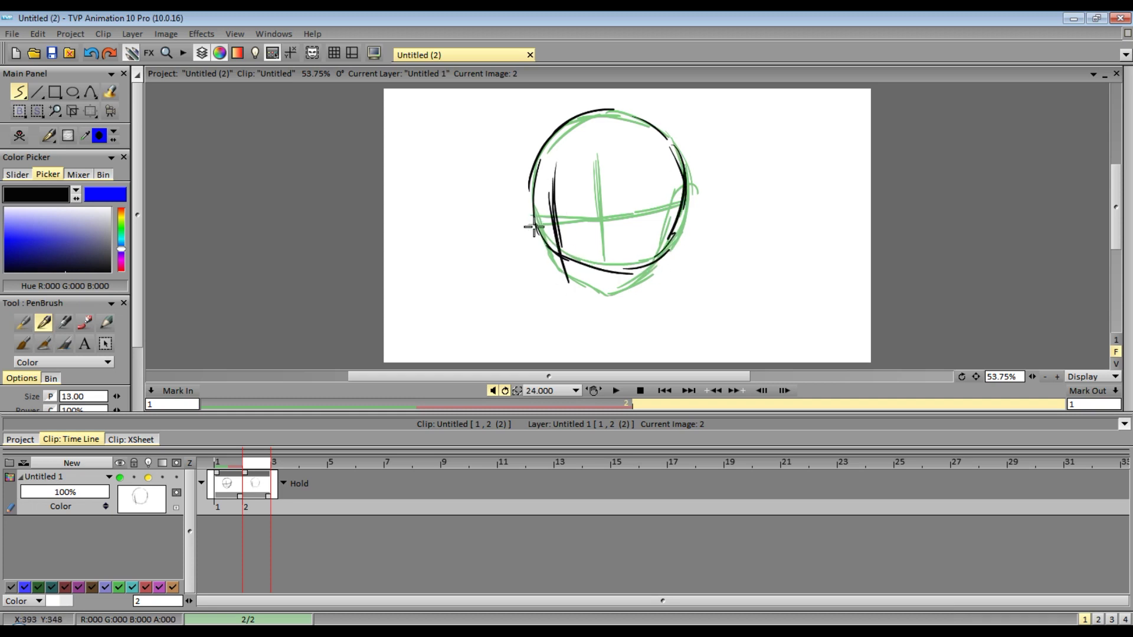
{"action": "mouse_move", "coordinate": [579, 297]}
{"action": "left_mouse_down"}
{"action": "mouse_move", "coordinate": [634, 268]}
{"action": "mouse_move", "coordinate": [648, 246]}
{"action": "left_mouse_up"}
{"action": "mouse_move", "coordinate": [608, 284]}
{"action": "left_mouse_down"}
{"action": "mouse_move", "coordinate": [661, 227]}
{"action": "mouse_move", "coordinate": [653, 258]}
{"action": "left_mouse_up"}
Add frame 3 and sketch the next head pose on it, with skull circle, pointed jaw and a curved eye line.
{"action": "mouse_move", "coordinate": [1132, 318]}
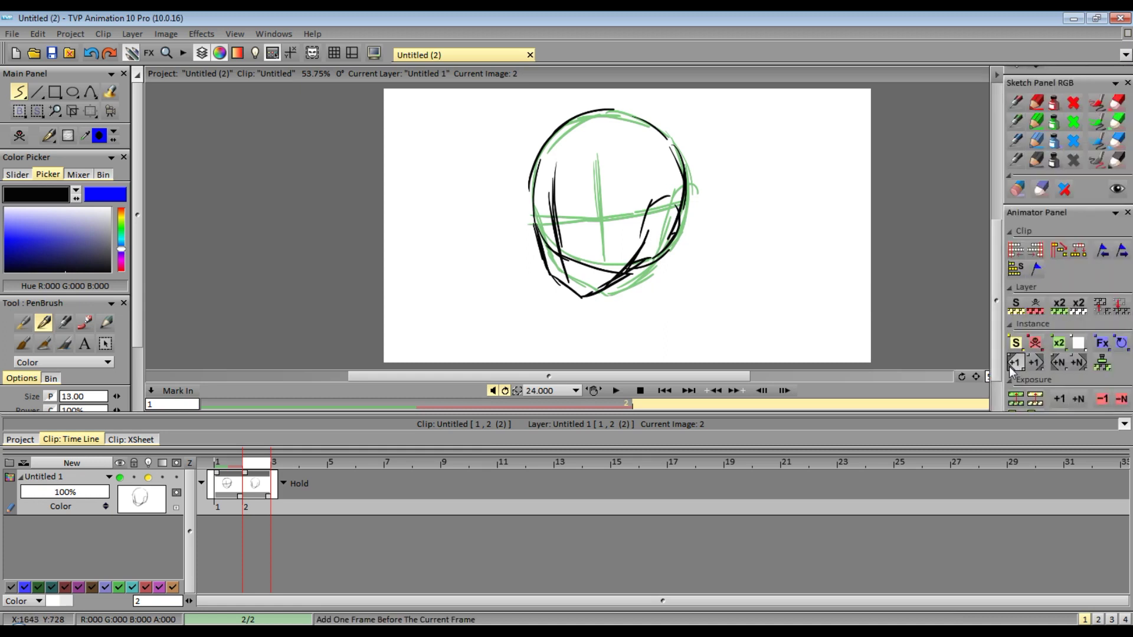
{"action": "left_click", "coordinate": [1042, 364]}
{"action": "left_click_drag", "start_coordinate": [530, 222], "coordinate": [600, 108]}
{"action": "mouse_move", "coordinate": [626, 108]}
{"action": "left_mouse_down"}
{"action": "mouse_move", "coordinate": [679, 148]}
{"action": "mouse_move", "coordinate": [650, 260]}
{"action": "left_mouse_up"}
{"action": "left_click_drag", "start_coordinate": [529, 206], "coordinate": [650, 267]}
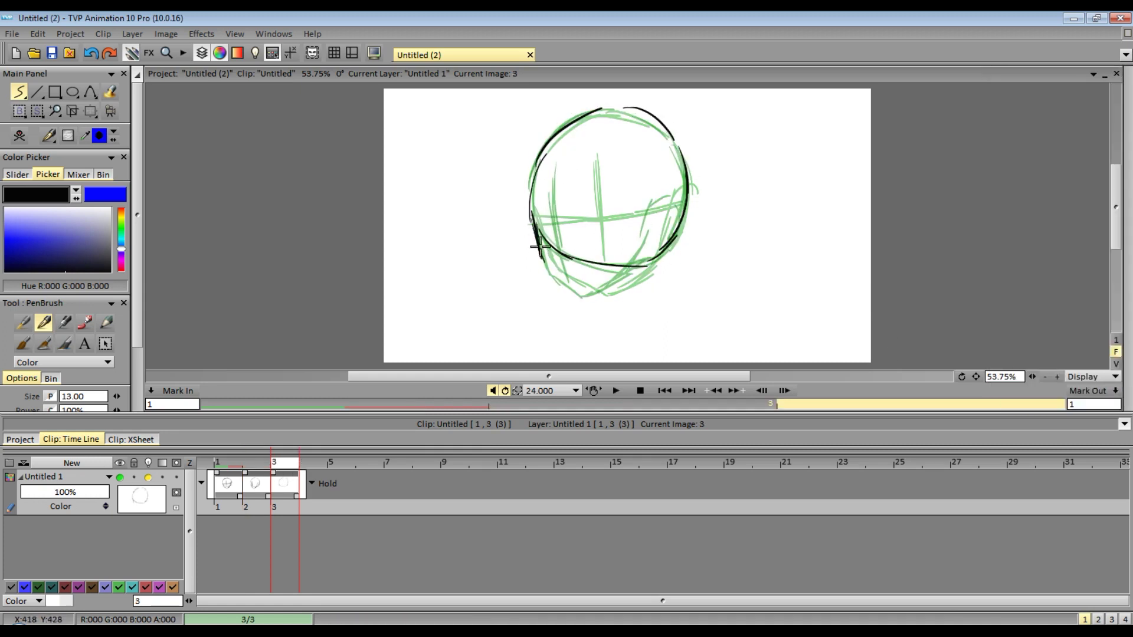
{"action": "left_click_drag", "start_coordinate": [576, 298], "coordinate": [667, 235]}
{"action": "left_click_drag", "start_coordinate": [527, 234], "coordinate": [605, 209]}
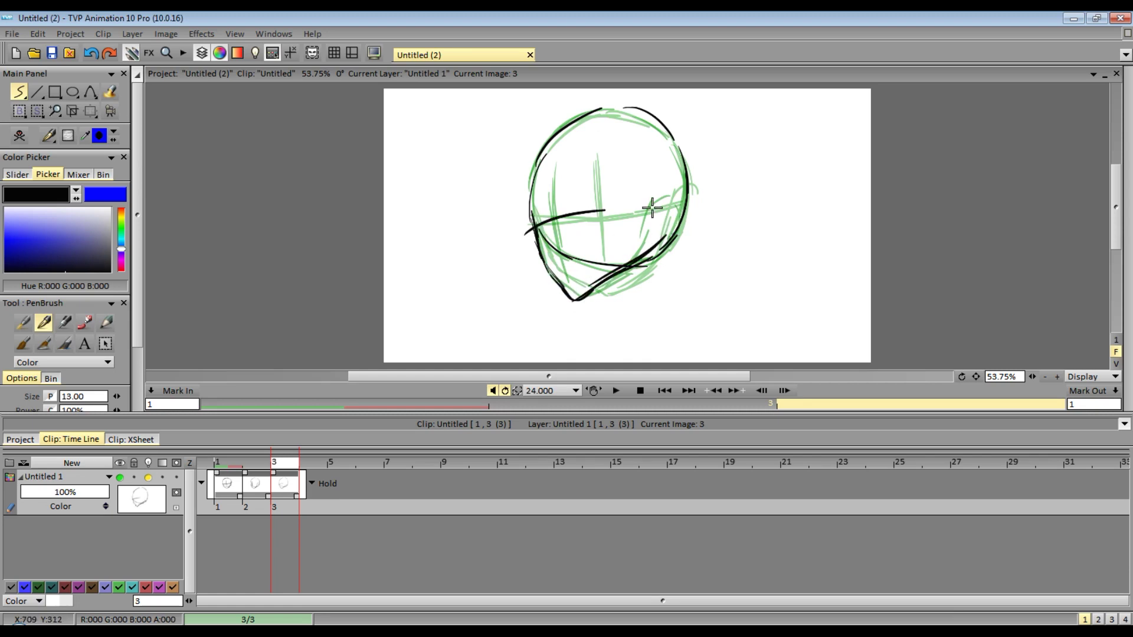
Add frame 4 and sketch the final head pose on it, with skull circle, jaw and two neck lines.
{"action": "mouse_move", "coordinate": [1131, 310]}
{"action": "left_click", "coordinate": [1037, 365]}
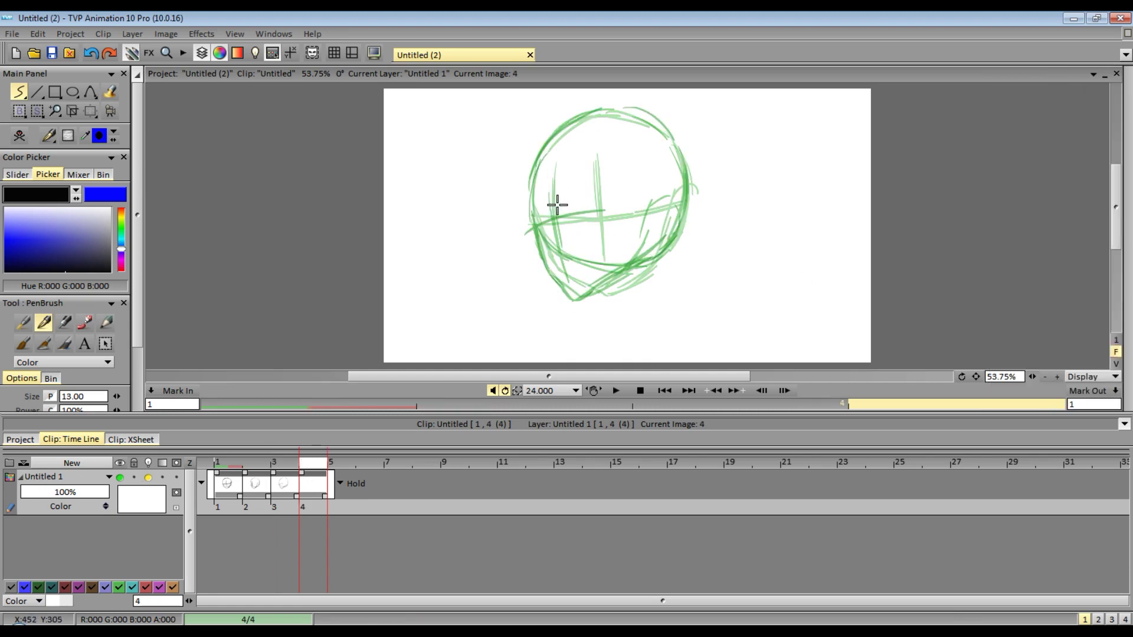
{"action": "mouse_move", "coordinate": [533, 157]}
{"action": "left_mouse_down"}
{"action": "mouse_move", "coordinate": [582, 110]}
{"action": "mouse_move", "coordinate": [643, 115]}
{"action": "left_mouse_up"}
{"action": "left_click_drag", "start_coordinate": [664, 133], "coordinate": [678, 176]}
{"action": "left_click_drag", "start_coordinate": [687, 184], "coordinate": [664, 242]}
{"action": "mouse_move", "coordinate": [531, 175]}
{"action": "left_mouse_down"}
{"action": "mouse_move", "coordinate": [590, 256]}
{"action": "mouse_move", "coordinate": [652, 257]}
{"action": "left_mouse_up"}
{"action": "mouse_move", "coordinate": [534, 227]}
{"action": "left_mouse_down"}
{"action": "mouse_move", "coordinate": [575, 293]}
{"action": "mouse_move", "coordinate": [597, 291]}
{"action": "mouse_move", "coordinate": [591, 270]}
{"action": "mouse_move", "coordinate": [605, 318]}
{"action": "left_mouse_up"}
{"action": "left_click_drag", "start_coordinate": [661, 268], "coordinate": [672, 321]}
Insert a frame after frame 1 and sketch an in-between head on it, with skull, jaw, centre line and eye line.
{"action": "key", "text": "Left"}
{"action": "key", "text": "Left"}
{"action": "key", "text": "Left"}
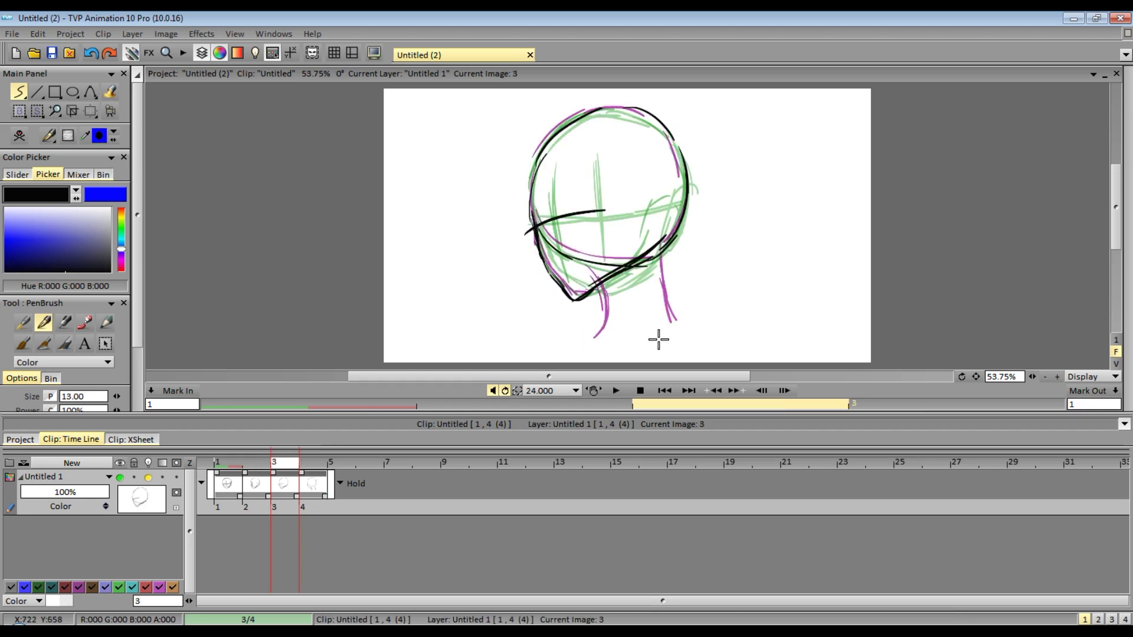
{"action": "mouse_move", "coordinate": [1126, 396]}
{"action": "left_click", "coordinate": [1036, 401]}
{"action": "mouse_move", "coordinate": [542, 241]}
{"action": "left_mouse_down"}
{"action": "mouse_move", "coordinate": [539, 177]}
{"action": "mouse_move", "coordinate": [620, 105]}
{"action": "left_mouse_up"}
{"action": "mouse_move", "coordinate": [633, 112]}
{"action": "left_mouse_down"}
{"action": "mouse_move", "coordinate": [662, 131]}
{"action": "mouse_move", "coordinate": [688, 223]}
{"action": "left_mouse_up"}
{"action": "mouse_move", "coordinate": [541, 239]}
{"action": "left_mouse_down"}
{"action": "mouse_move", "coordinate": [631, 266]}
{"action": "mouse_move", "coordinate": [656, 258]}
{"action": "left_mouse_up"}
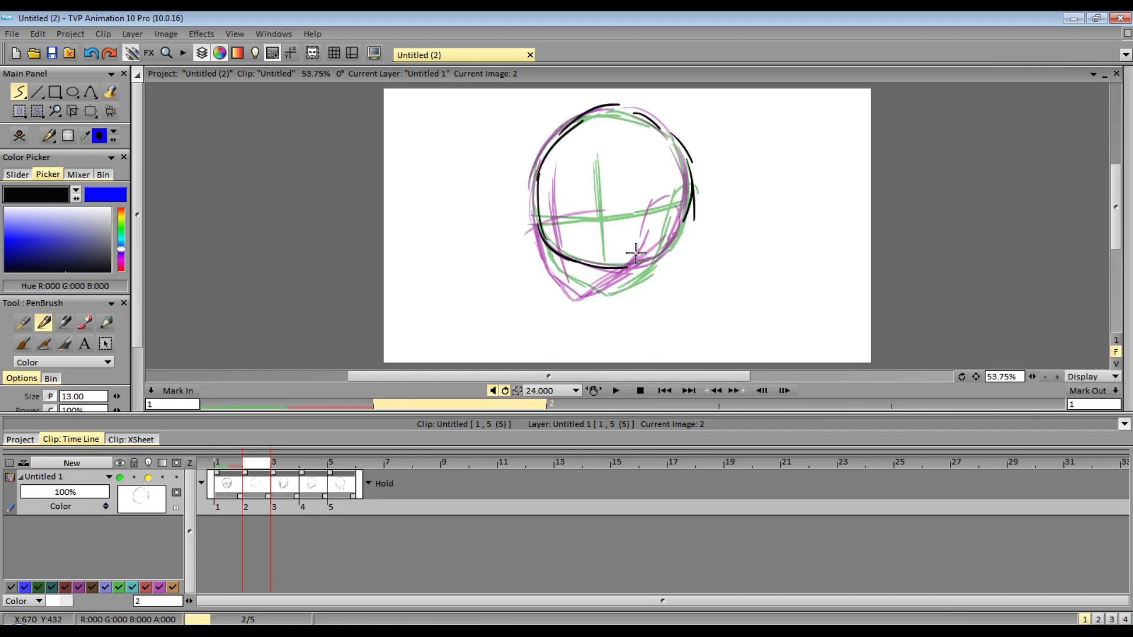
{"action": "left_click_drag", "start_coordinate": [606, 153], "coordinate": [613, 276]}
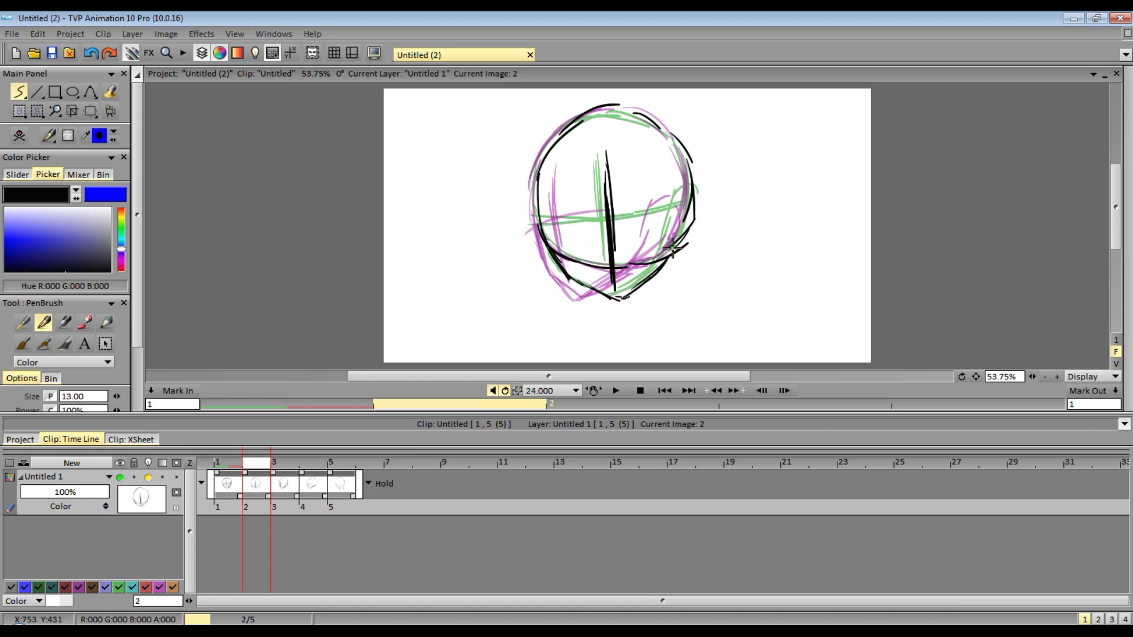
{"action": "left_click_drag", "start_coordinate": [541, 230], "coordinate": [672, 217]}
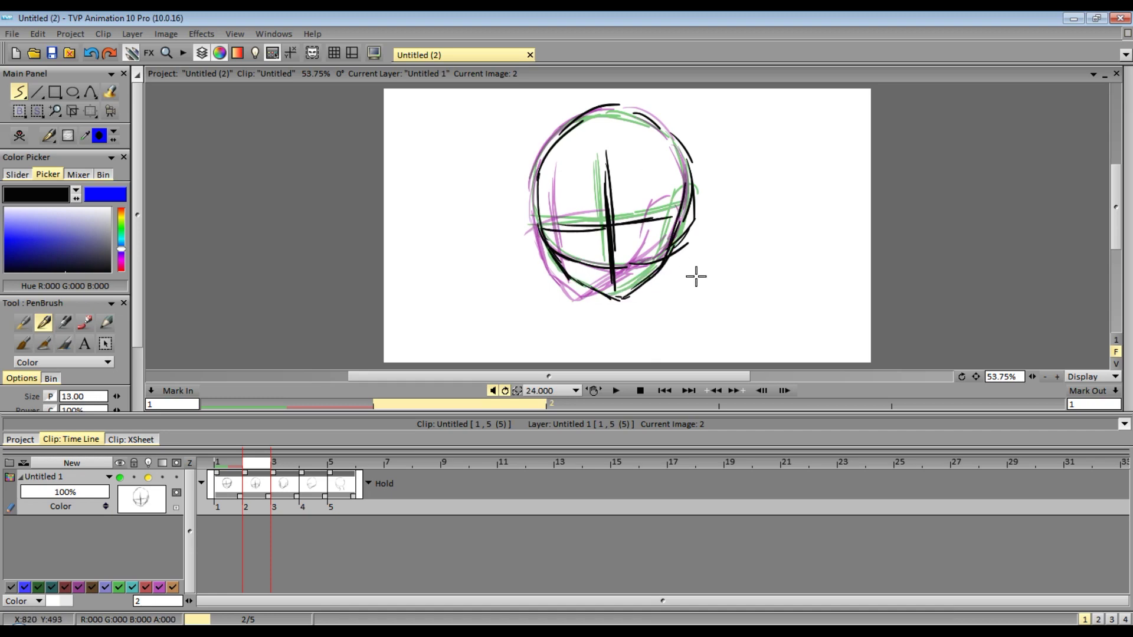
Insert a new frame 3 and sketch the in-between head on it, with skull circle, centre line, jaw and ear.
{"action": "mouse_move", "coordinate": [1126, 307]}
{"action": "left_click", "coordinate": [1033, 353]}
{"action": "mouse_move", "coordinate": [533, 227]}
{"action": "left_mouse_down"}
{"action": "mouse_move", "coordinate": [591, 112]}
{"action": "mouse_move", "coordinate": [690, 229]}
{"action": "left_mouse_up"}
{"action": "left_click_drag", "start_coordinate": [589, 271], "coordinate": [673, 239]}
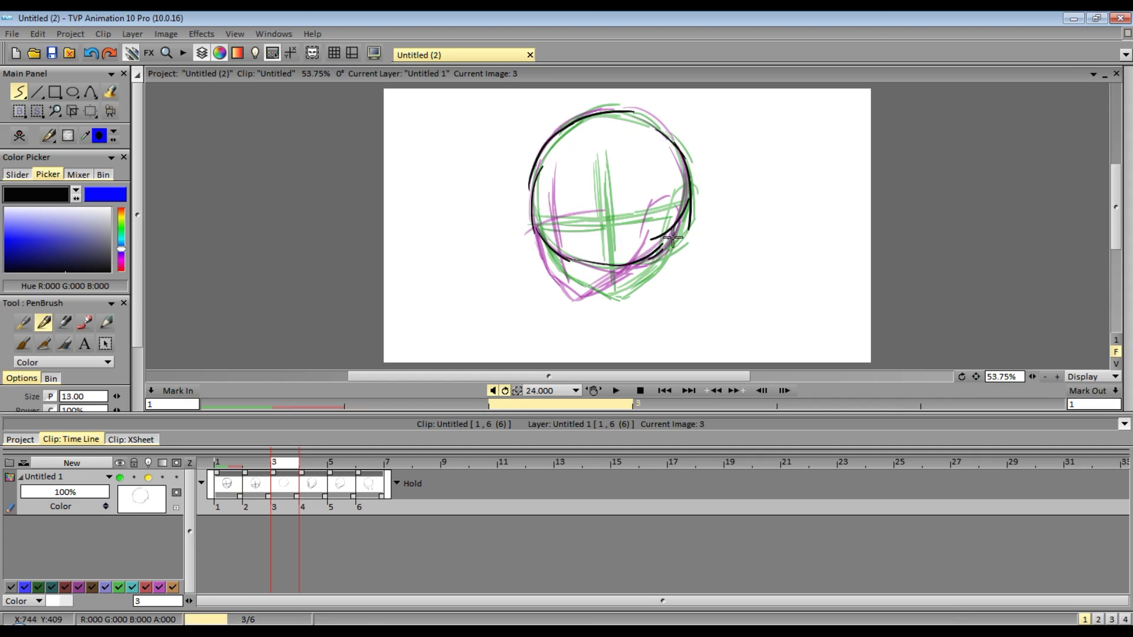
{"action": "left_click_drag", "start_coordinate": [577, 173], "coordinate": [586, 298]}
{"action": "mouse_move", "coordinate": [532, 224]}
{"action": "left_mouse_down"}
{"action": "mouse_move", "coordinate": [562, 281]}
{"action": "mouse_move", "coordinate": [592, 304]}
{"action": "mouse_move", "coordinate": [631, 278]}
{"action": "left_mouse_up"}
{"action": "mouse_move", "coordinate": [604, 299]}
{"action": "left_mouse_down"}
{"action": "mouse_move", "coordinate": [631, 280]}
{"action": "mouse_move", "coordinate": [670, 201]}
{"action": "left_mouse_up"}
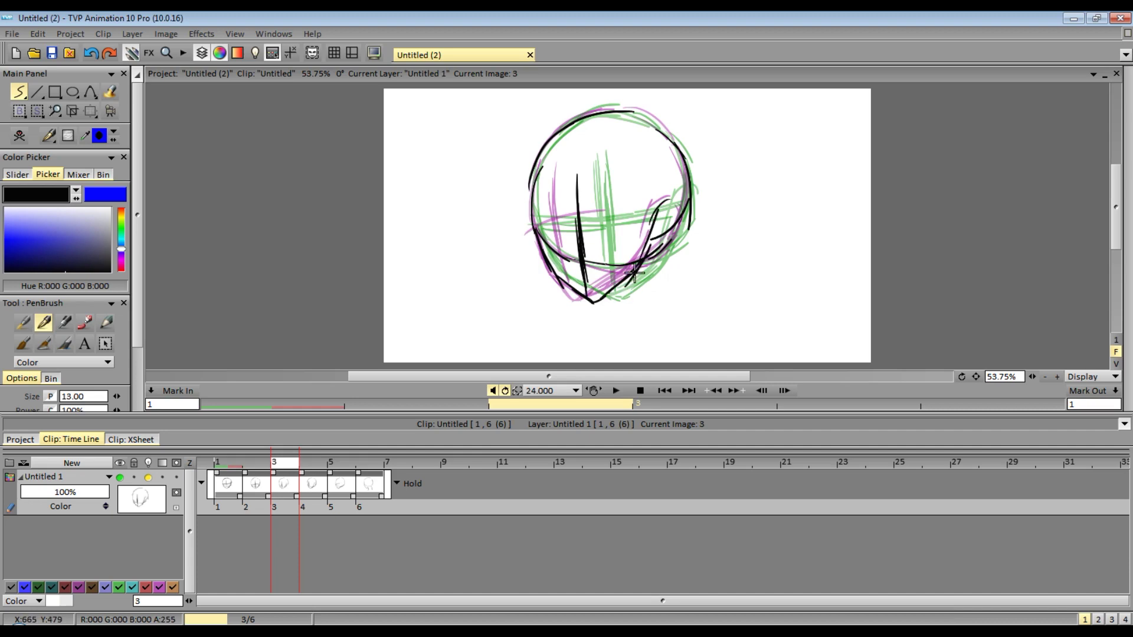
Compare the neighbouring frames, insert another frame after frame 2 and sketch an in-between head with centre, jaw, ear and eye lines.
{"action": "key", "text": "Left"}
{"action": "key", "text": "Left"}
{"action": "key", "text": "Right"}
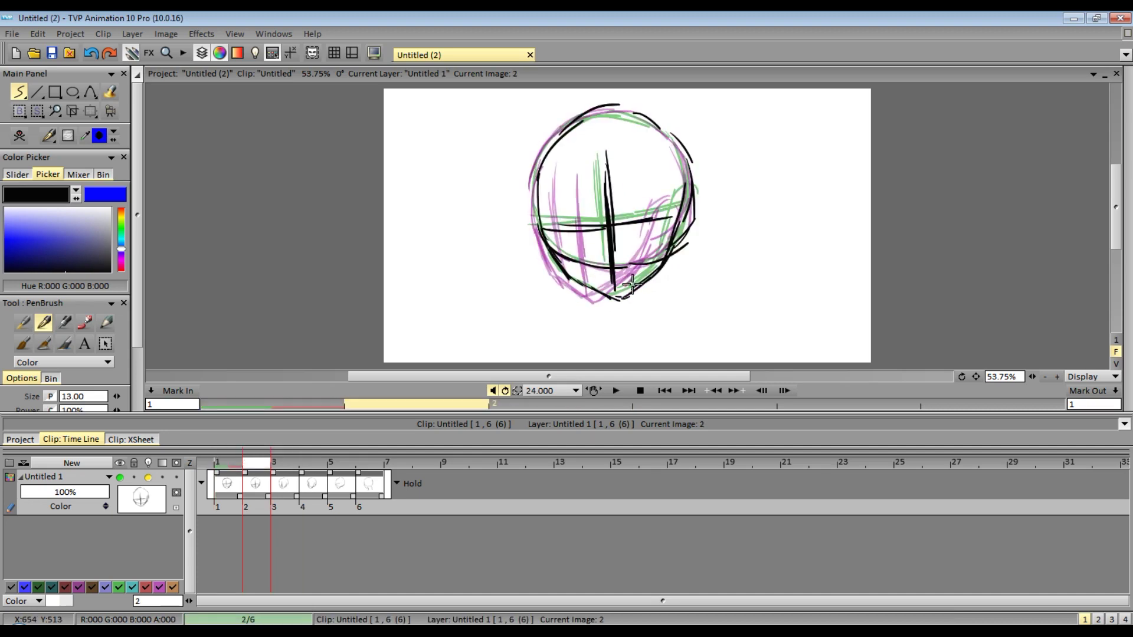
{"action": "key", "text": "Right"}
{"action": "key", "text": "Left"}
{"action": "mouse_move", "coordinate": [1127, 351]}
{"action": "left_click", "coordinate": [1078, 343]}
{"action": "mouse_move", "coordinate": [532, 223]}
{"action": "left_mouse_down"}
{"action": "mouse_move", "coordinate": [534, 169]}
{"action": "mouse_move", "coordinate": [593, 110]}
{"action": "mouse_move", "coordinate": [649, 126]}
{"action": "mouse_move", "coordinate": [690, 209]}
{"action": "left_mouse_up"}
{"action": "left_click_drag", "start_coordinate": [561, 245], "coordinate": [695, 213]}
{"action": "mouse_move", "coordinate": [591, 164]}
{"action": "left_mouse_down"}
{"action": "mouse_move", "coordinate": [557, 265]}
{"action": "mouse_move", "coordinate": [592, 295]}
{"action": "mouse_move", "coordinate": [641, 275]}
{"action": "left_mouse_up"}
{"action": "left_click_drag", "start_coordinate": [675, 198], "coordinate": [660, 241]}
{"action": "left_click_drag", "start_coordinate": [544, 233], "coordinate": [646, 227]}
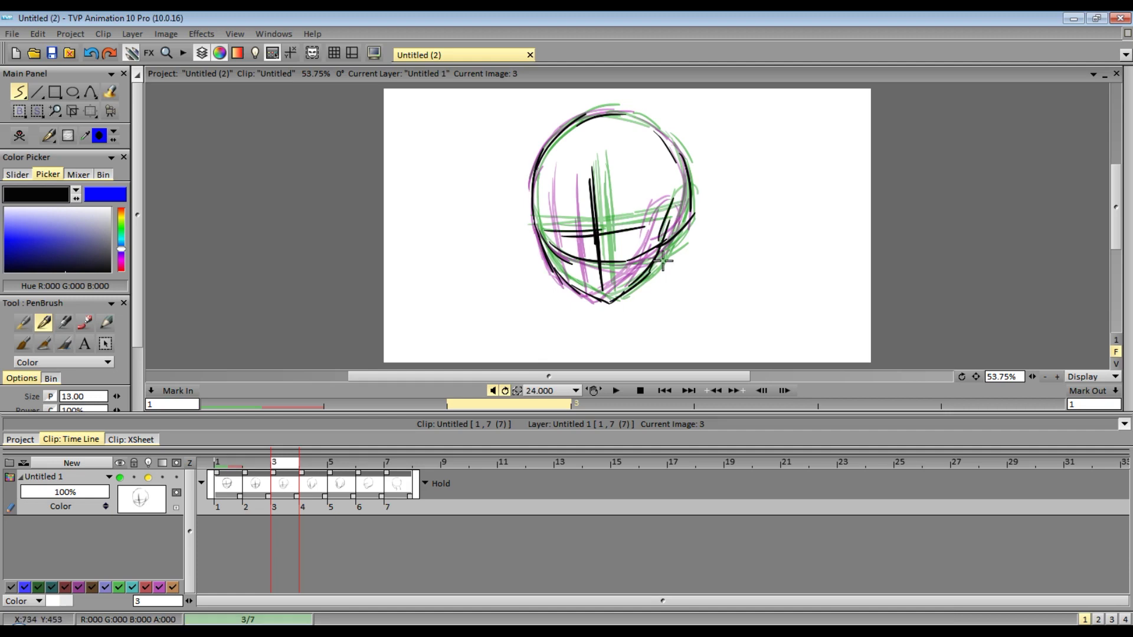
Insert a frame after frame 4 and sketch the in-between head on it, with skull circle, centre line and jaw.
{"action": "key", "text": "Right"}
{"action": "mouse_move", "coordinate": [1127, 370]}
{"action": "left_click", "coordinate": [1030, 370]}
{"action": "mouse_move", "coordinate": [538, 240]}
{"action": "left_mouse_down"}
{"action": "mouse_move", "coordinate": [536, 177]}
{"action": "mouse_move", "coordinate": [606, 110]}
{"action": "mouse_move", "coordinate": [590, 264]}
{"action": "mouse_move", "coordinate": [694, 208]}
{"action": "left_mouse_up"}
{"action": "mouse_move", "coordinate": [565, 186]}
{"action": "left_mouse_down"}
{"action": "mouse_move", "coordinate": [553, 277]}
{"action": "mouse_move", "coordinate": [587, 301]}
{"action": "mouse_move", "coordinate": [569, 294]}
{"action": "mouse_move", "coordinate": [585, 300]}
{"action": "mouse_move", "coordinate": [663, 239]}
{"action": "left_mouse_up"}
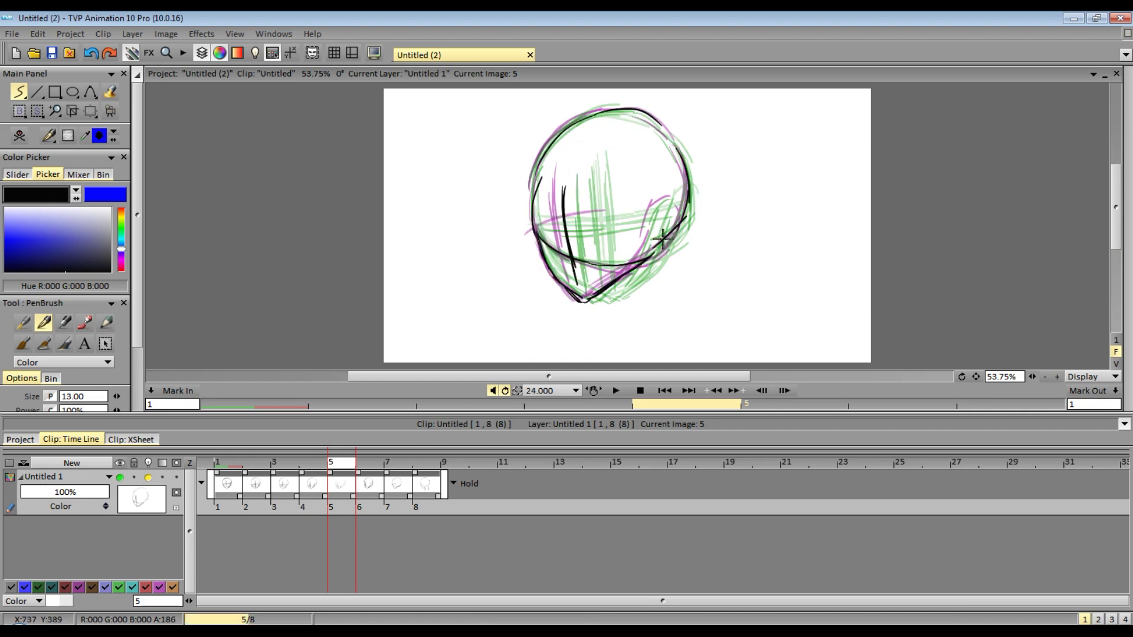
Set the playback rate to 12 frames per second and preview the head turn.
{"action": "left_click", "coordinate": [616, 390]}
{"action": "left_click", "coordinate": [555, 391]}
{"action": "left_click", "coordinate": [589, 369]}
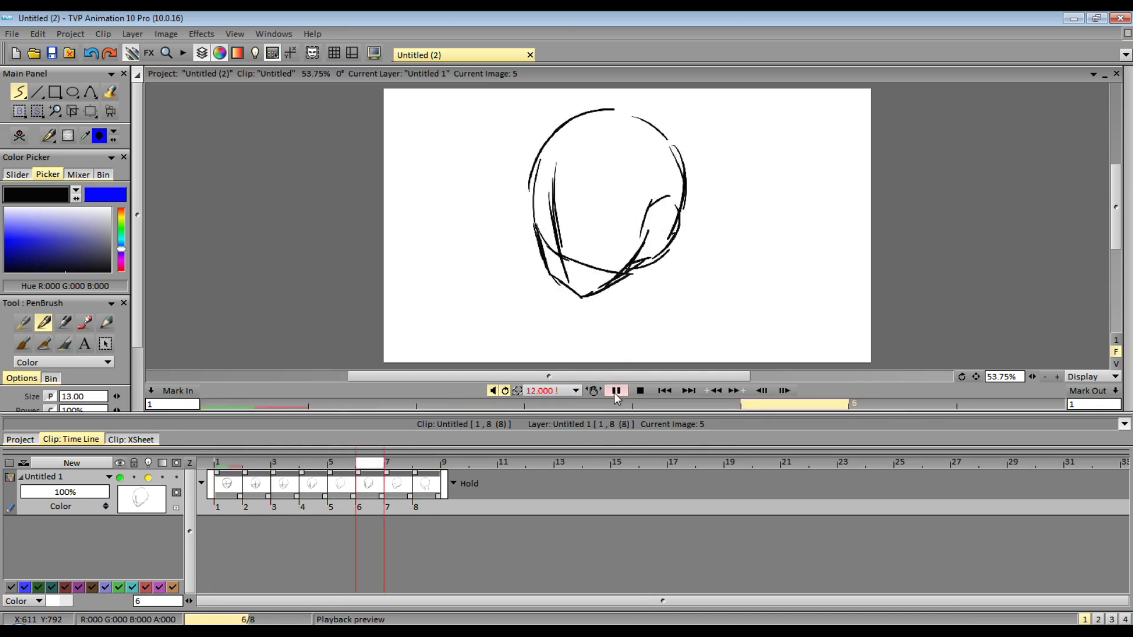
{"action": "left_click", "coordinate": [616, 395]}
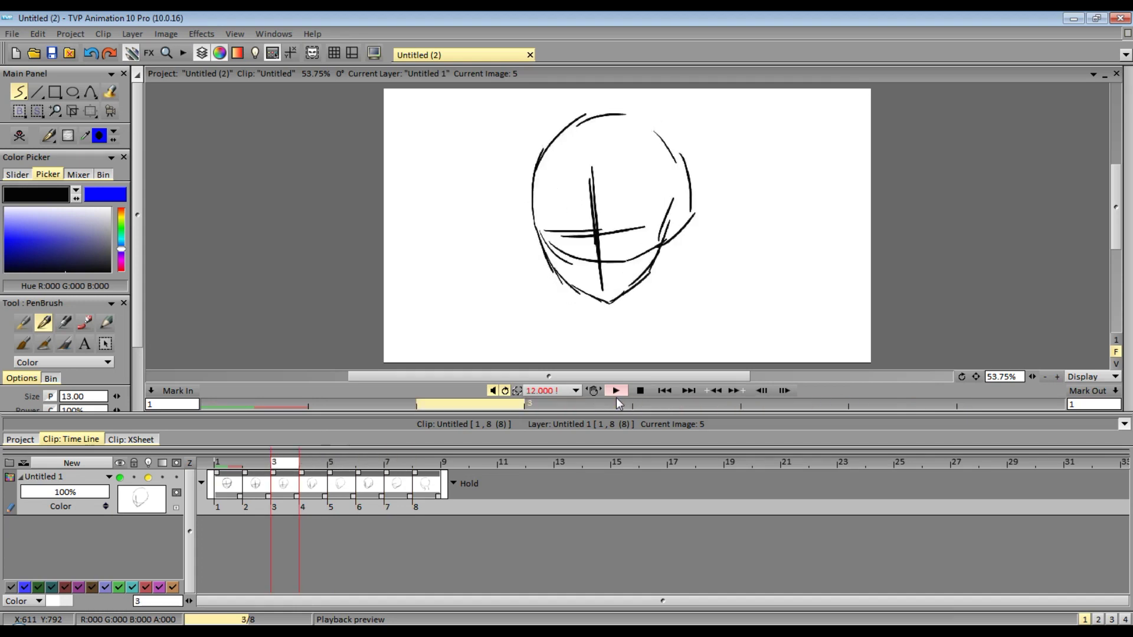
{"action": "left_click", "coordinate": [616, 394]}
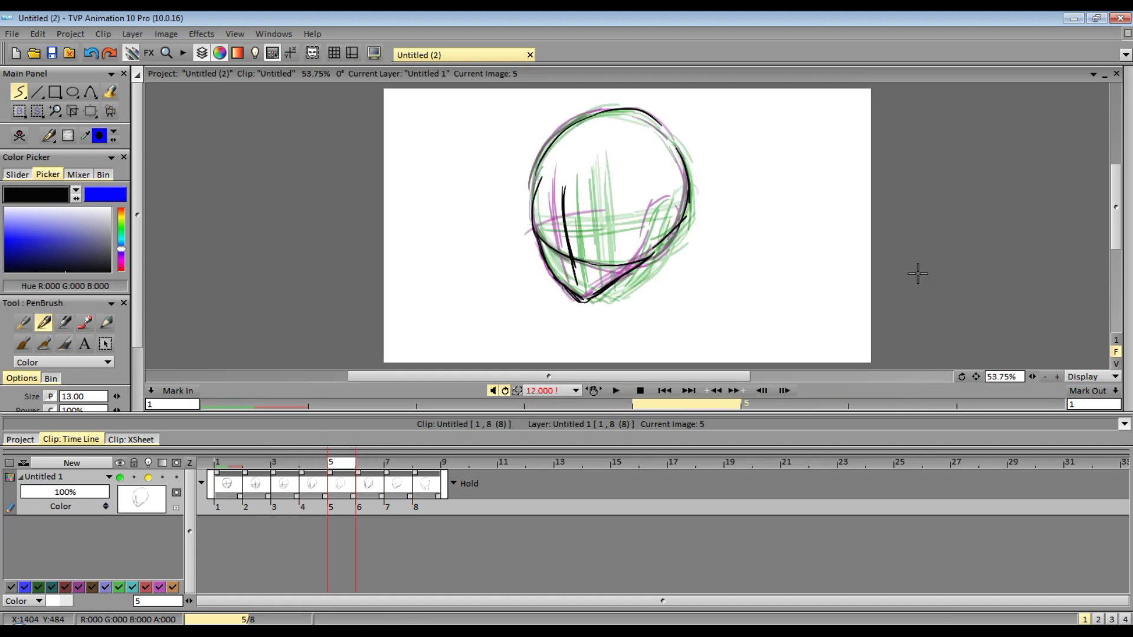
{"action": "left_click", "coordinate": [618, 394]}
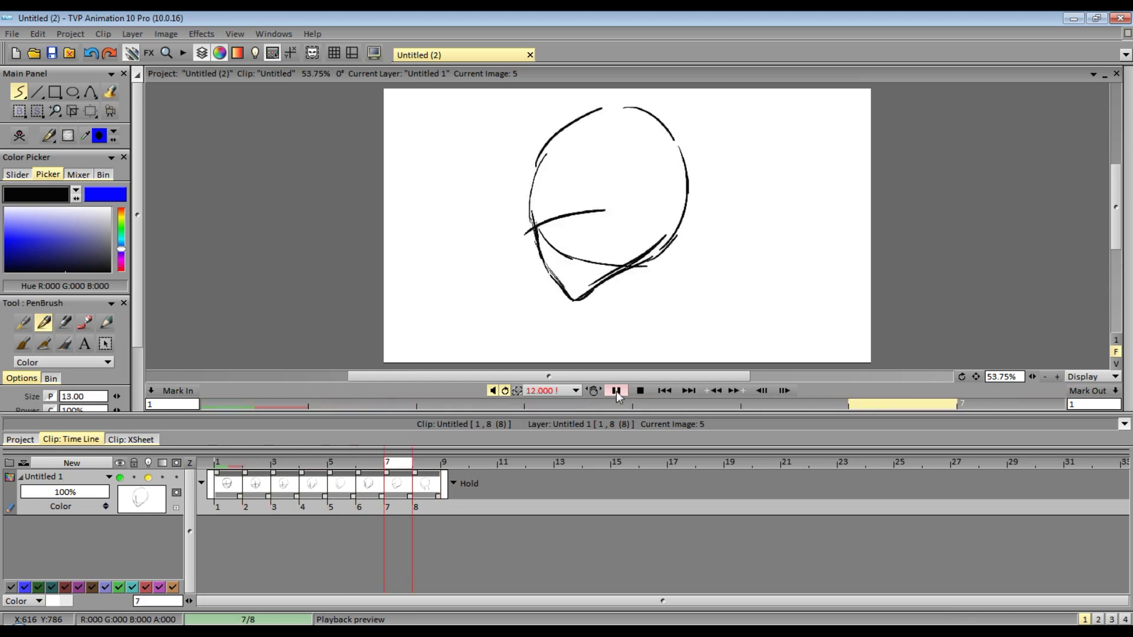
{"action": "left_click", "coordinate": [619, 395]}
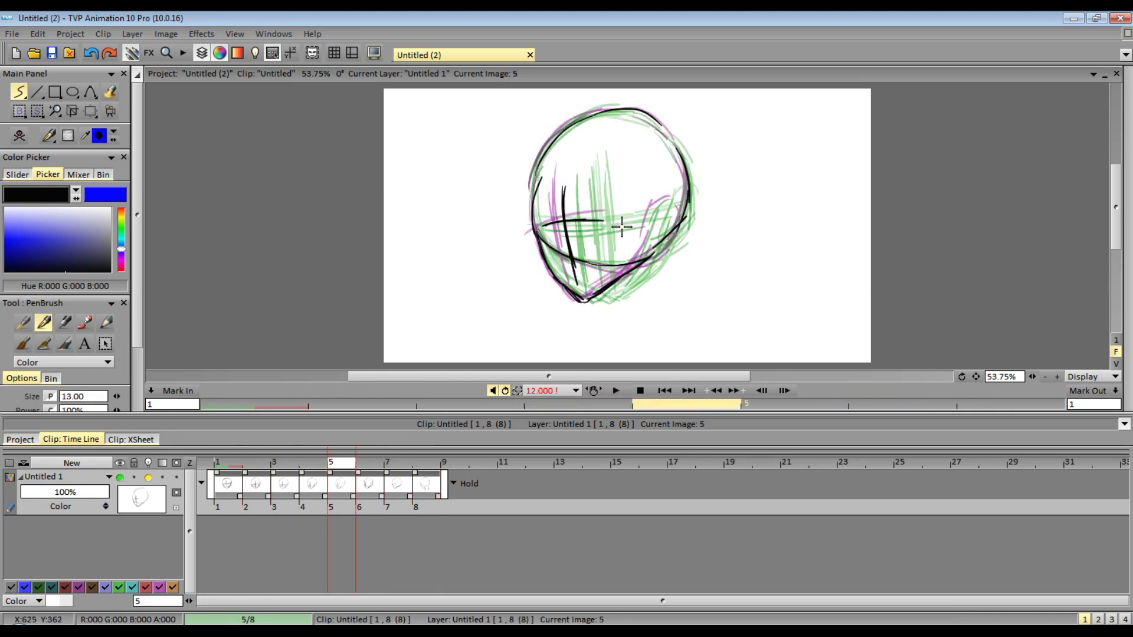
Insert a frame after frame 6 and sketch the in-between head on it, with skull, centre line, jaw, ear and neck.
{"action": "key", "text": "Right"}
{"action": "mouse_move", "coordinate": [1126, 330]}
{"action": "left_click", "coordinate": [1034, 365]}
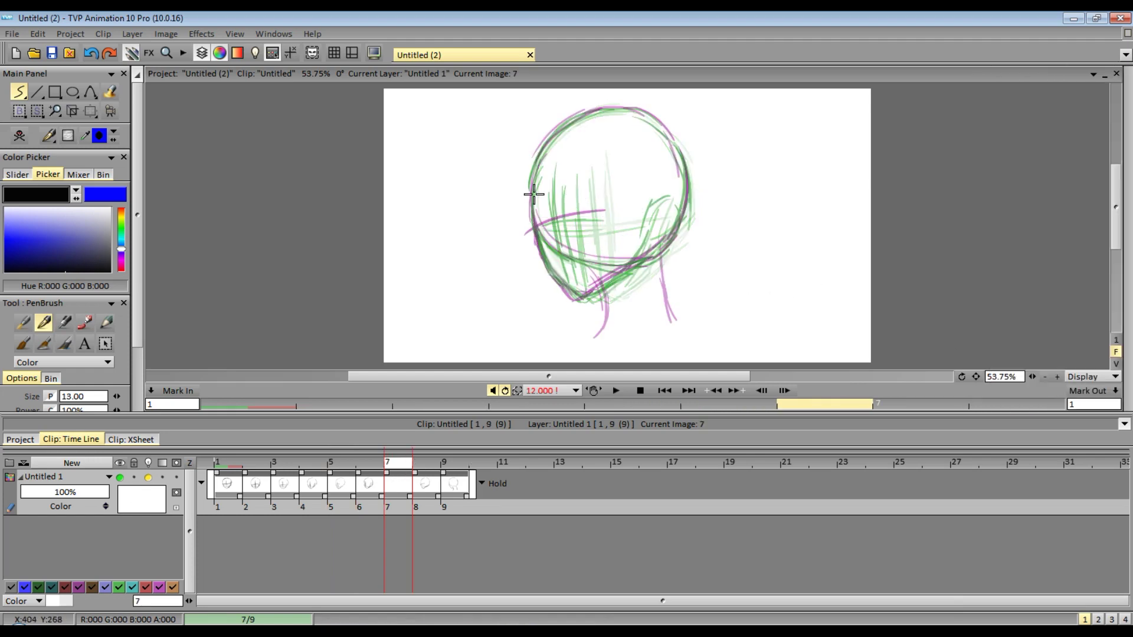
{"action": "left_click_drag", "start_coordinate": [531, 172], "coordinate": [690, 186]}
{"action": "left_click_drag", "start_coordinate": [532, 228], "coordinate": [660, 247]}
{"action": "mouse_move", "coordinate": [544, 190]}
{"action": "left_mouse_down"}
{"action": "mouse_move", "coordinate": [570, 309]}
{"action": "mouse_move", "coordinate": [649, 245]}
{"action": "mouse_move", "coordinate": [663, 205]}
{"action": "mouse_move", "coordinate": [669, 301]}
{"action": "left_mouse_up"}
Insert a frame after frame 7 and sketch the in-between head on it, with skull circle, jaw, chin and front neck line.
{"action": "mouse_move", "coordinate": [1126, 343]}
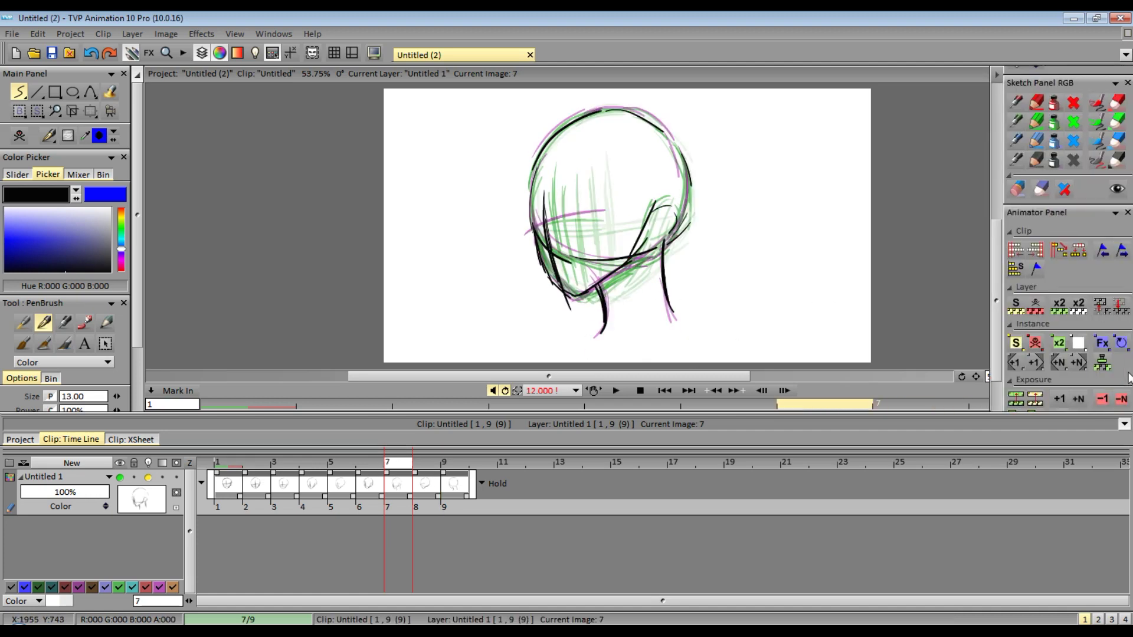
{"action": "left_click", "coordinate": [1037, 364]}
{"action": "left_click_drag", "start_coordinate": [536, 176], "coordinate": [649, 125]}
{"action": "left_click_drag", "start_coordinate": [672, 155], "coordinate": [685, 220]}
{"action": "left_click_drag", "start_coordinate": [536, 232], "coordinate": [611, 258]}
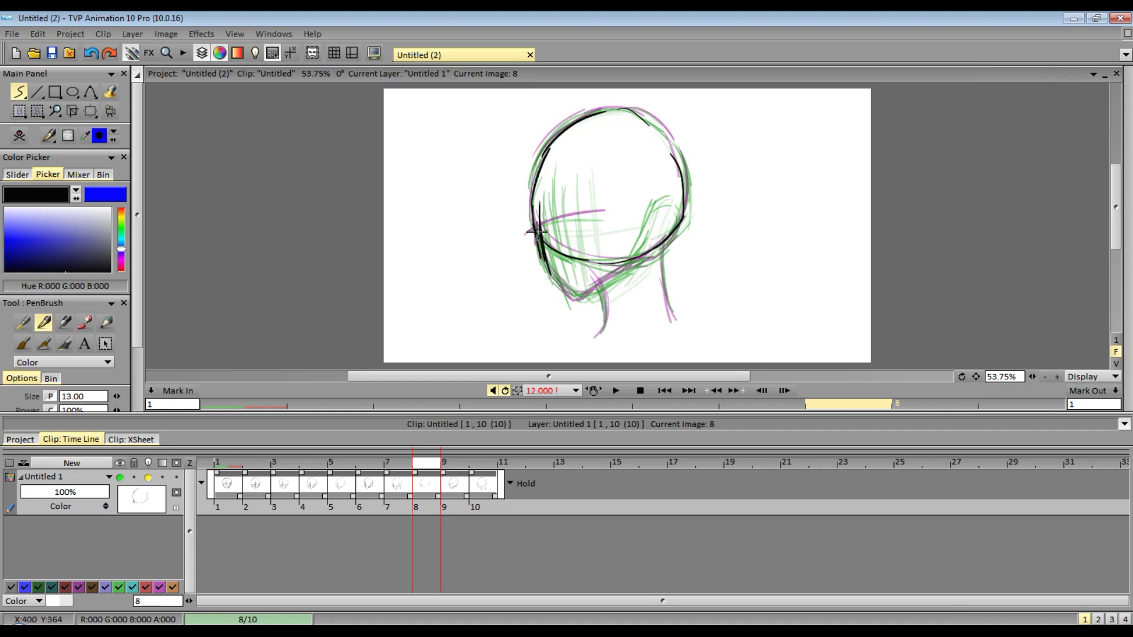
{"action": "left_click_drag", "start_coordinate": [588, 296], "coordinate": [667, 235]}
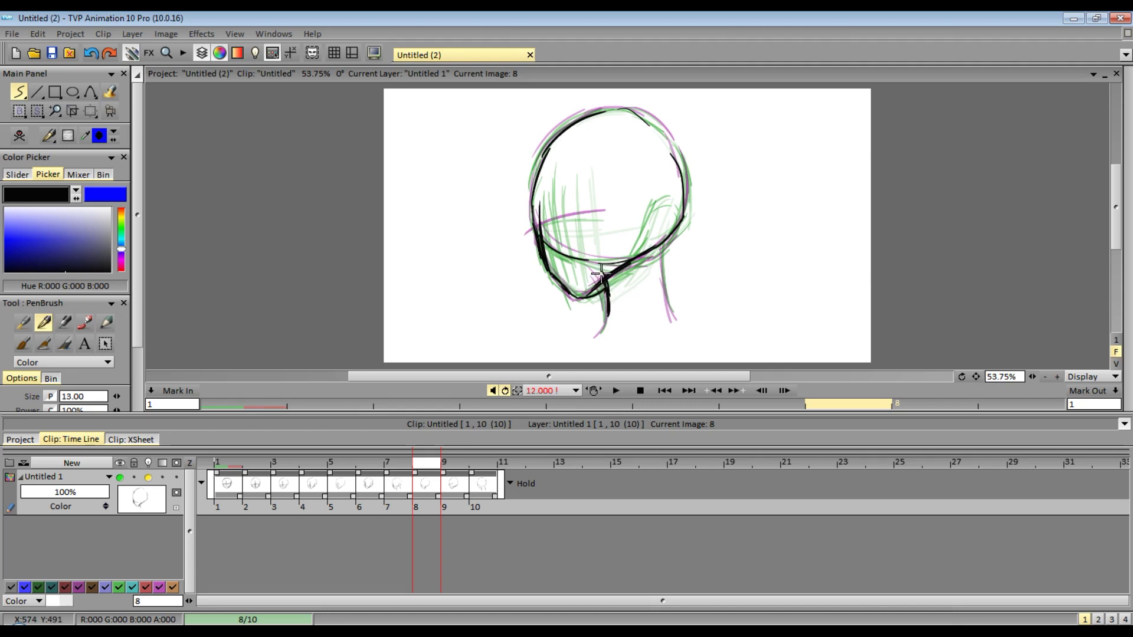
Insert a frame after frame 8 and sketch the in-between head on it, with chin, jaw, eye line, skull and both neck lines.
{"action": "mouse_move", "coordinate": [1126, 342]}
{"action": "left_click", "coordinate": [1036, 364]}
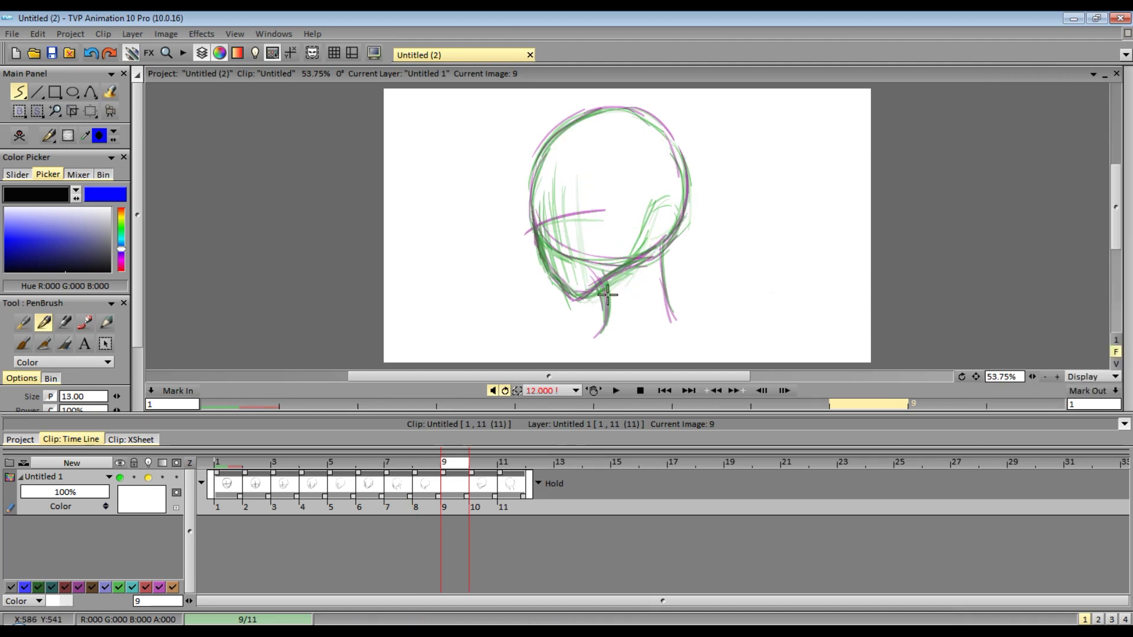
{"action": "left_click_drag", "start_coordinate": [584, 295], "coordinate": [599, 282]}
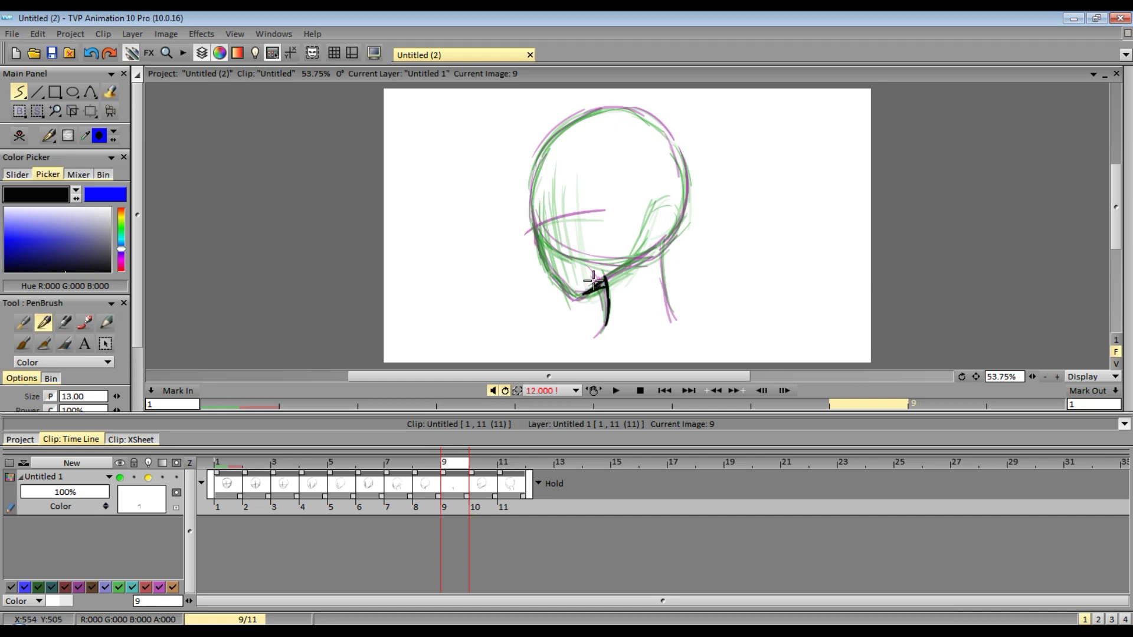
{"action": "left_click_drag", "start_coordinate": [541, 255], "coordinate": [586, 289]}
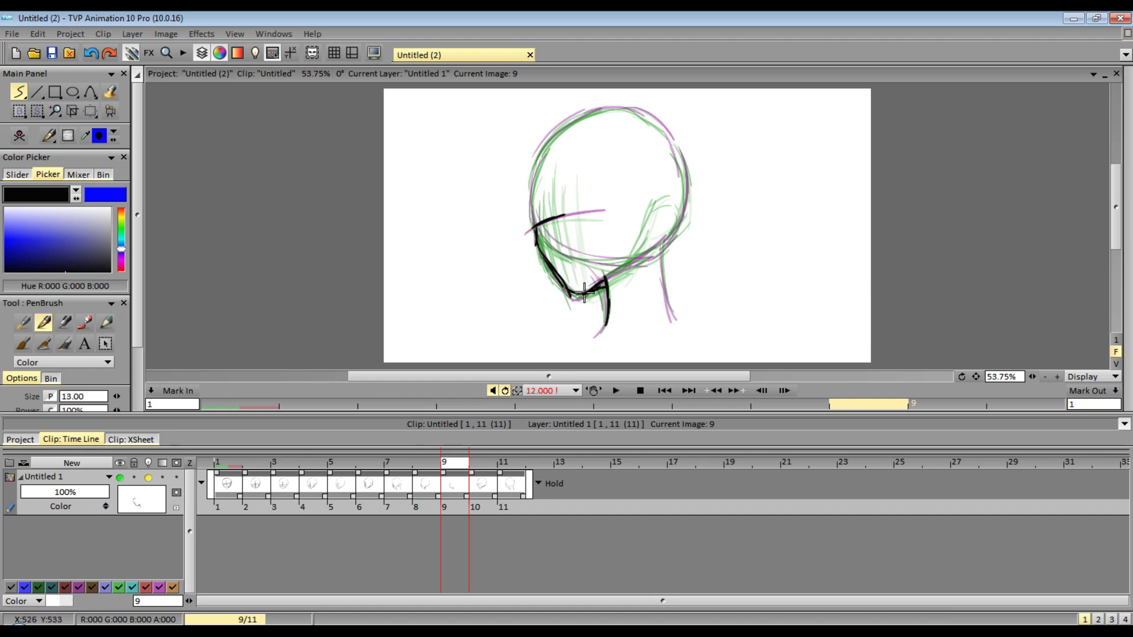
{"action": "left_click_drag", "start_coordinate": [540, 172], "coordinate": [683, 196]}
{"action": "left_click_drag", "start_coordinate": [664, 242], "coordinate": [667, 311]}
Step through the frames from the first one to examine the flow of the head turn.
{"action": "key", "text": "Left"}
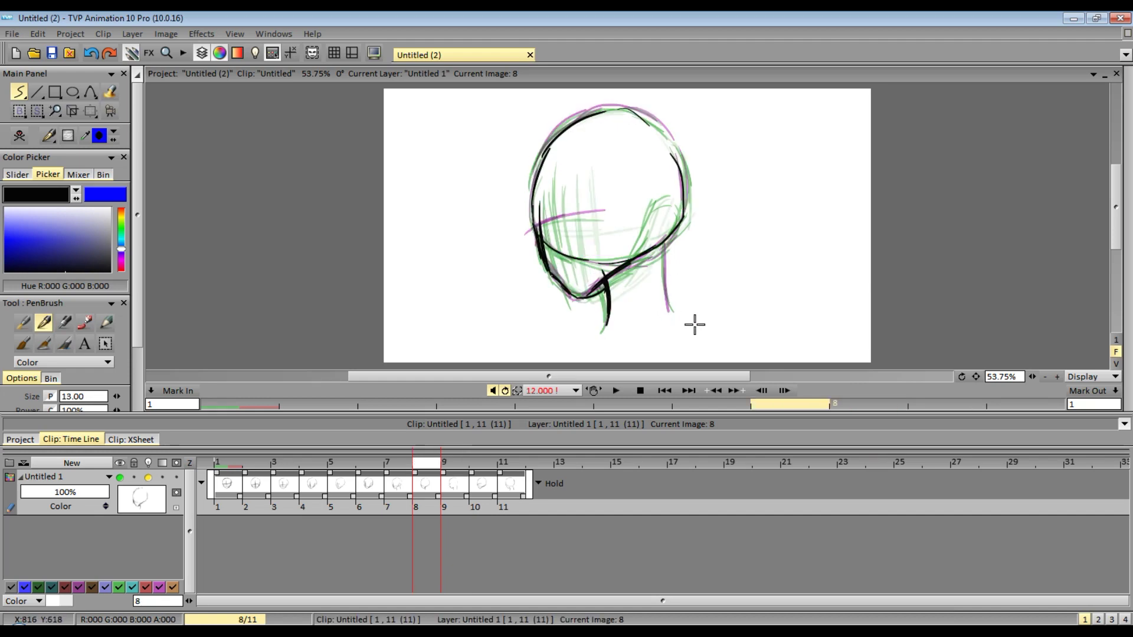
{"action": "key", "text": "Home"}
{"action": "key", "text": "Right"}
{"action": "key", "text": "Right"}
{"action": "key", "text": "Right"}
{"action": "key", "text": "Right"}
{"action": "key", "text": "Right"}
{"action": "key", "text": "Right"}
{"action": "key", "text": "Right"}
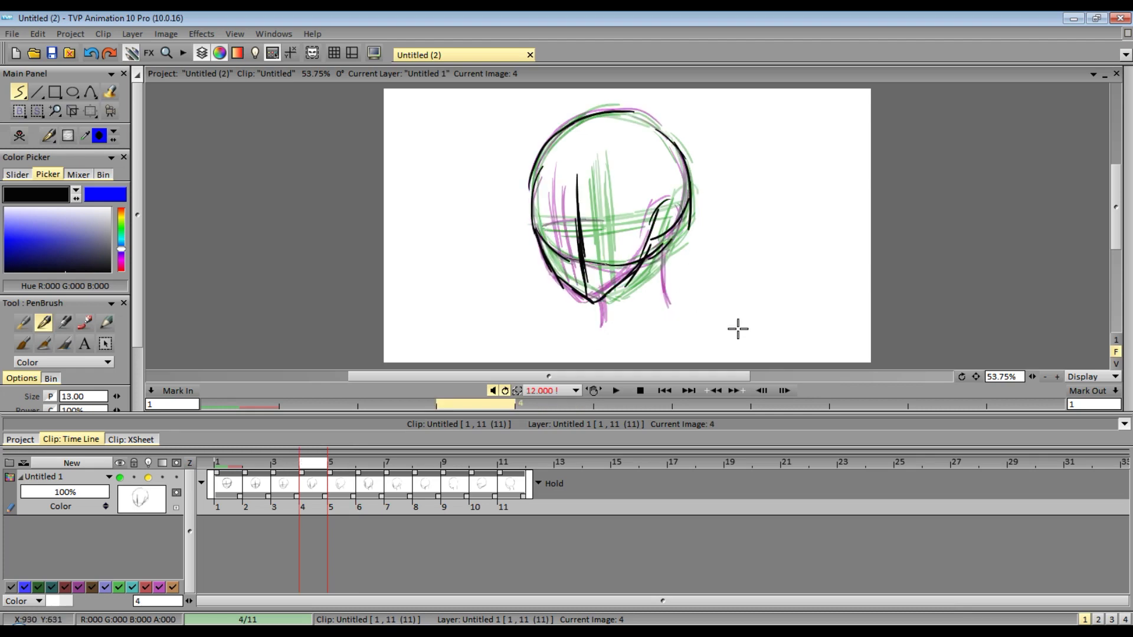
Draw the neck lines beneath the head on frames 4, 3 and 2, and preview the animation.
{"action": "key", "text": "Left"}
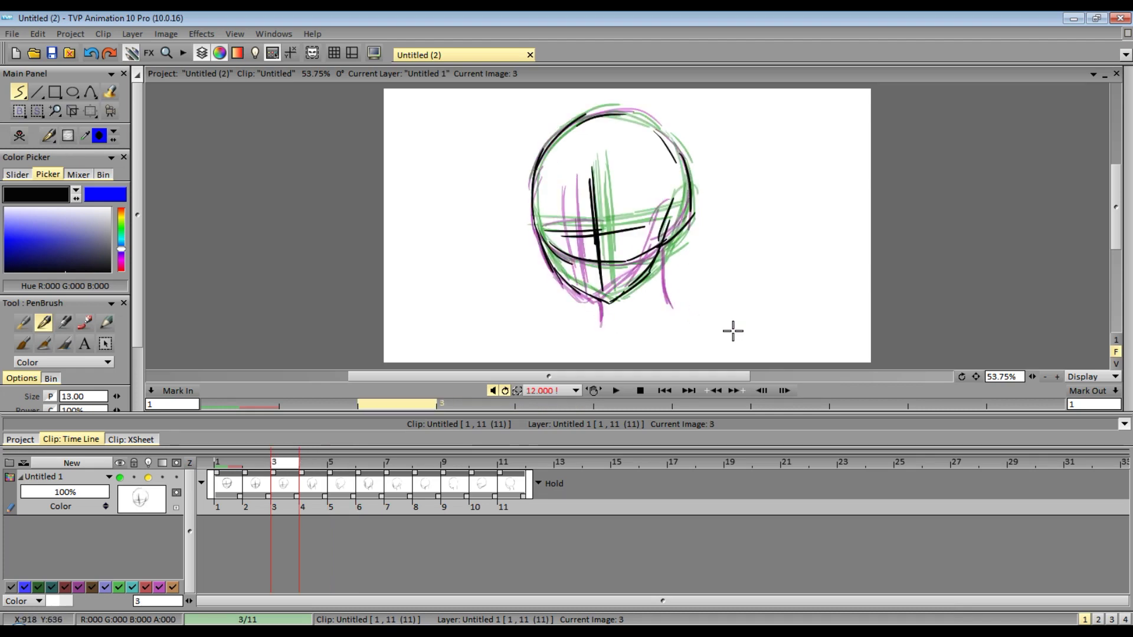
{"action": "left_click_drag", "start_coordinate": [659, 257], "coordinate": [662, 304]}
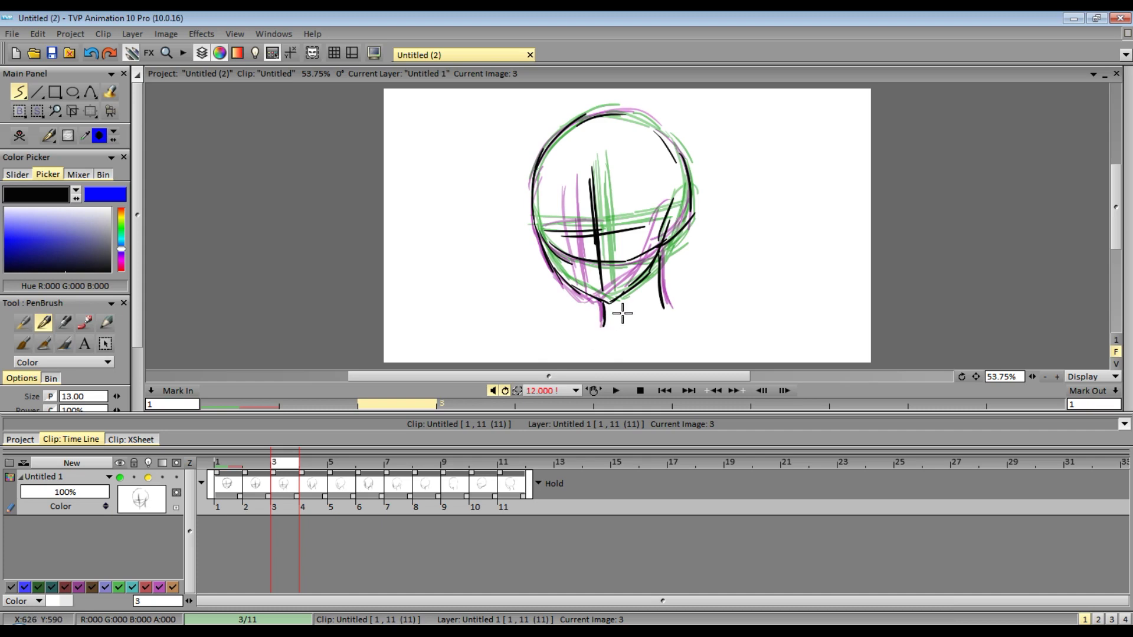
{"action": "key", "text": "Left"}
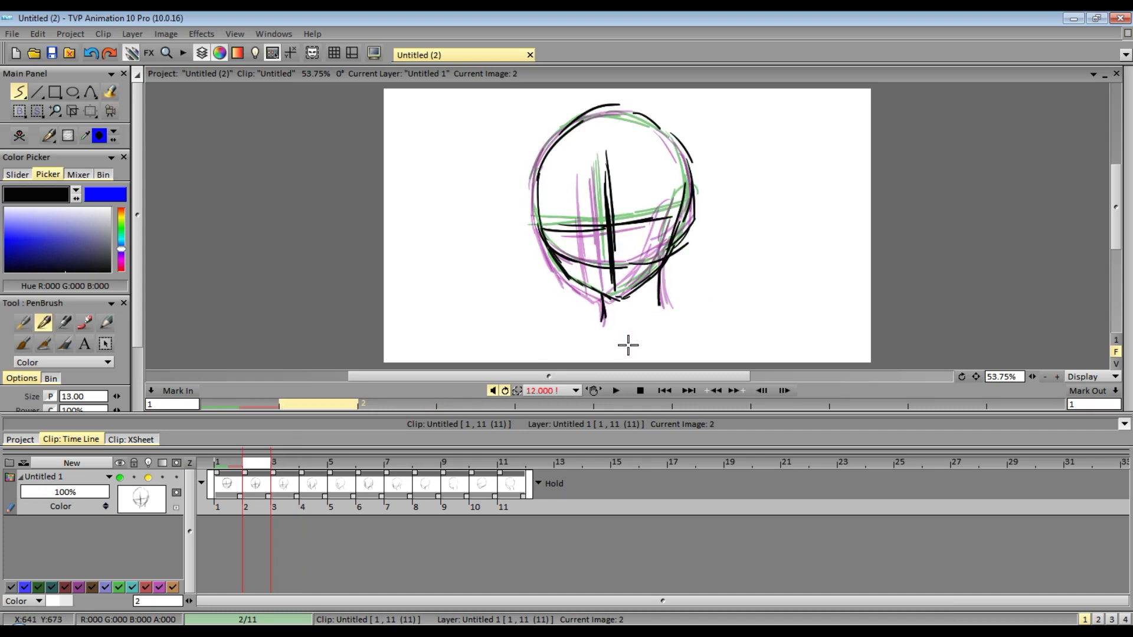
{"action": "key", "text": "Left"}
{"action": "left_click", "coordinate": [615, 390]}
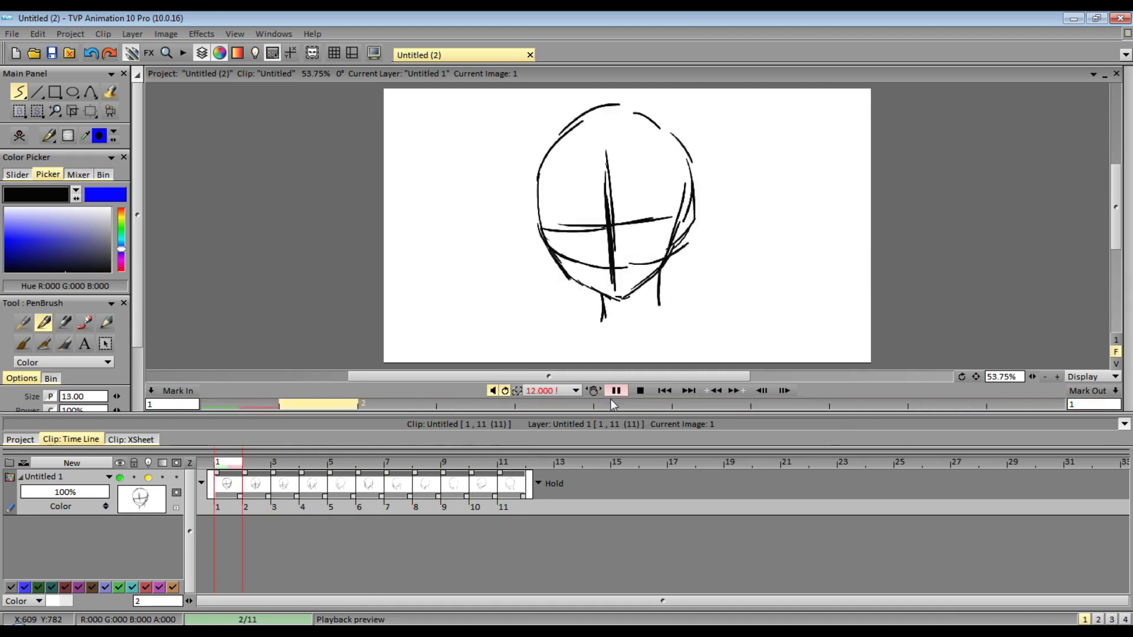
Set the preview frame rate to 15 fps and play the head-turn animation.
{"action": "left_click", "coordinate": [615, 391]}
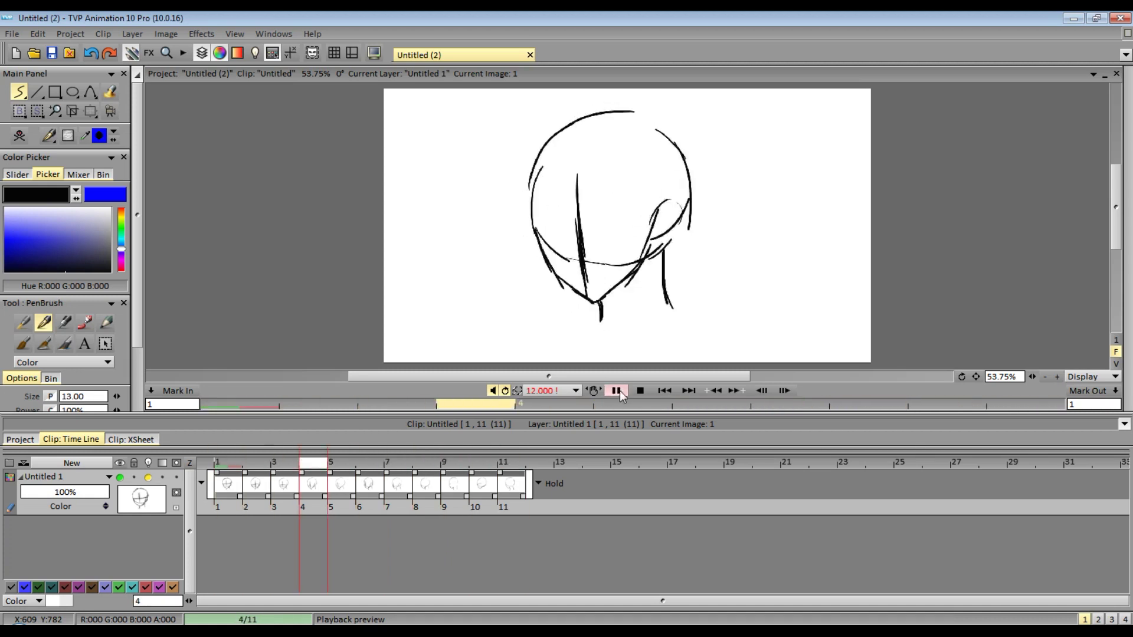
{"action": "left_click", "coordinate": [575, 391]}
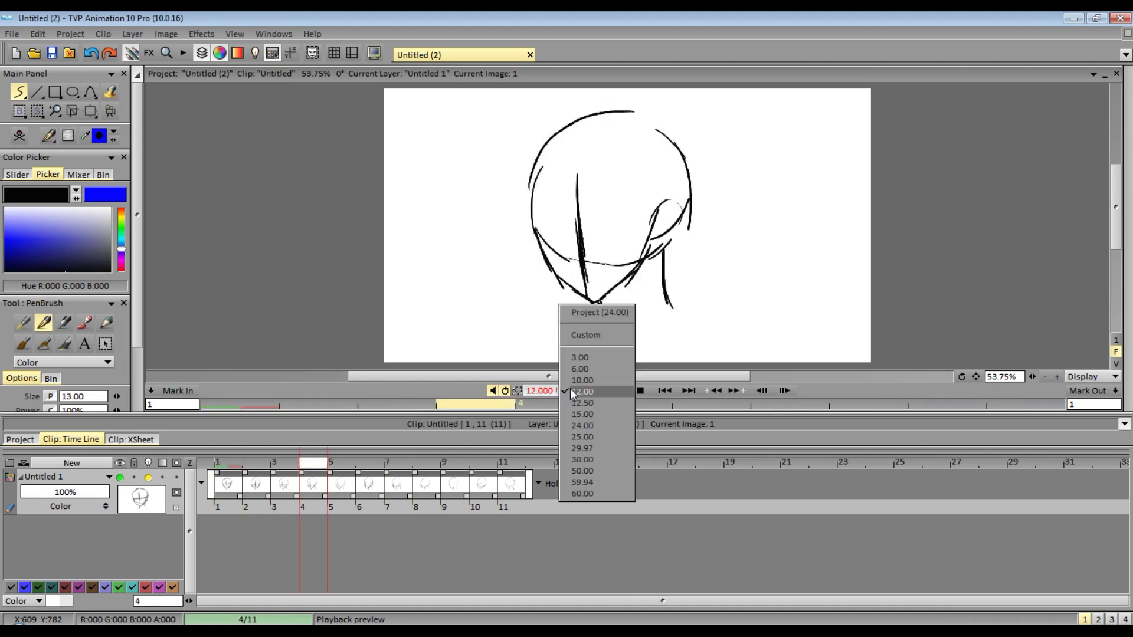
{"action": "left_click", "coordinate": [597, 428]}
{"action": "left_click", "coordinate": [616, 391]}
{"action": "left_click", "coordinate": [574, 391]}
{"action": "left_click", "coordinate": [591, 370]}
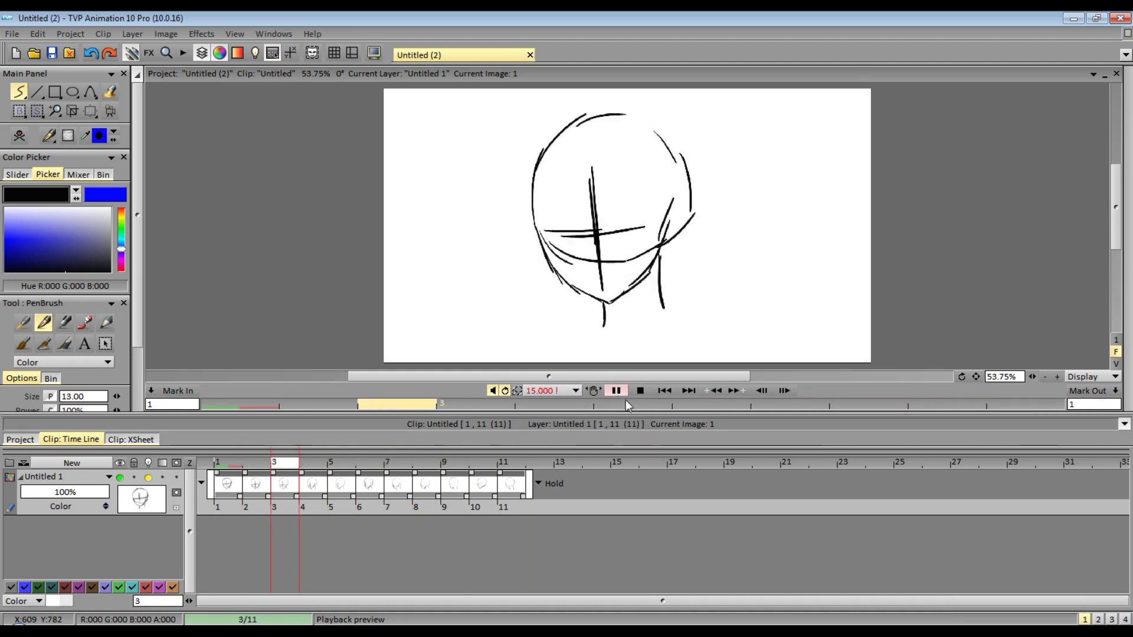
{"action": "left_click", "coordinate": [618, 390]}
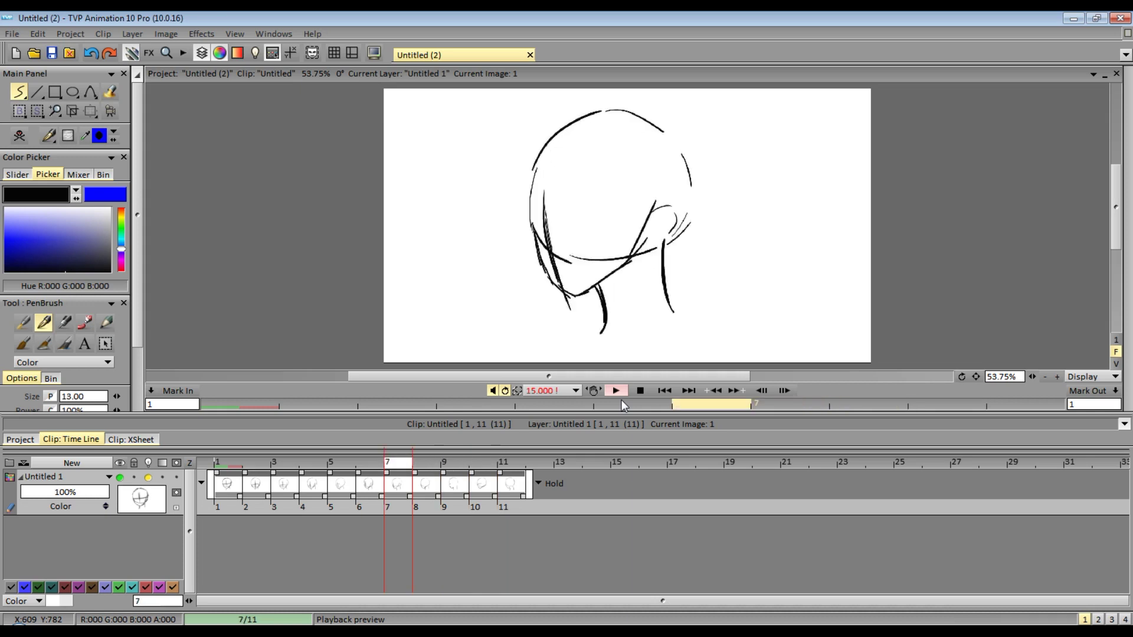
Draw the neck lines beneath the head on frame 10, and preview the animation.
{"action": "key", "text": "Right"}
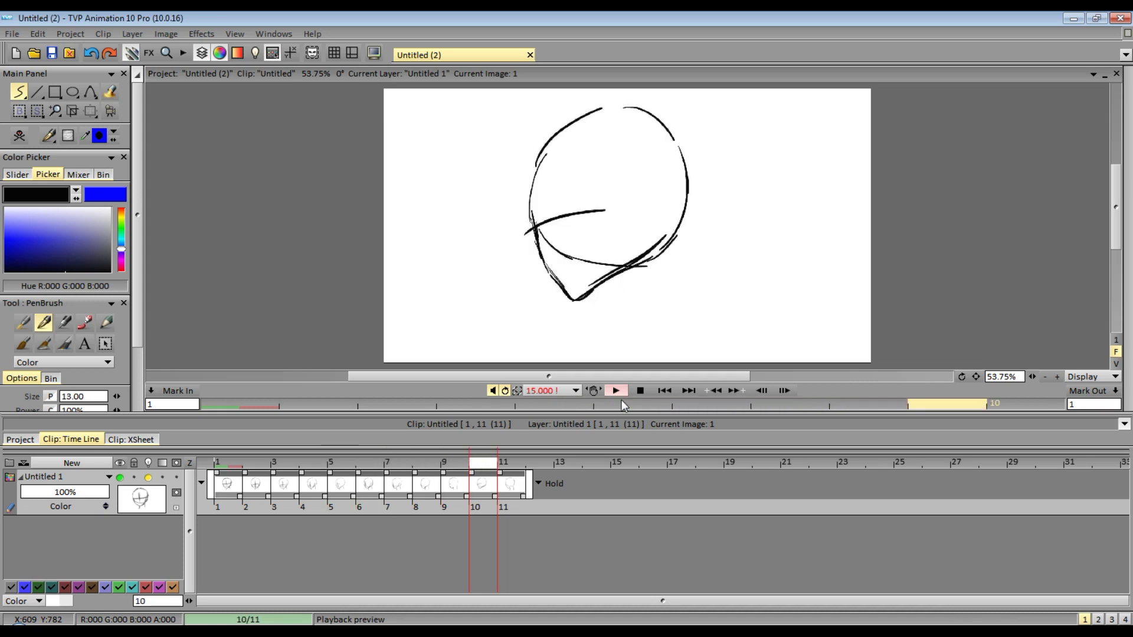
{"action": "left_click_drag", "start_coordinate": [605, 285], "coordinate": [603, 324]}
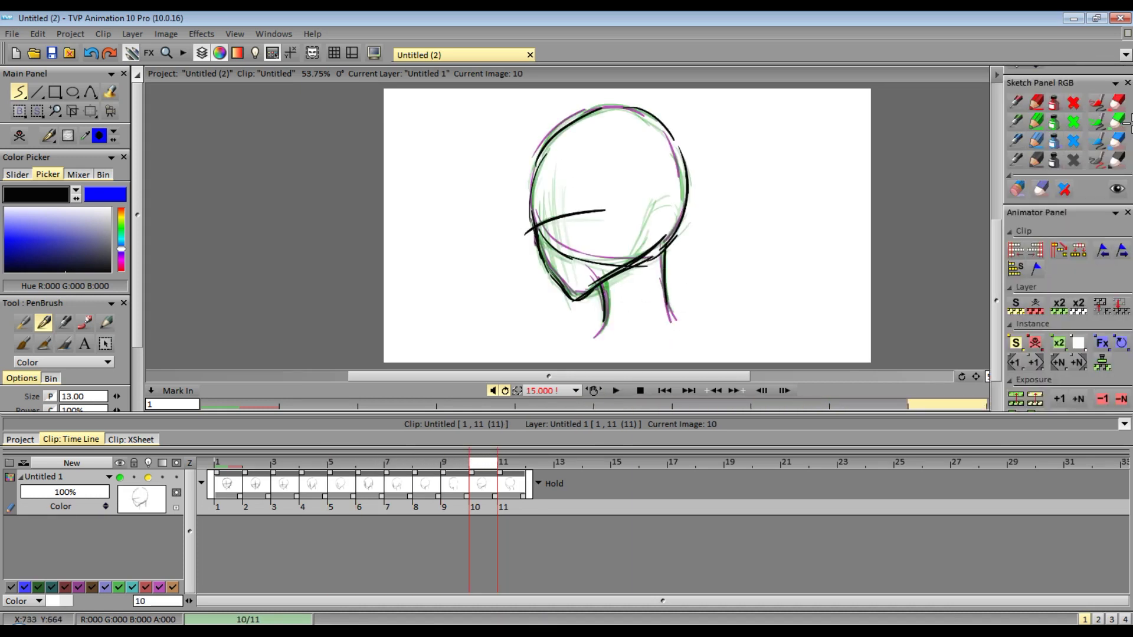
{"action": "key", "text": "Left"}
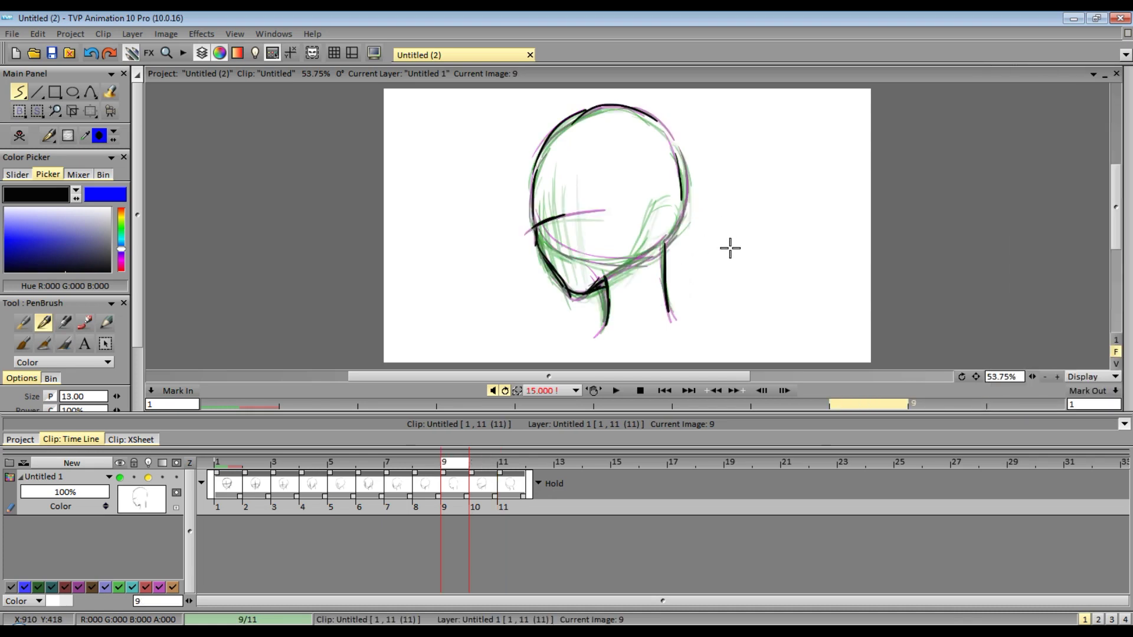
{"action": "key", "text": "Left"}
{"action": "key", "text": "Left"}
{"action": "key", "text": "Left"}
{"action": "key", "text": "Left"}
{"action": "left_click", "coordinate": [617, 391]}
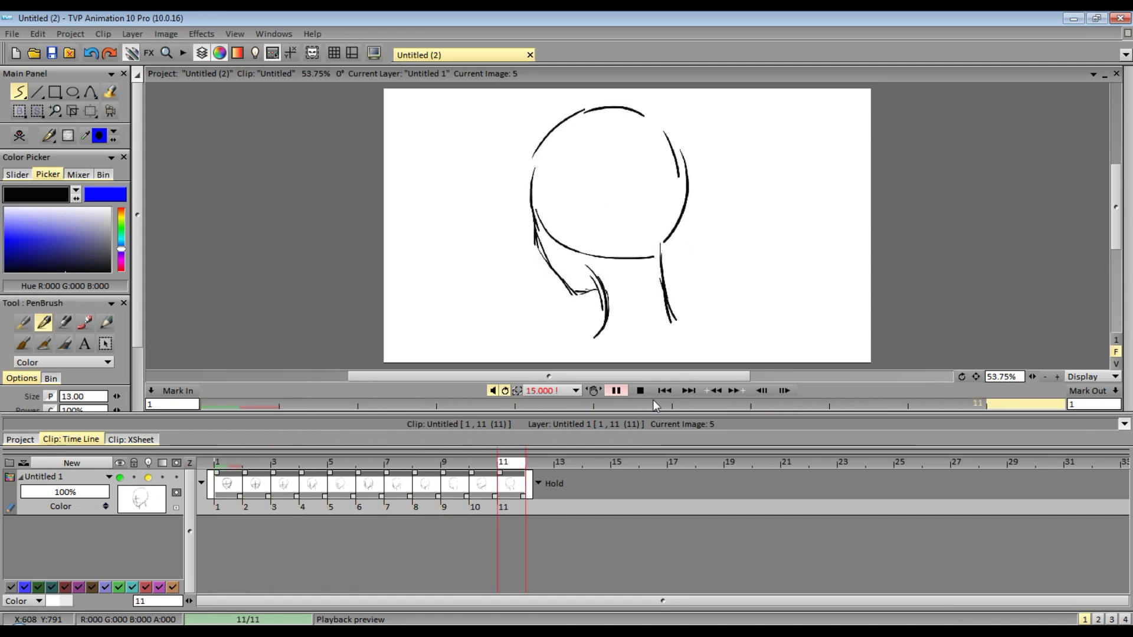
{"action": "left_click", "coordinate": [621, 390]}
{"action": "left_click", "coordinate": [615, 394]}
{"action": "left_click", "coordinate": [616, 394]}
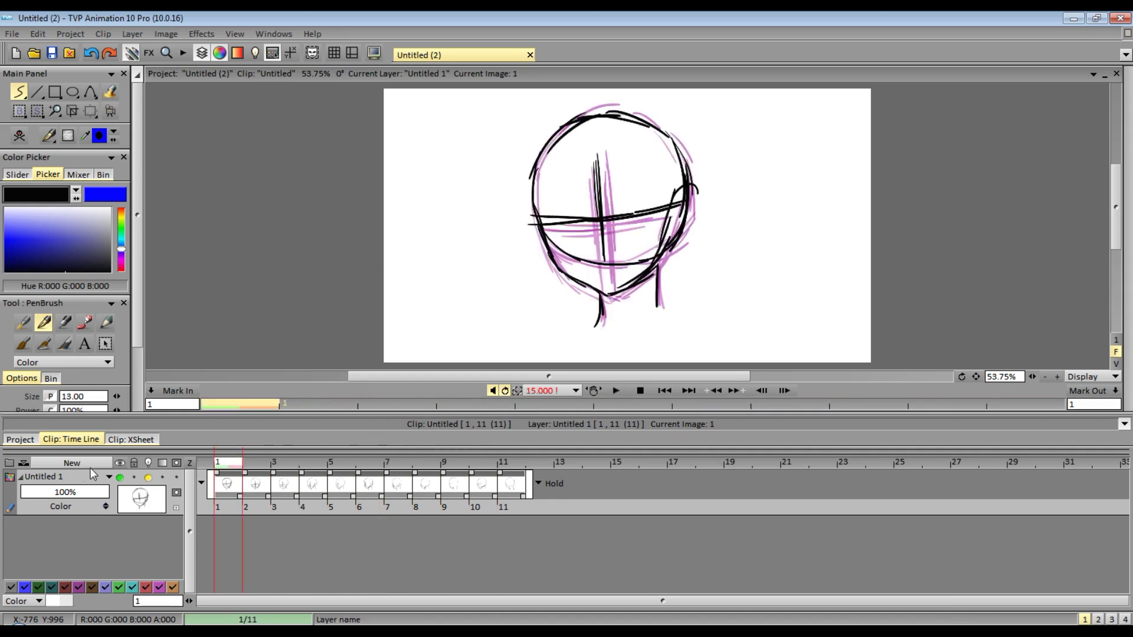
Add a new layer above the head sketch and lower the head layer's opacity to 32%.
{"action": "left_click", "coordinate": [95, 465]}
{"action": "left_click", "coordinate": [605, 401]}
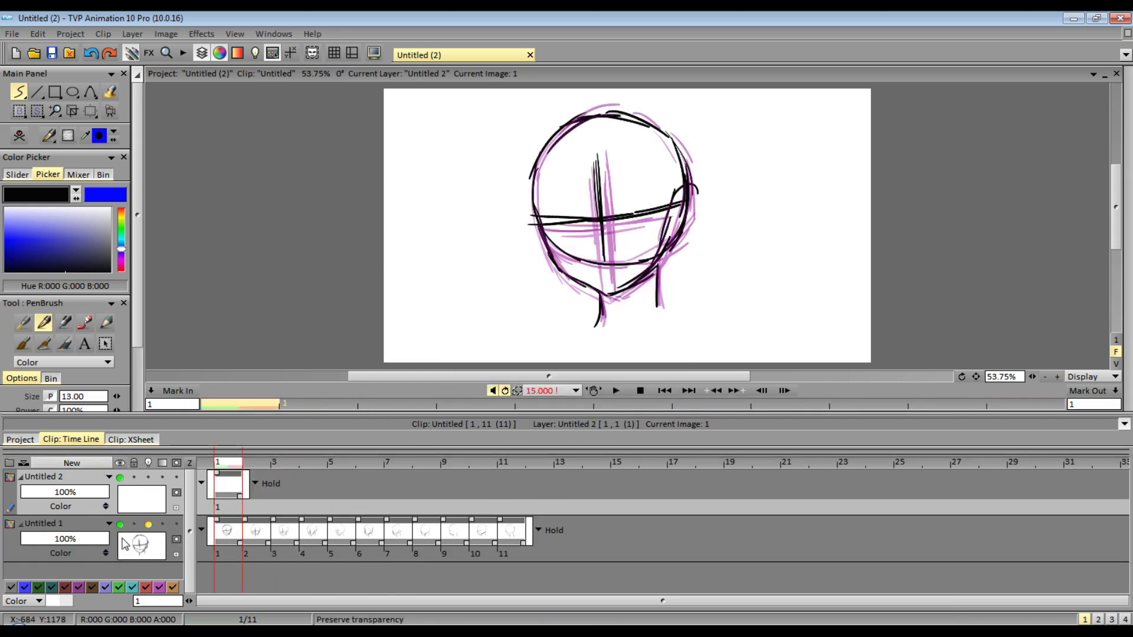
{"action": "left_click", "coordinate": [62, 540]}
{"action": "left_click_drag", "start_coordinate": [62, 540], "coordinate": [50, 539]}
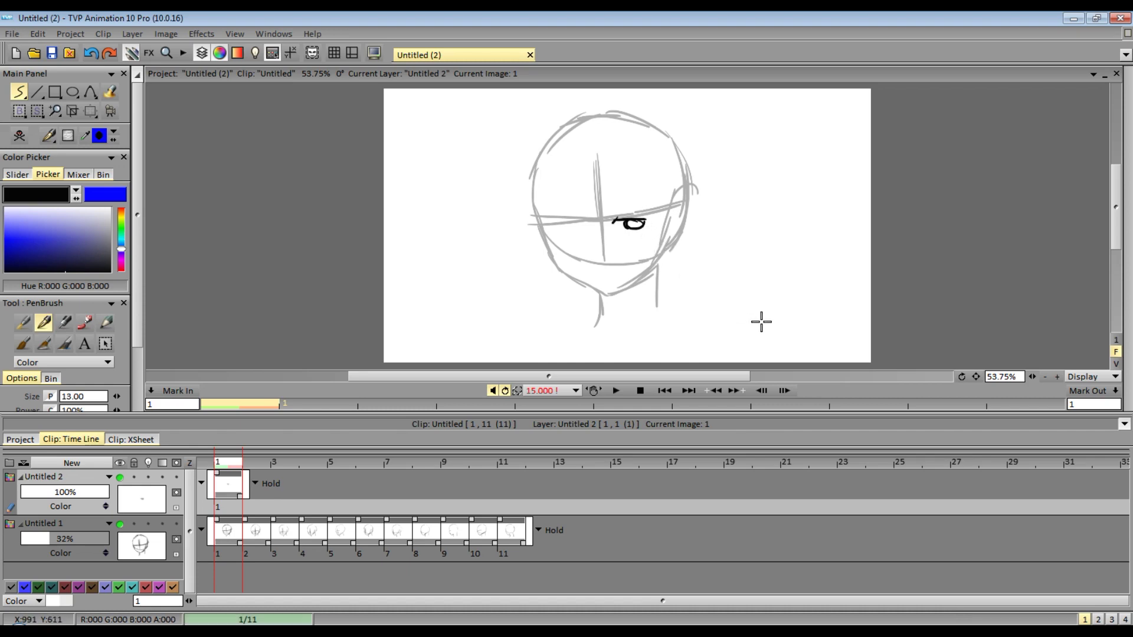
{"action": "key", "text": "ctrl+z"}
{"action": "mouse_move", "coordinate": [664, 128]}
{"action": "left_mouse_down"}
{"action": "mouse_move", "coordinate": [745, 211]}
{"action": "mouse_move", "coordinate": [699, 259]}
{"action": "left_mouse_up"}
{"action": "left_click_drag", "start_coordinate": [702, 236], "coordinate": [713, 298]}
{"action": "key", "text": "ctrl+z"}
{"action": "key", "text": "ctrl+z"}
{"action": "key", "text": "ctrl+z"}
Draw two long pigtails, one on each side of the head, on frame 1 of the new layer.
{"action": "mouse_move", "coordinate": [666, 138]}
{"action": "left_mouse_down"}
{"action": "mouse_move", "coordinate": [711, 297]}
{"action": "mouse_move", "coordinate": [706, 319]}
{"action": "left_mouse_up"}
{"action": "mouse_move", "coordinate": [567, 129]}
{"action": "left_mouse_down"}
{"action": "mouse_move", "coordinate": [519, 189]}
{"action": "mouse_move", "coordinate": [528, 298]}
{"action": "left_mouse_up"}
{"action": "left_click_drag", "start_coordinate": [540, 255], "coordinate": [549, 333]}
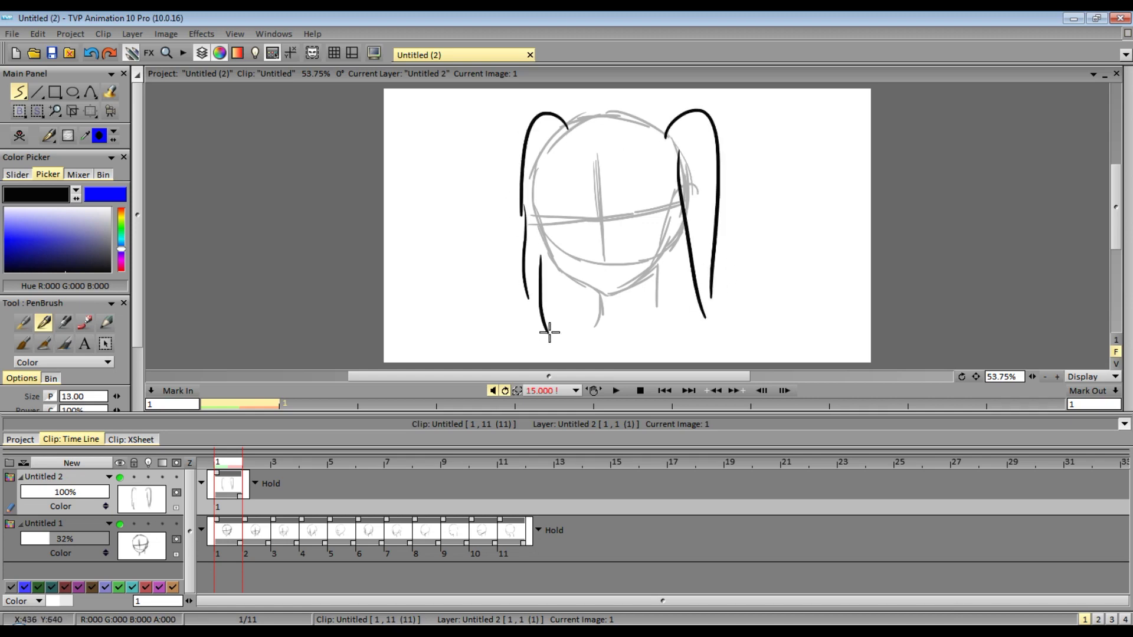
Turn on the light table for the head and pigtail layers, and set the head layer's opacity to 51%.
{"action": "left_click", "coordinate": [148, 525]}
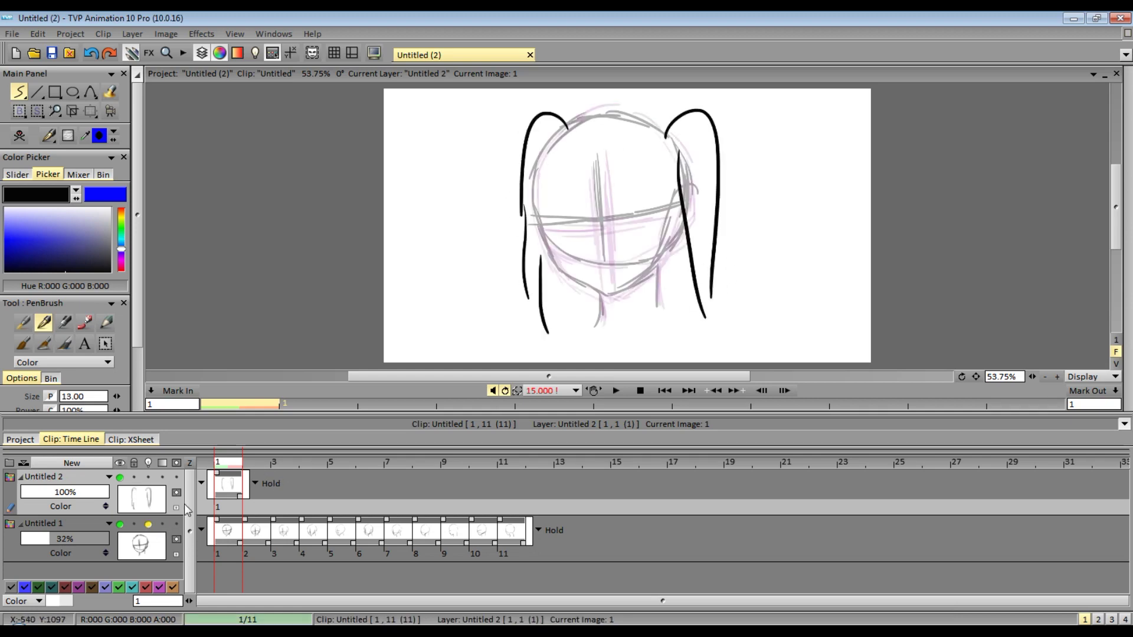
{"action": "left_click", "coordinate": [258, 534]}
{"action": "right_click", "coordinate": [148, 525]}
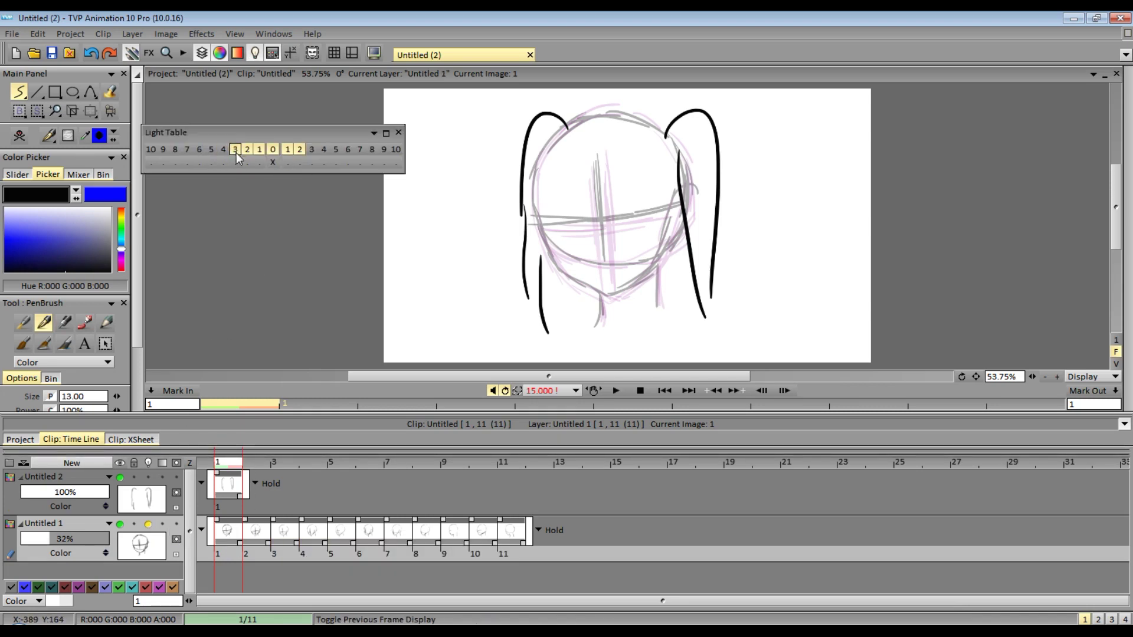
{"action": "left_click", "coordinate": [386, 134]}
{"action": "left_click", "coordinate": [398, 133]}
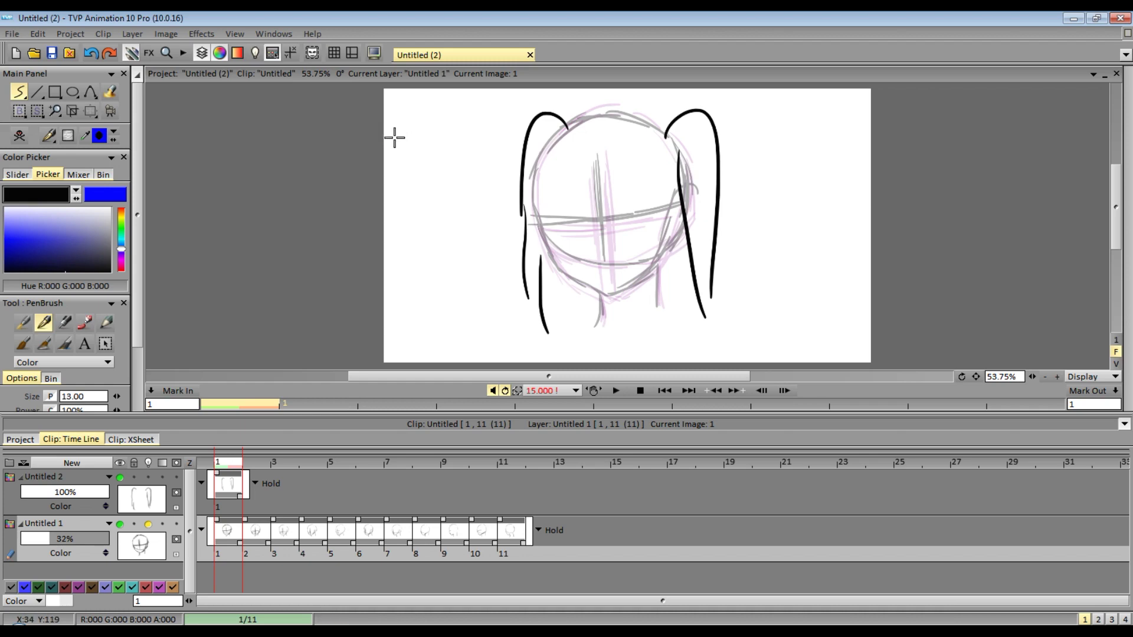
{"action": "left_click", "coordinate": [114, 487]}
{"action": "left_click", "coordinate": [148, 477]}
{"action": "left_click", "coordinate": [69, 538]}
Extend the pigtail layer to four frames and draw both pigtails as a key pose on frame 4.
{"action": "mouse_move", "coordinate": [1127, 377]}
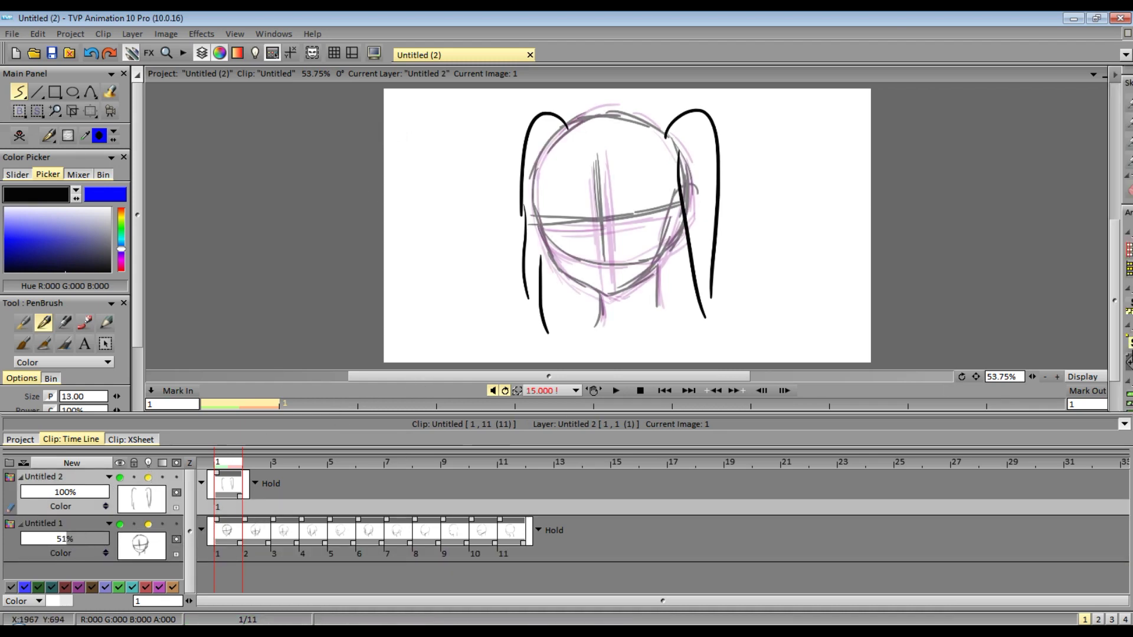
{"action": "left_click", "coordinate": [1054, 363]}
{"action": "left_click", "coordinate": [1054, 363]}
{"action": "key", "text": "Left"}
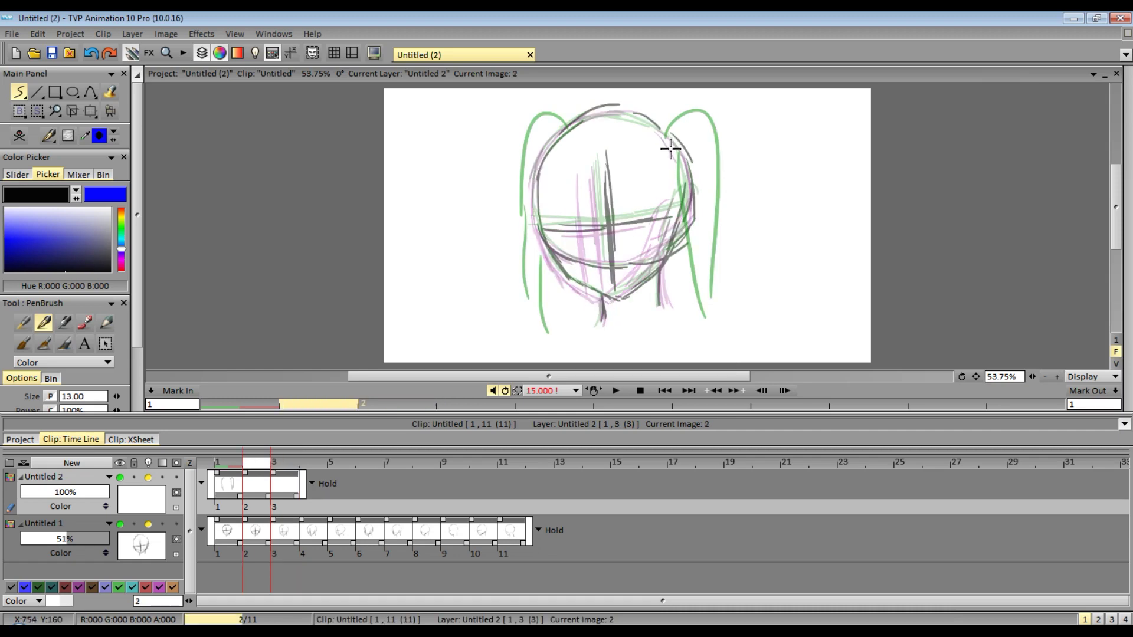
{"action": "key", "text": "Right"}
{"action": "key", "text": "Right"}
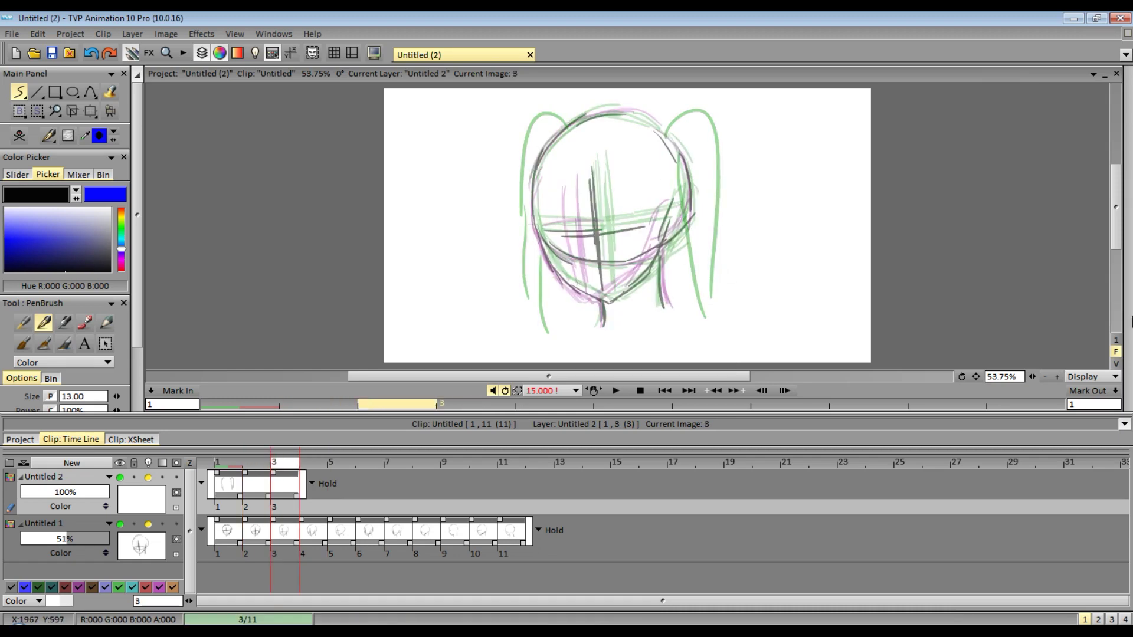
{"action": "left_click", "coordinate": [1033, 365]}
{"action": "mouse_move", "coordinate": [652, 127]}
{"action": "left_mouse_down"}
{"action": "mouse_move", "coordinate": [645, 198]}
{"action": "mouse_move", "coordinate": [679, 301]}
{"action": "mouse_move", "coordinate": [699, 283]}
{"action": "mouse_move", "coordinate": [714, 310]}
{"action": "left_mouse_up"}
{"action": "mouse_move", "coordinate": [574, 123]}
{"action": "left_mouse_down"}
{"action": "mouse_move", "coordinate": [541, 282]}
{"action": "mouse_move", "coordinate": [565, 319]}
{"action": "left_mouse_up"}
Draw both pigtails as an in-between on frame 2, between the poses of frames 1 and 4.
{"action": "key", "text": "Left"}
{"action": "key", "text": "Left"}
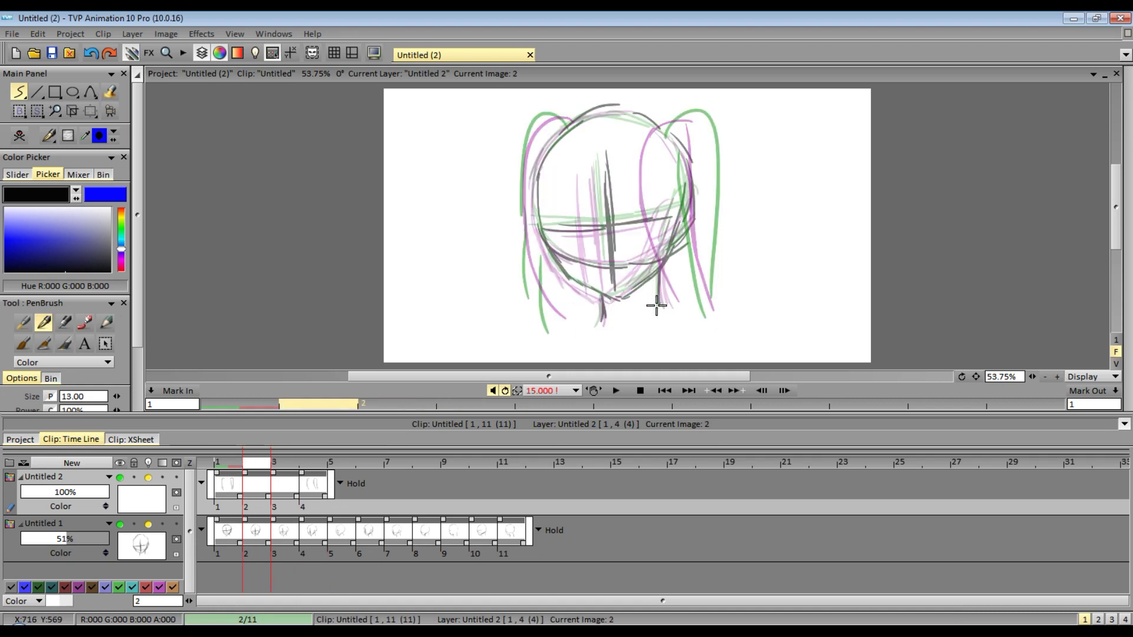
{"action": "mouse_move", "coordinate": [687, 110]}
{"action": "left_mouse_down"}
{"action": "mouse_move", "coordinate": [661, 205]}
{"action": "mouse_move", "coordinate": [703, 317]}
{"action": "mouse_move", "coordinate": [721, 207]}
{"action": "left_mouse_up"}
{"action": "left_click_drag", "start_coordinate": [706, 145], "coordinate": [714, 298]}
{"action": "mouse_move", "coordinate": [576, 114]}
{"action": "left_mouse_down"}
{"action": "mouse_move", "coordinate": [532, 167]}
{"action": "mouse_move", "coordinate": [532, 321]}
{"action": "left_mouse_up"}
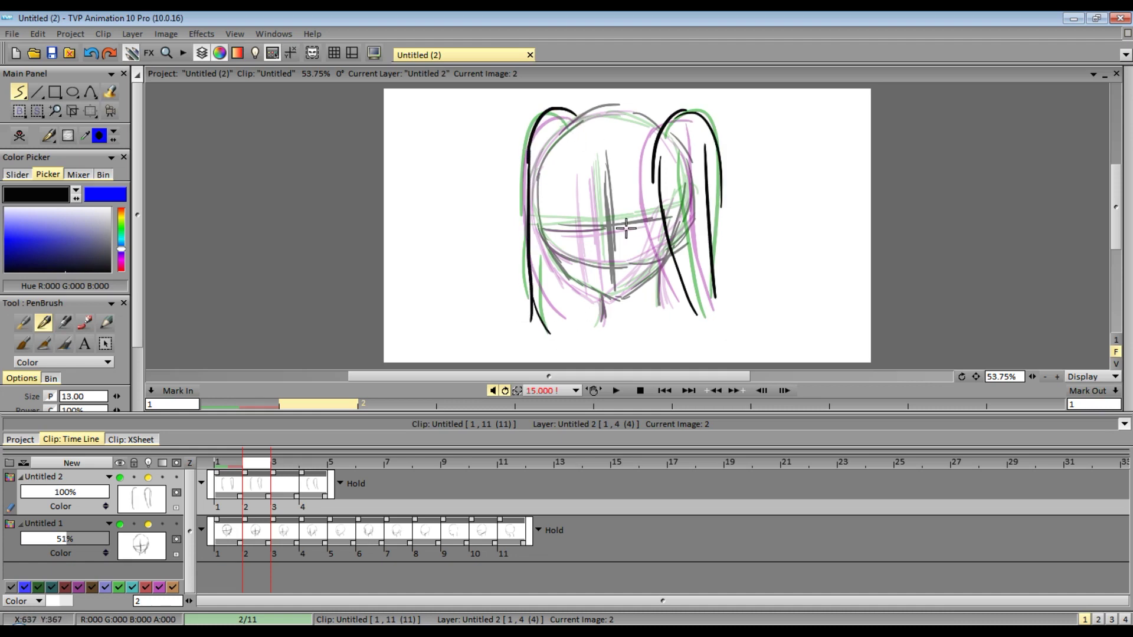
Draw both in-between pigtails on frame 3, with their tips trailing outward.
{"action": "key", "text": "Right"}
{"action": "mouse_move", "coordinate": [688, 118]}
{"action": "left_mouse_down"}
{"action": "mouse_move", "coordinate": [658, 130]}
{"action": "mouse_move", "coordinate": [690, 310]}
{"action": "left_mouse_up"}
{"action": "mouse_move", "coordinate": [673, 121]}
{"action": "left_mouse_down"}
{"action": "mouse_move", "coordinate": [702, 131]}
{"action": "mouse_move", "coordinate": [729, 312]}
{"action": "left_mouse_up"}
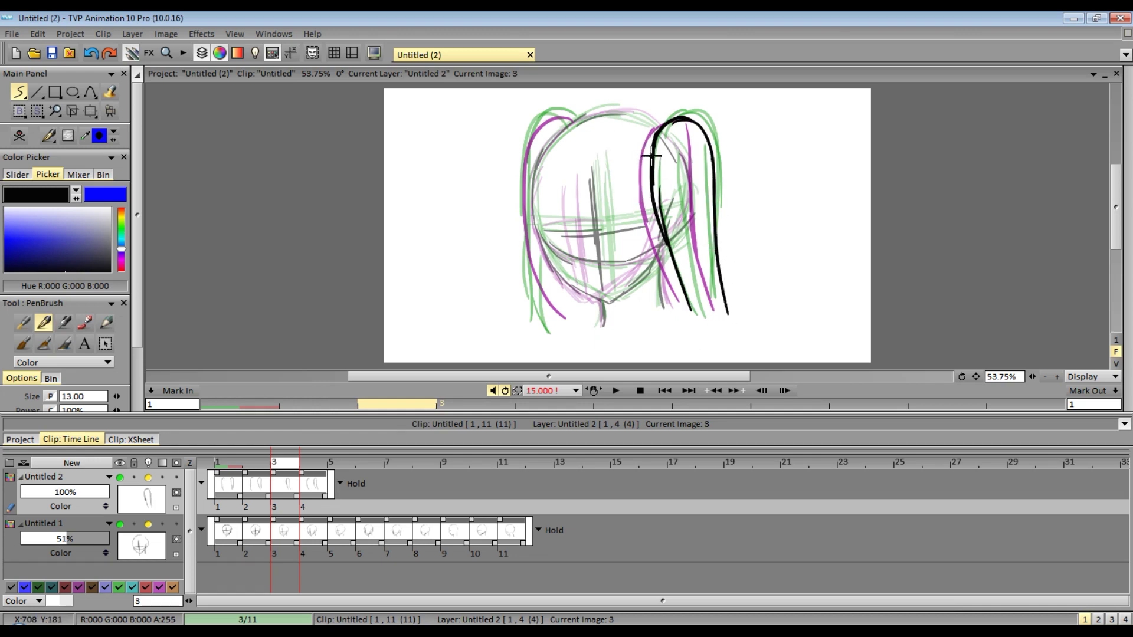
{"action": "mouse_move", "coordinate": [583, 109]}
{"action": "left_mouse_down"}
{"action": "mouse_move", "coordinate": [530, 173]}
{"action": "mouse_move", "coordinate": [535, 254]}
{"action": "mouse_move", "coordinate": [566, 329]}
{"action": "left_mouse_up"}
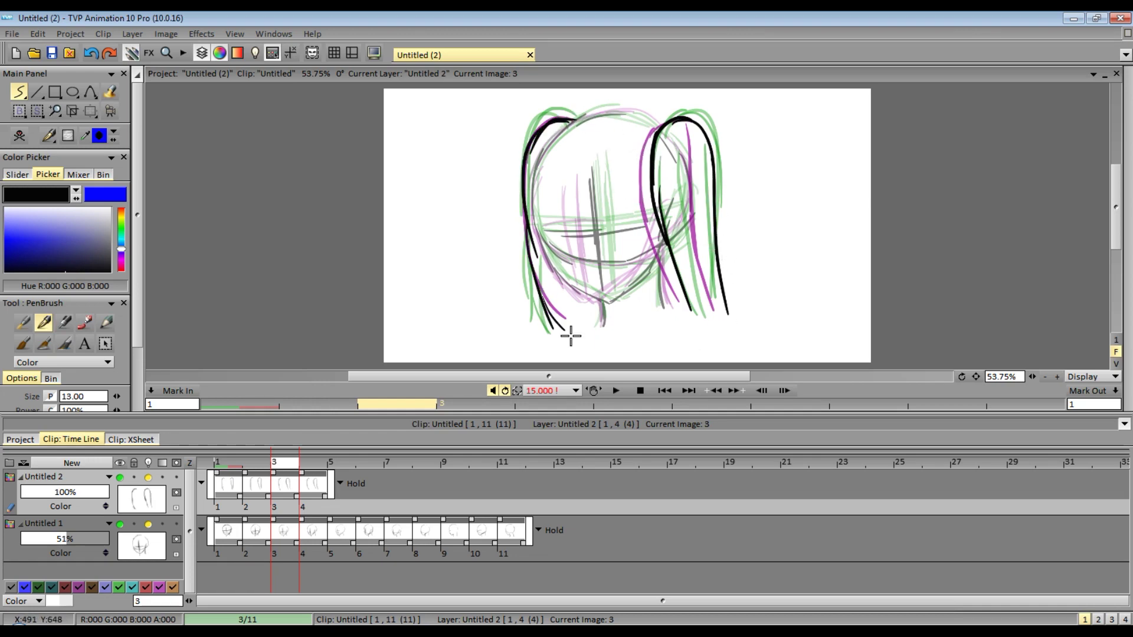
Add frame 5 to the pigtail layer and draw both pigtails following the turning head.
{"action": "key", "text": "Right"}
{"action": "mouse_move", "coordinate": [1126, 354]}
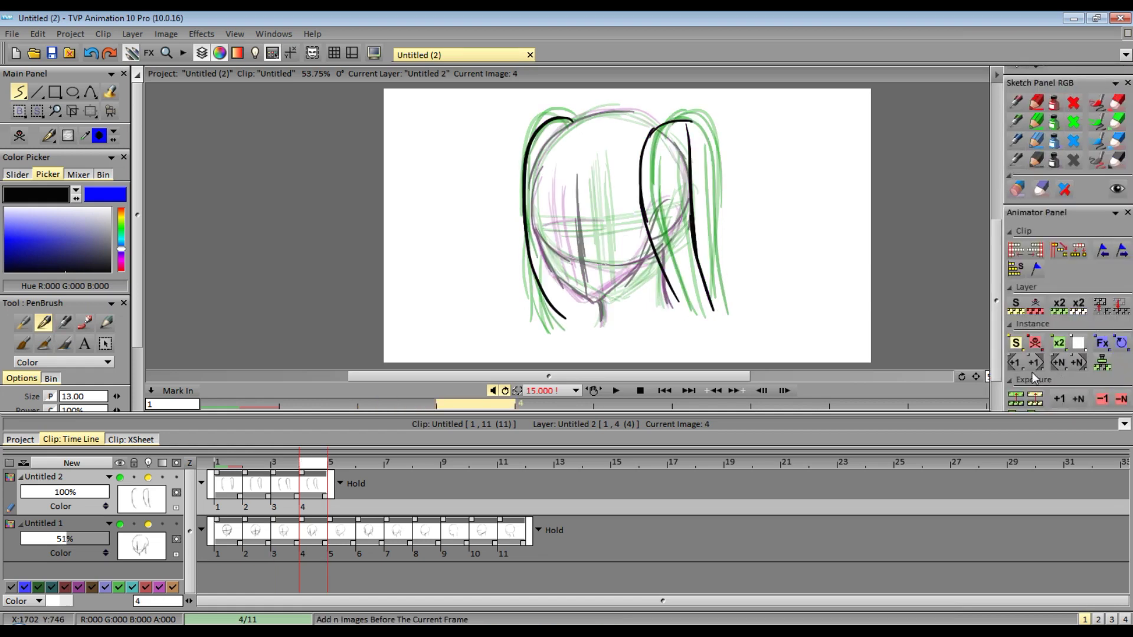
{"action": "left_click", "coordinate": [1036, 375]}
{"action": "mouse_move", "coordinate": [646, 128]}
{"action": "left_mouse_down"}
{"action": "mouse_move", "coordinate": [636, 242]}
{"action": "mouse_move", "coordinate": [672, 301]}
{"action": "mouse_move", "coordinate": [696, 171]}
{"action": "mouse_move", "coordinate": [711, 307]}
{"action": "left_mouse_up"}
{"action": "left_click_drag", "start_coordinate": [692, 189], "coordinate": [697, 261]}
{"action": "left_click_drag", "start_coordinate": [586, 113], "coordinate": [568, 313]}
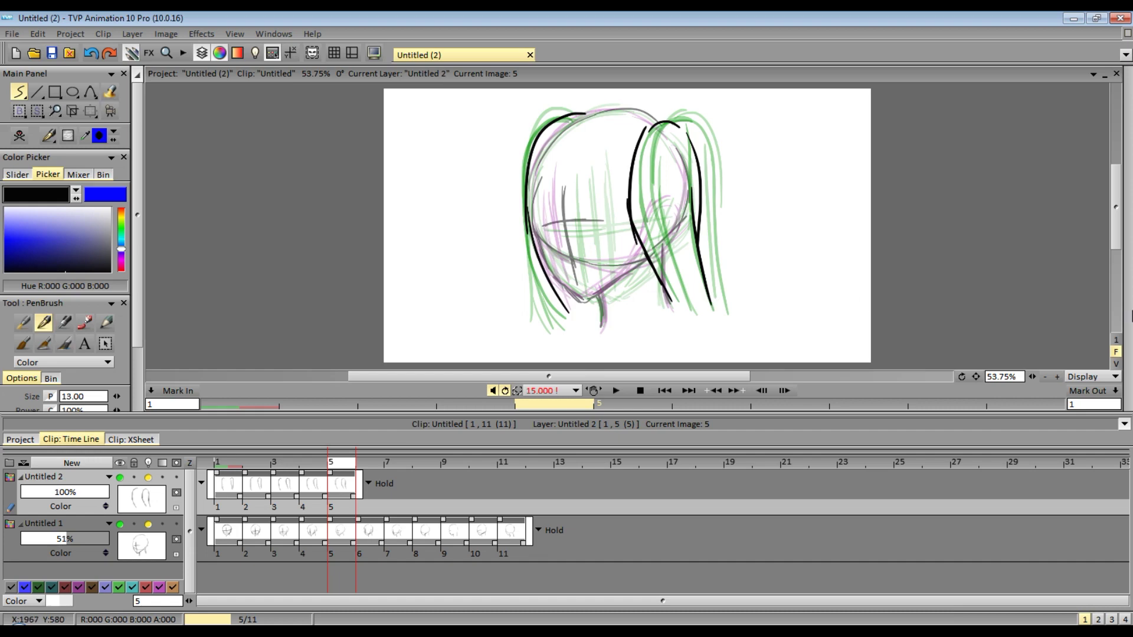
Add frame 6 to the pigtail layer and draw both pigtails, moving the near one farther across the head.
{"action": "left_click", "coordinate": [1087, 303]}
{"action": "left_click_drag", "start_coordinate": [621, 127], "coordinate": [662, 304]}
{"action": "mouse_move", "coordinate": [617, 151]}
{"action": "left_mouse_down"}
{"action": "mouse_move", "coordinate": [665, 135]}
{"action": "mouse_move", "coordinate": [692, 273]}
{"action": "left_mouse_up"}
{"action": "left_click_drag", "start_coordinate": [679, 232], "coordinate": [713, 320]}
{"action": "mouse_move", "coordinate": [574, 114]}
{"action": "left_mouse_down"}
{"action": "mouse_move", "coordinate": [527, 221]}
{"action": "mouse_move", "coordinate": [530, 258]}
{"action": "left_mouse_up"}
{"action": "left_click_drag", "start_coordinate": [526, 207], "coordinate": [561, 316]}
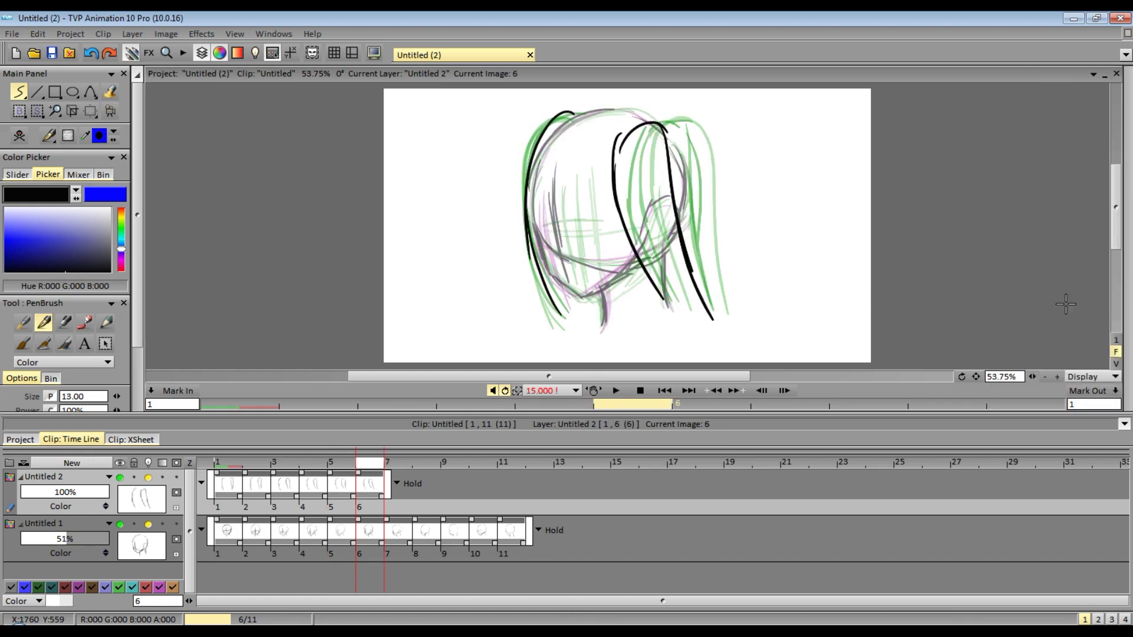
Add frame 7 to the pigtail layer and draw only the near pigtail.
{"action": "mouse_move", "coordinate": [1131, 323]}
{"action": "left_click", "coordinate": [1035, 362]}
{"action": "left_click_drag", "start_coordinate": [635, 124], "coordinate": [610, 241]}
{"action": "left_click_drag", "start_coordinate": [611, 183], "coordinate": [664, 312]}
{"action": "mouse_move", "coordinate": [640, 123]}
{"action": "left_mouse_down"}
{"action": "mouse_move", "coordinate": [660, 128]}
{"action": "mouse_move", "coordinate": [698, 318]}
{"action": "left_mouse_up"}
Add frame 8 to the pigtail layer and draw the near pigtail with a rounded top and both long sides.
{"action": "mouse_move", "coordinate": [1115, 339]}
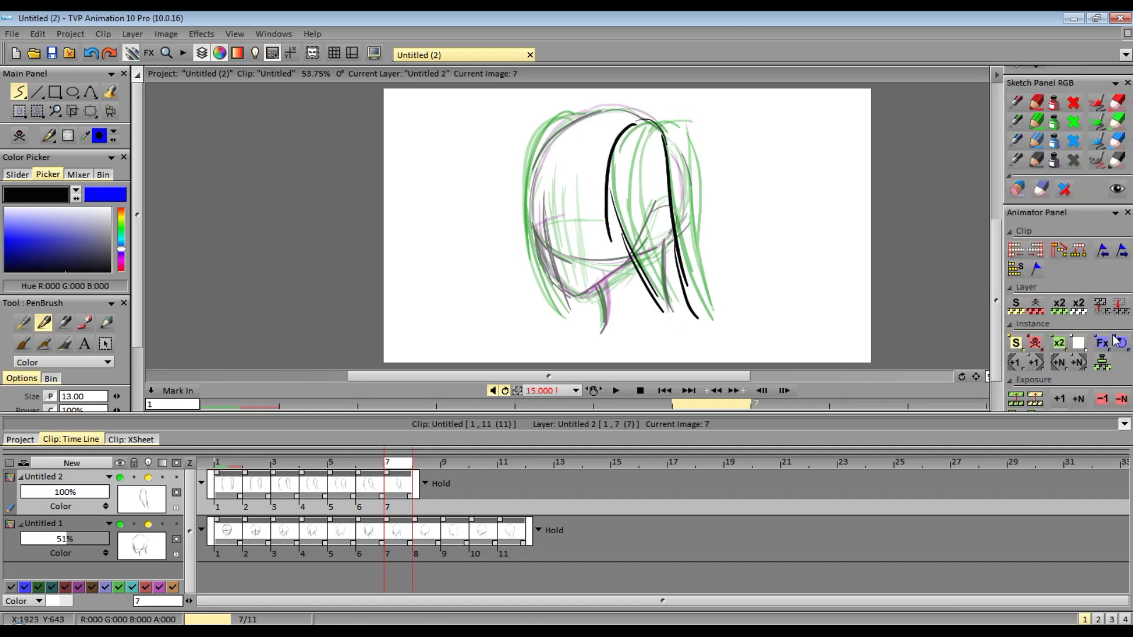
{"action": "left_click", "coordinate": [1035, 362]}
{"action": "left_click_drag", "start_coordinate": [607, 142], "coordinate": [649, 119]}
{"action": "mouse_move", "coordinate": [644, 114]}
{"action": "left_mouse_down"}
{"action": "mouse_move", "coordinate": [602, 157]}
{"action": "mouse_move", "coordinate": [626, 252]}
{"action": "left_mouse_up"}
{"action": "left_click_drag", "start_coordinate": [607, 180], "coordinate": [652, 310]}
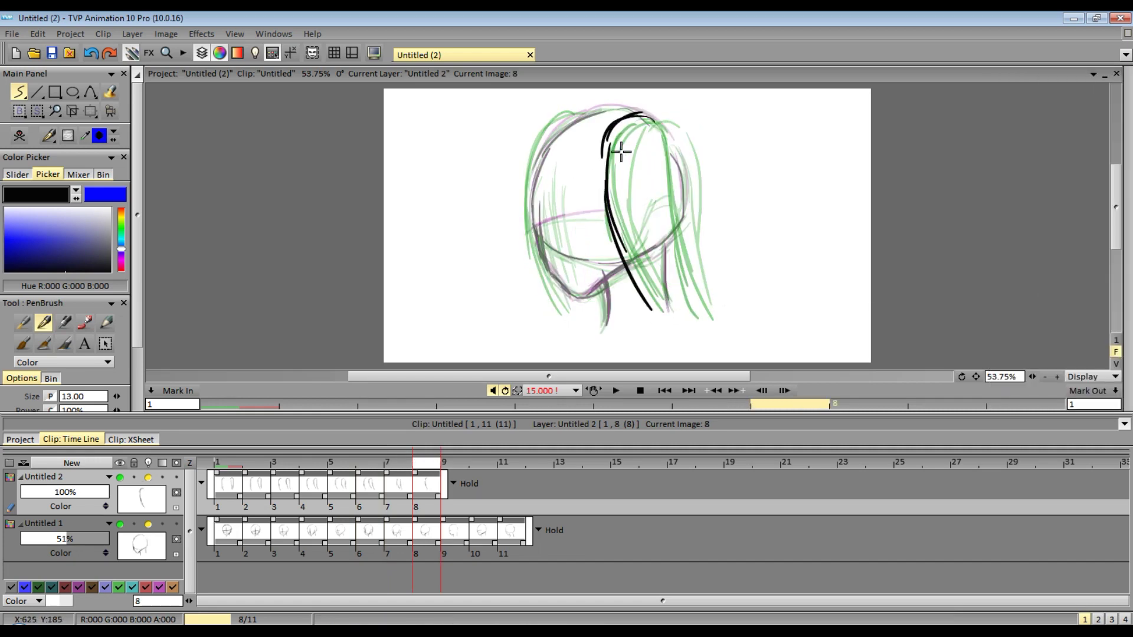
{"action": "left_click_drag", "start_coordinate": [633, 113], "coordinate": [671, 207]}
{"action": "left_click_drag", "start_coordinate": [667, 152], "coordinate": [693, 293]}
{"action": "left_click_drag", "start_coordinate": [667, 215], "coordinate": [703, 326]}
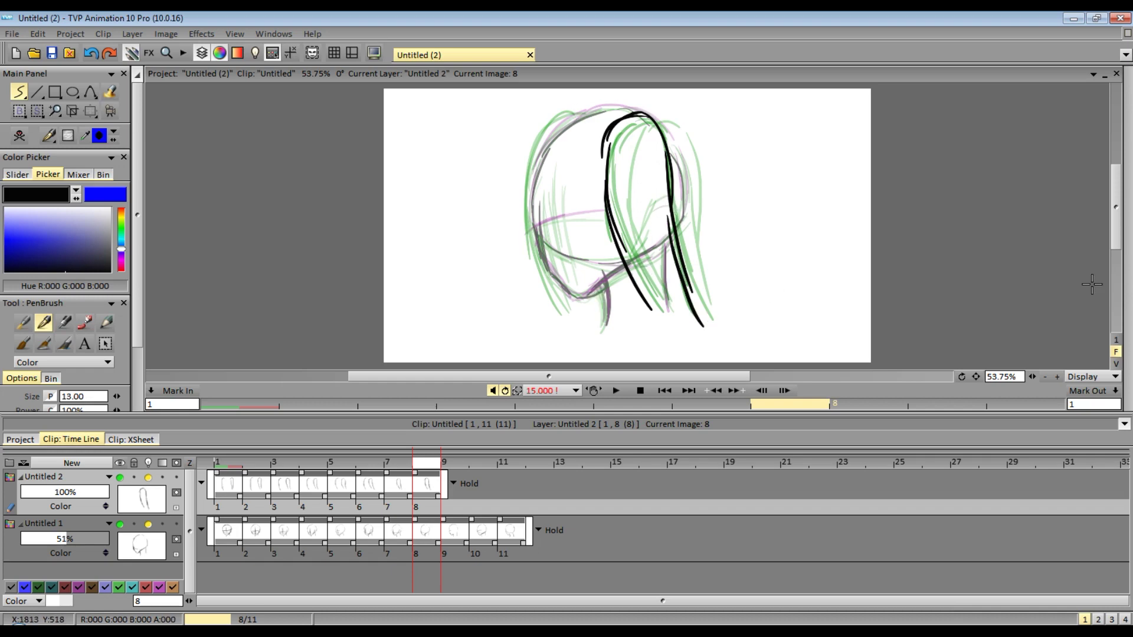
Add frame 9 to the pigtail layer and draw the near pigtail shifted toward the middle of the head.
{"action": "mouse_move", "coordinate": [1128, 283]}
{"action": "left_click", "coordinate": [1035, 361]}
{"action": "mouse_move", "coordinate": [602, 120]}
{"action": "left_mouse_down"}
{"action": "mouse_move", "coordinate": [582, 177]}
{"action": "mouse_move", "coordinate": [629, 310]}
{"action": "left_mouse_up"}
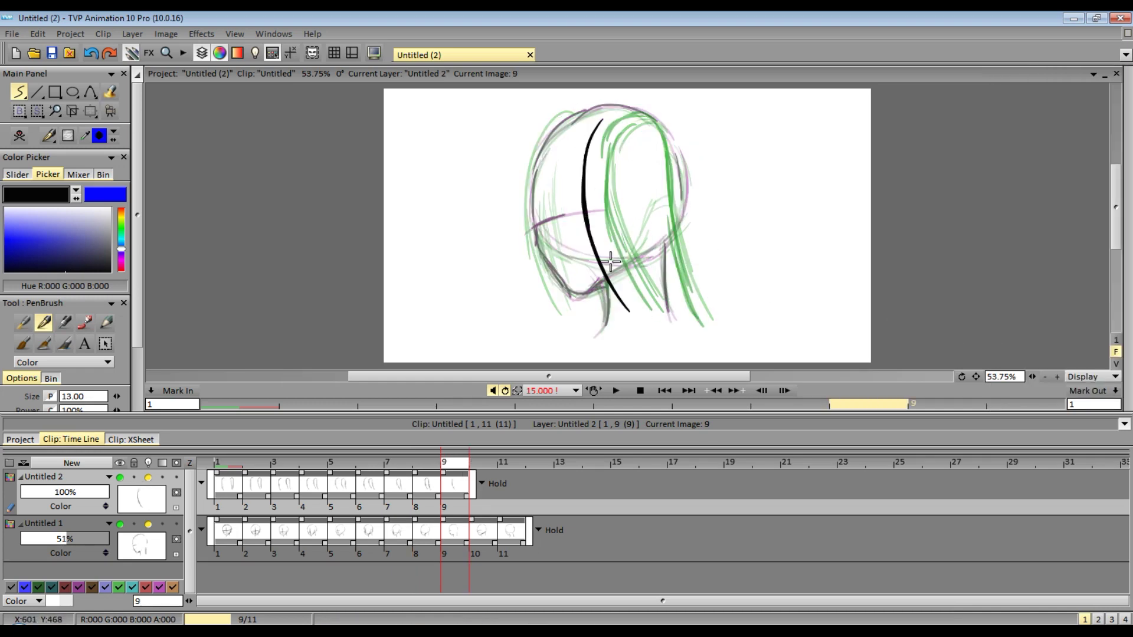
{"action": "left_click_drag", "start_coordinate": [636, 118], "coordinate": [662, 320]}
Add frame 10 to the pigtail layer and draw the near pigtail hanging across the head.
{"action": "mouse_move", "coordinate": [1128, 354]}
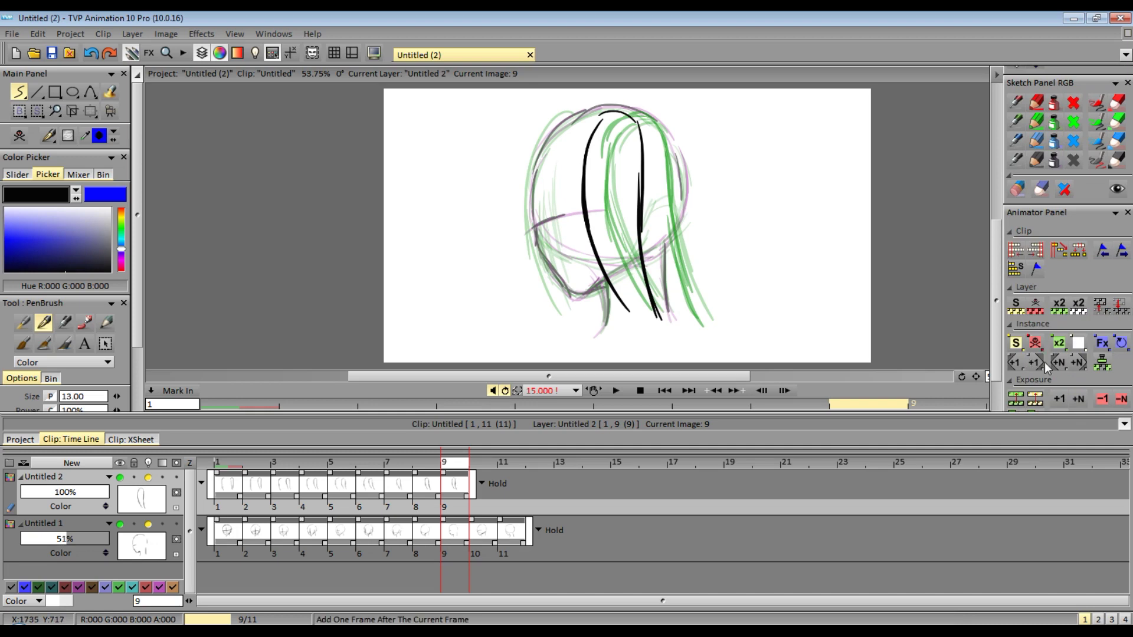
{"action": "left_click", "coordinate": [1036, 362]}
{"action": "mouse_move", "coordinate": [610, 106]}
{"action": "left_mouse_down"}
{"action": "mouse_move", "coordinate": [593, 242]}
{"action": "mouse_move", "coordinate": [581, 239]}
{"action": "mouse_move", "coordinate": [612, 312]}
{"action": "left_mouse_up"}
{"action": "mouse_move", "coordinate": [604, 115]}
{"action": "left_mouse_down"}
{"action": "mouse_move", "coordinate": [649, 127]}
{"action": "mouse_move", "coordinate": [674, 321]}
{"action": "left_mouse_up"}
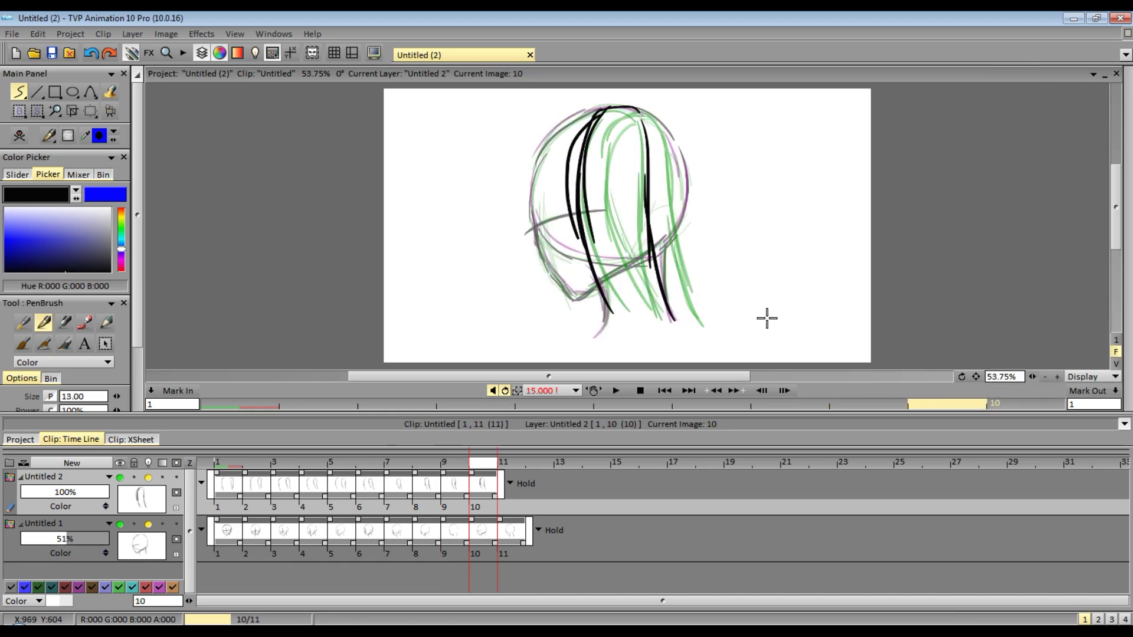
Add frame 11 to the pigtail layer, draw the near pigtail hanging down, and preview the animation.
{"action": "mouse_move", "coordinate": [1128, 354]}
{"action": "left_click", "coordinate": [1036, 362]}
{"action": "mouse_move", "coordinate": [593, 113]}
{"action": "left_mouse_down"}
{"action": "mouse_move", "coordinate": [588, 245]}
{"action": "mouse_move", "coordinate": [607, 313]}
{"action": "mouse_move", "coordinate": [652, 283]}
{"action": "mouse_move", "coordinate": [658, 321]}
{"action": "left_mouse_up"}
{"action": "left_click", "coordinate": [614, 391]}
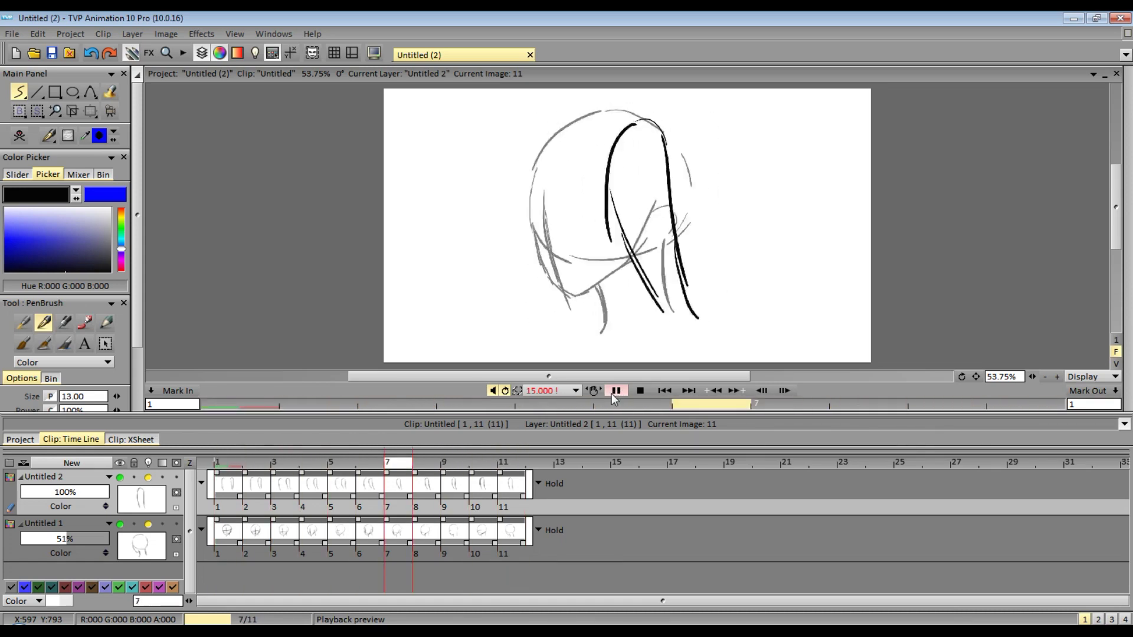
{"action": "left_click", "coordinate": [614, 392]}
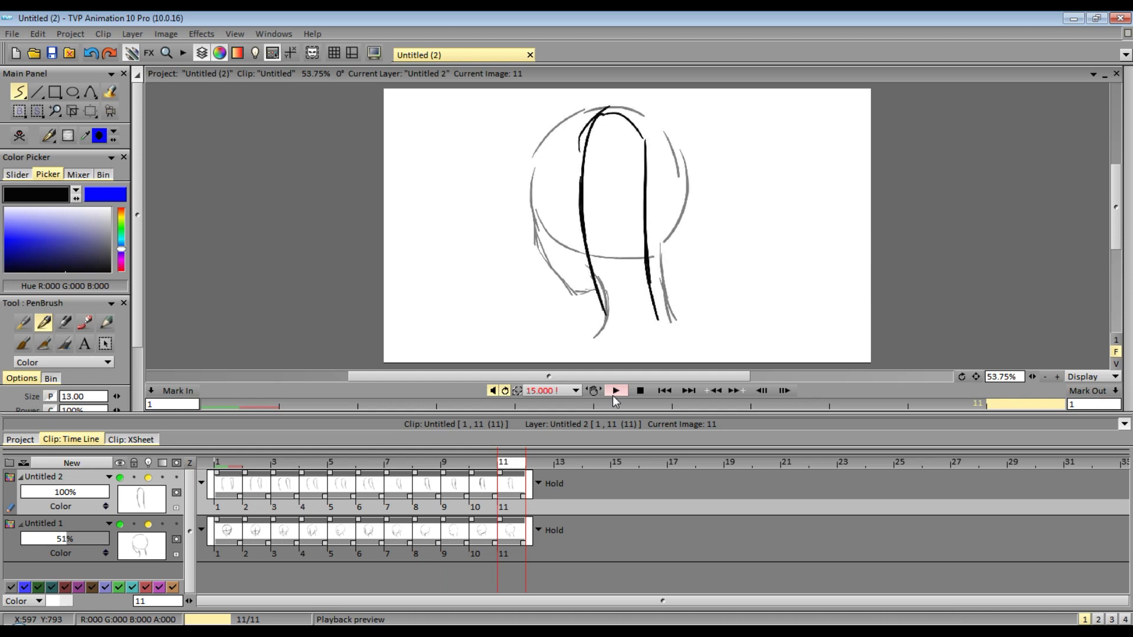
Add frame 12 to the pigtail layer and draw the pigtail with curling, split ends swinging forward and a strand flicking back.
{"action": "mouse_move", "coordinate": [1132, 353]}
{"action": "left_click", "coordinate": [1031, 363]}
{"action": "mouse_move", "coordinate": [616, 114]}
{"action": "left_mouse_down"}
{"action": "mouse_move", "coordinate": [580, 202]}
{"action": "mouse_move", "coordinate": [580, 180]}
{"action": "mouse_move", "coordinate": [585, 241]}
{"action": "mouse_move", "coordinate": [547, 301]}
{"action": "left_mouse_up"}
{"action": "mouse_move", "coordinate": [631, 120]}
{"action": "left_mouse_down"}
{"action": "mouse_move", "coordinate": [639, 200]}
{"action": "mouse_move", "coordinate": [668, 248]}
{"action": "mouse_move", "coordinate": [639, 253]}
{"action": "mouse_move", "coordinate": [590, 363]}
{"action": "left_mouse_up"}
{"action": "left_click_drag", "start_coordinate": [592, 294], "coordinate": [555, 318]}
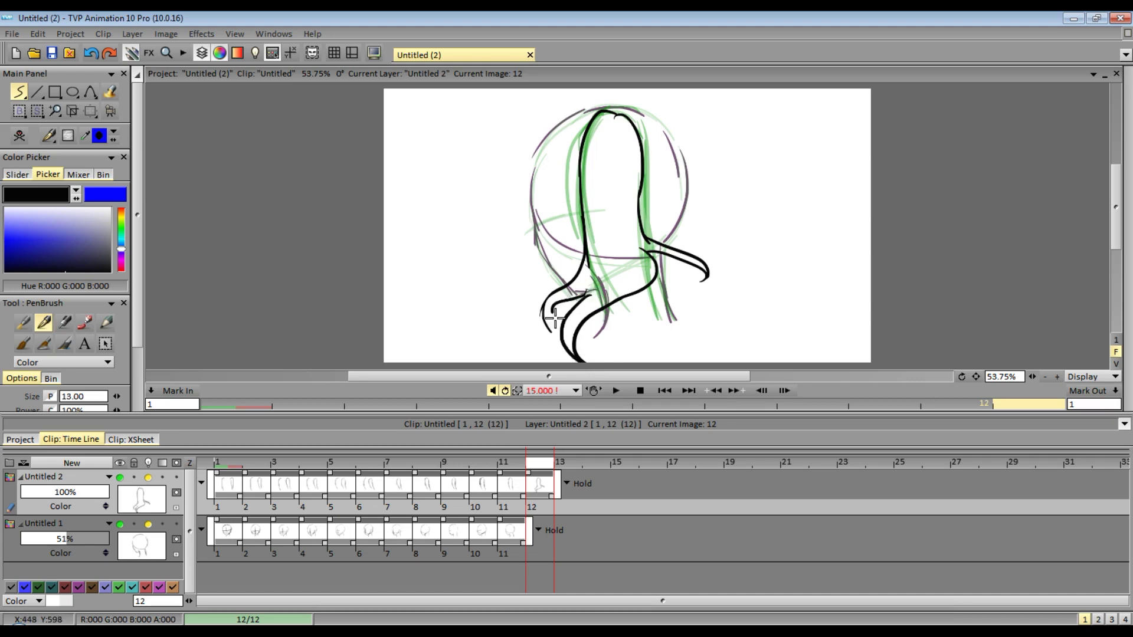
Insert a frame after frame 11 on the pigtail layer and draw an in-between pigtail with long, tapering ends.
{"action": "key", "text": "Insert"}
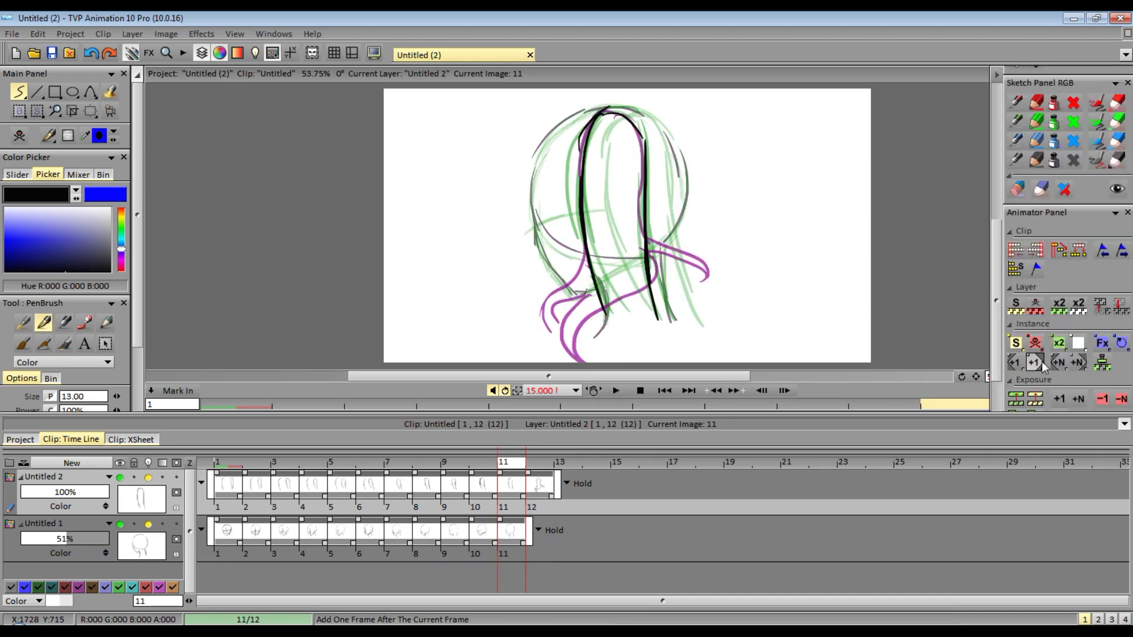
{"action": "mouse_move", "coordinate": [590, 118]}
{"action": "left_mouse_down"}
{"action": "mouse_move", "coordinate": [644, 213]}
{"action": "mouse_move", "coordinate": [647, 307]}
{"action": "mouse_move", "coordinate": [593, 251]}
{"action": "mouse_move", "coordinate": [625, 325]}
{"action": "left_mouse_up"}
{"action": "mouse_move", "coordinate": [602, 276]}
{"action": "left_mouse_down"}
{"action": "mouse_move", "coordinate": [643, 349]}
{"action": "mouse_move", "coordinate": [658, 340]}
{"action": "left_mouse_up"}
Add frame 13 to the pigtail layer and draw the pigtail with its ends splitting into curls and a strand starting to swing back.
{"action": "mouse_move", "coordinate": [1127, 271]}
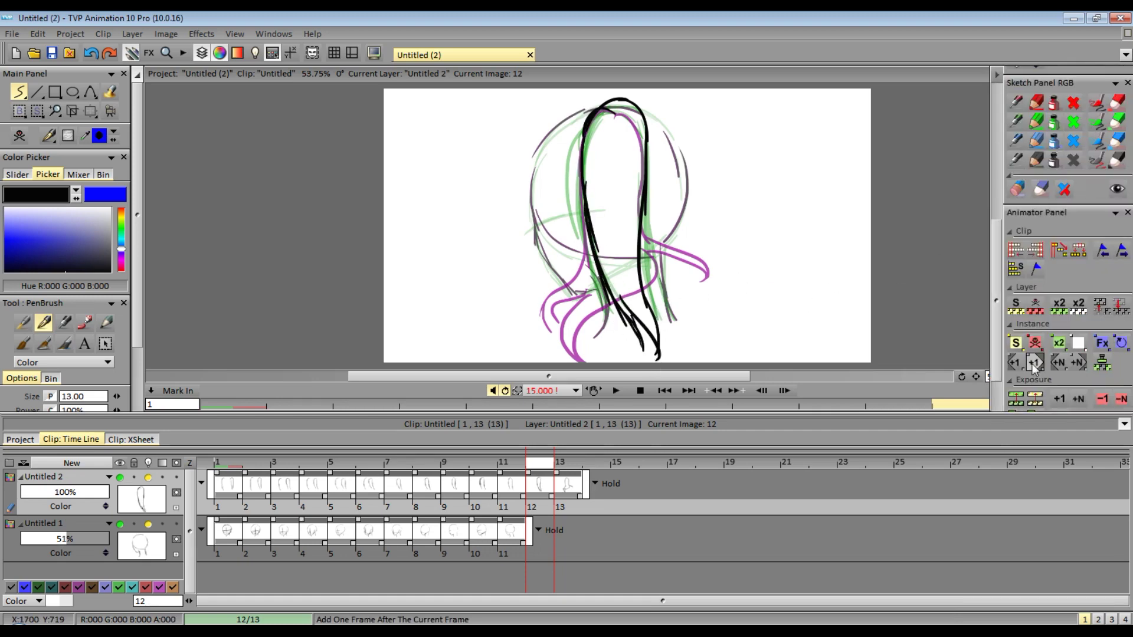
{"action": "left_click", "coordinate": [1034, 363]}
{"action": "mouse_move", "coordinate": [646, 130]}
{"action": "left_mouse_down"}
{"action": "mouse_move", "coordinate": [655, 260]}
{"action": "mouse_move", "coordinate": [708, 307]}
{"action": "left_mouse_up"}
{"action": "left_click_drag", "start_coordinate": [655, 269], "coordinate": [714, 324]}
{"action": "mouse_move", "coordinate": [614, 102]}
{"action": "left_mouse_down"}
{"action": "mouse_move", "coordinate": [596, 112]}
{"action": "mouse_move", "coordinate": [591, 287]}
{"action": "mouse_move", "coordinate": [571, 333]}
{"action": "left_mouse_up"}
{"action": "mouse_move", "coordinate": [591, 280]}
{"action": "left_mouse_down"}
{"action": "mouse_move", "coordinate": [585, 336]}
{"action": "mouse_move", "coordinate": [625, 353]}
{"action": "left_mouse_up"}
{"action": "key", "text": "ctrl+z"}
{"action": "left_click_drag", "start_coordinate": [602, 300], "coordinate": [599, 357]}
{"action": "left_click_drag", "start_coordinate": [646, 267], "coordinate": [598, 360]}
{"action": "left_click_drag", "start_coordinate": [613, 280], "coordinate": [578, 322]}
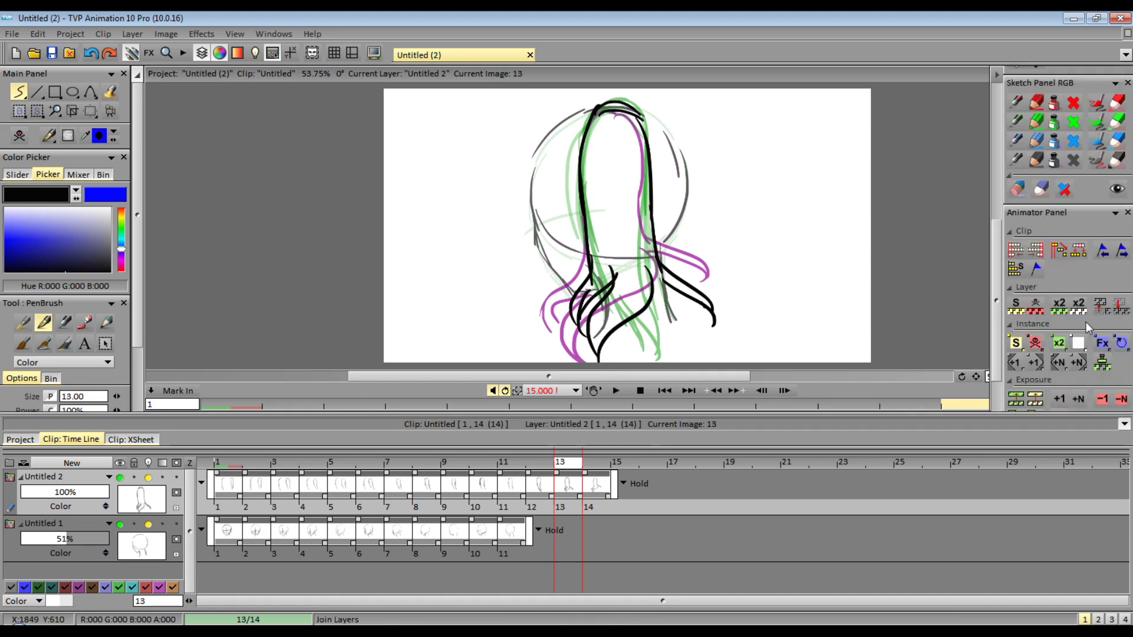
Add frame 14 to the pigtail layer and draw the pigtail with curled forward ends and a wider back strand.
{"action": "left_click", "coordinate": [1100, 313]}
{"action": "mouse_move", "coordinate": [642, 113]}
{"action": "left_mouse_down"}
{"action": "mouse_move", "coordinate": [585, 137]}
{"action": "mouse_move", "coordinate": [587, 267]}
{"action": "left_mouse_up"}
{"action": "mouse_move", "coordinate": [591, 259]}
{"action": "left_mouse_down"}
{"action": "mouse_move", "coordinate": [554, 319]}
{"action": "mouse_move", "coordinate": [568, 287]}
{"action": "mouse_move", "coordinate": [558, 328]}
{"action": "left_mouse_up"}
{"action": "key", "text": "ctrl+z"}
{"action": "mouse_move", "coordinate": [600, 282]}
{"action": "left_mouse_down"}
{"action": "mouse_move", "coordinate": [566, 339]}
{"action": "mouse_move", "coordinate": [590, 355]}
{"action": "left_mouse_up"}
{"action": "left_click_drag", "start_coordinate": [652, 260], "coordinate": [593, 324]}
{"action": "mouse_move", "coordinate": [654, 269]}
{"action": "left_mouse_down"}
{"action": "mouse_move", "coordinate": [691, 336]}
{"action": "mouse_move", "coordinate": [706, 332]}
{"action": "left_mouse_up"}
Add frame 15 to the pigtail layer and draw the pigtail with its forward strands swept outward and the back strand lifted.
{"action": "mouse_move", "coordinate": [1132, 310]}
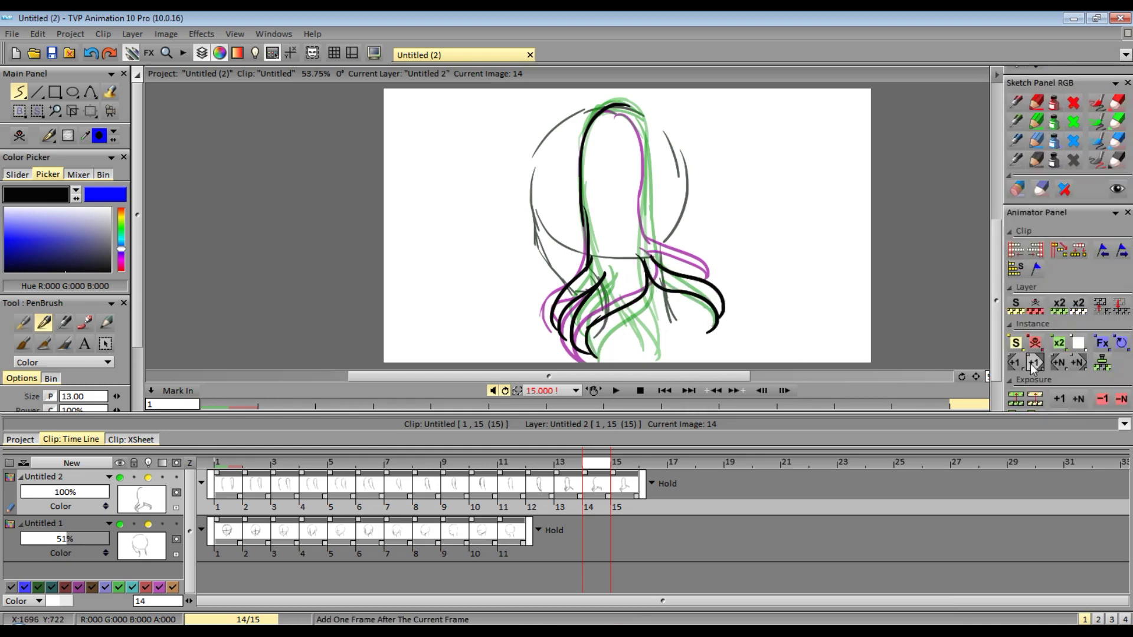
{"action": "left_click", "coordinate": [1035, 363]}
{"action": "mouse_move", "coordinate": [630, 108]}
{"action": "left_mouse_down"}
{"action": "mouse_move", "coordinate": [582, 199]}
{"action": "mouse_move", "coordinate": [581, 285]}
{"action": "left_mouse_up"}
{"action": "mouse_move", "coordinate": [585, 276]}
{"action": "left_mouse_down"}
{"action": "mouse_move", "coordinate": [548, 302]}
{"action": "mouse_move", "coordinate": [568, 311]}
{"action": "left_mouse_up"}
{"action": "left_click_drag", "start_coordinate": [598, 283], "coordinate": [577, 357]}
{"action": "key", "text": "ctrl+z"}
{"action": "mouse_move", "coordinate": [635, 255]}
{"action": "left_mouse_down"}
{"action": "mouse_move", "coordinate": [603, 330]}
{"action": "mouse_move", "coordinate": [540, 346]}
{"action": "mouse_move", "coordinate": [602, 287]}
{"action": "left_mouse_up"}
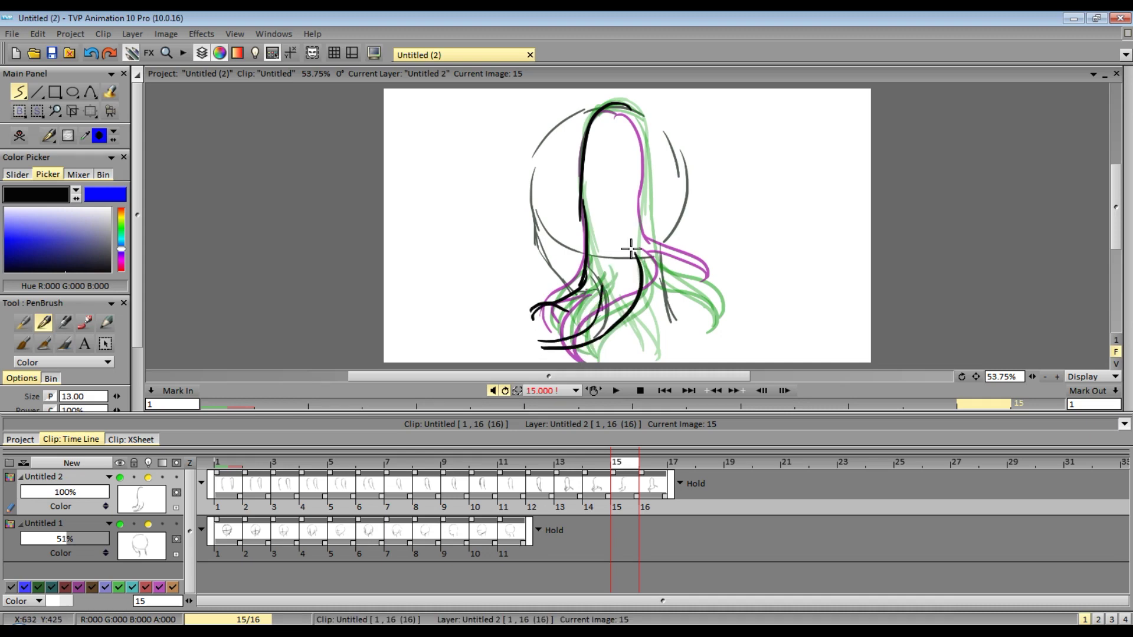
{"action": "left_click_drag", "start_coordinate": [633, 136], "coordinate": [721, 266]}
{"action": "left_click_drag", "start_coordinate": [636, 256], "coordinate": [725, 270]}
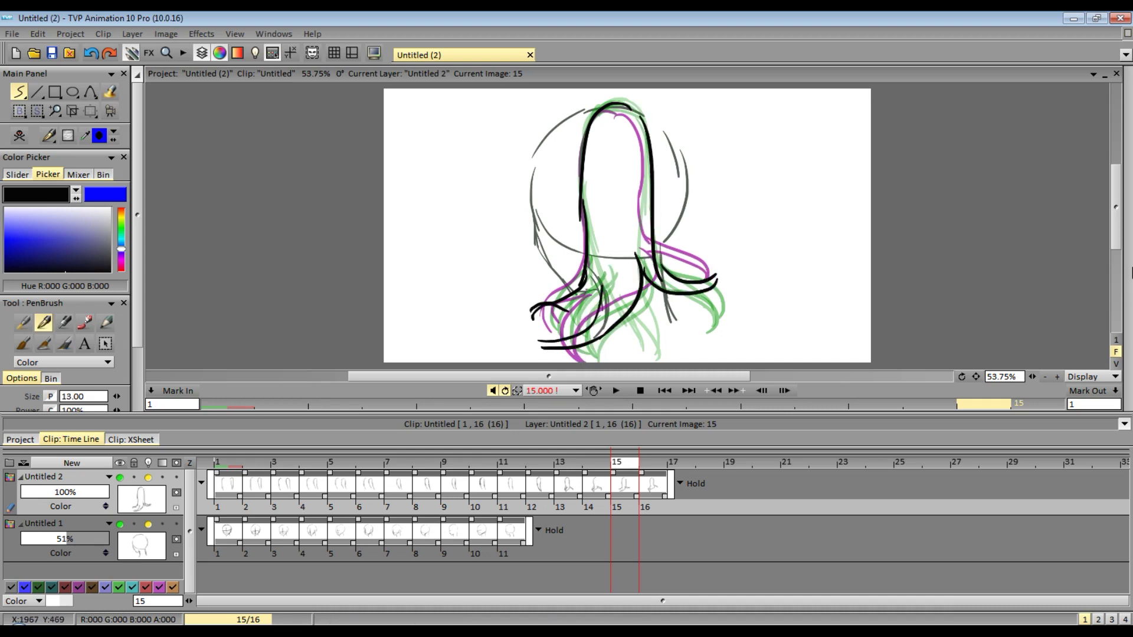
Preview the pigtail animation and stop the playback.
{"action": "mouse_move", "coordinate": [1124, 266]}
{"action": "left_click", "coordinate": [1033, 362]}
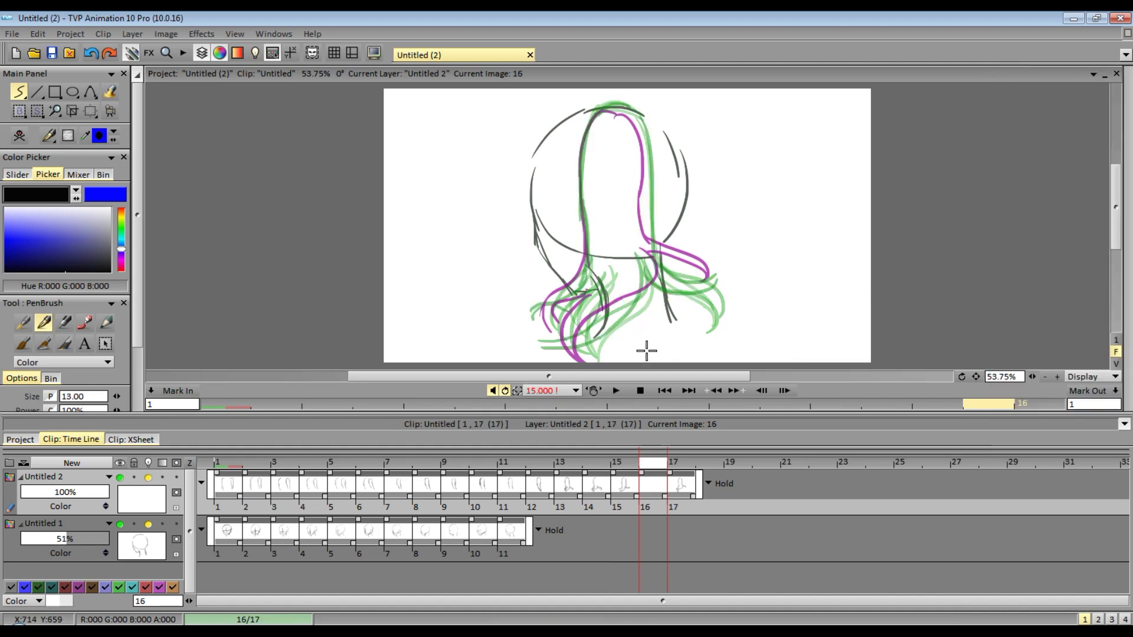
{"action": "key", "text": "ctrl+z"}
{"action": "left_click", "coordinate": [614, 392]}
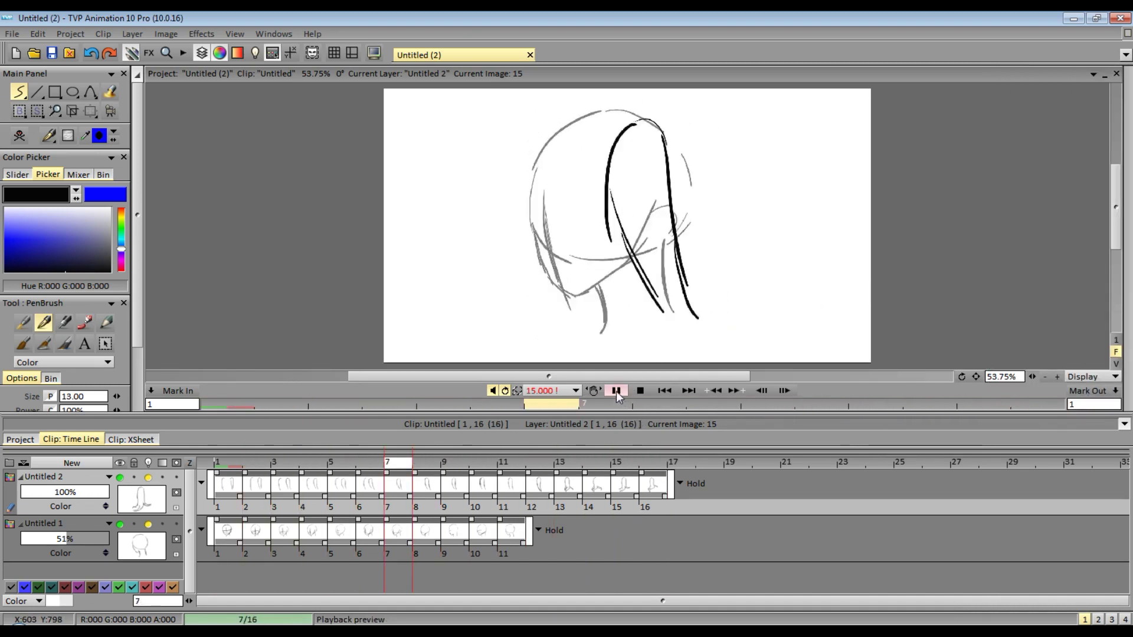
{"action": "left_click", "coordinate": [618, 392]}
Undo the pigtail drawings and frames added after frame 11.
{"action": "key", "text": "ctrl+z"}
{"action": "key", "text": "ctrl+z"}
{"action": "key", "text": "ctrl+z"}
{"action": "key", "text": "ctrl+z"}
{"action": "key", "text": "ctrl+z"}
{"action": "key", "text": "ctrl+z"}
{"action": "key", "text": "ctrl+z"}
{"action": "key", "text": "ctrl+z"}
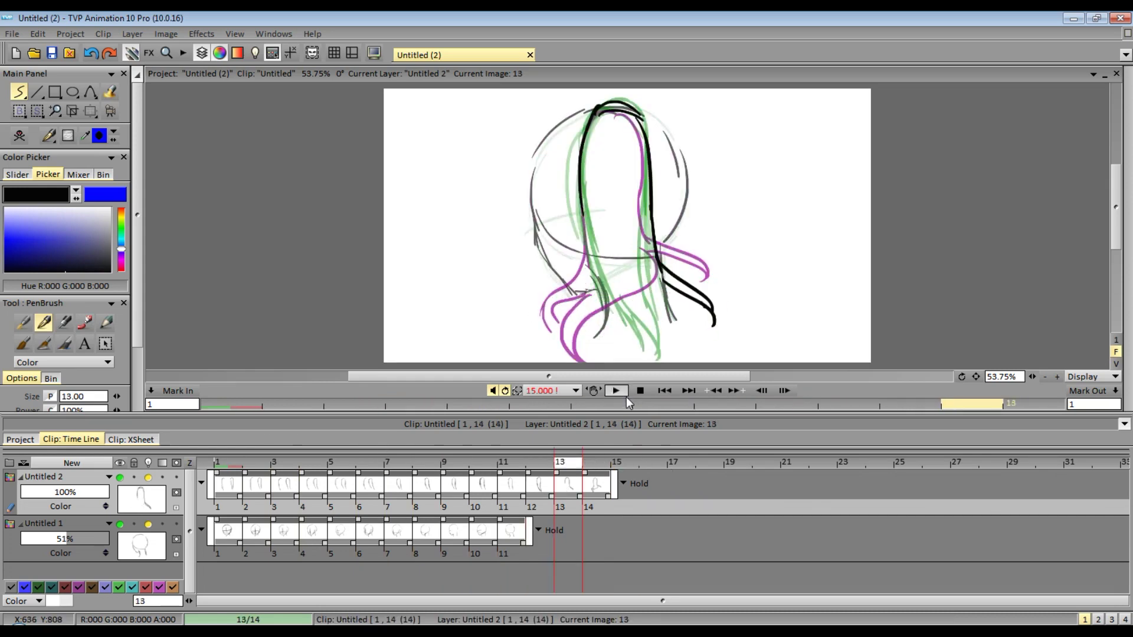
{"action": "key", "text": "ctrl+z"}
{"action": "key", "text": "ctrl+z"}
{"action": "key", "text": "ctrl+z"}
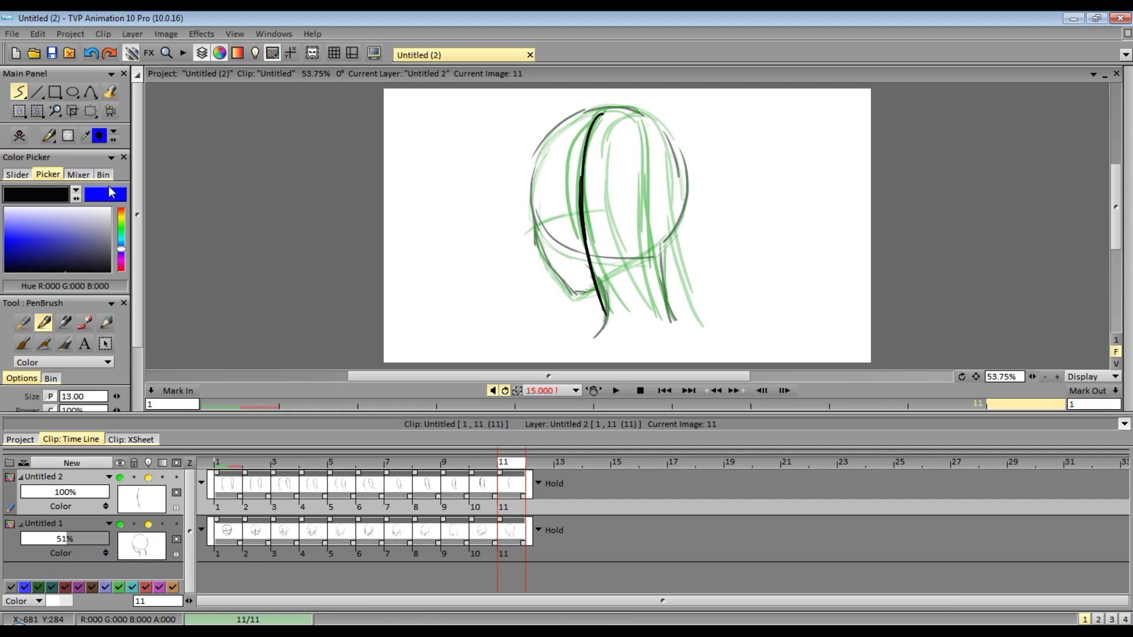
{"action": "left_click", "coordinate": [109, 53]}
{"action": "key", "text": "ctrl+z"}
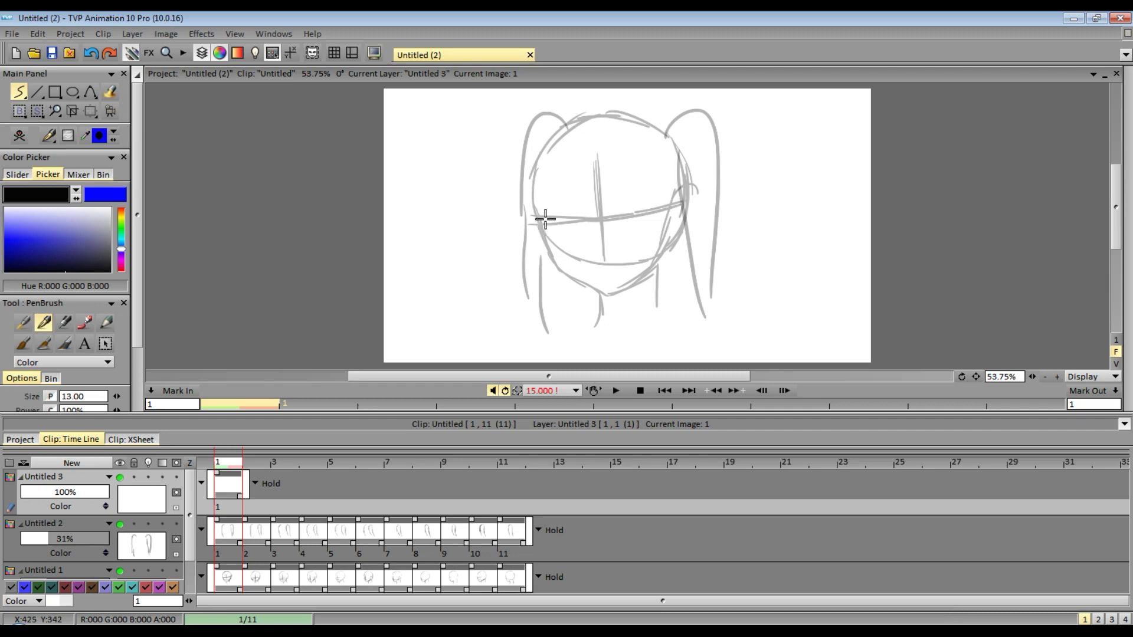
Draw the jawline, arched fringe and face-framing hair on frame 1 of a new top layer above the faded sketches.
{"action": "mouse_move", "coordinate": [541, 218]}
{"action": "left_mouse_down"}
{"action": "mouse_move", "coordinate": [554, 269]}
{"action": "mouse_move", "coordinate": [601, 294]}
{"action": "left_mouse_up"}
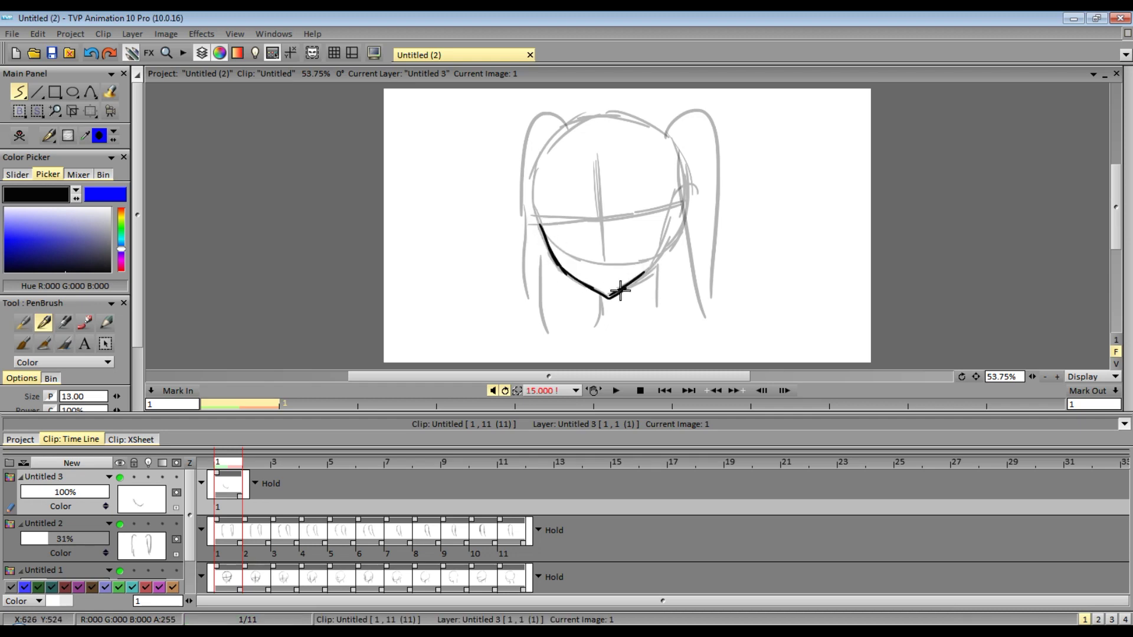
{"action": "mouse_move", "coordinate": [531, 217]}
{"action": "left_mouse_down"}
{"action": "mouse_move", "coordinate": [670, 219]}
{"action": "mouse_move", "coordinate": [683, 242]}
{"action": "left_mouse_up"}
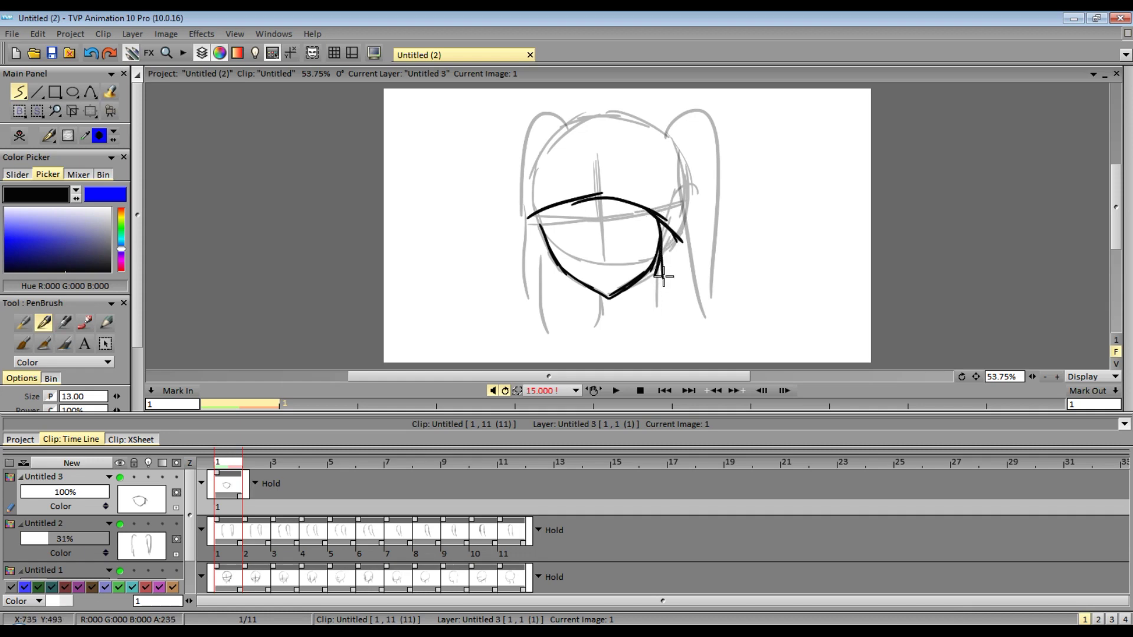
{"action": "mouse_move", "coordinate": [665, 286]}
{"action": "left_mouse_down"}
{"action": "mouse_move", "coordinate": [679, 244]}
{"action": "mouse_move", "coordinate": [614, 314]}
{"action": "left_mouse_up"}
{"action": "mouse_move", "coordinate": [542, 215]}
{"action": "left_mouse_down"}
{"action": "mouse_move", "coordinate": [518, 275]}
{"action": "mouse_move", "coordinate": [605, 331]}
{"action": "mouse_move", "coordinate": [638, 308]}
{"action": "left_mouse_up"}
Draw the outer hair contour from the crown around both sides to the chin on frame 1.
{"action": "left_click_drag", "start_coordinate": [592, 105], "coordinate": [502, 235]}
{"action": "left_click_drag", "start_coordinate": [519, 278], "coordinate": [579, 319]}
{"action": "left_click_drag", "start_coordinate": [586, 107], "coordinate": [652, 114]}
{"action": "mouse_move", "coordinate": [651, 111]}
{"action": "left_mouse_down"}
{"action": "mouse_move", "coordinate": [678, 132]}
{"action": "mouse_move", "coordinate": [717, 254]}
{"action": "mouse_move", "coordinate": [629, 321]}
{"action": "mouse_move", "coordinate": [660, 174]}
{"action": "mouse_move", "coordinate": [705, 301]}
{"action": "left_mouse_up"}
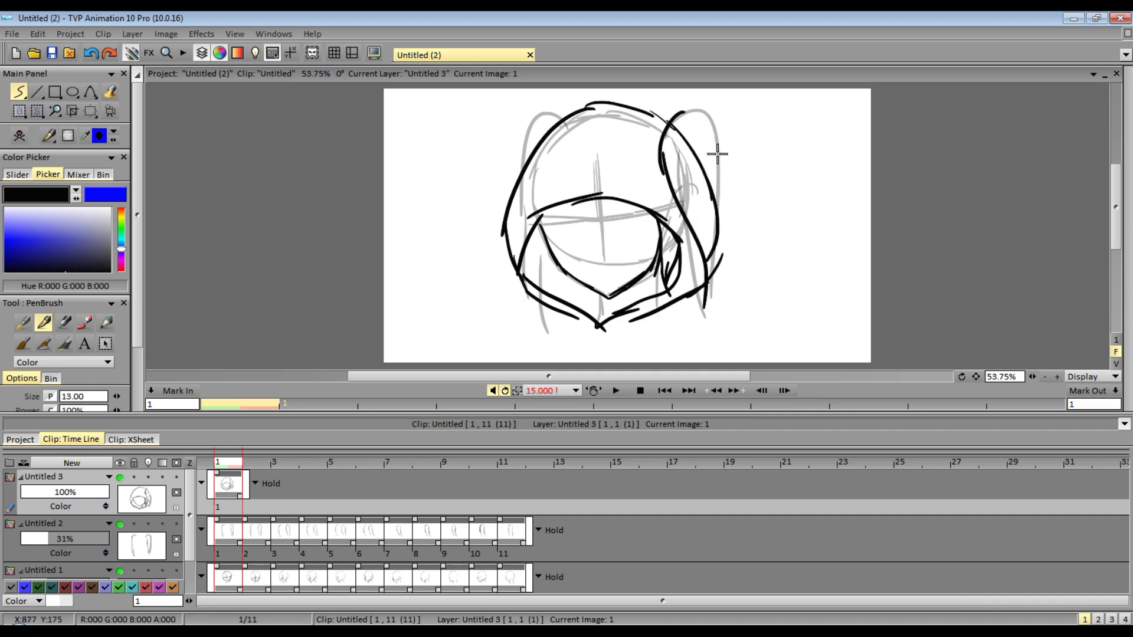
Redraw the near pigtail on frame 1 as a long loop tapering to a point below the shoulder.
{"action": "key", "text": "ctrl+z"}
{"action": "key", "text": "ctrl+z"}
{"action": "mouse_move", "coordinate": [679, 119]}
{"action": "left_mouse_down"}
{"action": "mouse_move", "coordinate": [684, 230]}
{"action": "mouse_move", "coordinate": [711, 312]}
{"action": "mouse_move", "coordinate": [729, 153]}
{"action": "mouse_move", "coordinate": [739, 340]}
{"action": "left_mouse_up"}
{"action": "key", "text": "ctrl+z"}
{"action": "left_click_drag", "start_coordinate": [717, 278], "coordinate": [741, 348]}
Draw the far pigtail on frame 1, looping behind the head and ending in a short split tip.
{"action": "left_click_drag", "start_coordinate": [564, 118], "coordinate": [520, 215]}
{"action": "key", "text": "ctrl+z"}
{"action": "key", "text": "ctrl+z"}
{"action": "left_click_drag", "start_coordinate": [527, 291], "coordinate": [538, 347]}
{"action": "mouse_move", "coordinate": [540, 309]}
{"action": "left_mouse_down"}
{"action": "mouse_move", "coordinate": [542, 348]}
{"action": "mouse_move", "coordinate": [562, 351]}
{"action": "left_mouse_up"}
{"action": "mouse_move", "coordinate": [558, 310]}
{"action": "left_mouse_down"}
{"action": "mouse_move", "coordinate": [565, 345]}
{"action": "mouse_move", "coordinate": [557, 303]}
{"action": "left_mouse_up"}
{"action": "key", "text": "ctrl+z"}
{"action": "key", "text": "ctrl+z"}
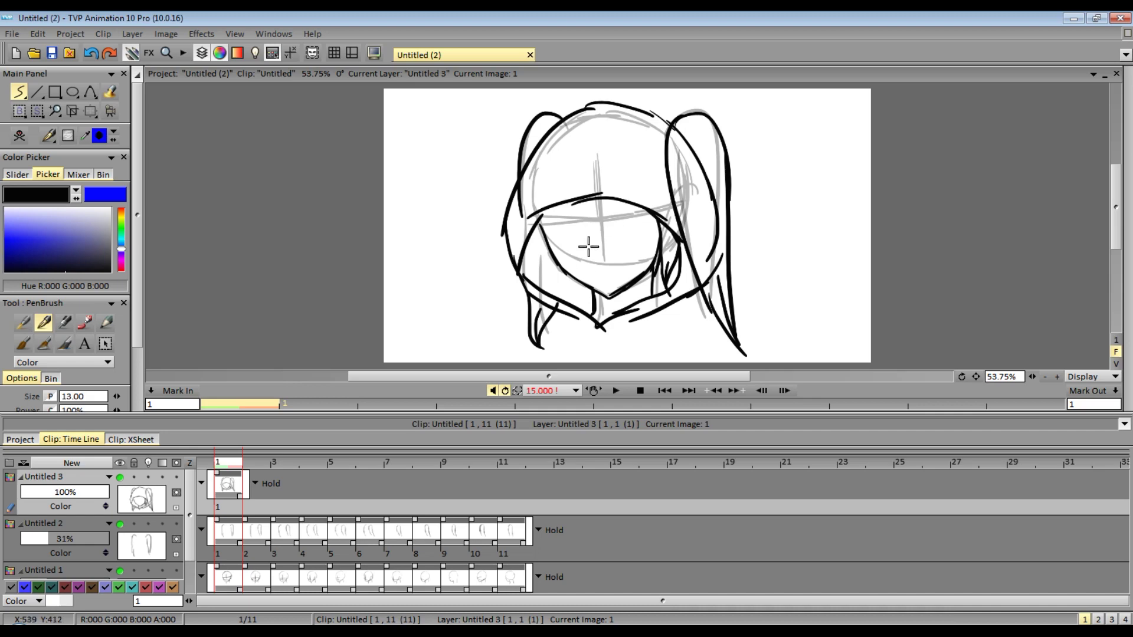
Add frame 2 to the top layer, enable that layer's light table, and draw the jawline.
{"action": "mouse_move", "coordinate": [1128, 319]}
{"action": "left_click", "coordinate": [1035, 365]}
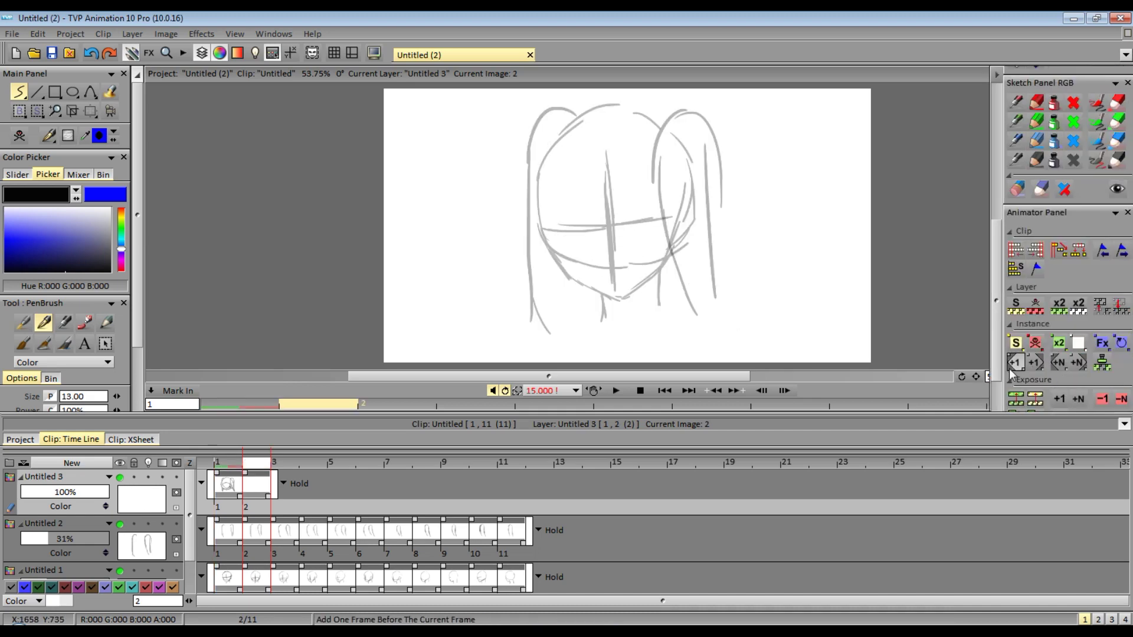
{"action": "left_click", "coordinate": [148, 477]}
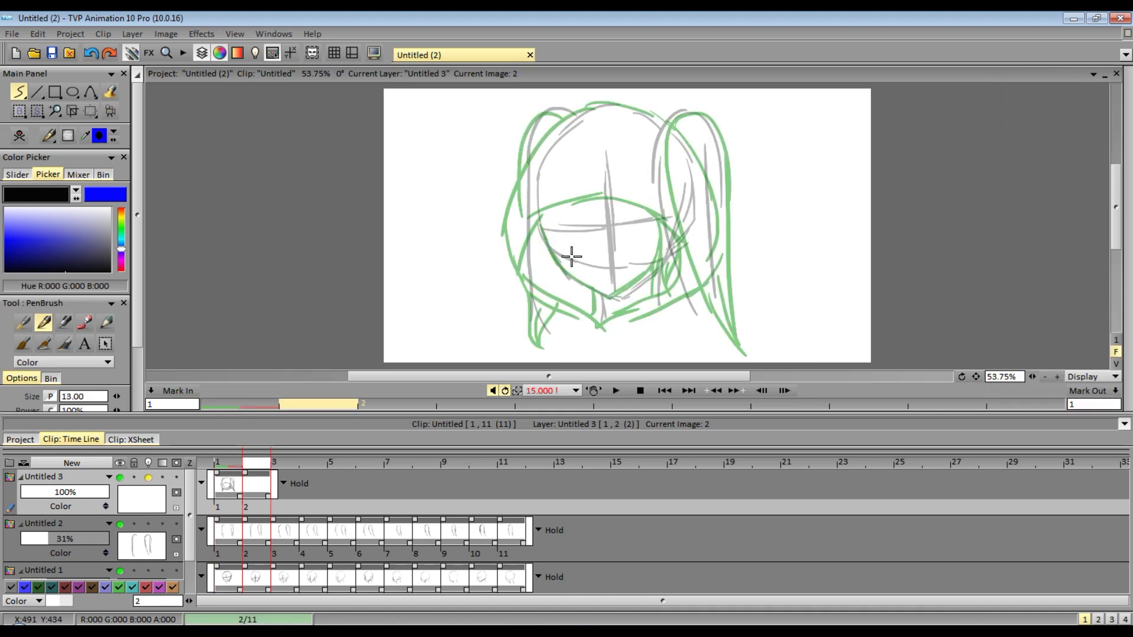
{"action": "mouse_move", "coordinate": [541, 222]}
{"action": "left_mouse_down"}
{"action": "mouse_move", "coordinate": [571, 278]}
{"action": "mouse_move", "coordinate": [618, 298]}
{"action": "left_mouse_up"}
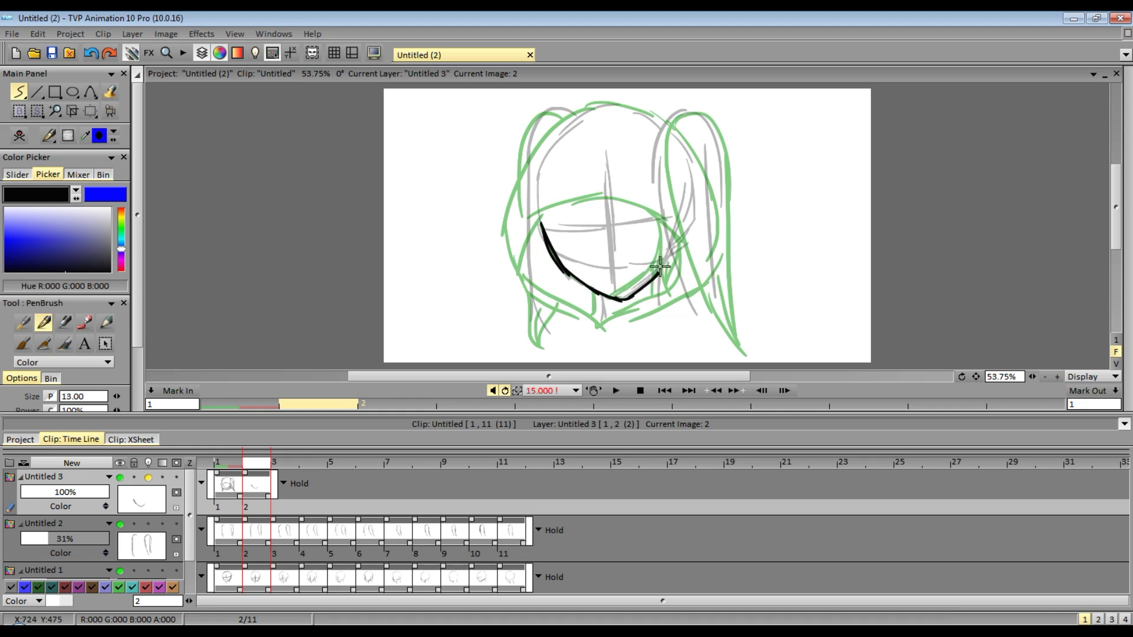
Draw the outer hair contour, face-framing hair, fringe and neck on frame 2.
{"action": "mouse_move", "coordinate": [605, 102]}
{"action": "left_mouse_down"}
{"action": "mouse_move", "coordinate": [521, 192]}
{"action": "mouse_move", "coordinate": [506, 258]}
{"action": "mouse_move", "coordinate": [593, 333]}
{"action": "left_mouse_up"}
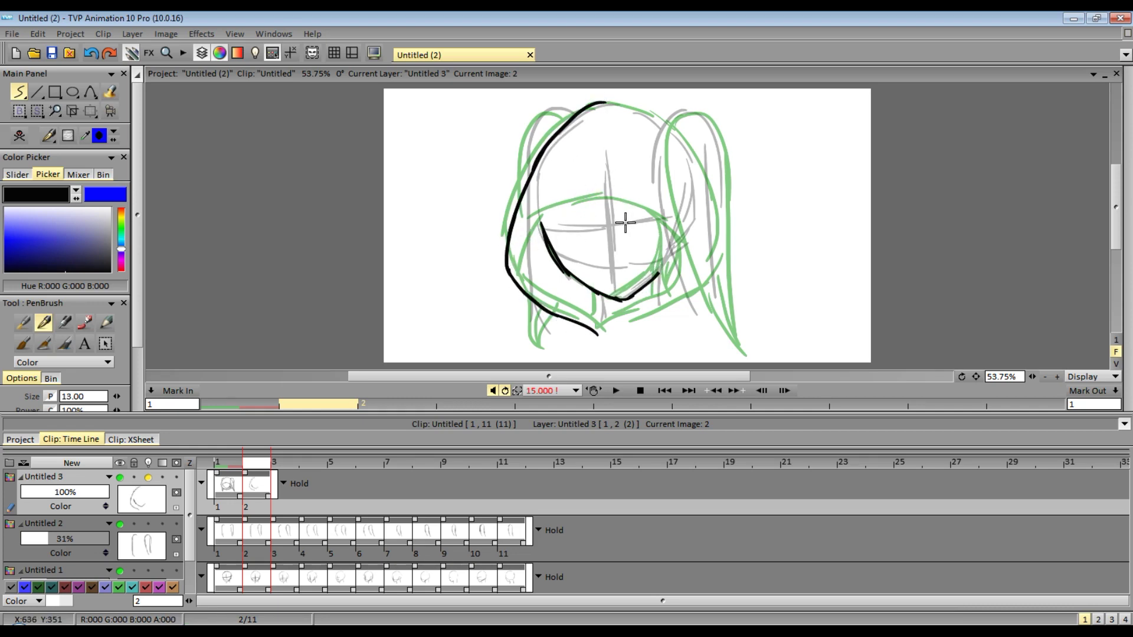
{"action": "key", "text": "ctrl+z"}
{"action": "mouse_move", "coordinate": [605, 105]}
{"action": "left_mouse_down"}
{"action": "mouse_move", "coordinate": [505, 182]}
{"action": "mouse_move", "coordinate": [503, 240]}
{"action": "mouse_move", "coordinate": [537, 304]}
{"action": "mouse_move", "coordinate": [595, 328]}
{"action": "left_mouse_up"}
{"action": "mouse_move", "coordinate": [552, 204]}
{"action": "left_mouse_down"}
{"action": "mouse_move", "coordinate": [519, 273]}
{"action": "mouse_move", "coordinate": [595, 326]}
{"action": "left_mouse_up"}
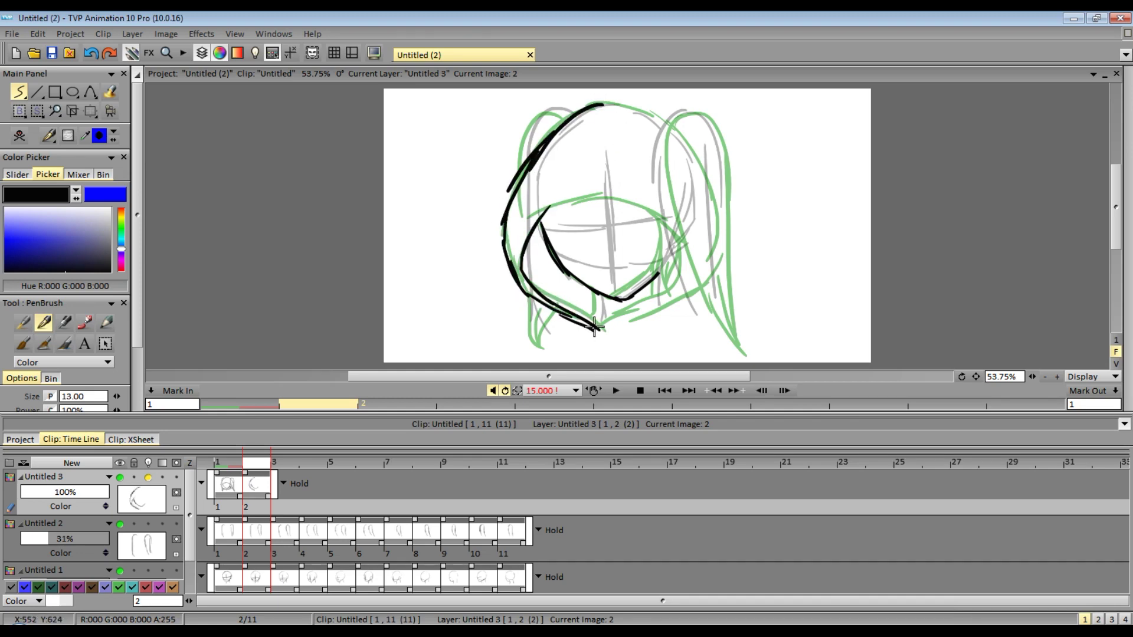
{"action": "mouse_move", "coordinate": [601, 291]}
{"action": "left_mouse_down"}
{"action": "mouse_move", "coordinate": [649, 304]}
{"action": "mouse_move", "coordinate": [680, 256]}
{"action": "left_mouse_up"}
{"action": "mouse_move", "coordinate": [540, 219]}
{"action": "left_mouse_down"}
{"action": "mouse_move", "coordinate": [624, 204]}
{"action": "mouse_move", "coordinate": [683, 270]}
{"action": "left_mouse_up"}
{"action": "left_click_drag", "start_coordinate": [602, 103], "coordinate": [664, 117]}
Draw the far pigtail on frame 2 with its small top loop and split lower tip.
{"action": "left_click_drag", "start_coordinate": [571, 110], "coordinate": [530, 128]}
{"action": "key", "text": "ctrl+z"}
{"action": "left_click_drag", "start_coordinate": [543, 115], "coordinate": [527, 168]}
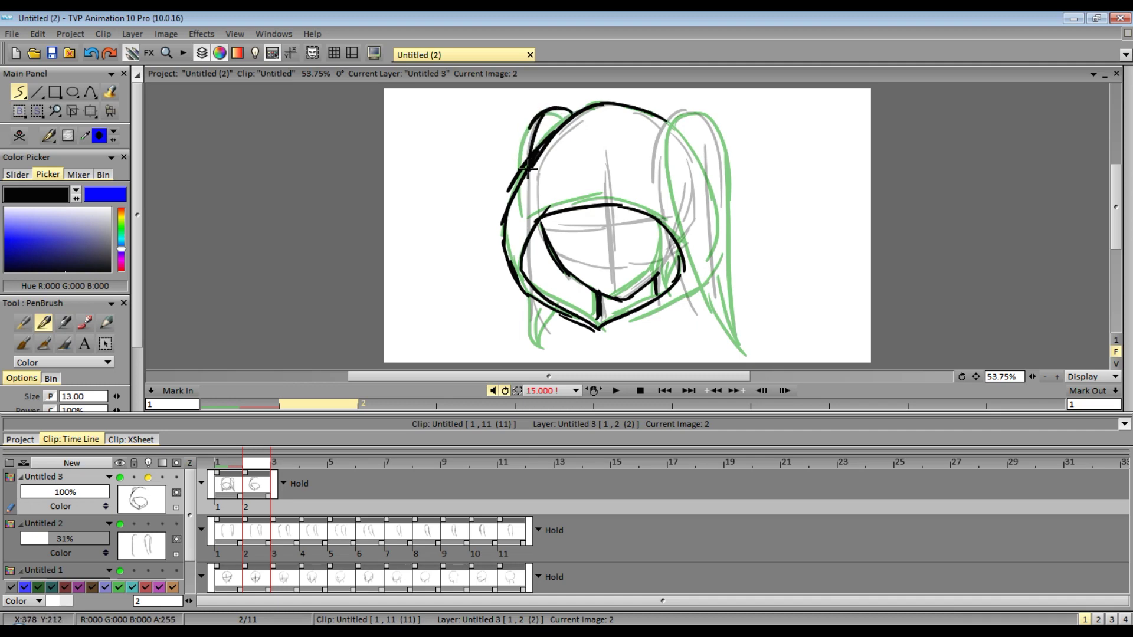
{"action": "left_click_drag", "start_coordinate": [530, 298], "coordinate": [544, 343]}
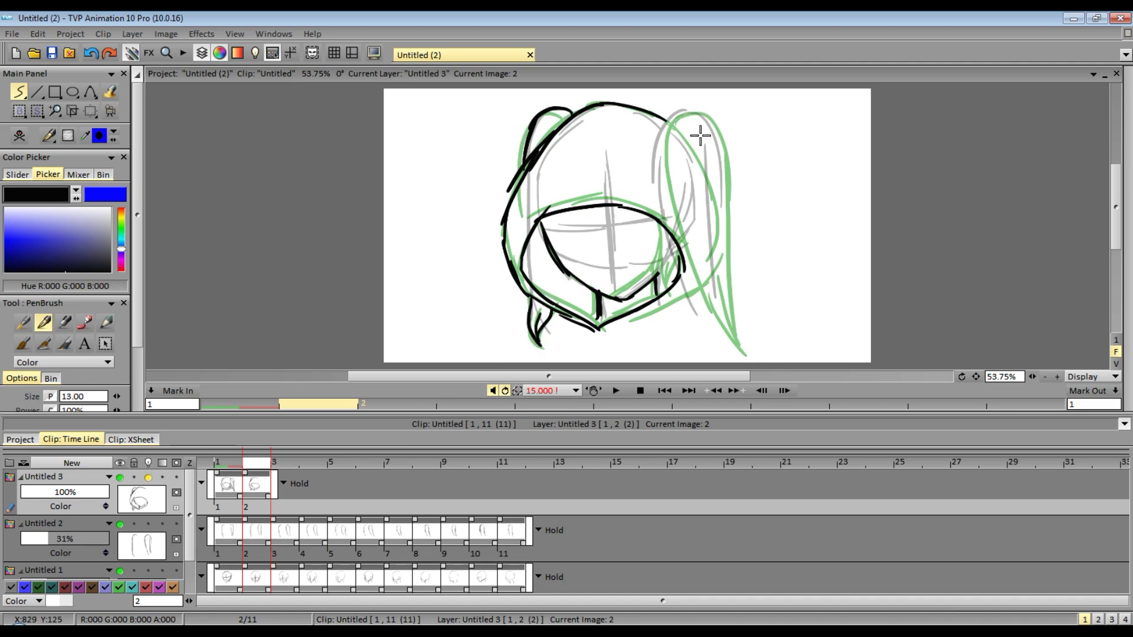
Draw the near pigtail on frame 2, tapering to a point below the shoulder.
{"action": "mouse_move", "coordinate": [681, 114]}
{"action": "left_mouse_down"}
{"action": "mouse_move", "coordinate": [682, 260]}
{"action": "mouse_move", "coordinate": [727, 338]}
{"action": "left_mouse_up"}
{"action": "mouse_move", "coordinate": [669, 125]}
{"action": "left_mouse_down"}
{"action": "mouse_move", "coordinate": [684, 109]}
{"action": "mouse_move", "coordinate": [746, 174]}
{"action": "left_mouse_up"}
{"action": "key", "text": "ctrl+z"}
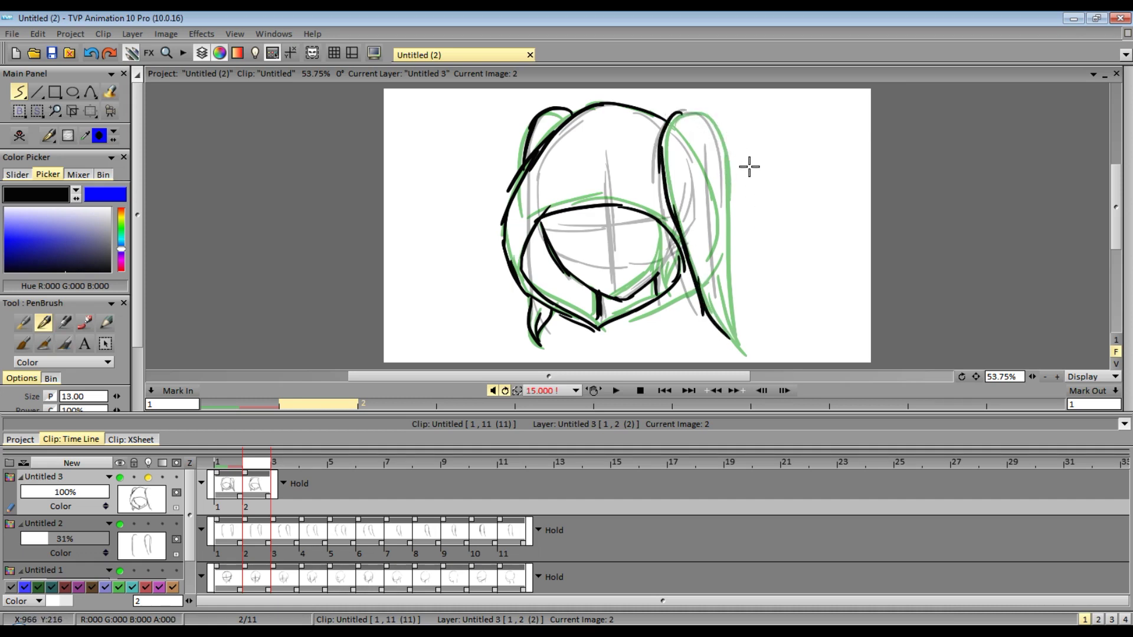
{"action": "mouse_move", "coordinate": [673, 121]}
{"action": "left_mouse_down"}
{"action": "mouse_move", "coordinate": [726, 167]}
{"action": "mouse_move", "coordinate": [735, 291]}
{"action": "left_mouse_up"}
{"action": "left_click_drag", "start_coordinate": [730, 251], "coordinate": [752, 356]}
{"action": "left_click_drag", "start_coordinate": [720, 283], "coordinate": [750, 353]}
Add frame 3 to the top layer and draw the jawline with the pen size set to 10.50.
{"action": "mouse_move", "coordinate": [1128, 334]}
{"action": "left_click", "coordinate": [1035, 362]}
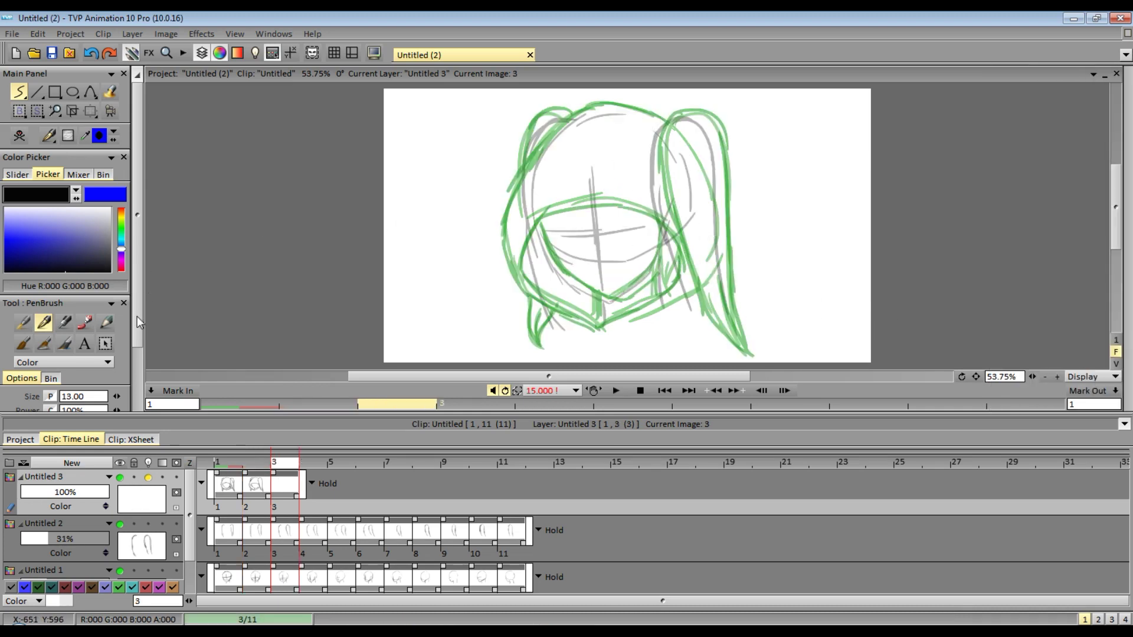
{"action": "scroll", "coordinate": [117, 361], "scroll_direction": "down", "scroll_amount": 2}
{"action": "mouse_move", "coordinate": [538, 227]}
{"action": "left_mouse_down"}
{"action": "mouse_move", "coordinate": [590, 297]}
{"action": "mouse_move", "coordinate": [608, 300]}
{"action": "left_mouse_up"}
{"action": "left_click_drag", "start_coordinate": [660, 261], "coordinate": [658, 258]}
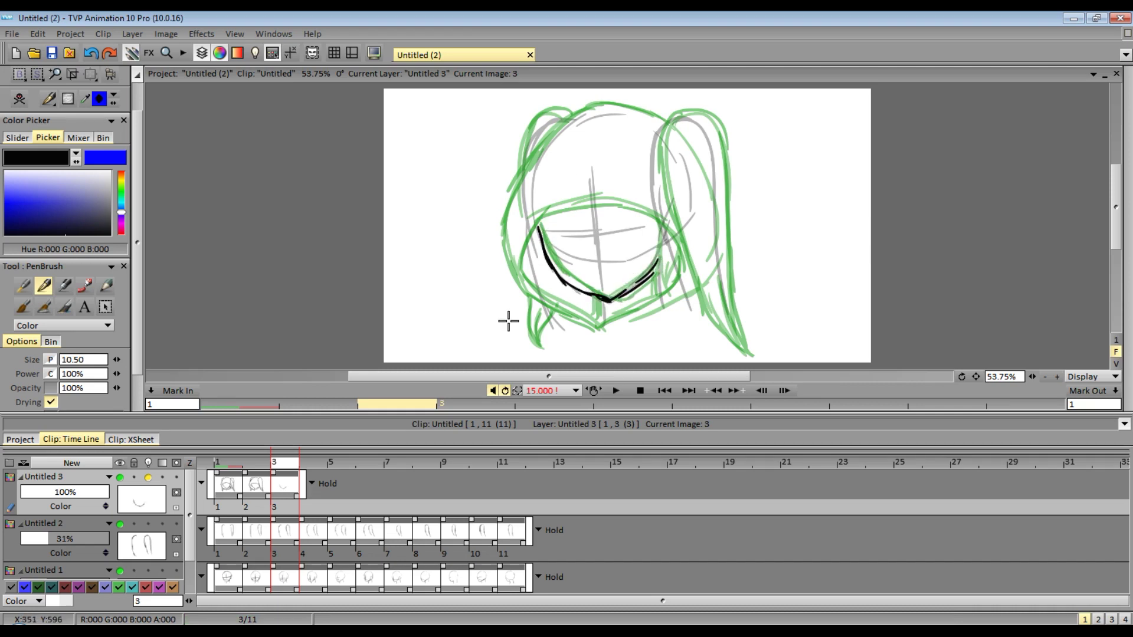
Lower the opacity of the previous frames in the light table settings.
{"action": "left_click", "coordinate": [162, 463]}
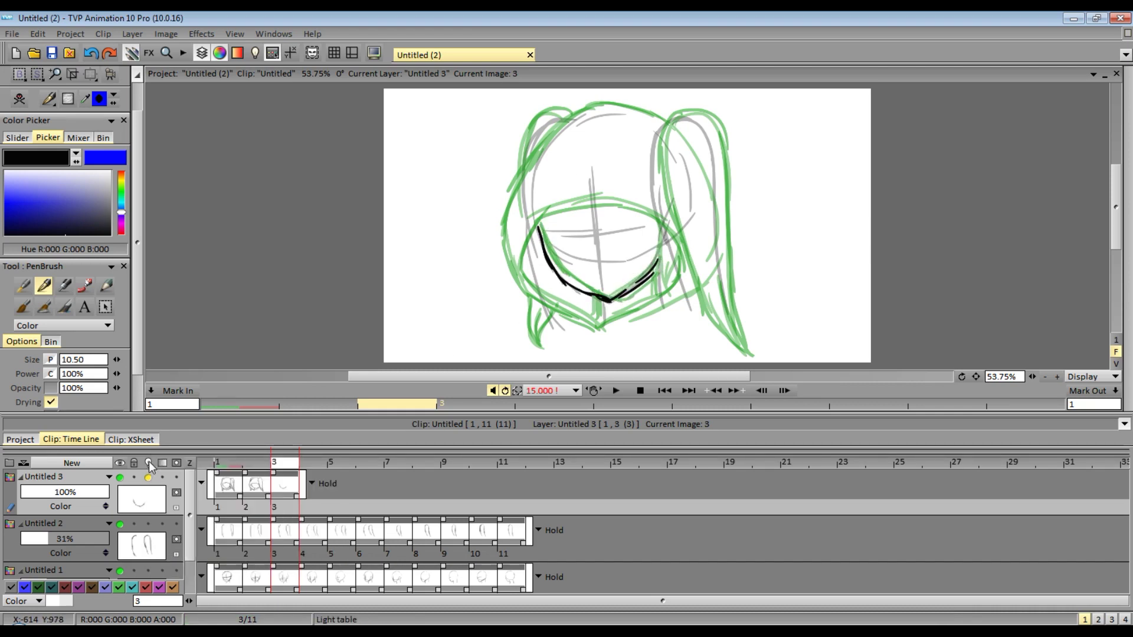
{"action": "left_click", "coordinate": [150, 463]}
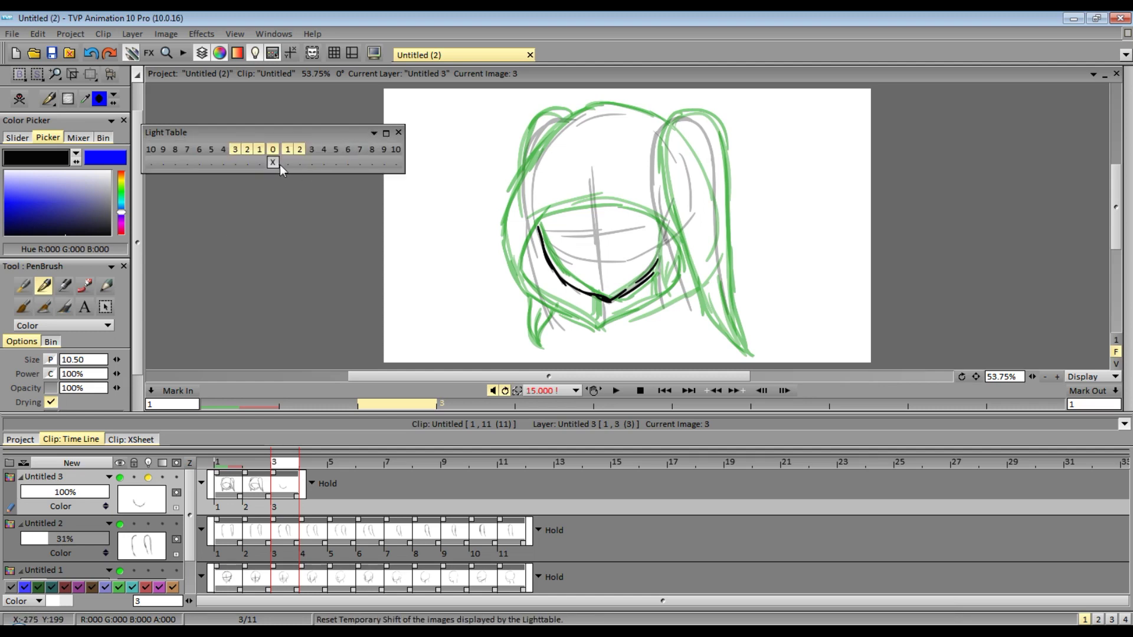
{"action": "left_click", "coordinate": [387, 133]}
{"action": "left_click_drag", "start_coordinate": [262, 214], "coordinate": [238, 227]}
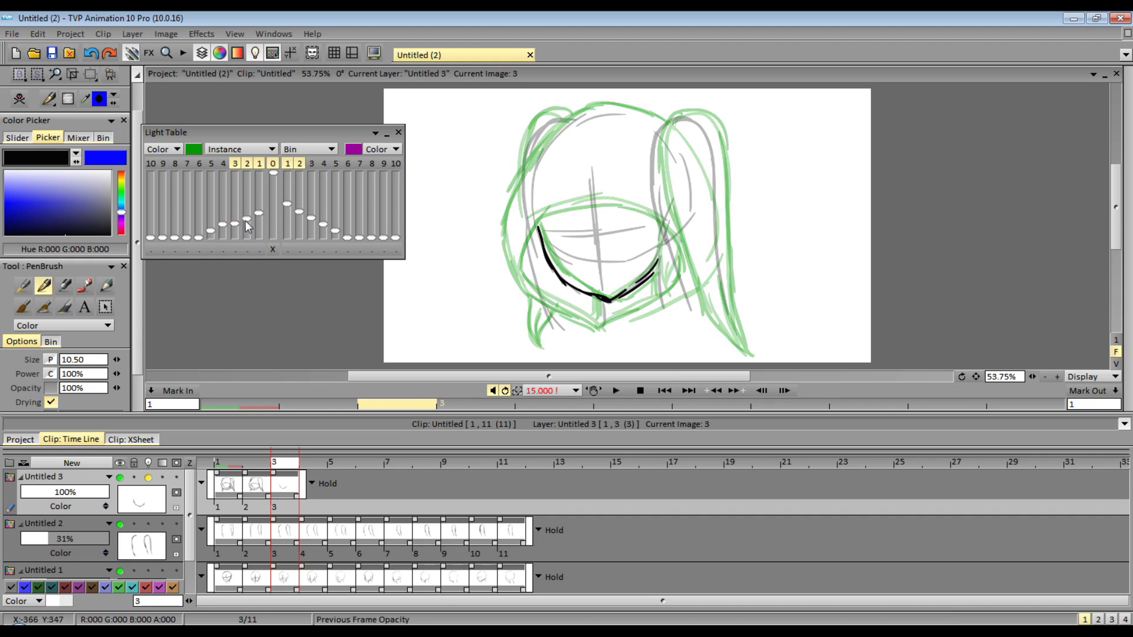
{"action": "left_click", "coordinate": [398, 132]}
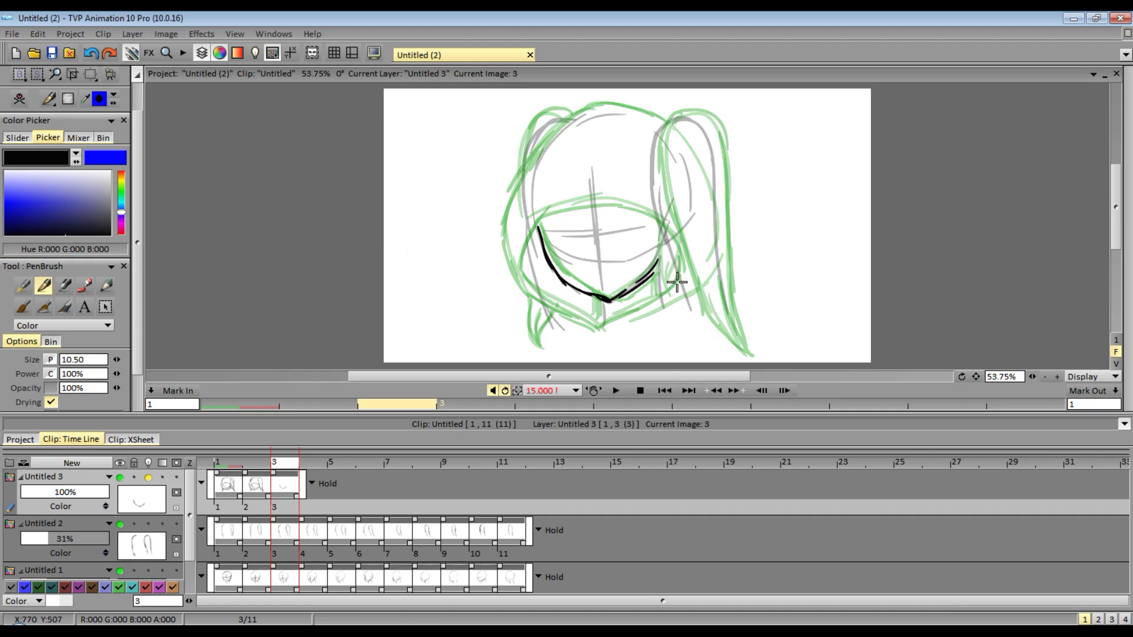
Draw the neck, hair contour, fringe and both pigtails on frame 3.
{"action": "mouse_move", "coordinate": [592, 107]}
{"action": "left_mouse_down"}
{"action": "mouse_move", "coordinate": [517, 184]}
{"action": "mouse_move", "coordinate": [503, 222]}
{"action": "mouse_move", "coordinate": [512, 284]}
{"action": "mouse_move", "coordinate": [595, 332]}
{"action": "left_mouse_up"}
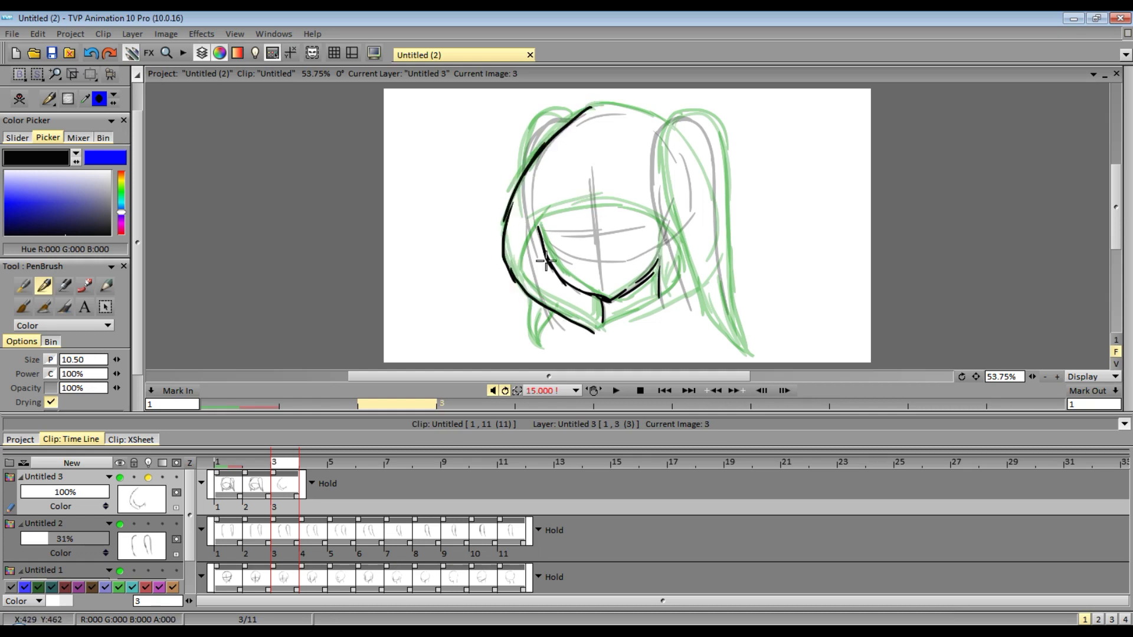
{"action": "mouse_move", "coordinate": [544, 216]}
{"action": "left_mouse_down"}
{"action": "mouse_move", "coordinate": [567, 310]}
{"action": "mouse_move", "coordinate": [679, 279]}
{"action": "mouse_move", "coordinate": [652, 217]}
{"action": "mouse_move", "coordinate": [681, 279]}
{"action": "left_mouse_up"}
{"action": "mouse_move", "coordinate": [691, 110]}
{"action": "left_mouse_down"}
{"action": "mouse_move", "coordinate": [664, 198]}
{"action": "mouse_move", "coordinate": [719, 336]}
{"action": "left_mouse_up"}
{"action": "left_click_drag", "start_coordinate": [670, 118], "coordinate": [747, 346]}
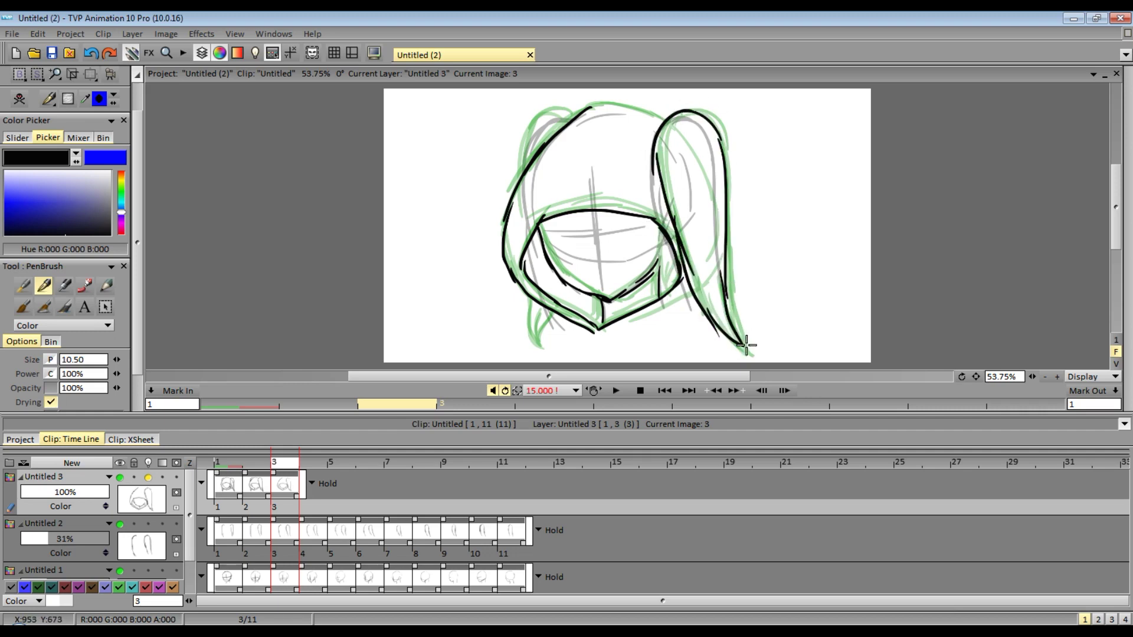
{"action": "left_click_drag", "start_coordinate": [577, 101], "coordinate": [530, 138]}
{"action": "mouse_move", "coordinate": [532, 302]}
{"action": "left_mouse_down"}
{"action": "mouse_move", "coordinate": [527, 346]}
{"action": "mouse_move", "coordinate": [529, 312]}
{"action": "left_mouse_up"}
Add frame 4 to the top layer and draw the jawline, neck, fringe and inner hair edge around the face.
{"action": "mouse_move", "coordinate": [1128, 364]}
{"action": "left_click", "coordinate": [1037, 365]}
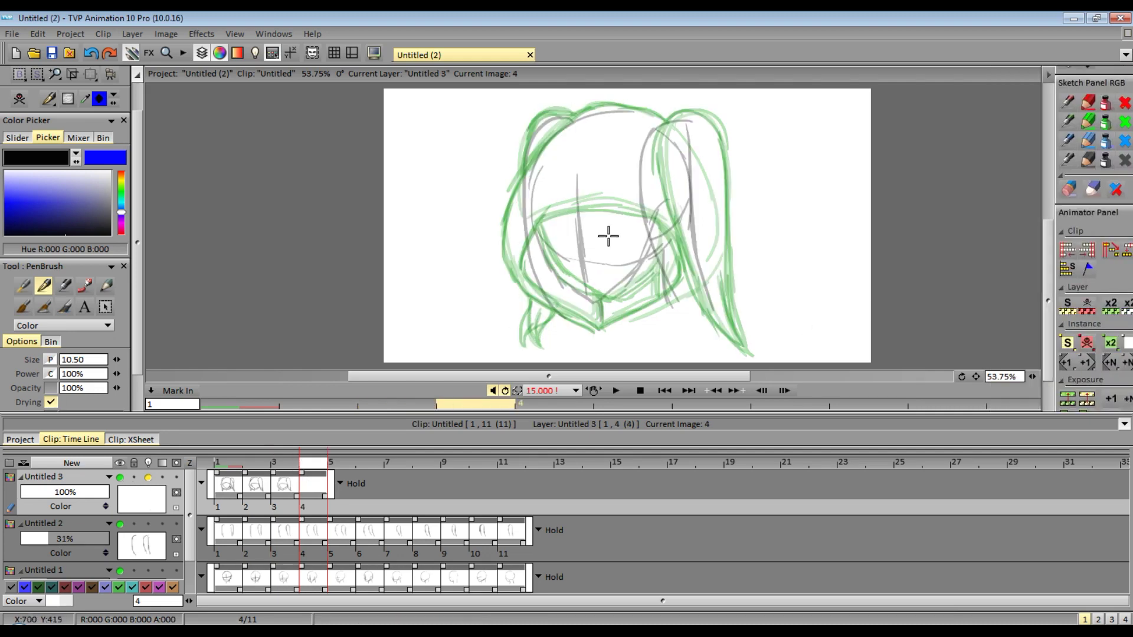
{"action": "mouse_move", "coordinate": [534, 230]}
{"action": "left_mouse_down"}
{"action": "mouse_move", "coordinate": [546, 261]}
{"action": "mouse_move", "coordinate": [592, 301]}
{"action": "mouse_move", "coordinate": [627, 296]}
{"action": "mouse_move", "coordinate": [601, 311]}
{"action": "mouse_move", "coordinate": [659, 294]}
{"action": "left_mouse_up"}
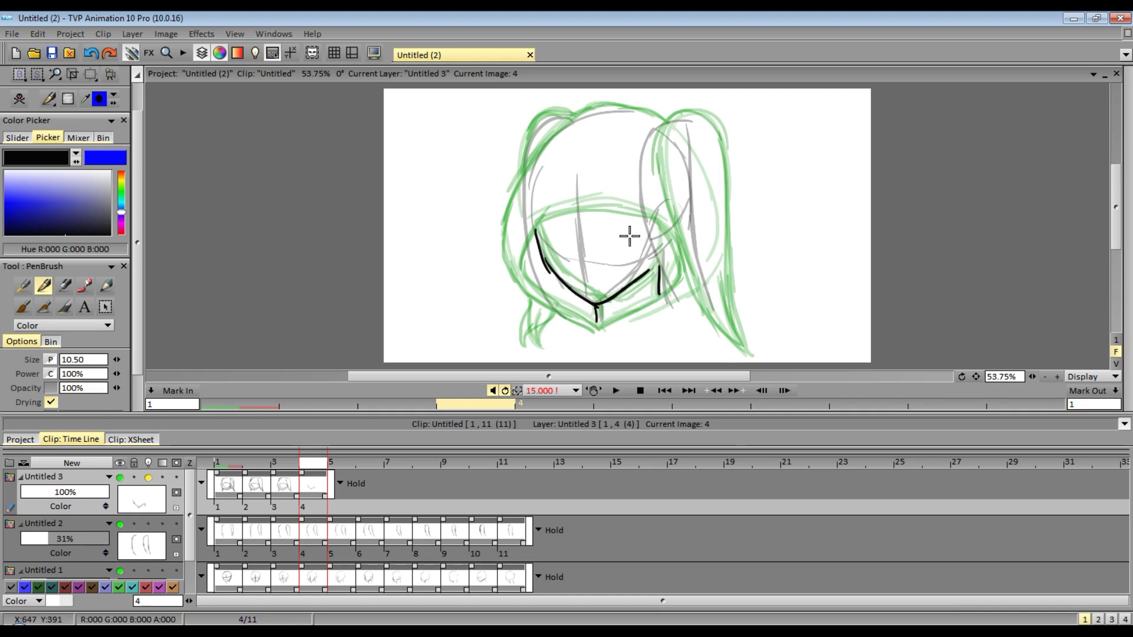
{"action": "left_click_drag", "start_coordinate": [542, 201], "coordinate": [666, 247]}
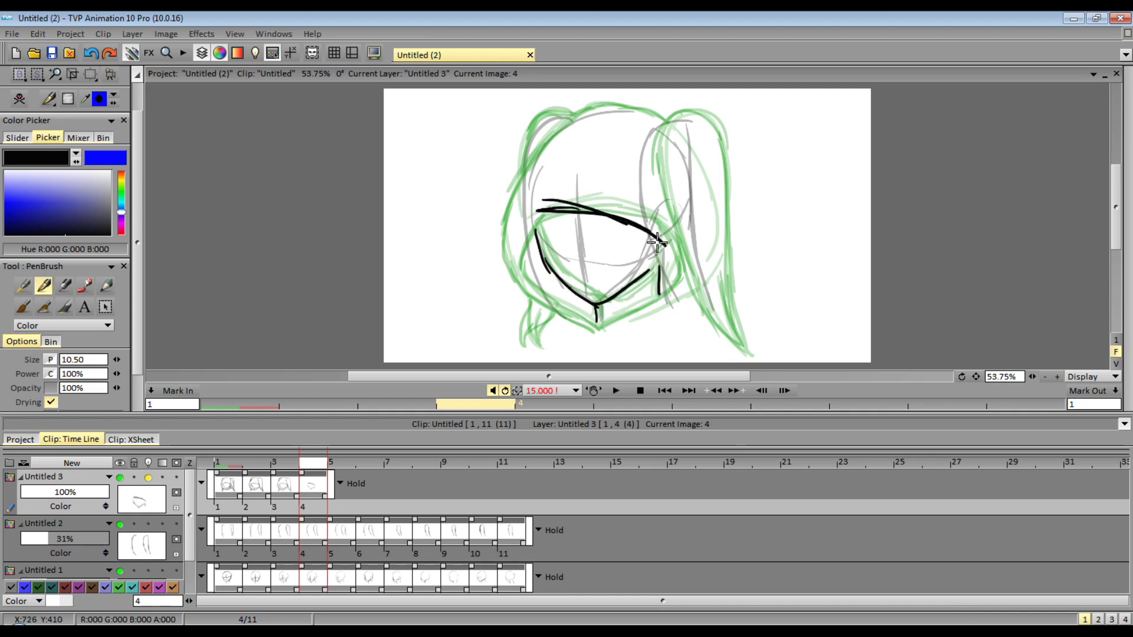
{"action": "mouse_move", "coordinate": [596, 326]}
{"action": "left_mouse_down"}
{"action": "mouse_move", "coordinate": [653, 300]}
{"action": "mouse_move", "coordinate": [640, 305]}
{"action": "mouse_move", "coordinate": [670, 277]}
{"action": "left_mouse_up"}
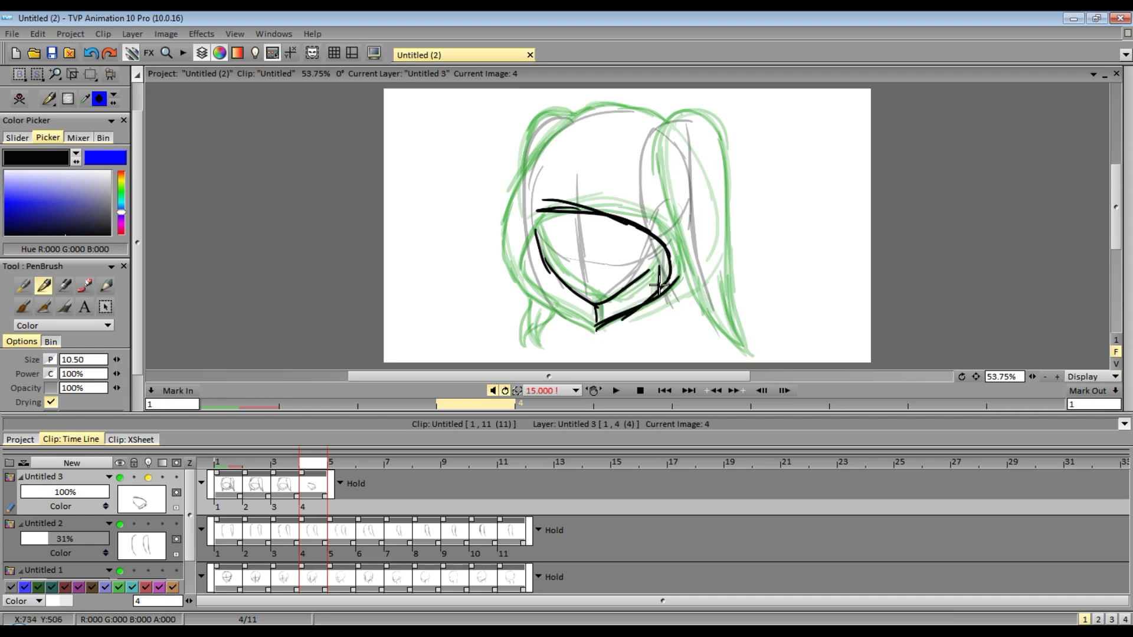
{"action": "mouse_move", "coordinate": [560, 211]}
{"action": "left_mouse_down"}
{"action": "mouse_move", "coordinate": [521, 269]}
{"action": "mouse_move", "coordinate": [599, 325]}
{"action": "left_mouse_up"}
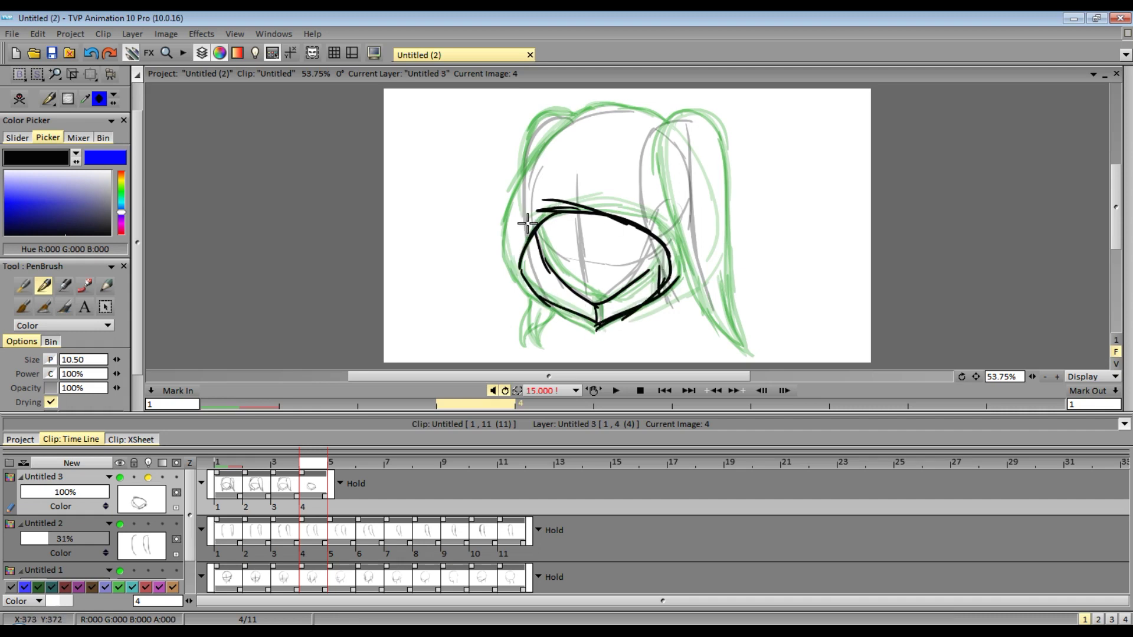
Draw the outer hair contour, the far pigtail and the tapering near pigtail on frame 4.
{"action": "mouse_move", "coordinate": [589, 108]}
{"action": "left_mouse_down"}
{"action": "mouse_move", "coordinate": [520, 178]}
{"action": "mouse_move", "coordinate": [505, 237]}
{"action": "mouse_move", "coordinate": [525, 294]}
{"action": "mouse_move", "coordinate": [579, 326]}
{"action": "left_mouse_up"}
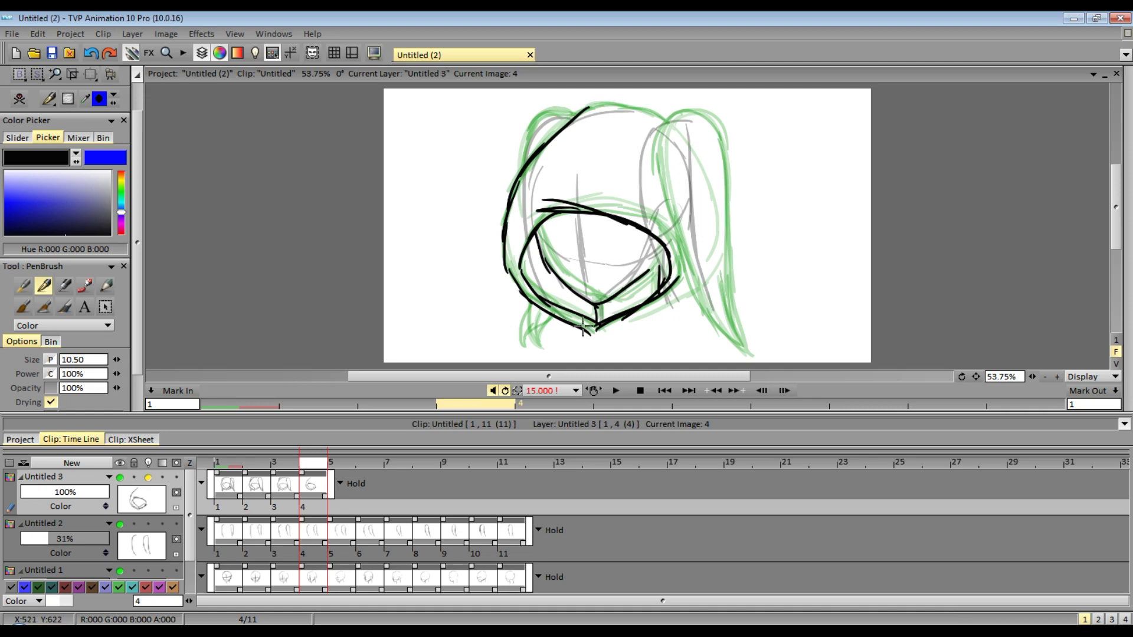
{"action": "mouse_move", "coordinate": [576, 109]}
{"action": "left_mouse_down"}
{"action": "mouse_move", "coordinate": [672, 121]}
{"action": "mouse_move", "coordinate": [574, 114]}
{"action": "mouse_move", "coordinate": [518, 168]}
{"action": "left_mouse_up"}
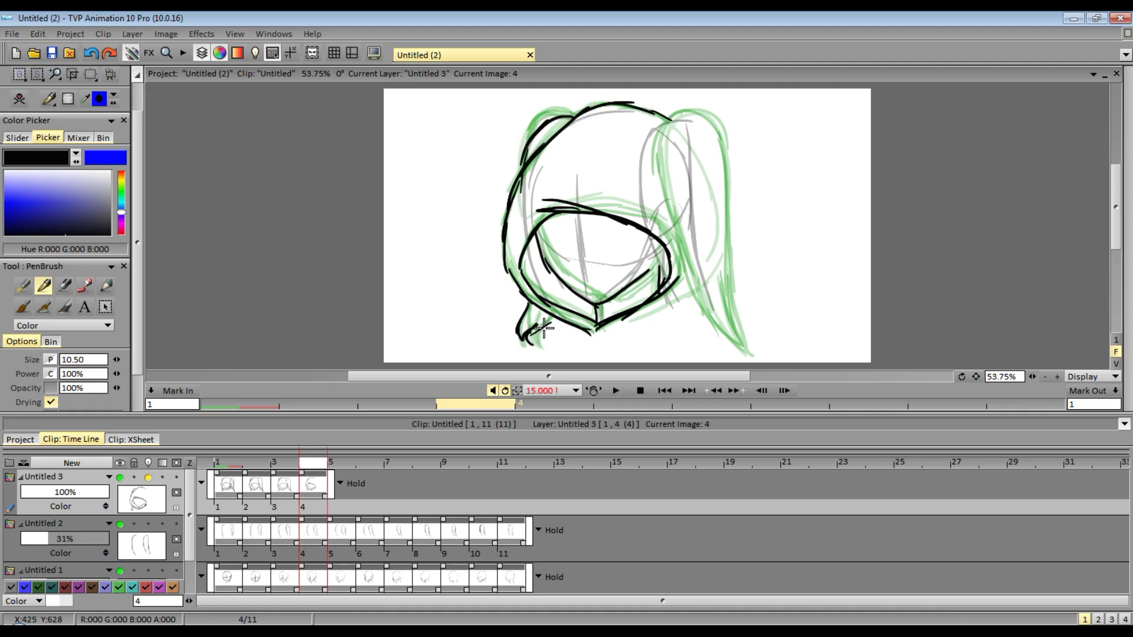
{"action": "mouse_move", "coordinate": [679, 114]}
{"action": "left_mouse_down"}
{"action": "mouse_move", "coordinate": [653, 201]}
{"action": "mouse_move", "coordinate": [696, 322]}
{"action": "left_mouse_up"}
{"action": "mouse_move", "coordinate": [664, 139]}
{"action": "left_mouse_down"}
{"action": "mouse_move", "coordinate": [687, 116]}
{"action": "mouse_move", "coordinate": [714, 177]}
{"action": "left_mouse_up"}
{"action": "left_click_drag", "start_coordinate": [710, 137], "coordinate": [738, 345]}
{"action": "left_click_drag", "start_coordinate": [676, 299], "coordinate": [742, 349]}
{"action": "left_click_drag", "start_coordinate": [717, 300], "coordinate": [731, 322]}
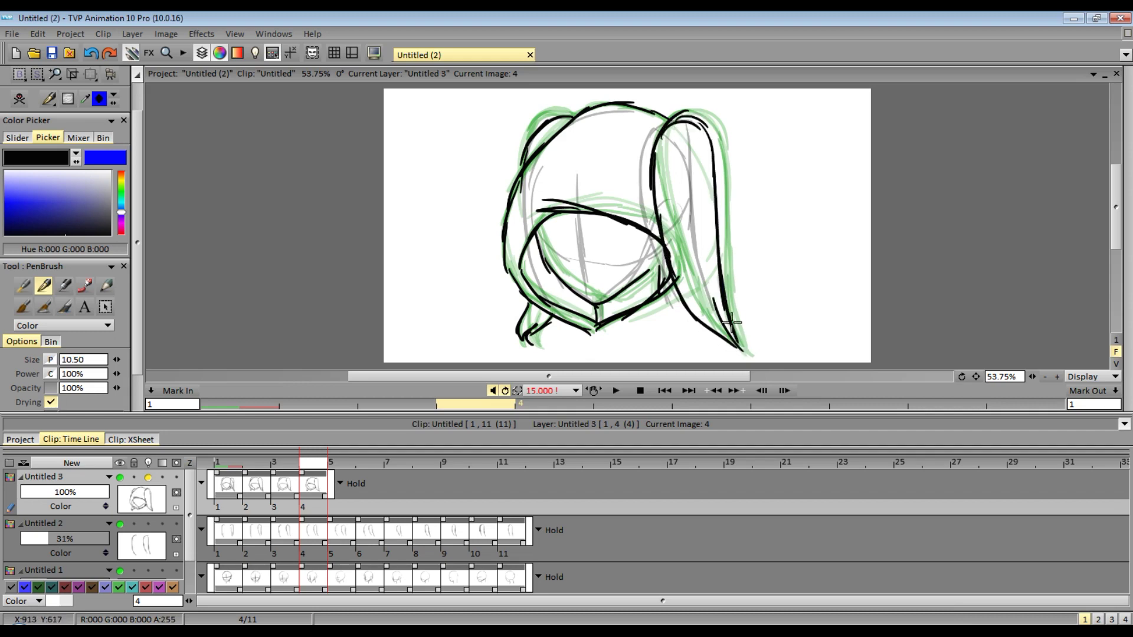
Add frame 5 and draw the jawline, neck, fringe, outer hair contour and far pigtail.
{"action": "mouse_move", "coordinate": [1131, 277]}
{"action": "left_click", "coordinate": [1038, 363]}
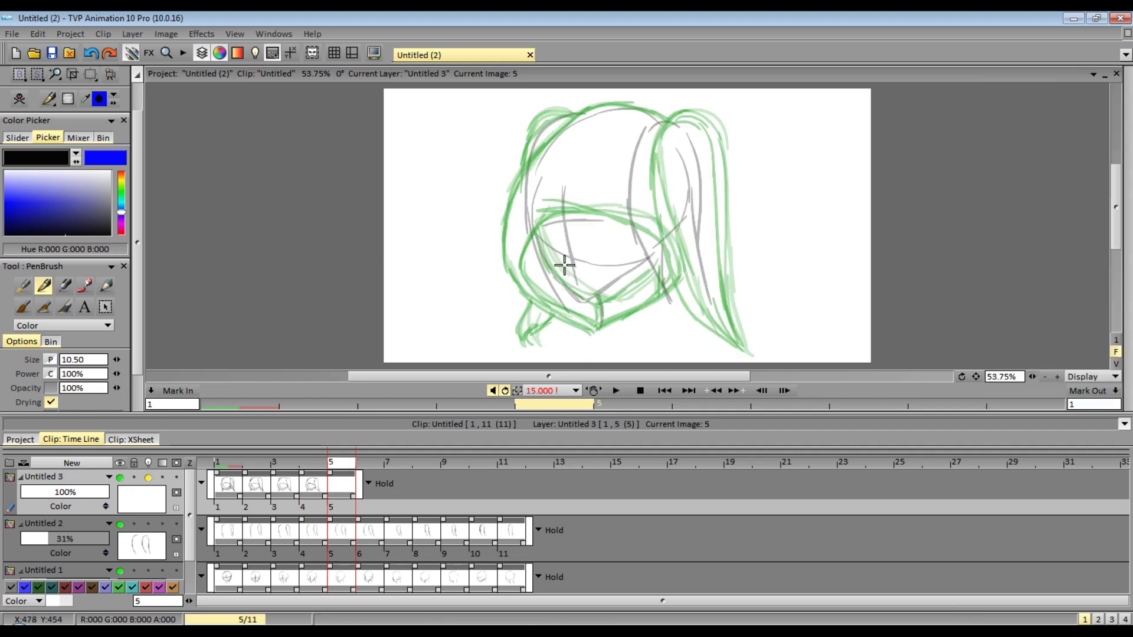
{"action": "mouse_move", "coordinate": [551, 273]}
{"action": "left_mouse_down"}
{"action": "mouse_move", "coordinate": [601, 292]}
{"action": "mouse_move", "coordinate": [645, 259]}
{"action": "left_mouse_up"}
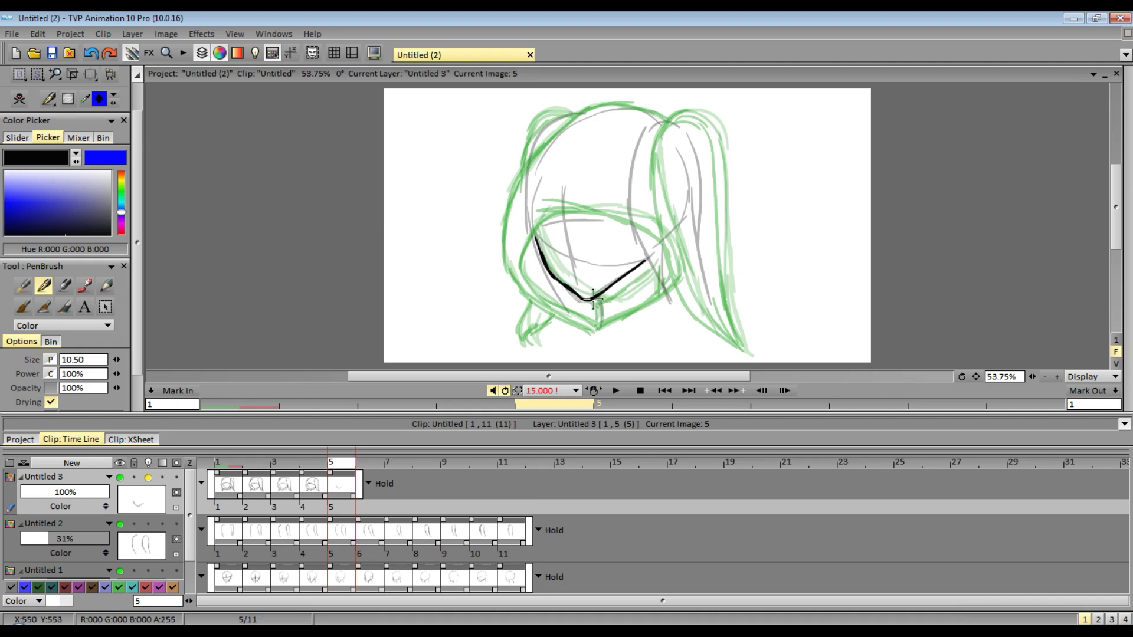
{"action": "mouse_move", "coordinate": [527, 212]}
{"action": "left_mouse_down"}
{"action": "mouse_move", "coordinate": [595, 209]}
{"action": "mouse_move", "coordinate": [655, 255]}
{"action": "mouse_move", "coordinate": [608, 321]}
{"action": "left_mouse_up"}
{"action": "mouse_move", "coordinate": [543, 213]}
{"action": "left_mouse_down"}
{"action": "mouse_move", "coordinate": [521, 256]}
{"action": "mouse_move", "coordinate": [546, 306]}
{"action": "mouse_move", "coordinate": [592, 332]}
{"action": "left_mouse_up"}
{"action": "mouse_move", "coordinate": [596, 105]}
{"action": "left_mouse_down"}
{"action": "mouse_move", "coordinate": [506, 193]}
{"action": "mouse_move", "coordinate": [510, 272]}
{"action": "mouse_move", "coordinate": [588, 333]}
{"action": "mouse_move", "coordinate": [659, 121]}
{"action": "mouse_move", "coordinate": [587, 110]}
{"action": "mouse_move", "coordinate": [537, 130]}
{"action": "left_mouse_up"}
{"action": "mouse_move", "coordinate": [535, 304]}
{"action": "left_mouse_down"}
{"action": "mouse_move", "coordinate": [522, 343]}
{"action": "mouse_move", "coordinate": [564, 324]}
{"action": "left_mouse_up"}
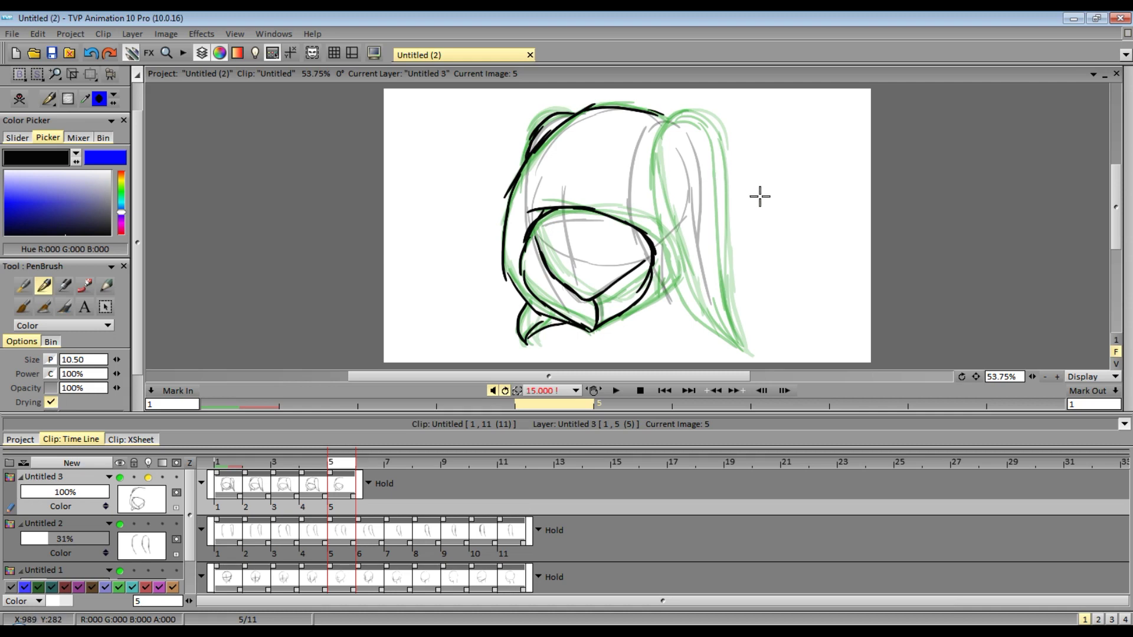
Undo the far pigtail's lower strokes on frame 5 and redraw its tip smaller.
{"action": "key", "text": "ctrl+z"}
{"action": "key", "text": "ctrl+z"}
{"action": "left_click_drag", "start_coordinate": [535, 310], "coordinate": [556, 319]}
Draw the near pigtail tapering to a point on frame 5, then add the shoulder line beneath the neck.
{"action": "mouse_move", "coordinate": [671, 118]}
{"action": "left_mouse_down"}
{"action": "mouse_move", "coordinate": [659, 140]}
{"action": "mouse_move", "coordinate": [681, 294]}
{"action": "left_mouse_up"}
{"action": "key", "text": "ctrl+z"}
{"action": "mouse_move", "coordinate": [641, 136]}
{"action": "left_mouse_down"}
{"action": "mouse_move", "coordinate": [696, 130]}
{"action": "mouse_move", "coordinate": [723, 320]}
{"action": "mouse_move", "coordinate": [637, 200]}
{"action": "left_mouse_up"}
{"action": "left_click_drag", "start_coordinate": [641, 158], "coordinate": [658, 298]}
{"action": "left_click_drag", "start_coordinate": [649, 260], "coordinate": [686, 332]}
{"action": "key", "text": "ctrl+z"}
{"action": "left_click_drag", "start_coordinate": [646, 254], "coordinate": [730, 348]}
{"action": "left_click_drag", "start_coordinate": [700, 304], "coordinate": [728, 349]}
{"action": "left_click_drag", "start_coordinate": [651, 111], "coordinate": [681, 126]}
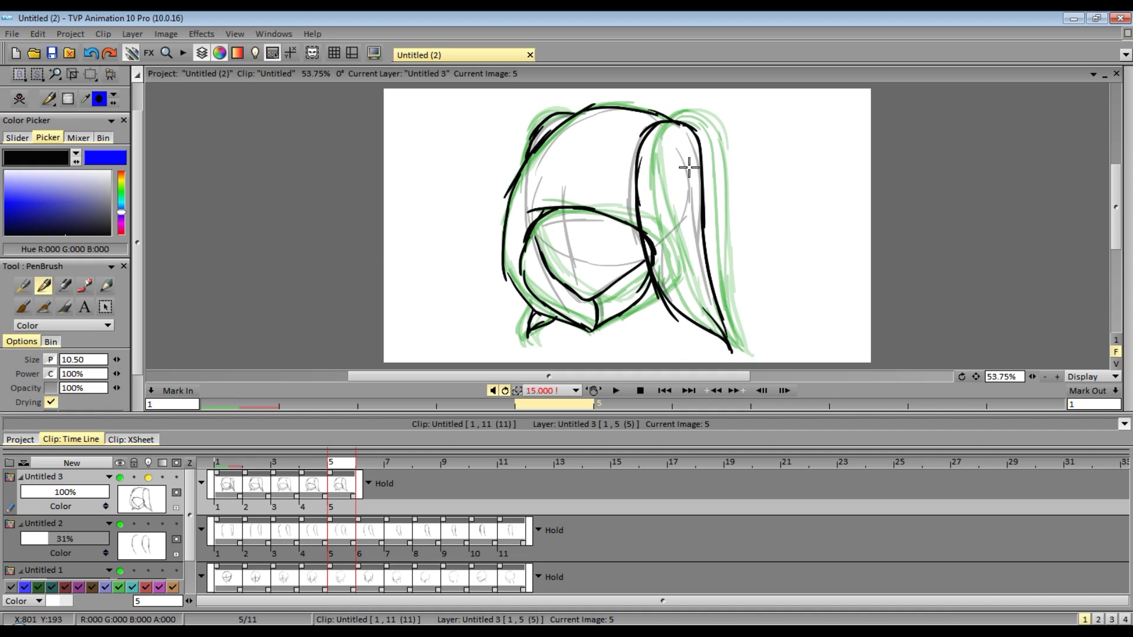
{"action": "left_click_drag", "start_coordinate": [601, 327], "coordinate": [674, 317]}
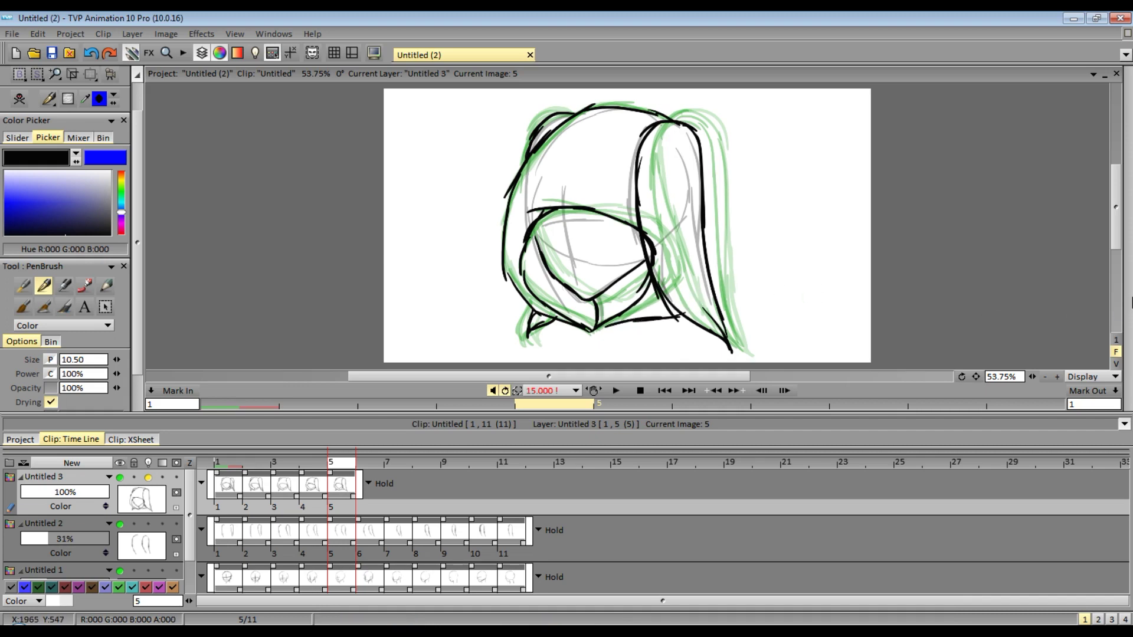
Add frame 6 and draw the fringe, neck, jawline and inner hair edge around the face.
{"action": "left_click", "coordinate": [1101, 309]}
{"action": "mouse_move", "coordinate": [528, 208]}
{"action": "left_mouse_down"}
{"action": "mouse_move", "coordinate": [621, 223]}
{"action": "mouse_move", "coordinate": [643, 265]}
{"action": "left_mouse_up"}
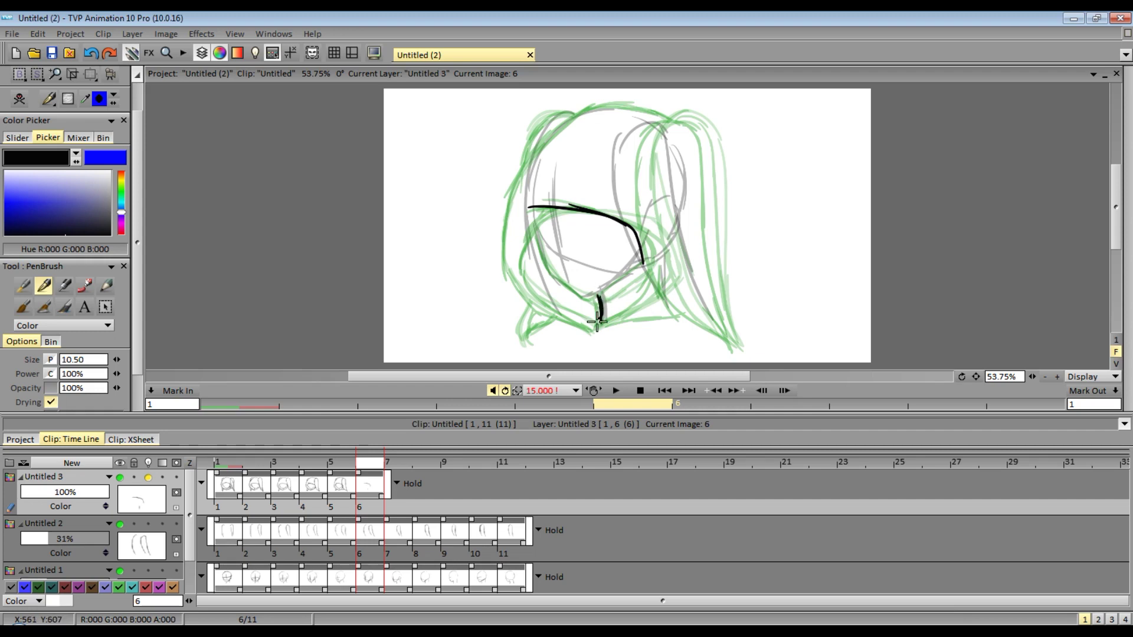
{"action": "mouse_move", "coordinate": [535, 229]}
{"action": "left_mouse_down"}
{"action": "mouse_move", "coordinate": [583, 299]}
{"action": "mouse_move", "coordinate": [643, 261]}
{"action": "left_mouse_up"}
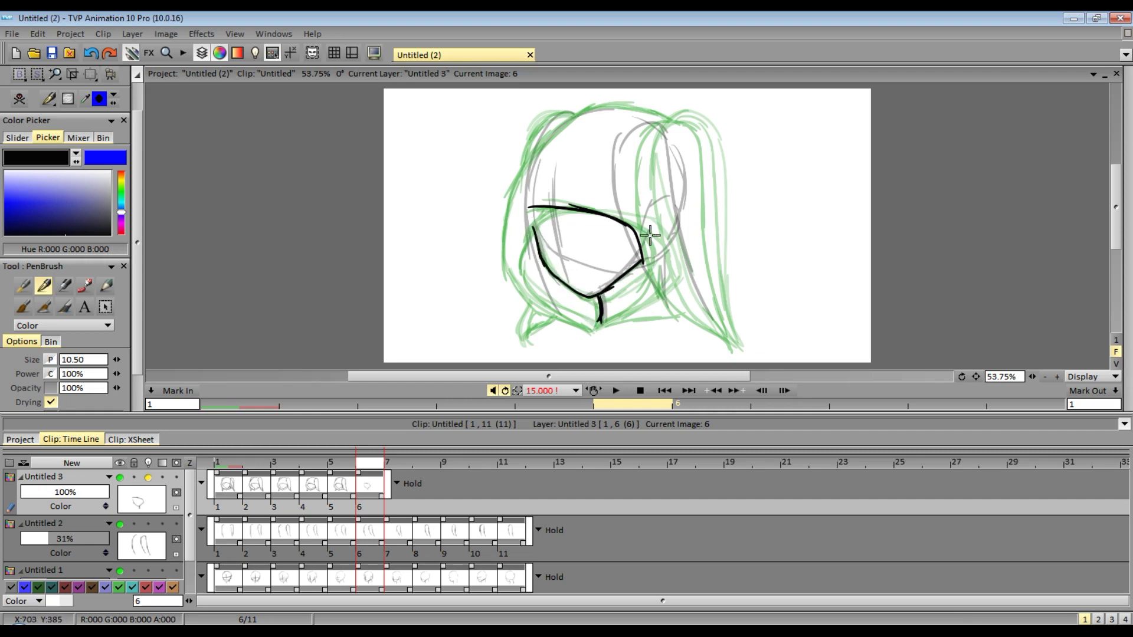
{"action": "mouse_move", "coordinate": [556, 207]}
{"action": "left_mouse_down"}
{"action": "mouse_move", "coordinate": [531, 234]}
{"action": "mouse_move", "coordinate": [525, 283]}
{"action": "mouse_move", "coordinate": [592, 333]}
{"action": "mouse_move", "coordinate": [629, 300]}
{"action": "left_mouse_up"}
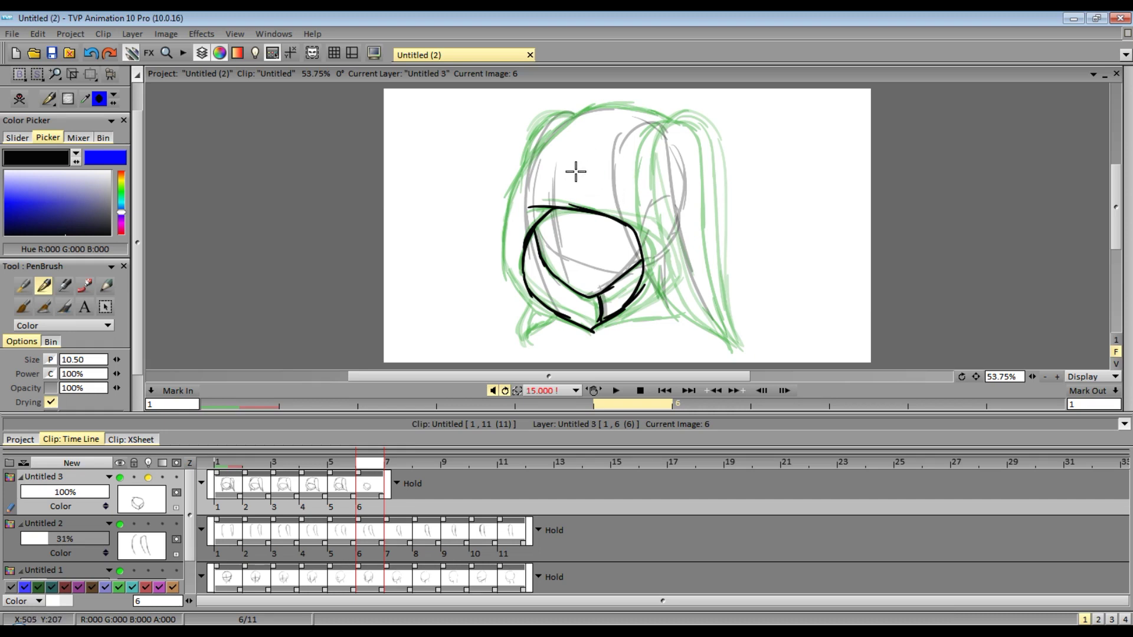
Draw the outer hair contour, the near pigtail and the small visible parts of the far pigtail on frame 6.
{"action": "mouse_move", "coordinate": [534, 155]}
{"action": "left_mouse_down"}
{"action": "mouse_move", "coordinate": [506, 227]}
{"action": "mouse_move", "coordinate": [515, 274]}
{"action": "mouse_move", "coordinate": [592, 332]}
{"action": "left_mouse_up"}
{"action": "left_click_drag", "start_coordinate": [520, 177], "coordinate": [587, 122]}
{"action": "mouse_move", "coordinate": [533, 152]}
{"action": "left_mouse_down"}
{"action": "mouse_move", "coordinate": [661, 115]}
{"action": "mouse_move", "coordinate": [619, 207]}
{"action": "left_mouse_up"}
{"action": "mouse_move", "coordinate": [628, 132]}
{"action": "left_mouse_down"}
{"action": "mouse_move", "coordinate": [683, 321]}
{"action": "mouse_move", "coordinate": [715, 330]}
{"action": "left_mouse_up"}
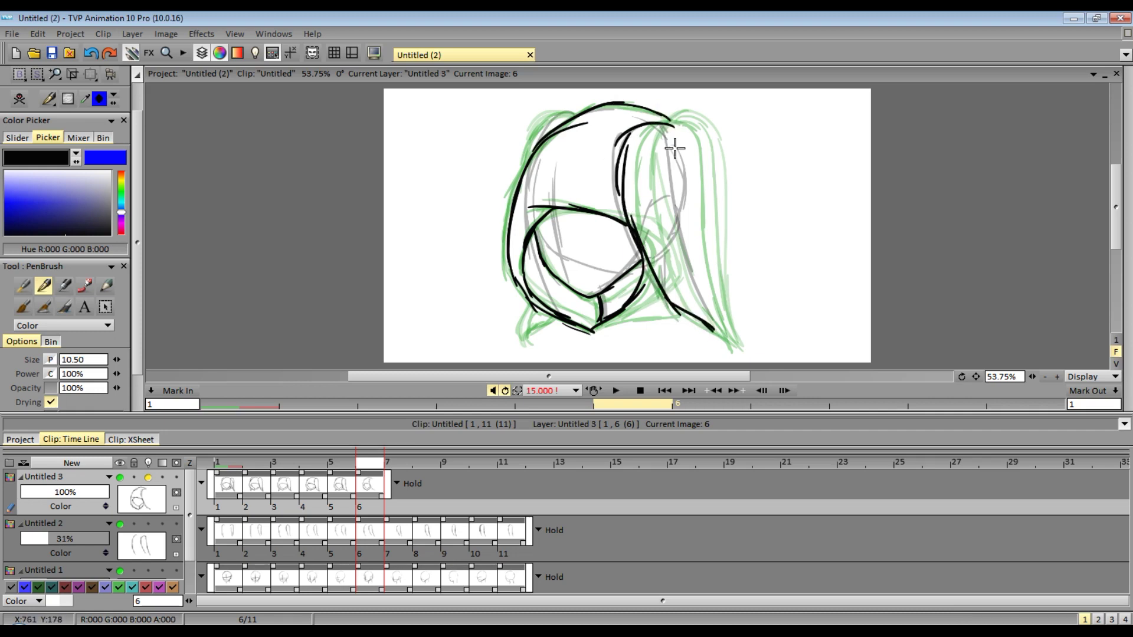
{"action": "mouse_move", "coordinate": [669, 125]}
{"action": "left_mouse_down"}
{"action": "mouse_move", "coordinate": [687, 283]}
{"action": "mouse_move", "coordinate": [724, 341]}
{"action": "left_mouse_up"}
{"action": "left_click_drag", "start_coordinate": [696, 289], "coordinate": [721, 340]}
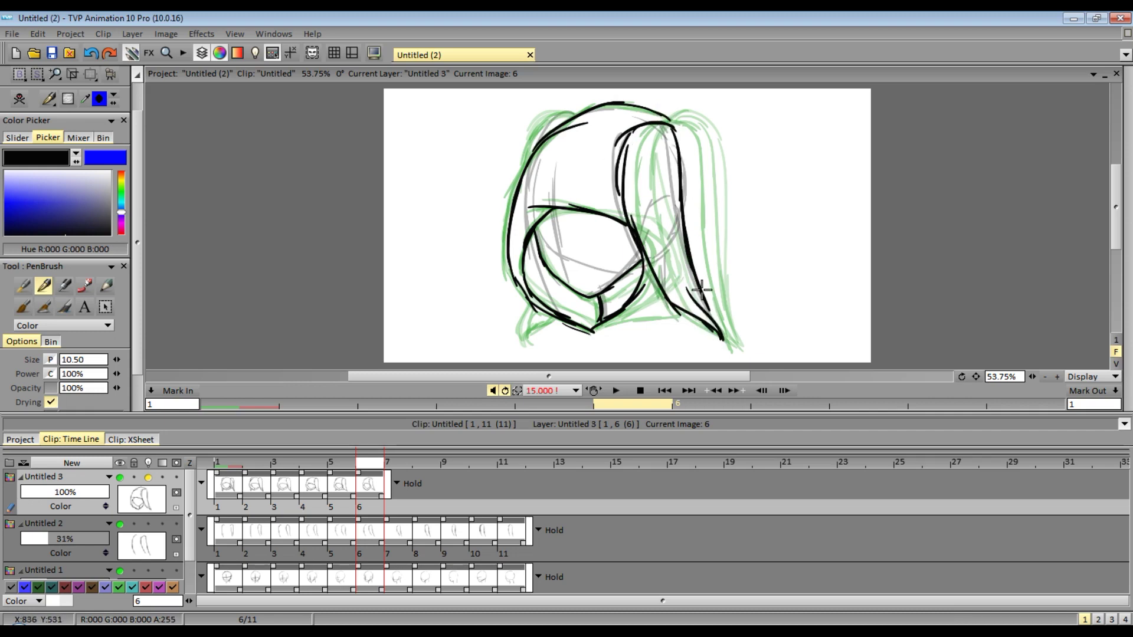
{"action": "left_click_drag", "start_coordinate": [584, 122], "coordinate": [541, 140]}
{"action": "mouse_move", "coordinate": [537, 304]}
{"action": "left_mouse_down"}
{"action": "mouse_move", "coordinate": [533, 335]}
{"action": "mouse_move", "coordinate": [569, 319]}
{"action": "left_mouse_up"}
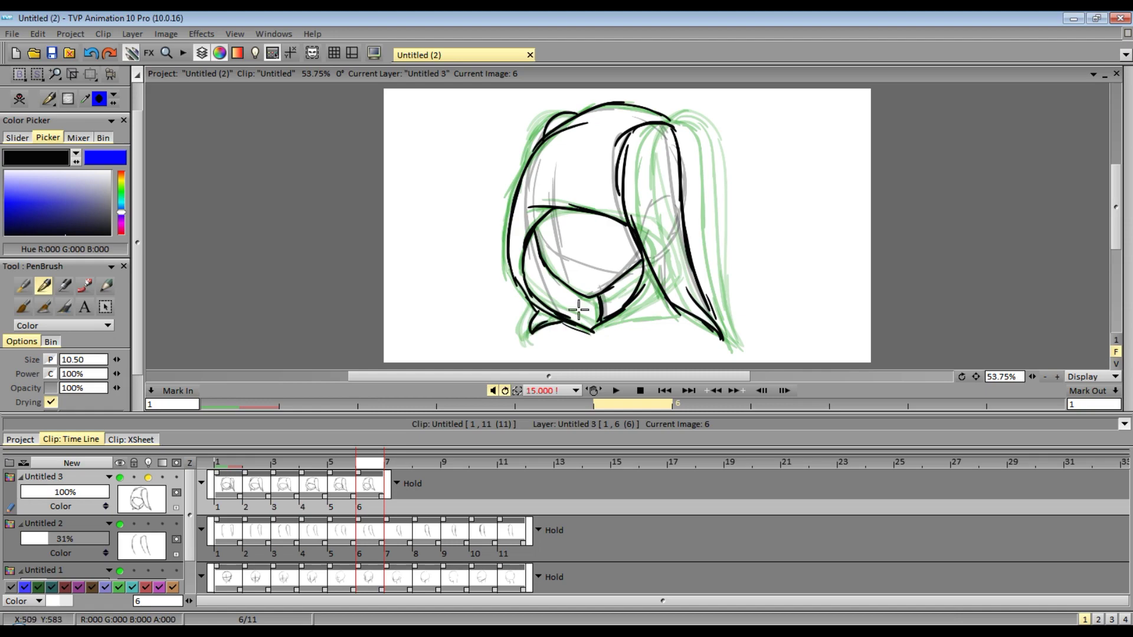
Play back the animation and add the back-of-head contour behind the near pigtail on frame 6.
{"action": "left_click", "coordinate": [616, 390]}
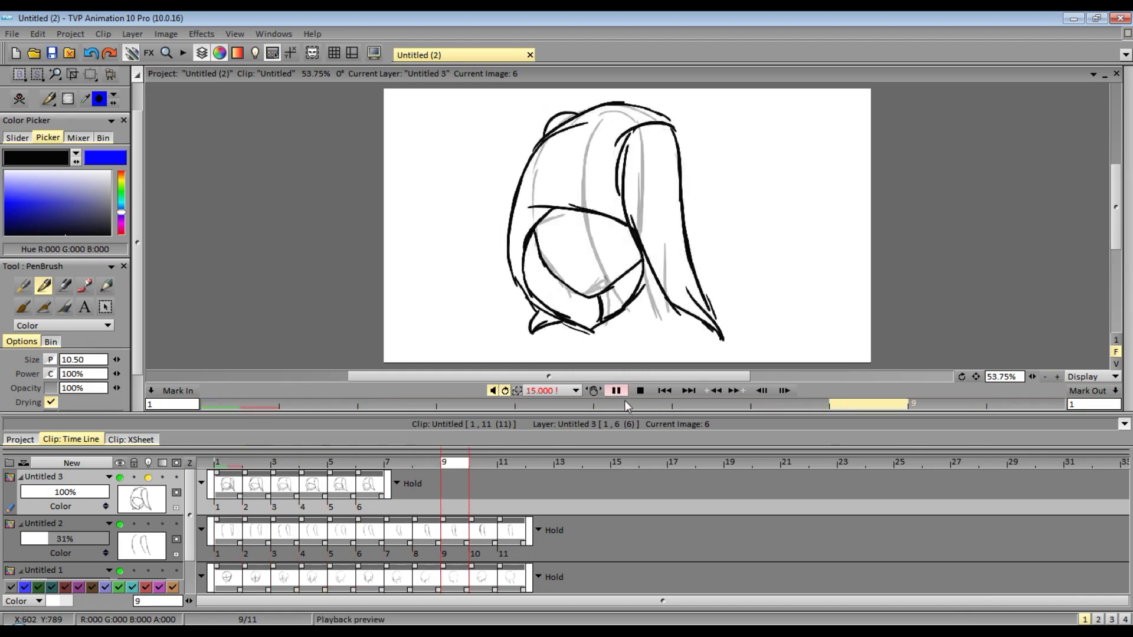
{"action": "left_click", "coordinate": [616, 391]}
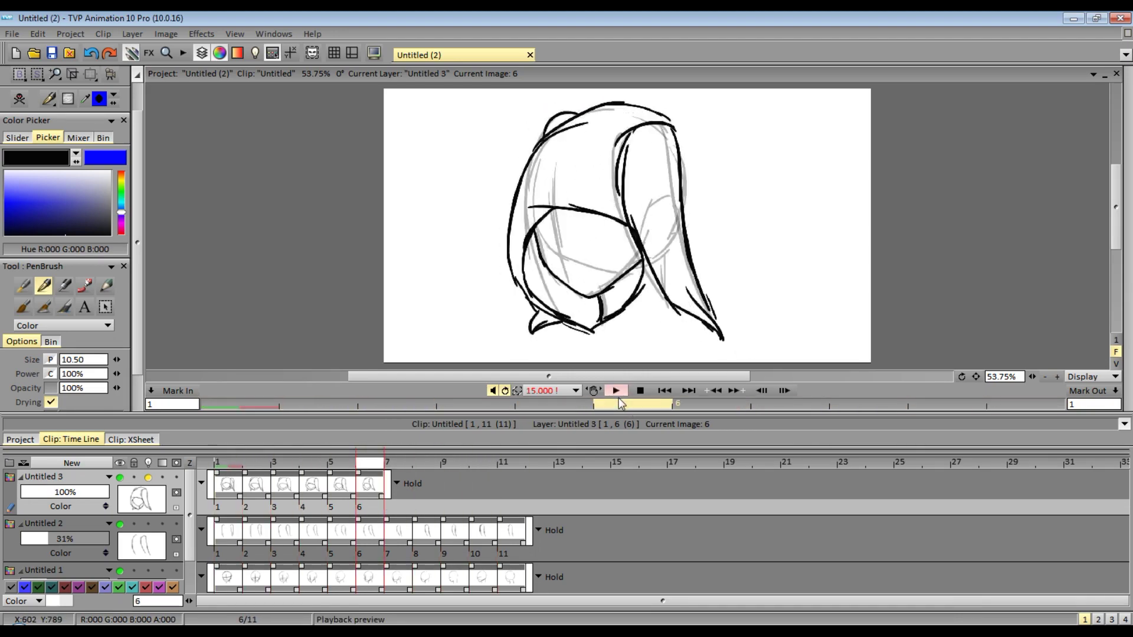
{"action": "mouse_move", "coordinate": [670, 119]}
{"action": "left_mouse_down"}
{"action": "mouse_move", "coordinate": [701, 177]}
{"action": "mouse_move", "coordinate": [694, 200]}
{"action": "mouse_move", "coordinate": [708, 252]}
{"action": "left_mouse_up"}
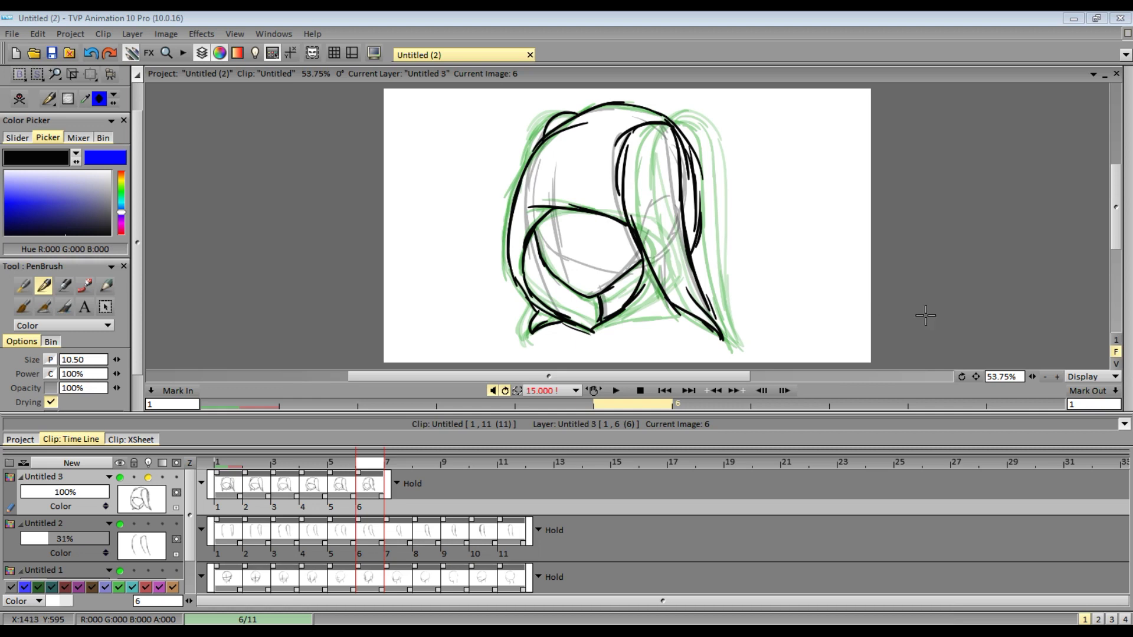
Add frame 7 and draw the jawline, neck, fringe and inner hair edge around the face.
{"action": "mouse_move", "coordinate": [1128, 354]}
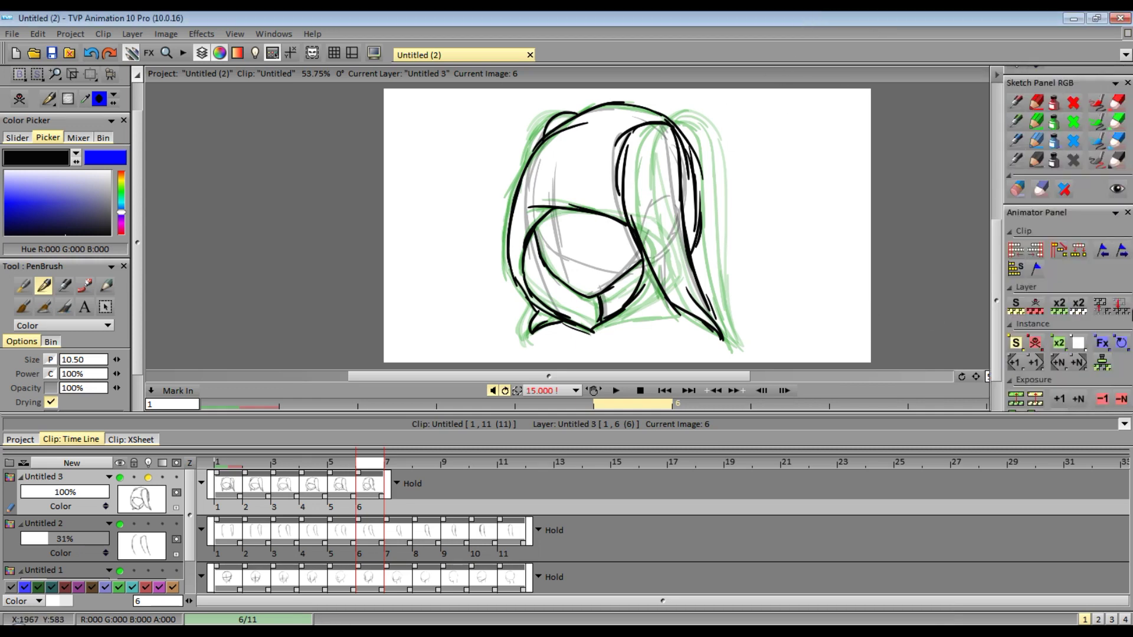
{"action": "left_click", "coordinate": [1033, 364]}
{"action": "key", "text": "Left"}
{"action": "left_click", "coordinate": [1116, 340]}
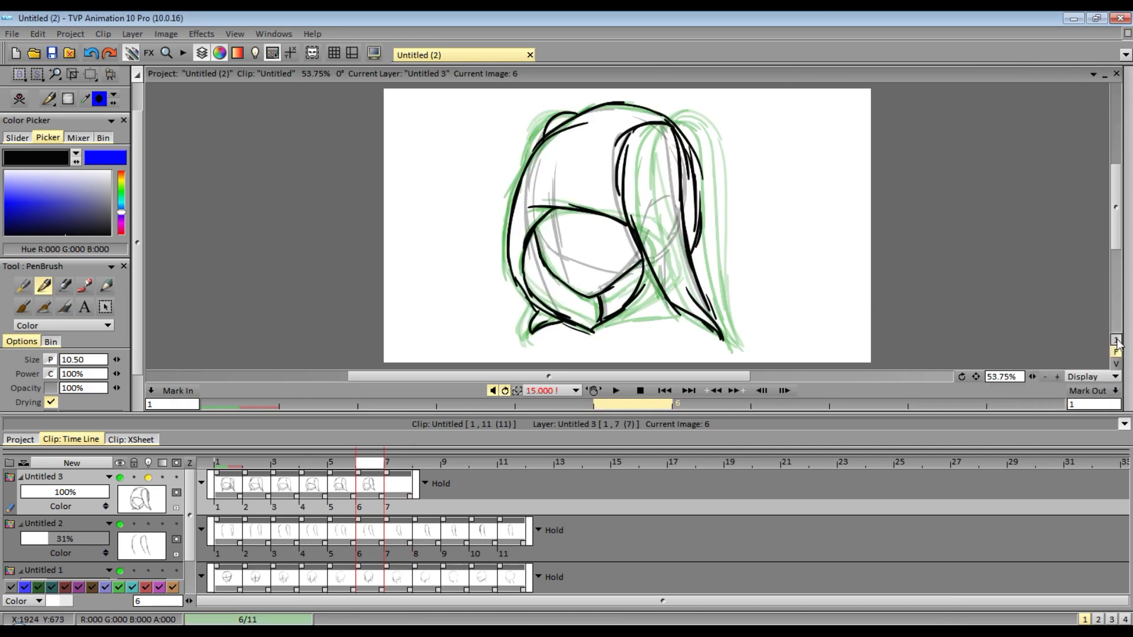
{"action": "key", "text": "Right"}
{"action": "mouse_move", "coordinate": [533, 234]}
{"action": "left_mouse_down"}
{"action": "mouse_move", "coordinate": [544, 270]}
{"action": "mouse_move", "coordinate": [538, 253]}
{"action": "mouse_move", "coordinate": [582, 301]}
{"action": "mouse_move", "coordinate": [644, 251]}
{"action": "left_mouse_up"}
{"action": "left_click_drag", "start_coordinate": [601, 295], "coordinate": [597, 328]}
{"action": "mouse_move", "coordinate": [587, 211]}
{"action": "left_mouse_down"}
{"action": "mouse_move", "coordinate": [628, 248]}
{"action": "mouse_move", "coordinate": [607, 310]}
{"action": "mouse_move", "coordinate": [584, 335]}
{"action": "mouse_move", "coordinate": [541, 219]}
{"action": "mouse_move", "coordinate": [531, 313]}
{"action": "mouse_move", "coordinate": [591, 314]}
{"action": "left_mouse_up"}
Draw the outer head contour, near pigtail, shoulder line and far pigtail bump on frame 7.
{"action": "mouse_move", "coordinate": [596, 111]}
{"action": "left_mouse_down"}
{"action": "mouse_move", "coordinate": [532, 156]}
{"action": "mouse_move", "coordinate": [511, 208]}
{"action": "mouse_move", "coordinate": [512, 277]}
{"action": "mouse_move", "coordinate": [543, 320]}
{"action": "mouse_move", "coordinate": [583, 117]}
{"action": "mouse_move", "coordinate": [655, 116]}
{"action": "mouse_move", "coordinate": [611, 198]}
{"action": "left_mouse_up"}
{"action": "mouse_move", "coordinate": [629, 236]}
{"action": "left_mouse_down"}
{"action": "mouse_move", "coordinate": [664, 301]}
{"action": "mouse_move", "coordinate": [720, 343]}
{"action": "left_mouse_up"}
{"action": "mouse_move", "coordinate": [637, 124]}
{"action": "left_mouse_down"}
{"action": "mouse_move", "coordinate": [674, 140]}
{"action": "mouse_move", "coordinate": [686, 280]}
{"action": "mouse_move", "coordinate": [712, 342]}
{"action": "mouse_move", "coordinate": [703, 173]}
{"action": "mouse_move", "coordinate": [705, 209]}
{"action": "mouse_move", "coordinate": [684, 264]}
{"action": "left_mouse_up"}
{"action": "left_click_drag", "start_coordinate": [598, 325], "coordinate": [655, 303]}
{"action": "left_click_drag", "start_coordinate": [572, 112], "coordinate": [534, 147]}
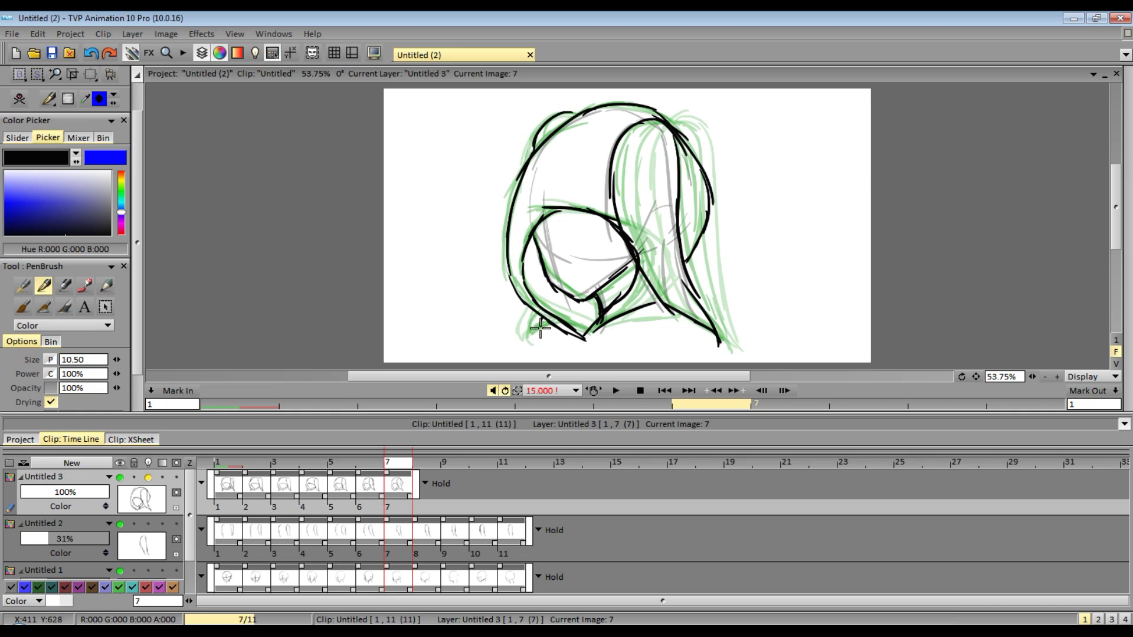
Add frame 8 and draw the face profile, jawline and neck.
{"action": "mouse_move", "coordinate": [1127, 307]}
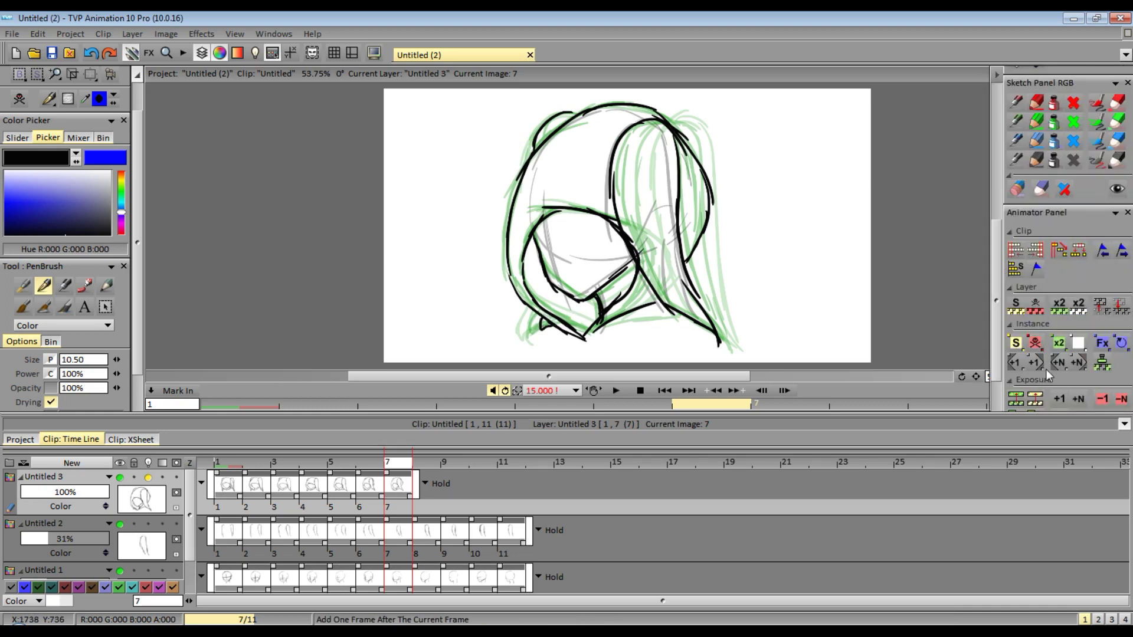
{"action": "left_click", "coordinate": [1040, 365]}
{"action": "key", "text": "Tab"}
{"action": "left_click_drag", "start_coordinate": [536, 230], "coordinate": [559, 284]}
{"action": "key", "text": "ctrl+z"}
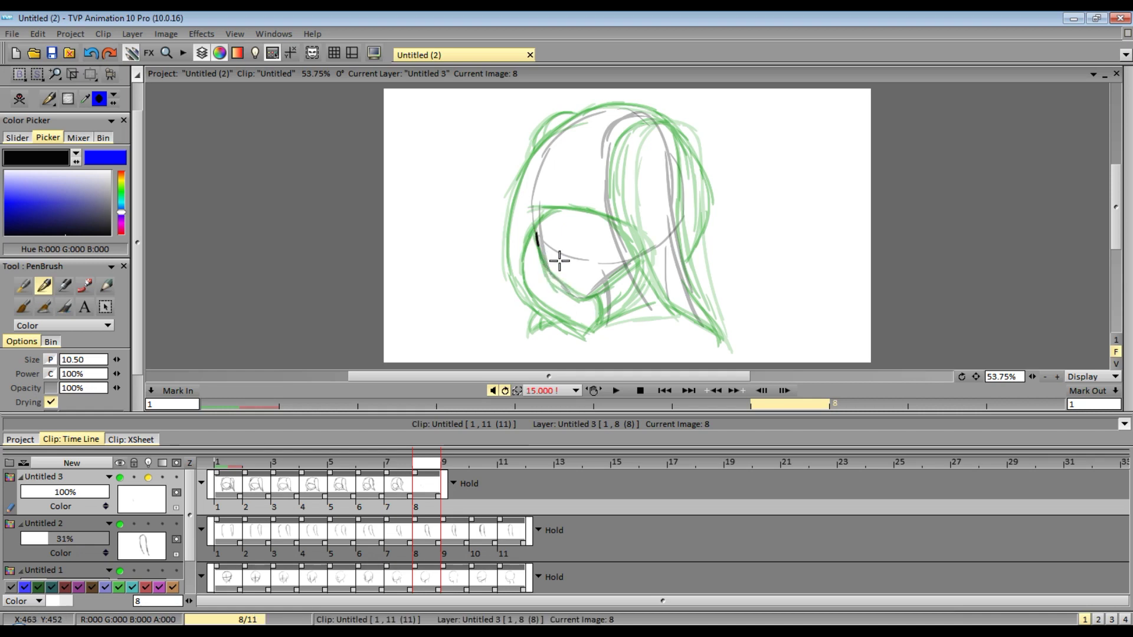
{"action": "mouse_move", "coordinate": [538, 255]}
{"action": "left_mouse_down"}
{"action": "mouse_move", "coordinate": [579, 298]}
{"action": "mouse_move", "coordinate": [590, 293]}
{"action": "left_mouse_up"}
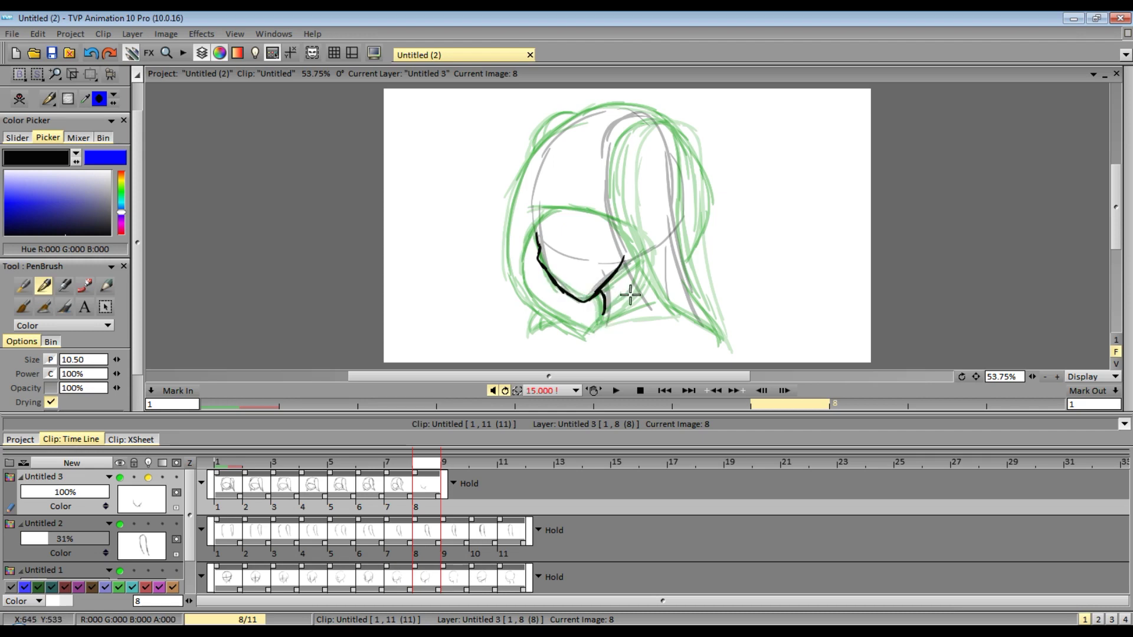
Draw the fringe, inner hair edge, full outer head contour and short shoulder line on frame 8.
{"action": "mouse_move", "coordinate": [583, 337]}
{"action": "left_mouse_down"}
{"action": "mouse_move", "coordinate": [626, 285]}
{"action": "mouse_move", "coordinate": [584, 212]}
{"action": "mouse_move", "coordinate": [541, 203]}
{"action": "mouse_move", "coordinate": [522, 260]}
{"action": "mouse_move", "coordinate": [527, 286]}
{"action": "mouse_move", "coordinate": [583, 337]}
{"action": "left_mouse_up"}
{"action": "mouse_move", "coordinate": [588, 112]}
{"action": "left_mouse_down"}
{"action": "mouse_move", "coordinate": [541, 155]}
{"action": "mouse_move", "coordinate": [503, 260]}
{"action": "mouse_move", "coordinate": [590, 342]}
{"action": "left_mouse_up"}
{"action": "mouse_move", "coordinate": [584, 118]}
{"action": "left_mouse_down"}
{"action": "mouse_move", "coordinate": [672, 122]}
{"action": "mouse_move", "coordinate": [690, 260]}
{"action": "left_mouse_up"}
{"action": "left_click_drag", "start_coordinate": [605, 328], "coordinate": [643, 322]}
Play back the animation to check the head turn, then return to frame 8.
{"action": "left_click", "coordinate": [615, 390]}
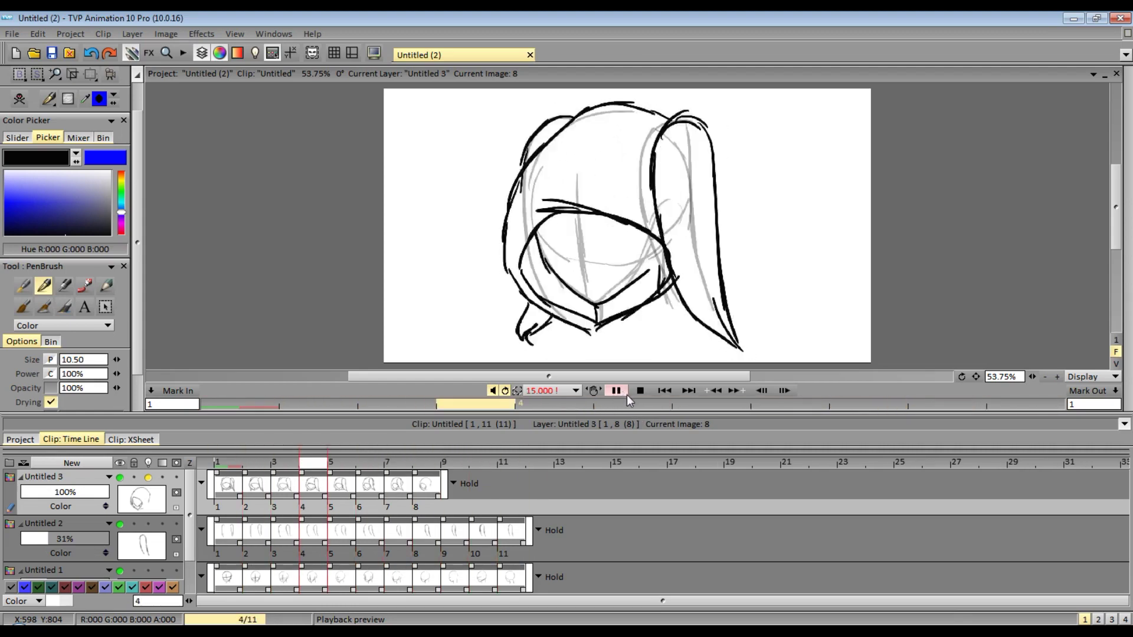
{"action": "left_click", "coordinate": [624, 392]}
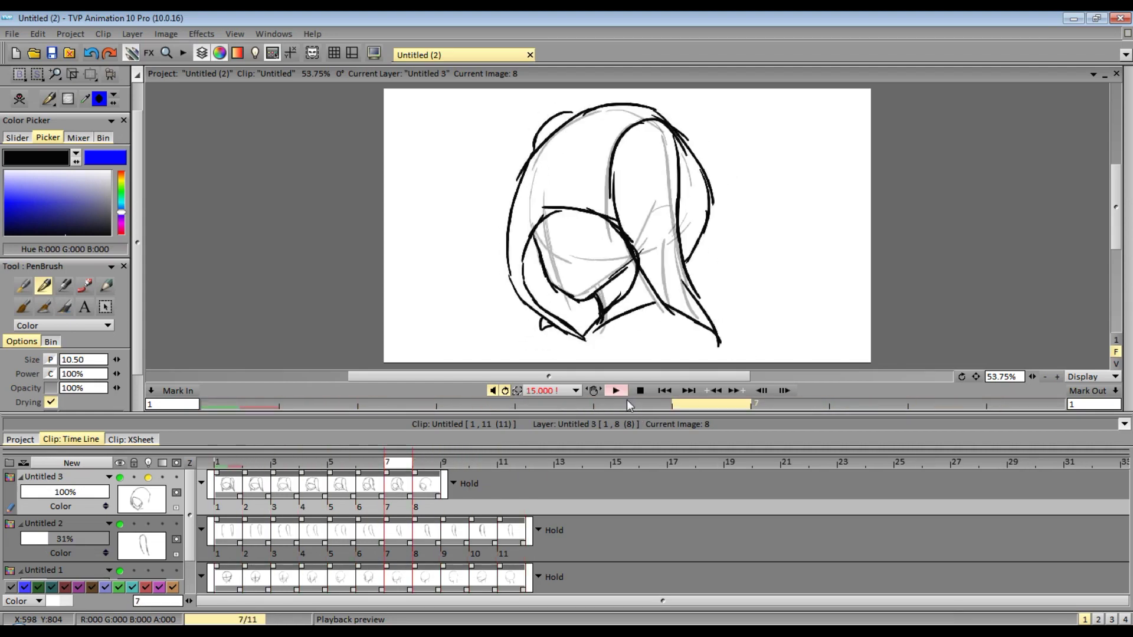
{"action": "key", "text": "Right"}
Draw the slim far pigtail bump and tip and the tapering near pigtail on frame 8.
{"action": "mouse_move", "coordinate": [585, 113]}
{"action": "left_mouse_down"}
{"action": "mouse_move", "coordinate": [552, 126]}
{"action": "mouse_move", "coordinate": [541, 152]}
{"action": "left_mouse_up"}
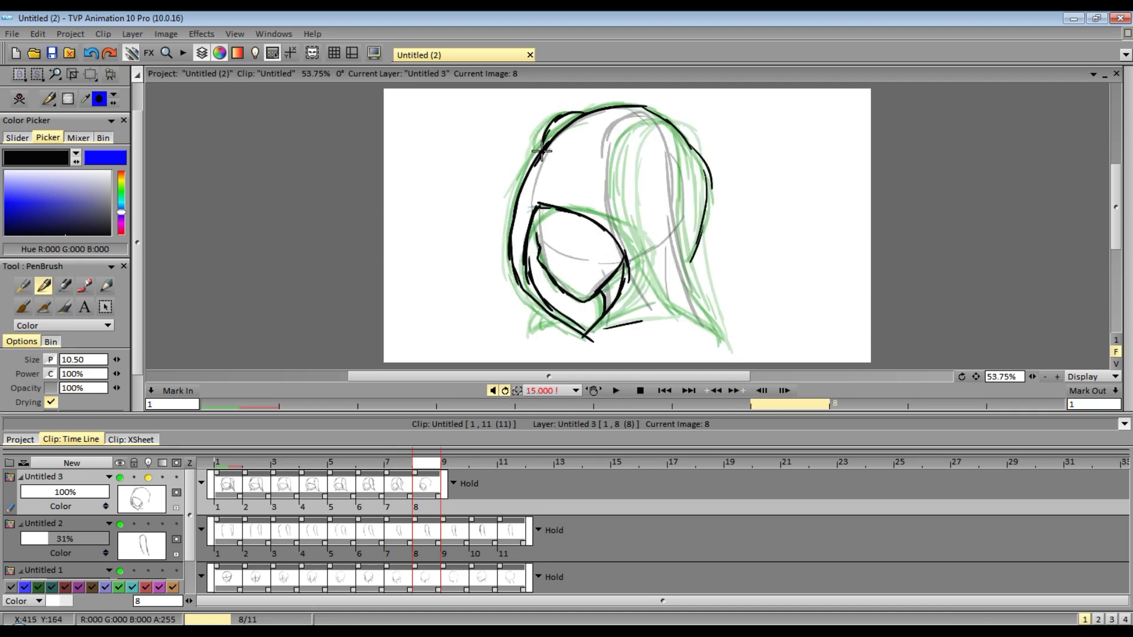
{"action": "key", "text": "ctrl+z"}
{"action": "left_click_drag", "start_coordinate": [582, 116], "coordinate": [546, 147]}
{"action": "left_click_drag", "start_coordinate": [549, 314], "coordinate": [549, 324]}
{"action": "mouse_move", "coordinate": [640, 111]}
{"action": "left_mouse_down"}
{"action": "mouse_move", "coordinate": [608, 154]}
{"action": "mouse_move", "coordinate": [655, 298]}
{"action": "mouse_move", "coordinate": [712, 340]}
{"action": "mouse_move", "coordinate": [684, 242]}
{"action": "mouse_move", "coordinate": [696, 302]}
{"action": "left_mouse_up"}
{"action": "mouse_move", "coordinate": [577, 121]}
{"action": "left_mouse_down"}
{"action": "mouse_move", "coordinate": [653, 118]}
{"action": "mouse_move", "coordinate": [714, 177]}
{"action": "mouse_move", "coordinate": [706, 227]}
{"action": "left_mouse_up"}
{"action": "key", "text": "ctrl+z"}
Add frame 9 and draw the jawline, fringe and inner hair edge around the narrower face.
{"action": "mouse_move", "coordinate": [1127, 348]}
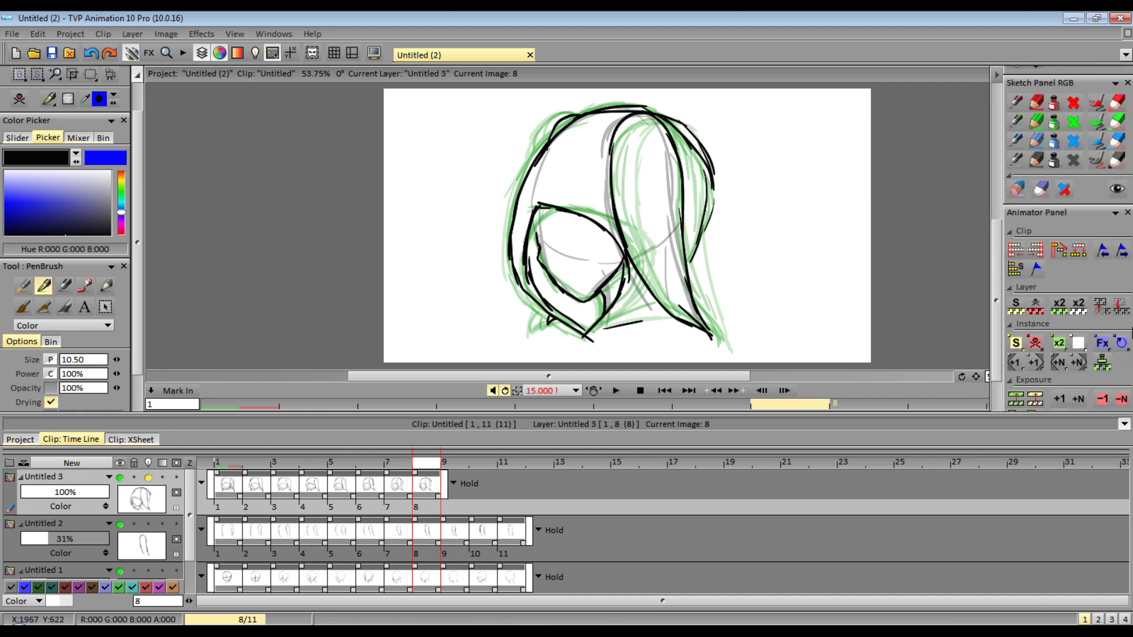
{"action": "left_click", "coordinate": [1035, 365]}
{"action": "mouse_move", "coordinate": [534, 244]}
{"action": "left_mouse_down"}
{"action": "mouse_move", "coordinate": [544, 262]}
{"action": "mouse_move", "coordinate": [595, 290]}
{"action": "left_mouse_up"}
{"action": "mouse_move", "coordinate": [530, 188]}
{"action": "left_mouse_down"}
{"action": "mouse_move", "coordinate": [590, 220]}
{"action": "mouse_move", "coordinate": [596, 239]}
{"action": "left_mouse_up"}
{"action": "key", "text": "ctrl+z"}
{"action": "key", "text": "ctrl+z"}
{"action": "mouse_move", "coordinate": [529, 187]}
{"action": "left_mouse_down"}
{"action": "mouse_move", "coordinate": [572, 215]}
{"action": "mouse_move", "coordinate": [605, 295]}
{"action": "mouse_move", "coordinate": [583, 333]}
{"action": "mouse_move", "coordinate": [523, 218]}
{"action": "mouse_move", "coordinate": [535, 273]}
{"action": "mouse_move", "coordinate": [585, 330]}
{"action": "left_mouse_up"}
Draw the outer head contour, the near pigtail tapering to a point and the shoulder line on frame 9.
{"action": "mouse_move", "coordinate": [562, 118]}
{"action": "left_mouse_down"}
{"action": "mouse_move", "coordinate": [519, 239]}
{"action": "mouse_move", "coordinate": [548, 292]}
{"action": "left_mouse_up"}
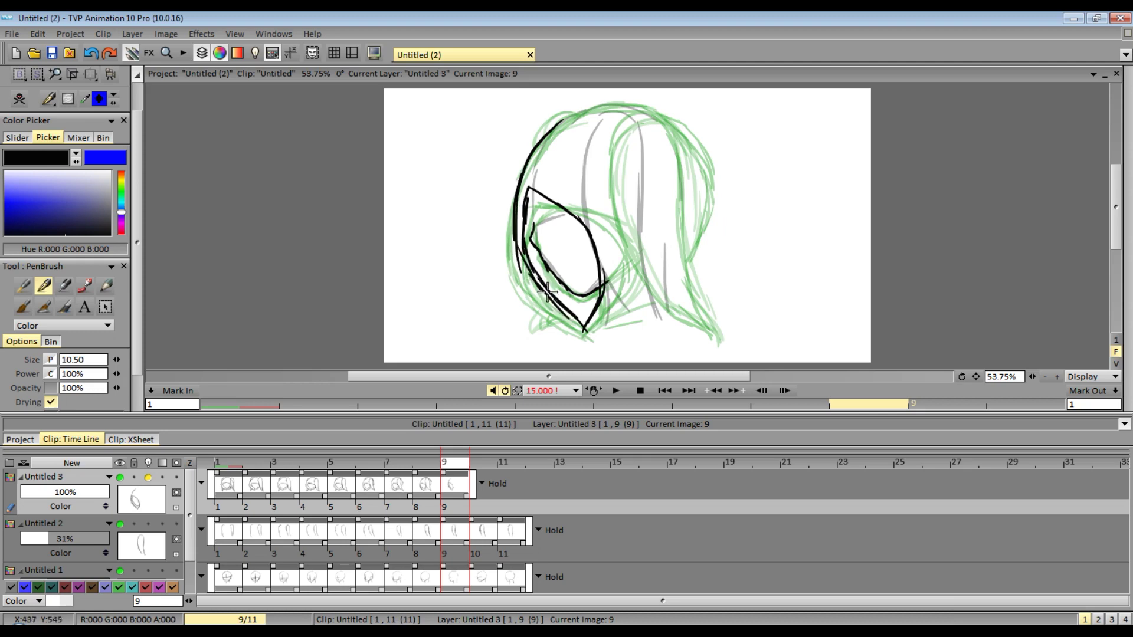
{"action": "left_click_drag", "start_coordinate": [564, 121], "coordinate": [687, 151]}
{"action": "left_click_drag", "start_coordinate": [712, 188], "coordinate": [658, 297]}
{"action": "mouse_move", "coordinate": [637, 115]}
{"action": "left_mouse_down"}
{"action": "mouse_move", "coordinate": [595, 178]}
{"action": "mouse_move", "coordinate": [648, 300]}
{"action": "mouse_move", "coordinate": [689, 337]}
{"action": "left_mouse_up"}
{"action": "mouse_move", "coordinate": [597, 144]}
{"action": "left_mouse_down"}
{"action": "mouse_move", "coordinate": [605, 127]}
{"action": "mouse_move", "coordinate": [666, 197]}
{"action": "mouse_move", "coordinate": [685, 318]}
{"action": "left_mouse_up"}
{"action": "left_click_drag", "start_coordinate": [602, 255], "coordinate": [683, 336]}
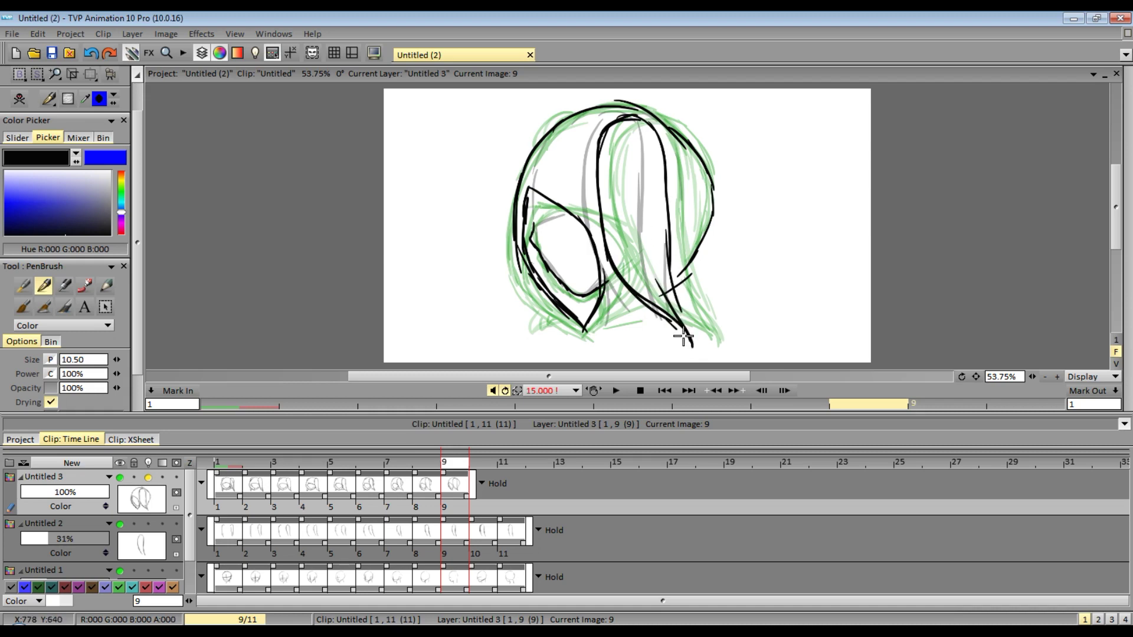
{"action": "left_click_drag", "start_coordinate": [592, 332], "coordinate": [630, 308]}
{"action": "left_click_drag", "start_coordinate": [675, 279], "coordinate": [718, 239]}
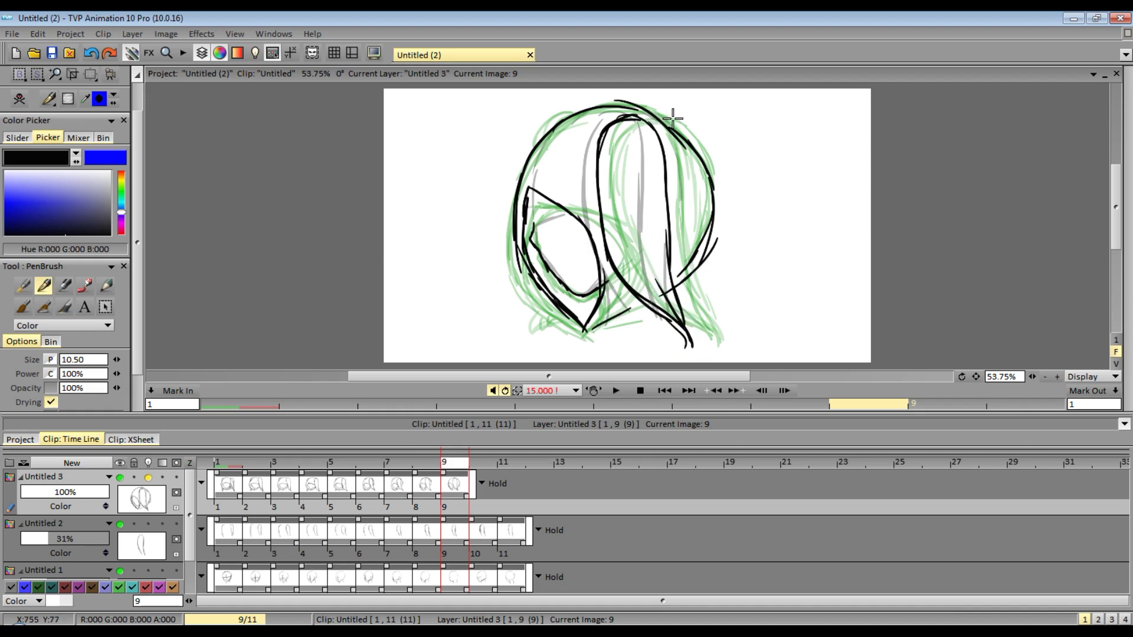
Add frame 10 and draw the near pigtail as a long loop tapering to a point below the head.
{"action": "mouse_move", "coordinate": [1128, 307]}
{"action": "left_click", "coordinate": [1036, 363]}
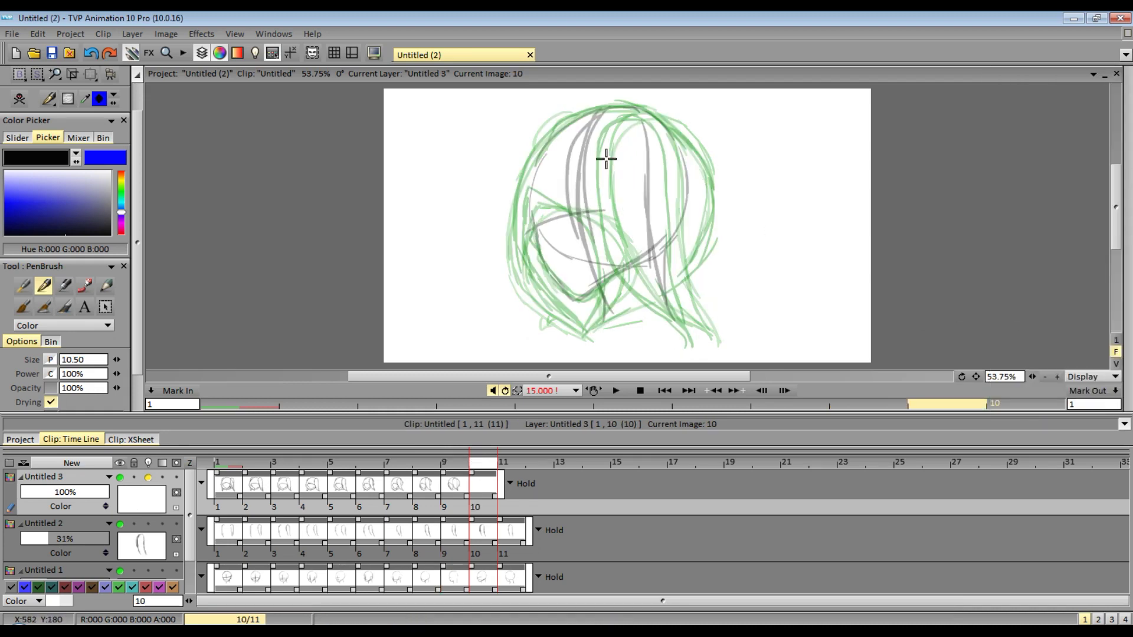
{"action": "mouse_move", "coordinate": [646, 121]}
{"action": "left_mouse_down"}
{"action": "mouse_move", "coordinate": [589, 134]}
{"action": "mouse_move", "coordinate": [631, 300]}
{"action": "mouse_move", "coordinate": [691, 341]}
{"action": "left_mouse_up"}
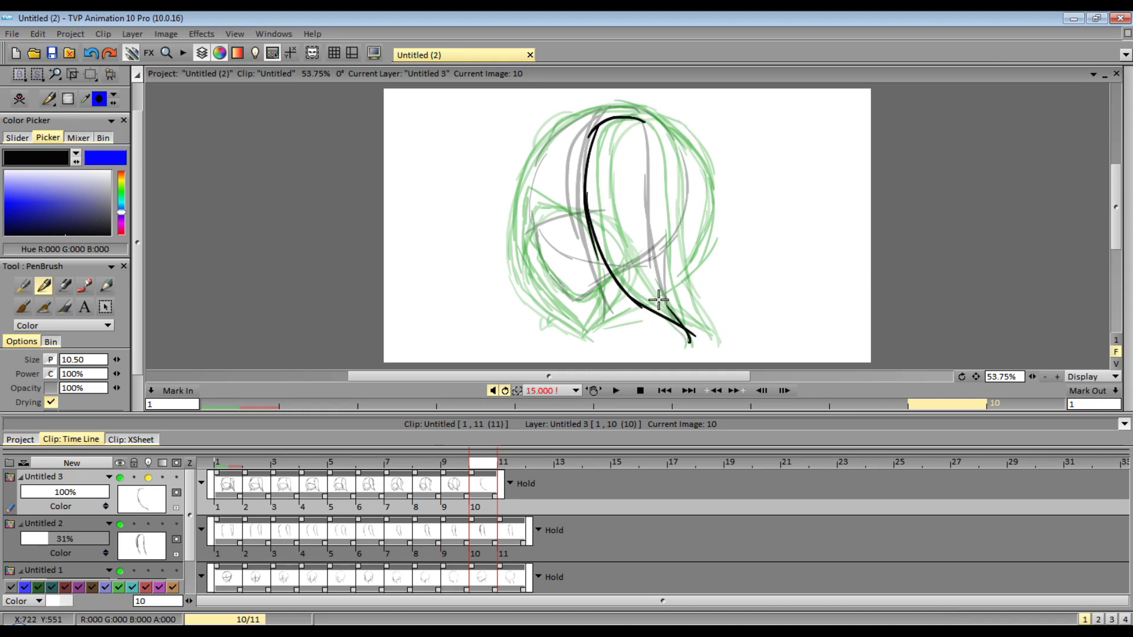
{"action": "left_click_drag", "start_coordinate": [645, 121], "coordinate": [666, 174]}
{"action": "mouse_move", "coordinate": [654, 143]}
{"action": "left_mouse_down"}
{"action": "mouse_move", "coordinate": [658, 248]}
{"action": "mouse_move", "coordinate": [683, 332]}
{"action": "left_mouse_up"}
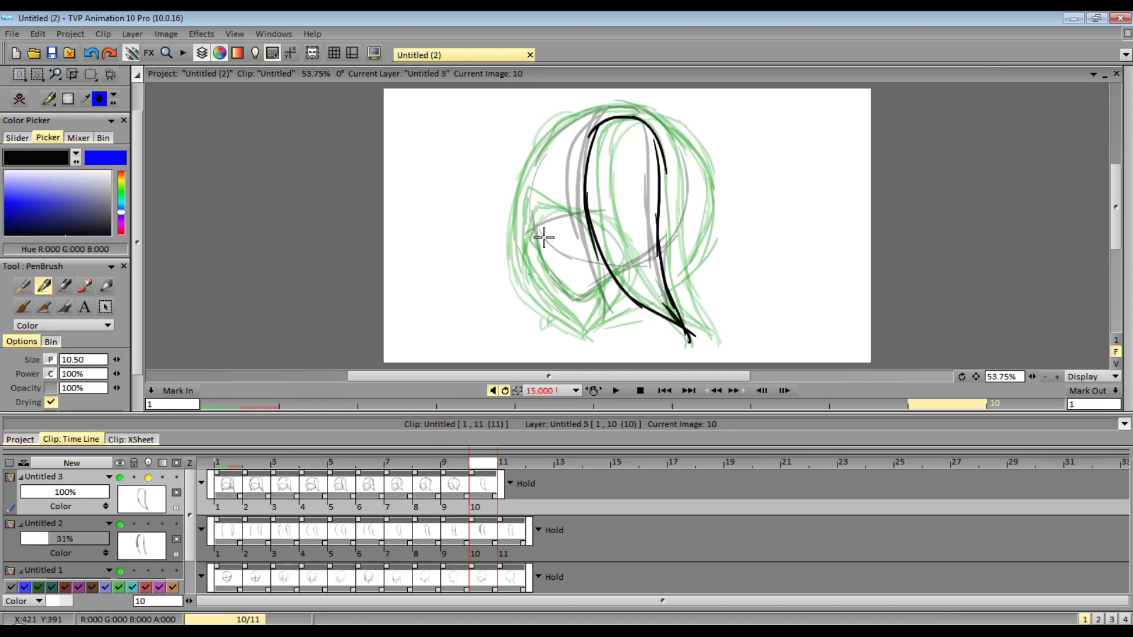
Draw the face profile, the fringe and hair edges around it, the outer head contour and the shoulder line on frame 10.
{"action": "left_click_drag", "start_coordinate": [529, 196], "coordinate": [533, 220]}
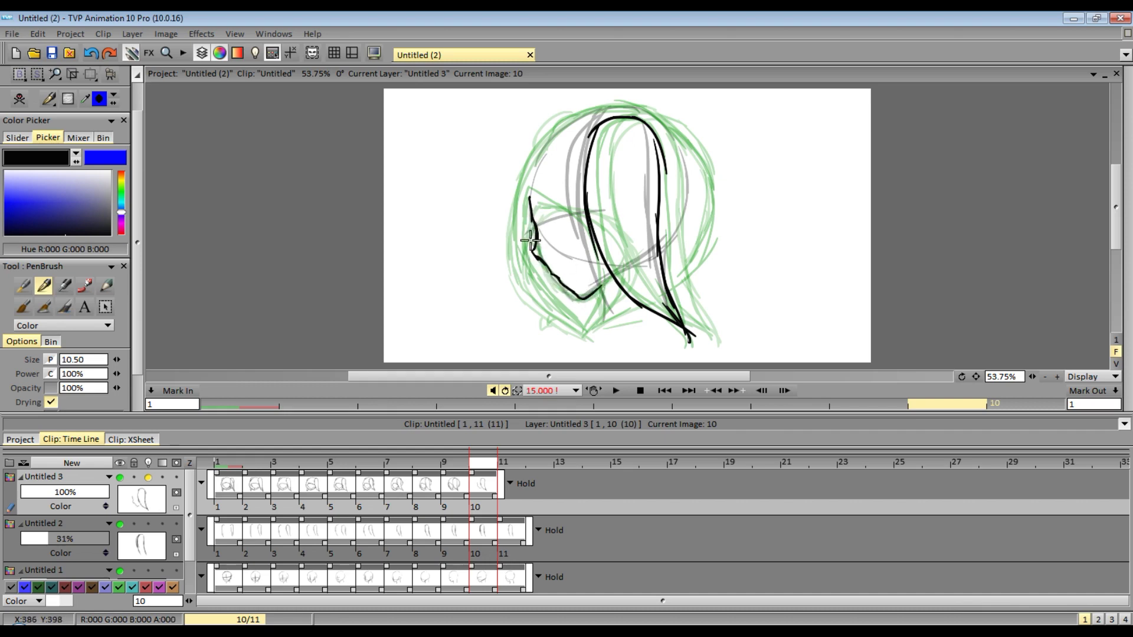
{"action": "mouse_move", "coordinate": [522, 196]}
{"action": "left_mouse_down"}
{"action": "mouse_move", "coordinate": [602, 275]}
{"action": "mouse_move", "coordinate": [594, 325]}
{"action": "left_mouse_up"}
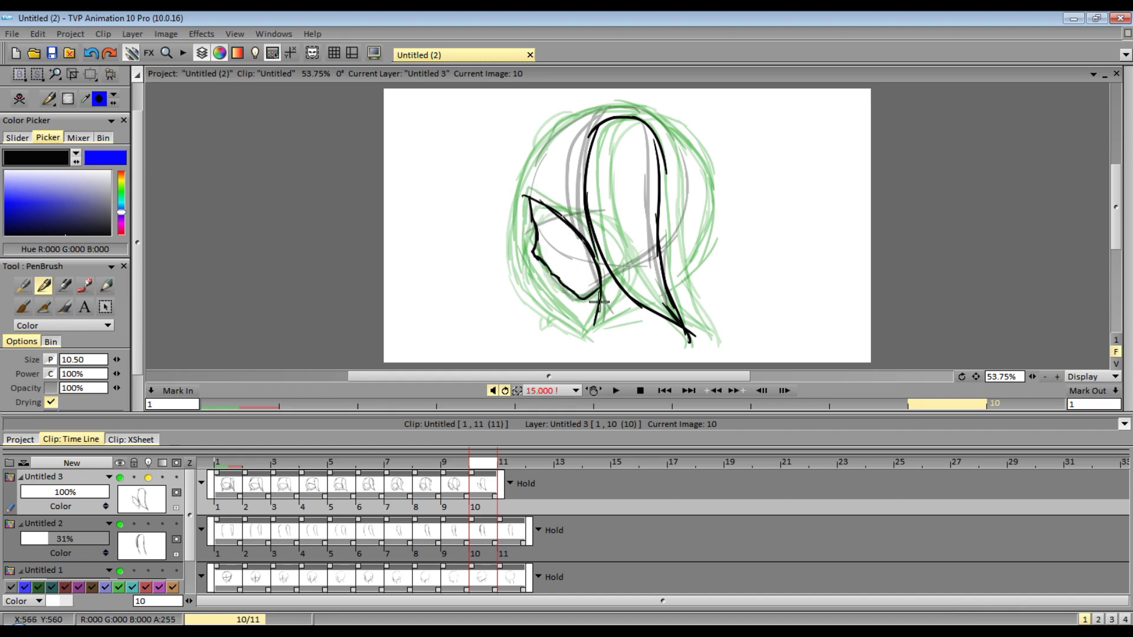
{"action": "left_click_drag", "start_coordinate": [534, 253], "coordinate": [580, 311]}
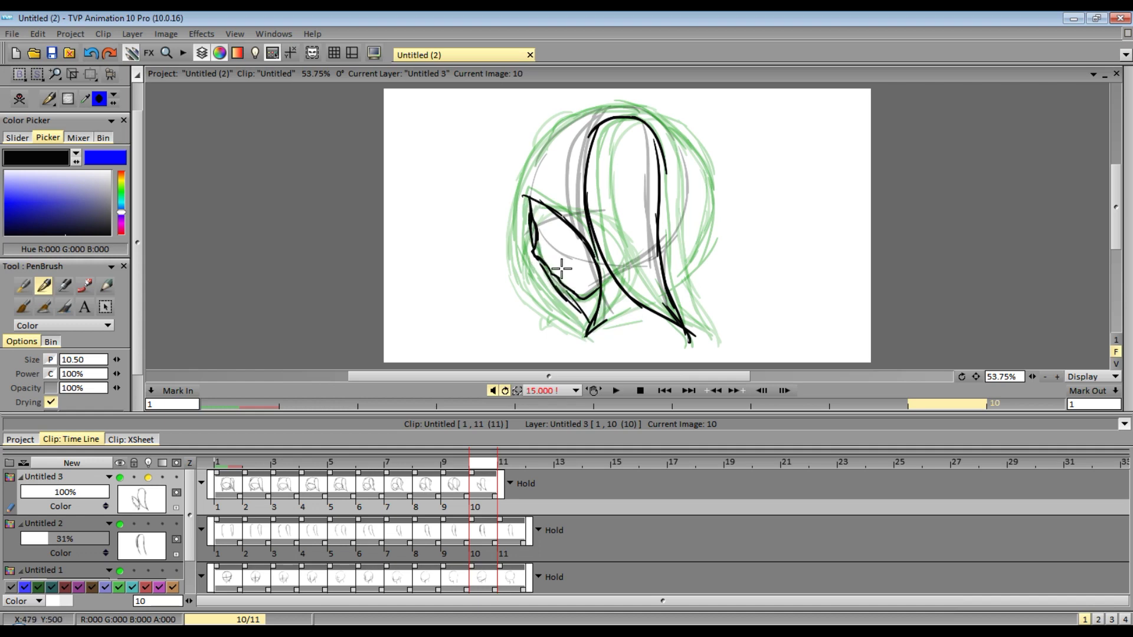
{"action": "mouse_move", "coordinate": [541, 143]}
{"action": "left_mouse_down"}
{"action": "mouse_move", "coordinate": [532, 255]}
{"action": "mouse_move", "coordinate": [574, 312]}
{"action": "left_mouse_up"}
{"action": "mouse_move", "coordinate": [553, 135]}
{"action": "left_mouse_down"}
{"action": "mouse_move", "coordinate": [679, 134]}
{"action": "mouse_move", "coordinate": [708, 242]}
{"action": "left_mouse_up"}
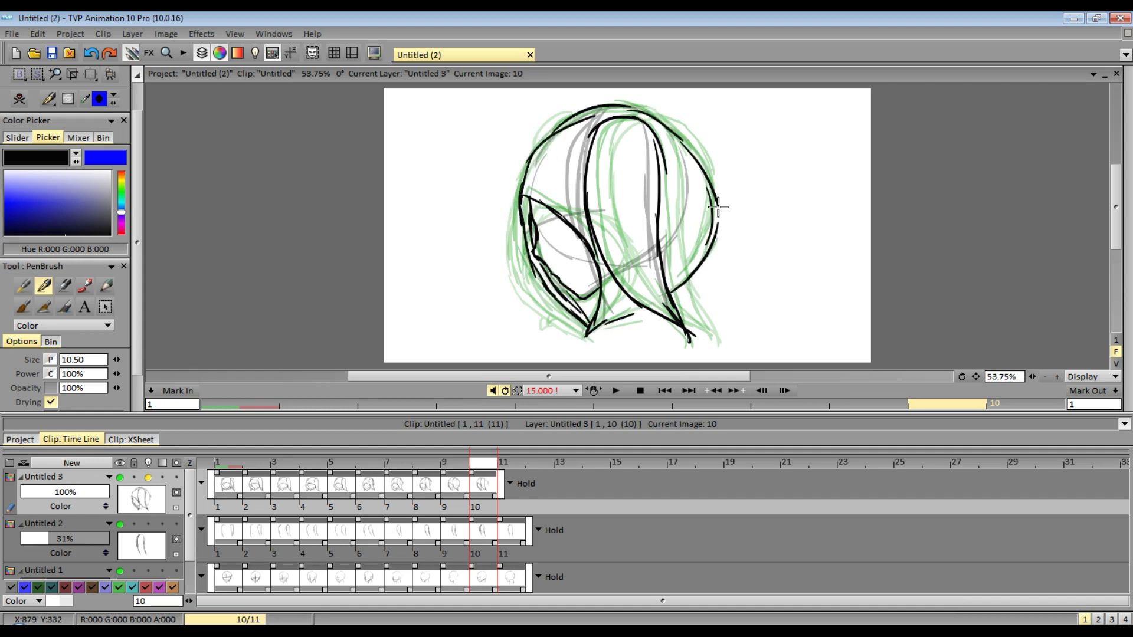
Add frame 11 and draw the face profile and jawline with the pointed hair edges around the narrow face.
{"action": "mouse_move", "coordinate": [1127, 295]}
{"action": "left_click", "coordinate": [1032, 361]}
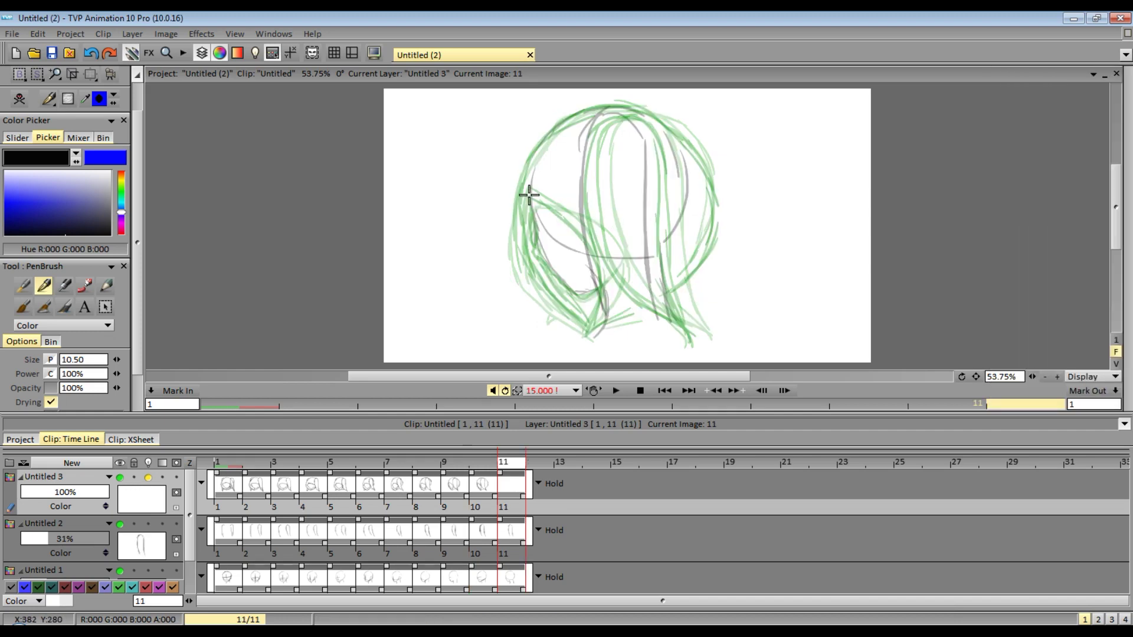
{"action": "left_click_drag", "start_coordinate": [530, 223], "coordinate": [538, 262]}
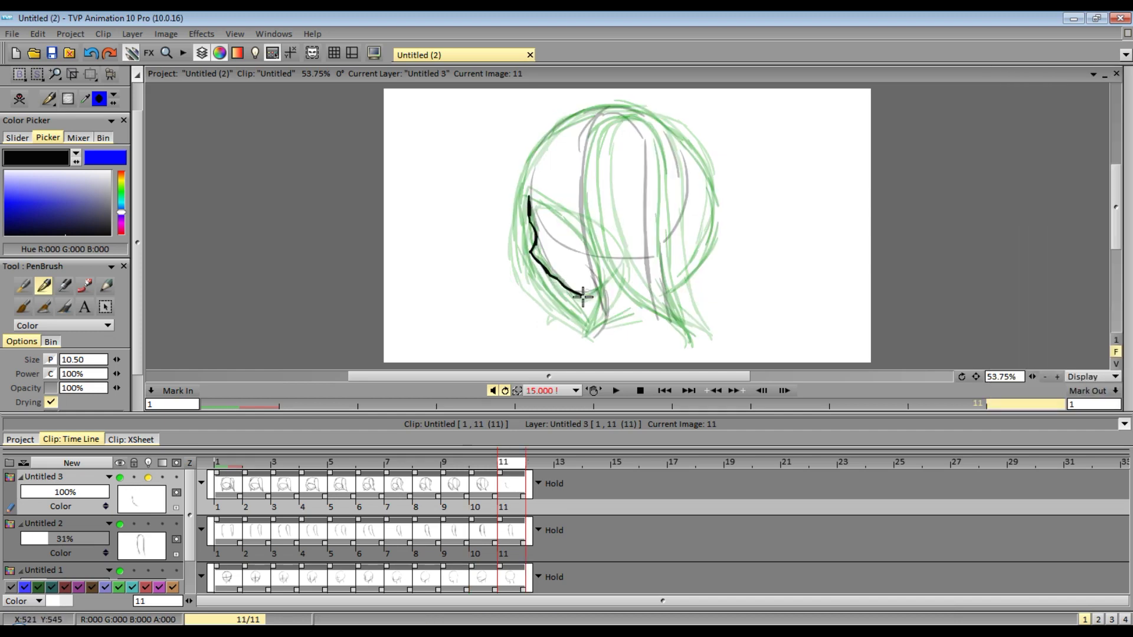
{"action": "mouse_move", "coordinate": [524, 196]}
{"action": "left_mouse_down"}
{"action": "mouse_move", "coordinate": [589, 258]}
{"action": "mouse_move", "coordinate": [582, 328]}
{"action": "mouse_move", "coordinate": [532, 248]}
{"action": "mouse_move", "coordinate": [587, 334]}
{"action": "left_mouse_up"}
{"action": "left_click_drag", "start_coordinate": [519, 205], "coordinate": [588, 332]}
Draw the round outer head contour and the near pigtail tapering to a point on frame 11.
{"action": "mouse_move", "coordinate": [528, 201]}
{"action": "left_mouse_down"}
{"action": "mouse_move", "coordinate": [549, 132]}
{"action": "mouse_move", "coordinate": [645, 101]}
{"action": "mouse_move", "coordinate": [683, 138]}
{"action": "mouse_move", "coordinate": [691, 274]}
{"action": "left_mouse_up"}
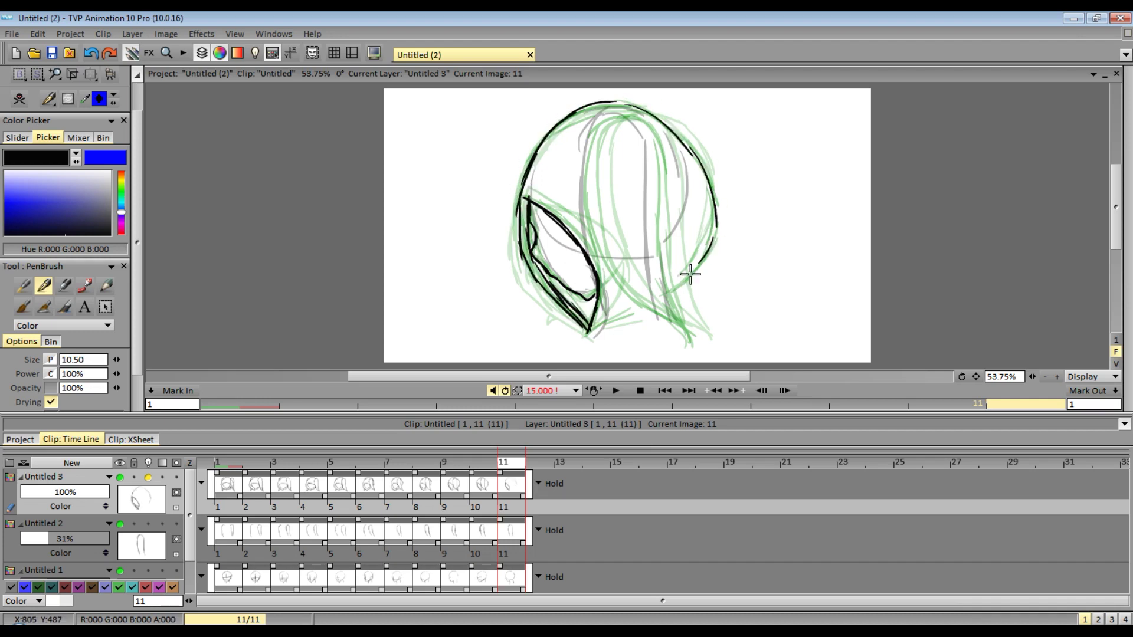
{"action": "mouse_move", "coordinate": [646, 124]}
{"action": "left_mouse_down"}
{"action": "mouse_move", "coordinate": [597, 113]}
{"action": "mouse_move", "coordinate": [620, 295]}
{"action": "mouse_move", "coordinate": [678, 342]}
{"action": "left_mouse_up"}
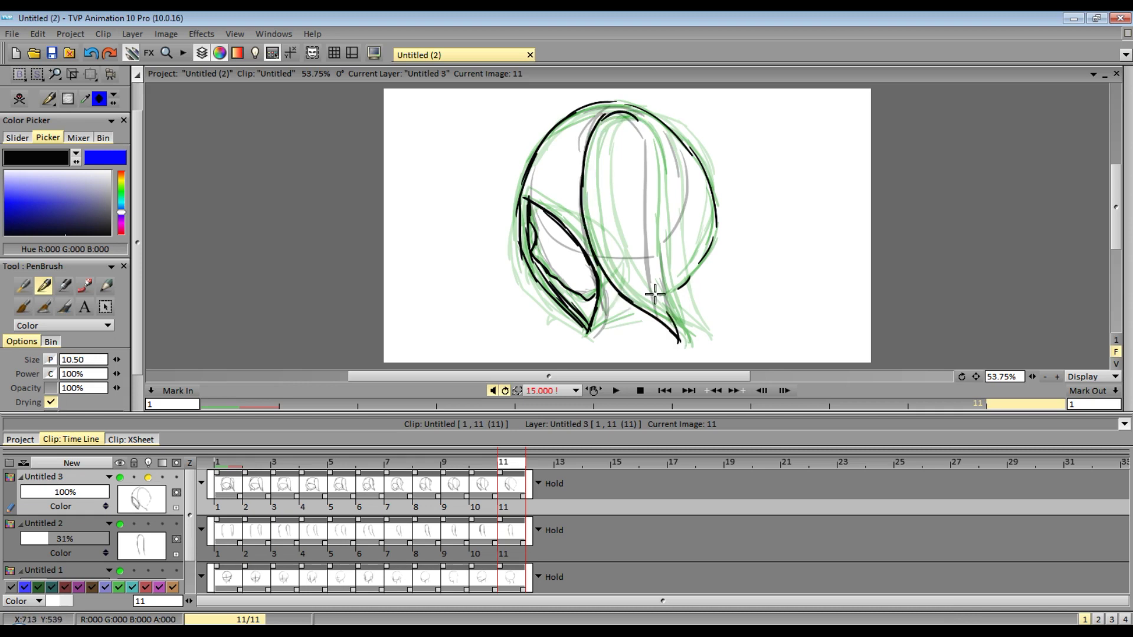
{"action": "left_click_drag", "start_coordinate": [651, 146], "coordinate": [679, 341]}
Hide the rough layers Untitled 2 and Untitled 1 and play back the cleaner head turn.
{"action": "left_click", "coordinate": [120, 525]}
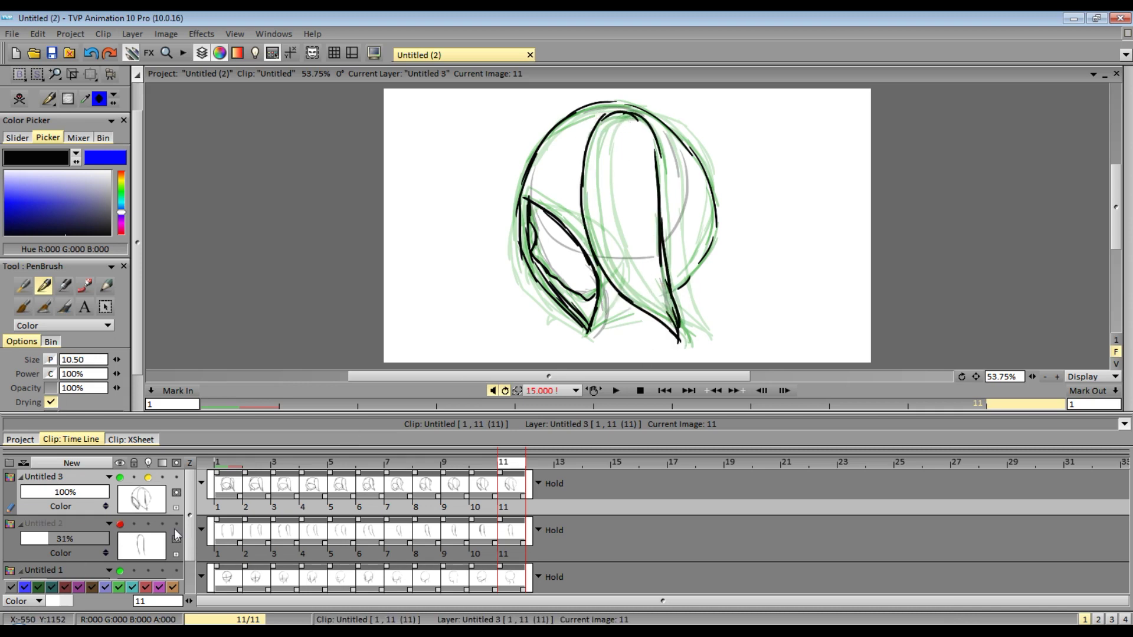
{"action": "scroll", "coordinate": [131, 538], "scroll_direction": "down", "scroll_amount": 1}
{"action": "left_click", "coordinate": [121, 536]}
{"action": "left_click", "coordinate": [615, 391]}
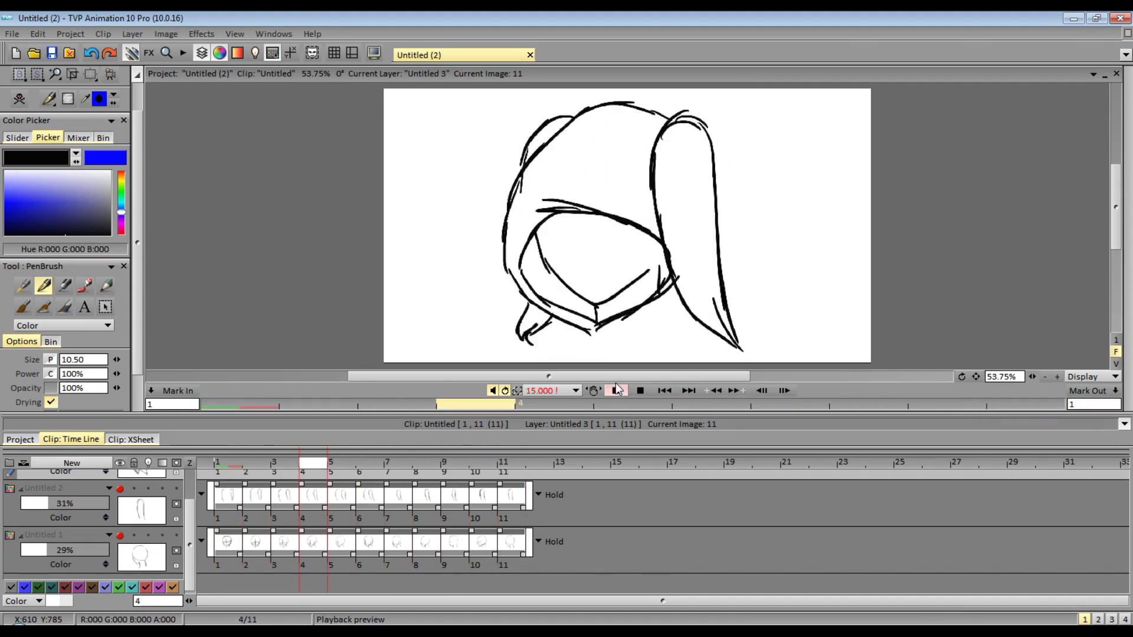
{"action": "left_click", "coordinate": [616, 390]}
Step back and forth through the frames to compare the face profiles, and play back the head turn again.
{"action": "key", "text": "Right"}
{"action": "key", "text": "Right"}
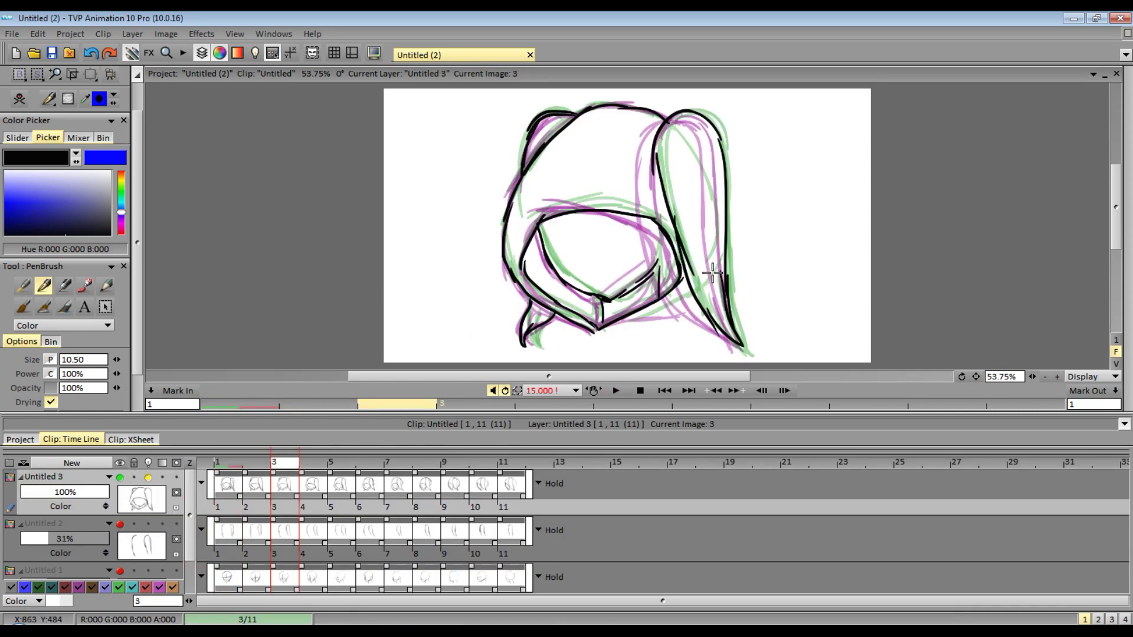
{"action": "key", "text": "Right"}
{"action": "key", "text": "Right"}
{"action": "key", "text": "Right"}
{"action": "key", "text": "Right"}
{"action": "key", "text": "Right"}
{"action": "key", "text": "Right"}
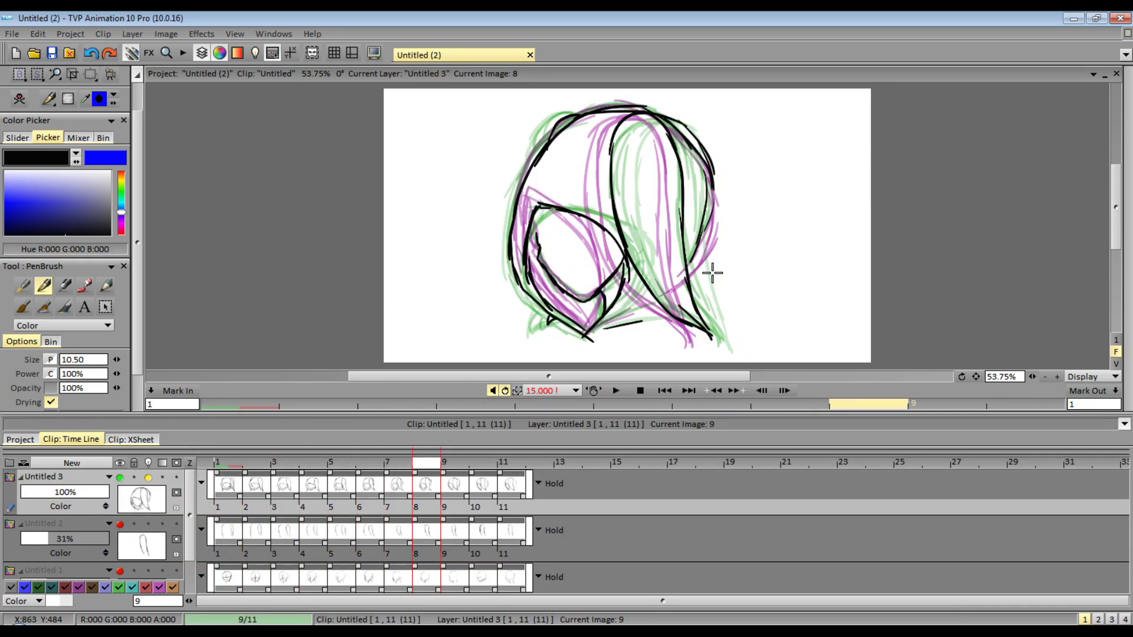
{"action": "key", "text": "Left"}
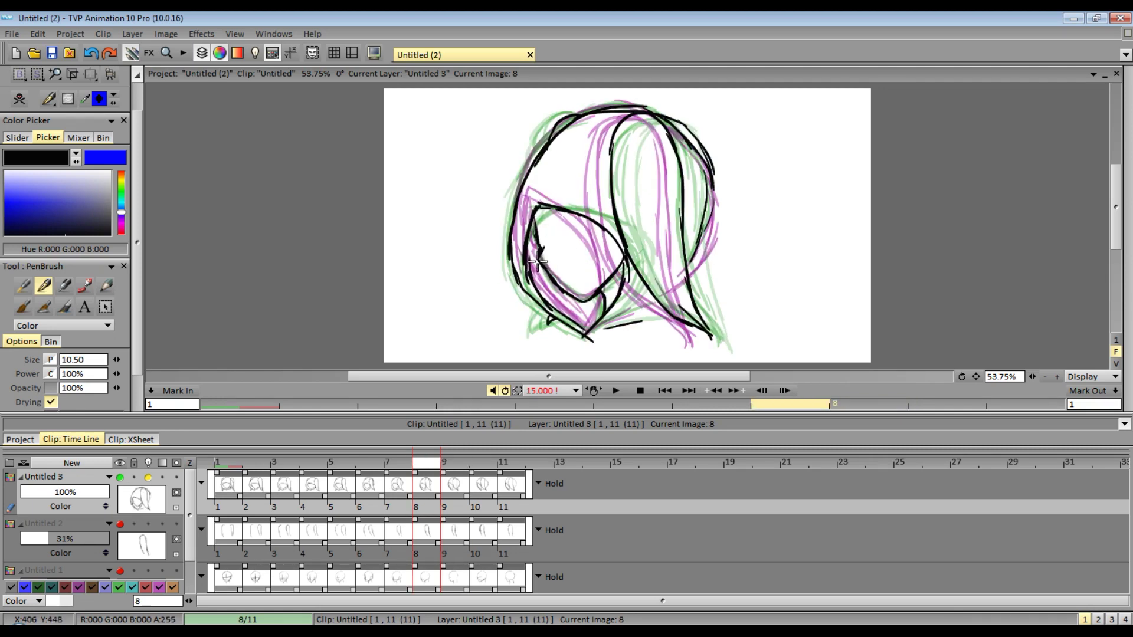
{"action": "key", "text": "Right"}
{"action": "key", "text": "Right"}
{"action": "key", "text": "Left"}
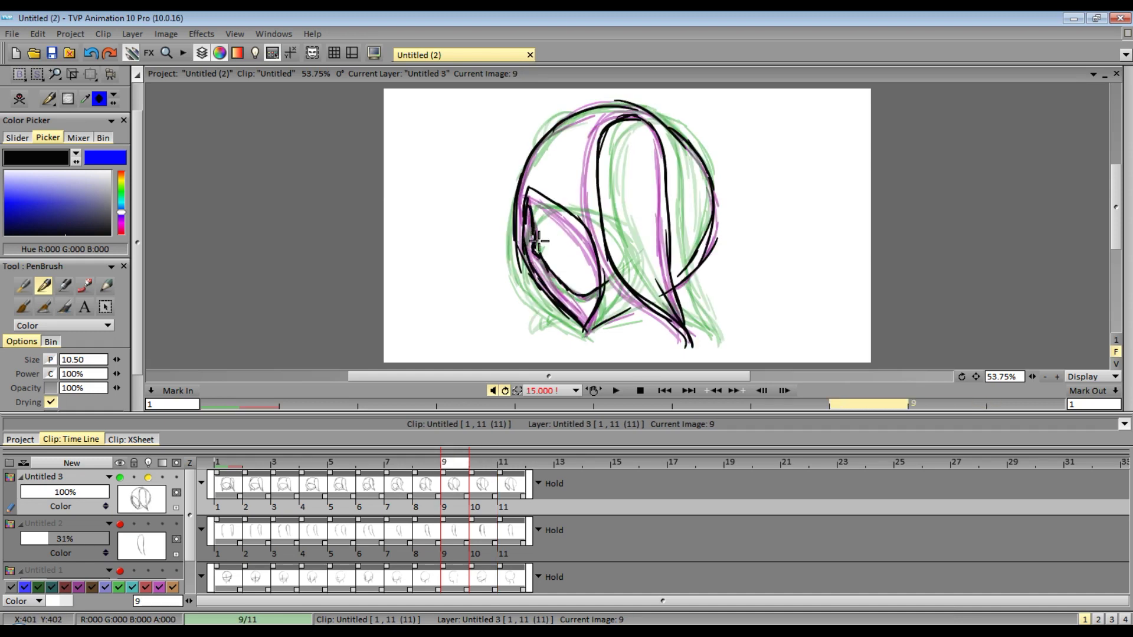
{"action": "key", "text": "Left"}
{"action": "key", "text": "Left"}
{"action": "key", "text": "Right"}
{"action": "key", "text": "Left"}
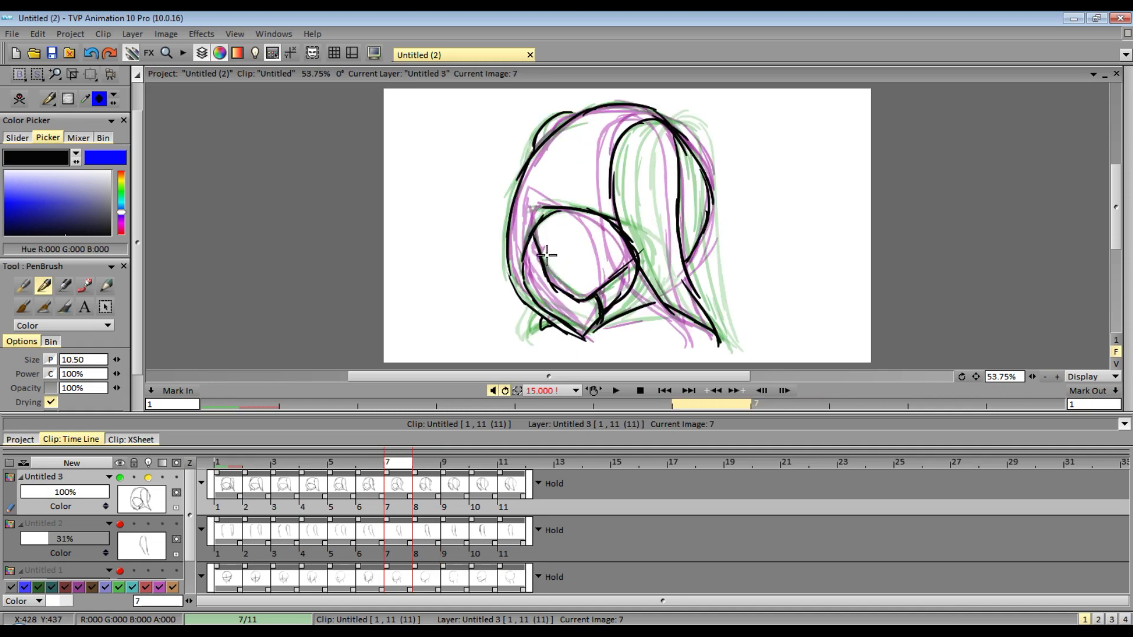
{"action": "key", "text": "Left"}
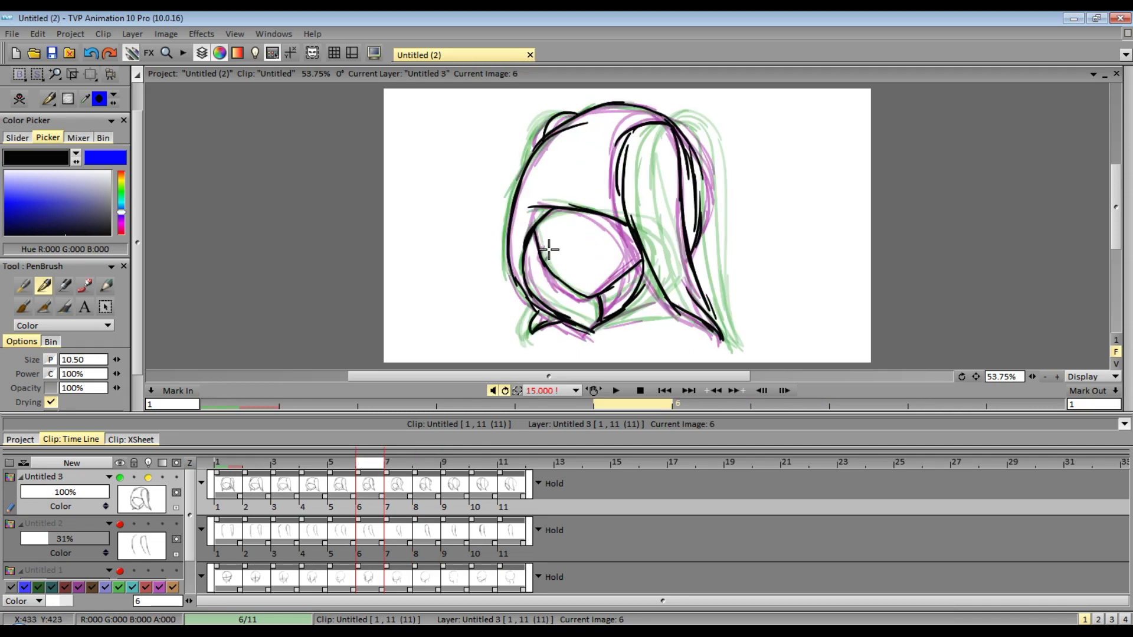
{"action": "left_click", "coordinate": [616, 390]}
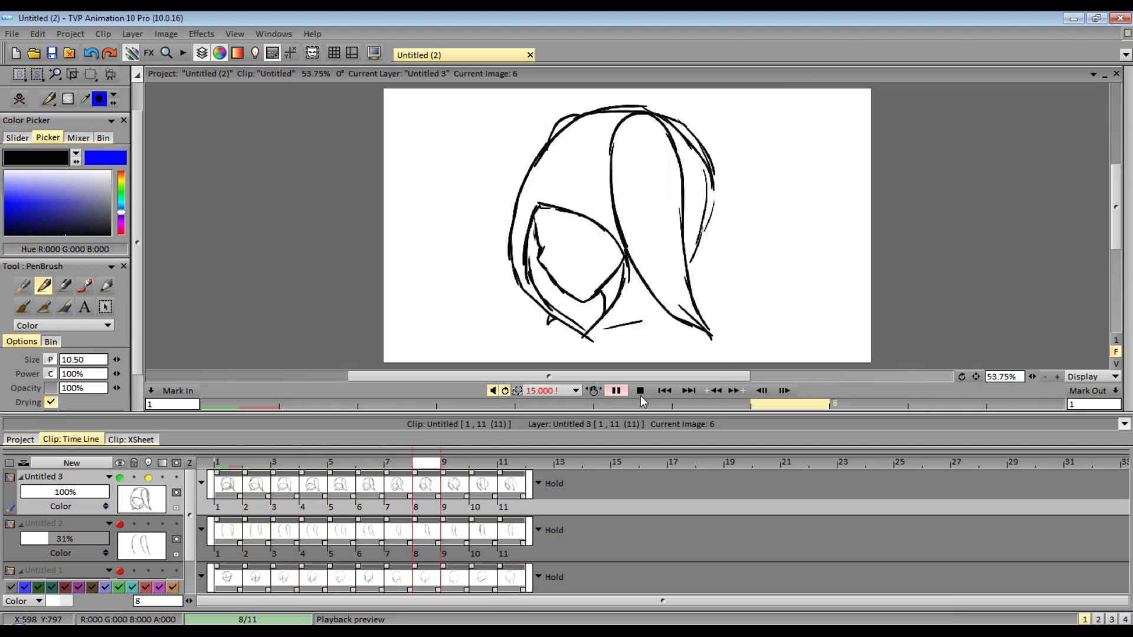
{"action": "left_click", "coordinate": [617, 390]}
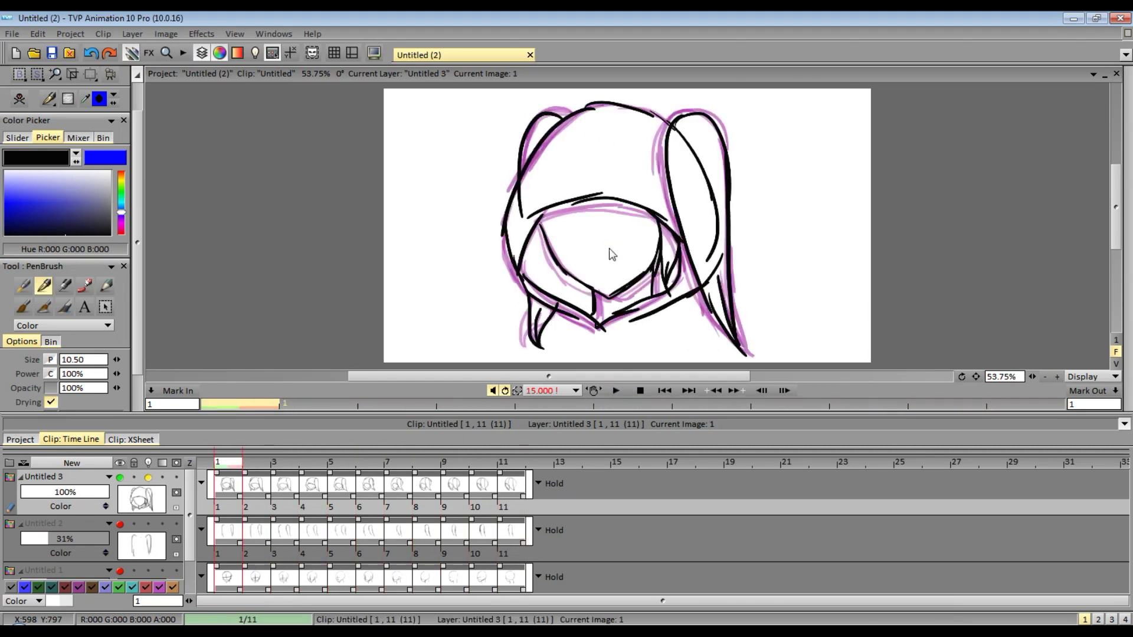
Draw a curved eye-level line across the face on frames 1 and 2.
{"action": "mouse_move", "coordinate": [555, 253]}
{"action": "left_mouse_down"}
{"action": "mouse_move", "coordinate": [617, 233]}
{"action": "mouse_move", "coordinate": [640, 242]}
{"action": "left_mouse_up"}
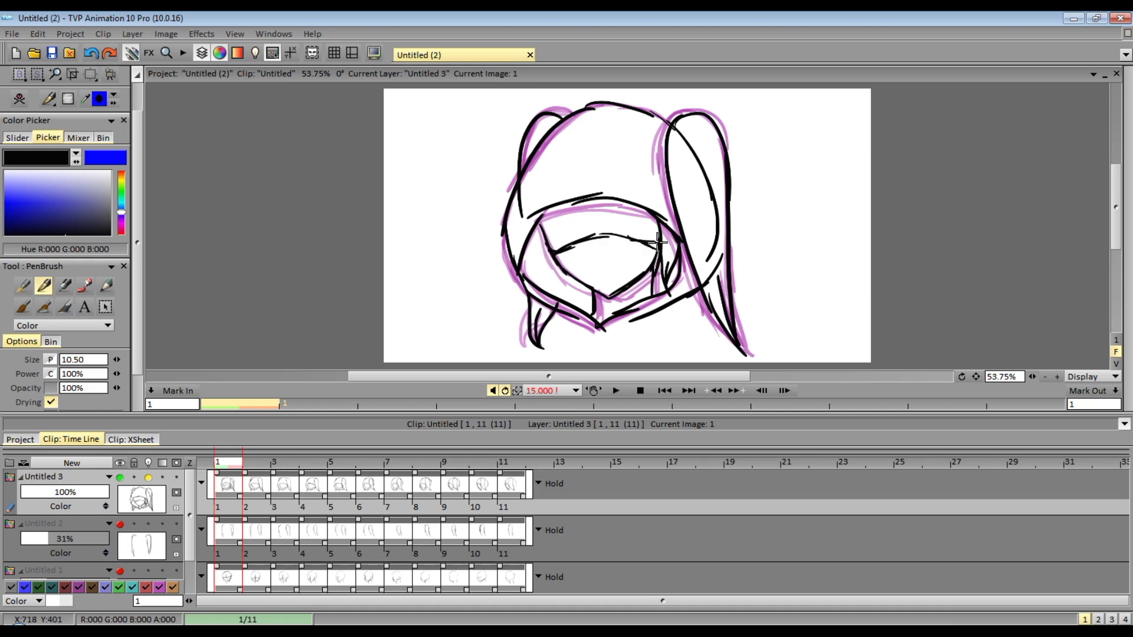
{"action": "key", "text": "Right"}
{"action": "mouse_move", "coordinate": [543, 255]}
{"action": "left_mouse_down"}
{"action": "mouse_move", "coordinate": [588, 239]}
{"action": "mouse_move", "coordinate": [666, 237]}
{"action": "left_mouse_up"}
{"action": "mouse_move", "coordinate": [573, 252]}
{"action": "left_mouse_down"}
{"action": "mouse_move", "coordinate": [611, 233]}
{"action": "mouse_move", "coordinate": [658, 239]}
{"action": "left_mouse_up"}
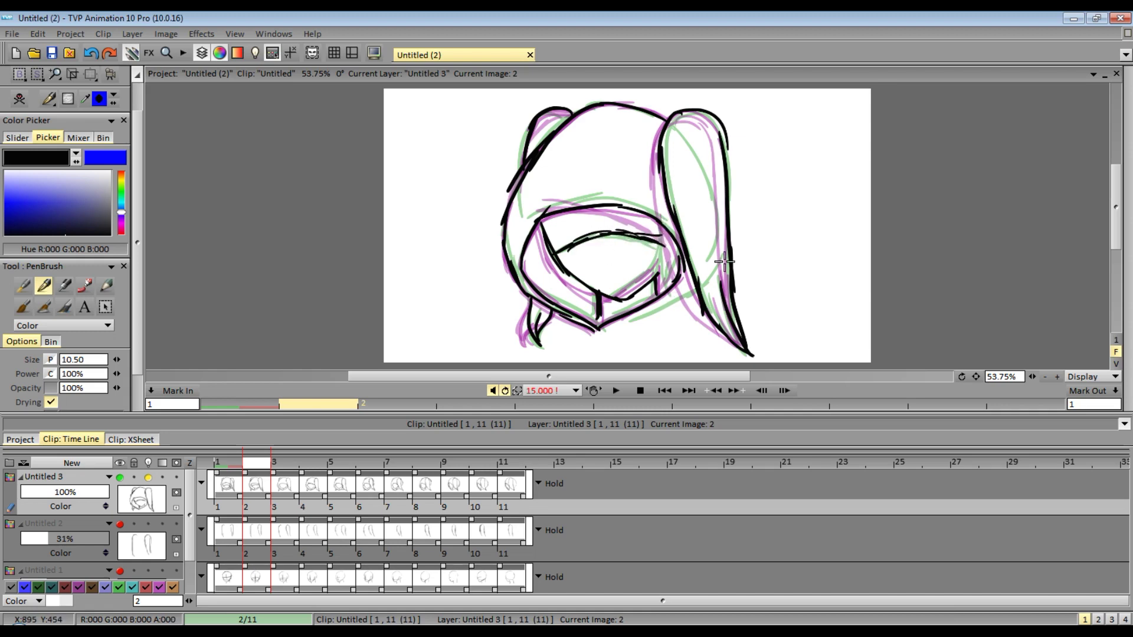
Start the eye-level line on frame 3 and show the rough layer Untitled 1 as a guide.
{"action": "key", "text": "Right"}
{"action": "left_click_drag", "start_coordinate": [543, 251], "coordinate": [576, 239]}
{"action": "left_click_drag", "start_coordinate": [189, 534], "coordinate": [190, 565]}
{"action": "left_click", "coordinate": [121, 534]}
{"action": "left_click", "coordinate": [189, 513]}
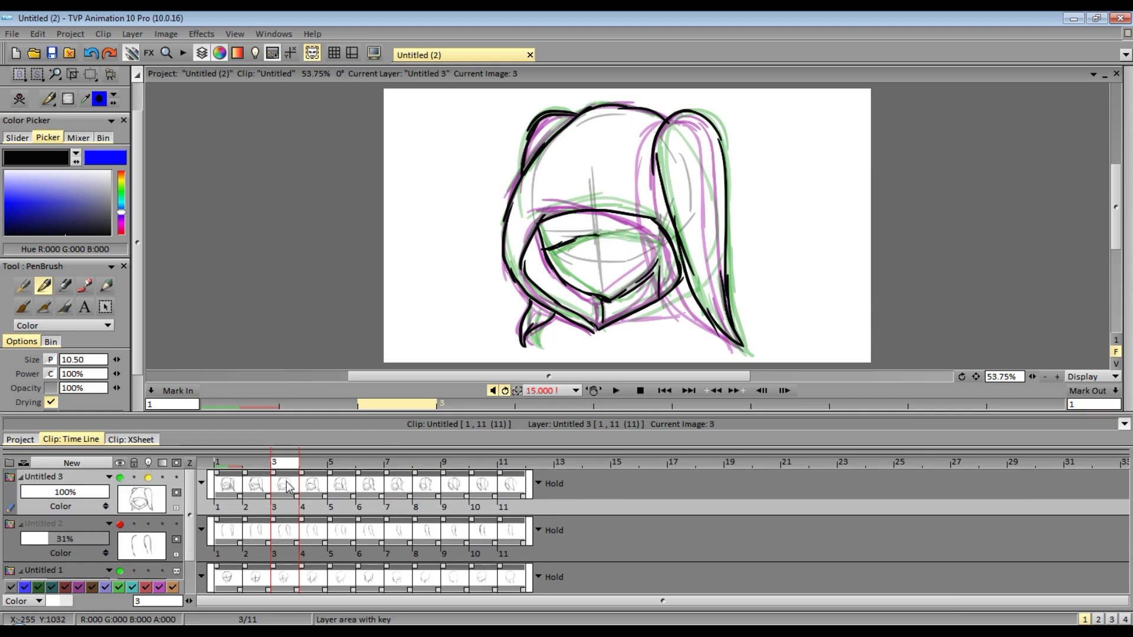
{"action": "left_click_drag", "start_coordinate": [599, 234], "coordinate": [633, 229]}
{"action": "mouse_move", "coordinate": [596, 231]}
{"action": "left_mouse_down"}
{"action": "mouse_move", "coordinate": [600, 273]}
{"action": "mouse_move", "coordinate": [608, 261]}
{"action": "left_mouse_up"}
{"action": "key", "text": "ctrl+z"}
{"action": "key", "text": "ctrl+z"}
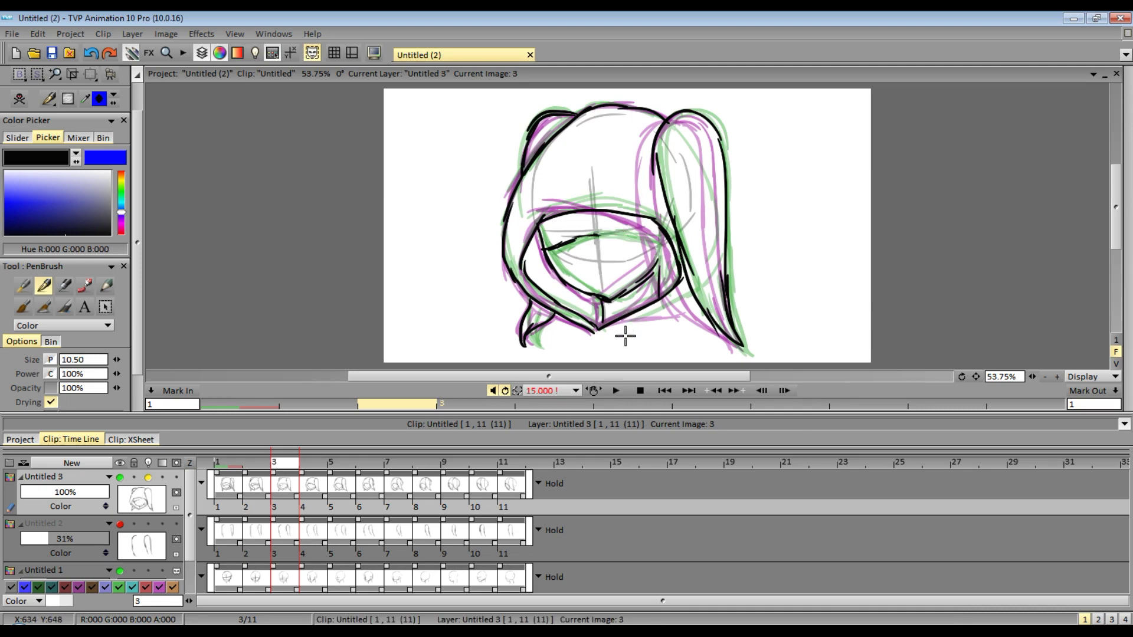
{"action": "scroll", "coordinate": [183, 569], "scroll_direction": "down", "scroll_amount": 1}
{"action": "scroll", "coordinate": [183, 570], "scroll_direction": "up", "scroll_amount": 1}
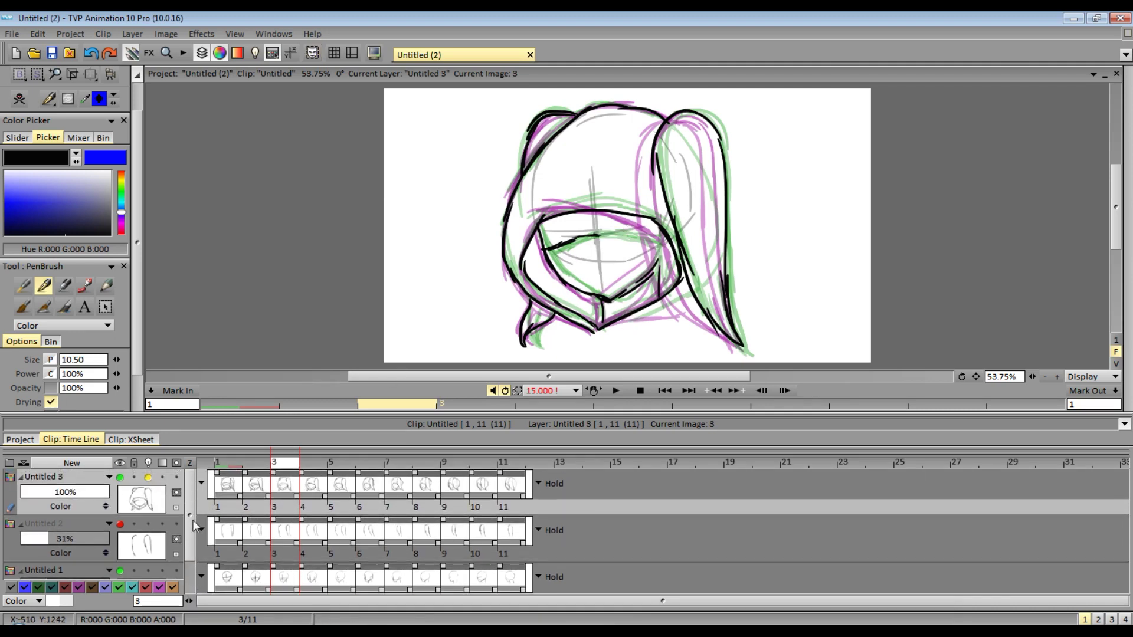
Draw the curved eye-level line across the face on frames 4 to 7, following the turn of the rough head.
{"action": "key", "text": "Right"}
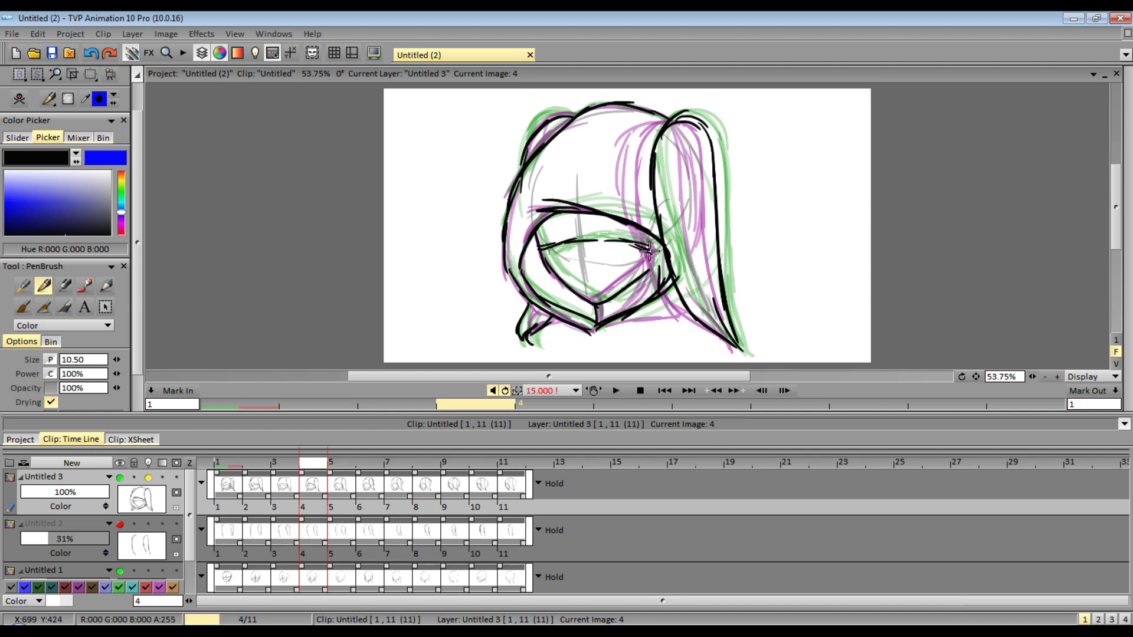
{"action": "key", "text": "Right"}
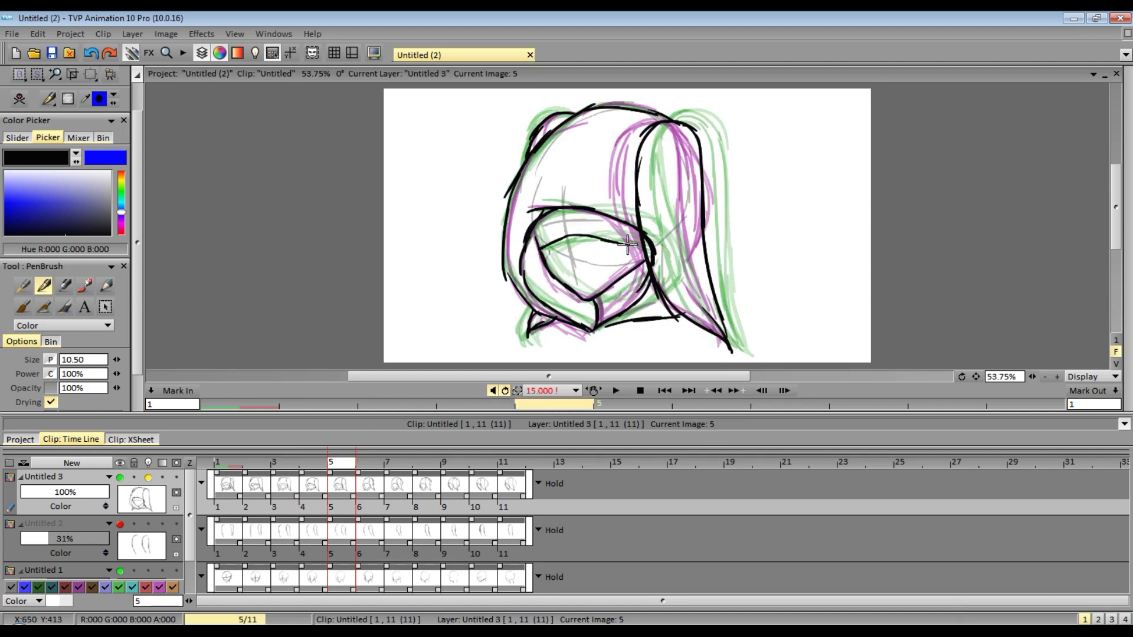
{"action": "key", "text": "Right"}
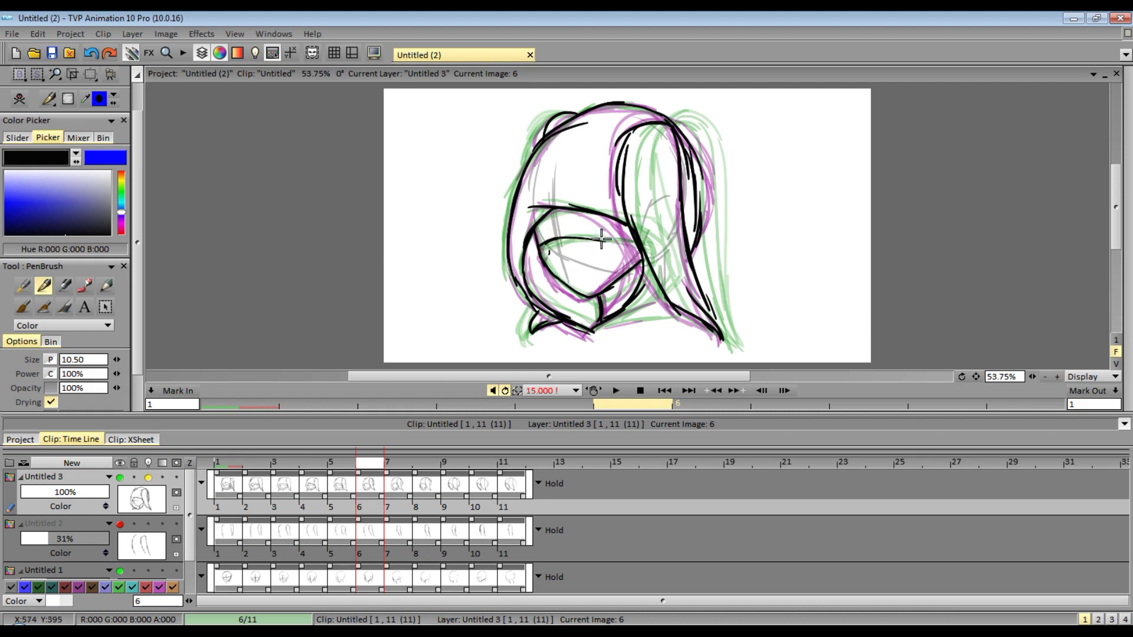
{"action": "key", "text": "Right"}
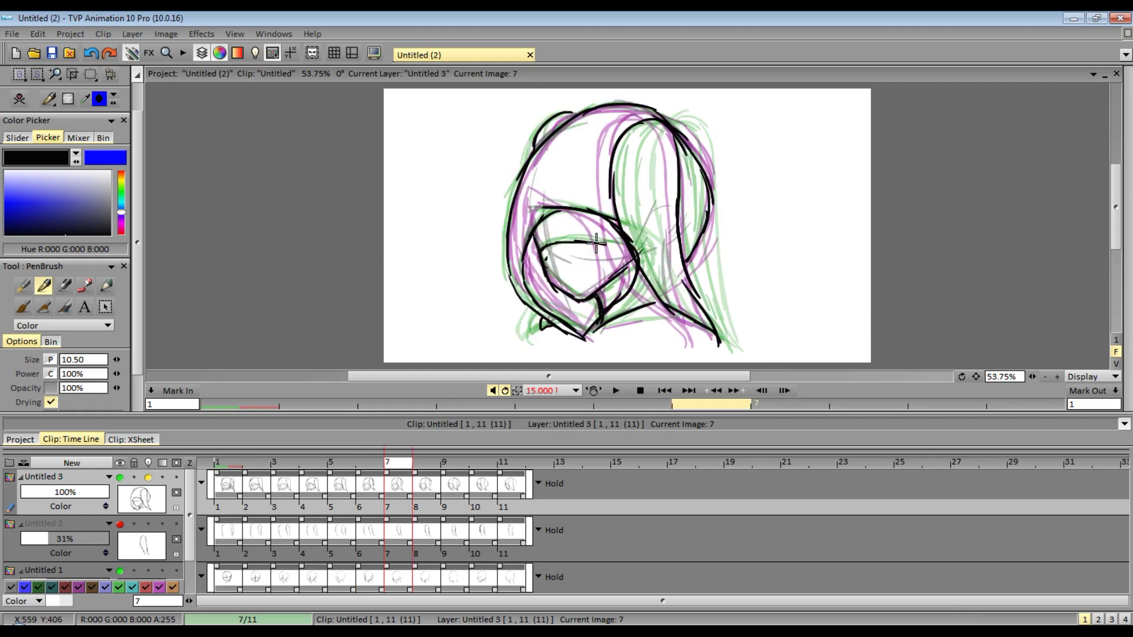
Draw the eye-level line across the narrowing face on frames 8 to 11 and play back the animation.
{"action": "key", "text": "Right"}
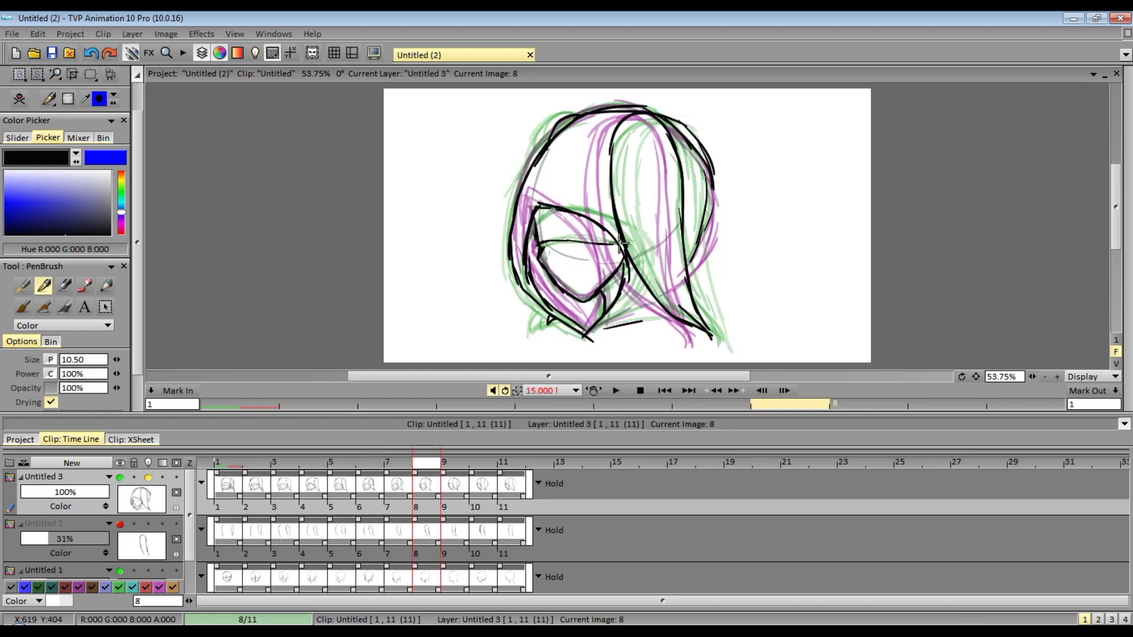
{"action": "key", "text": "Right"}
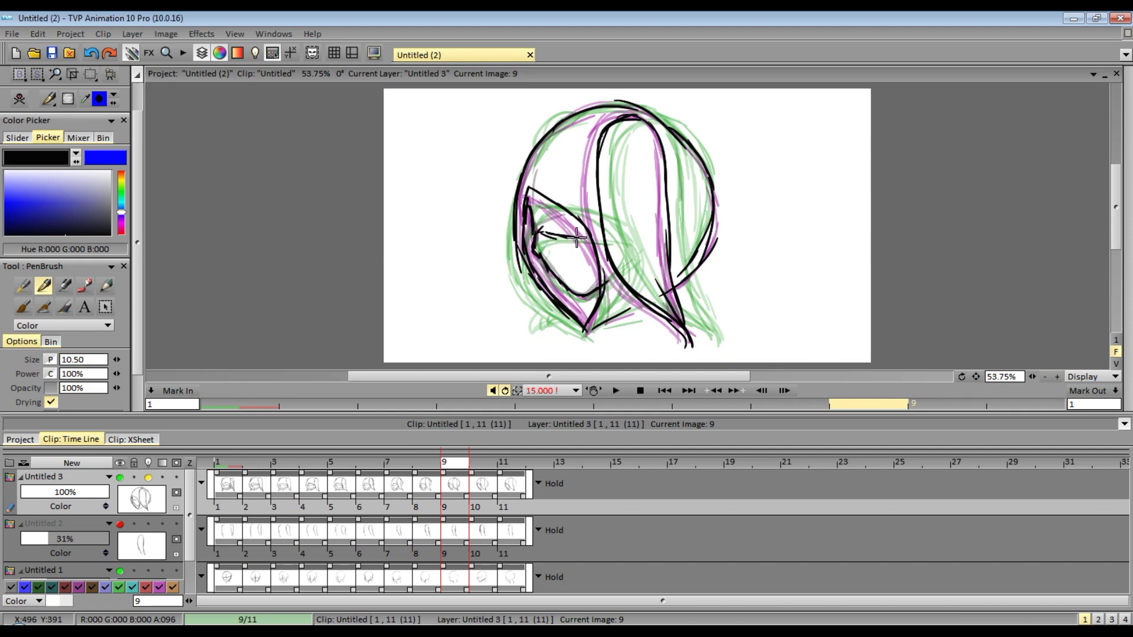
{"action": "key", "text": "Right"}
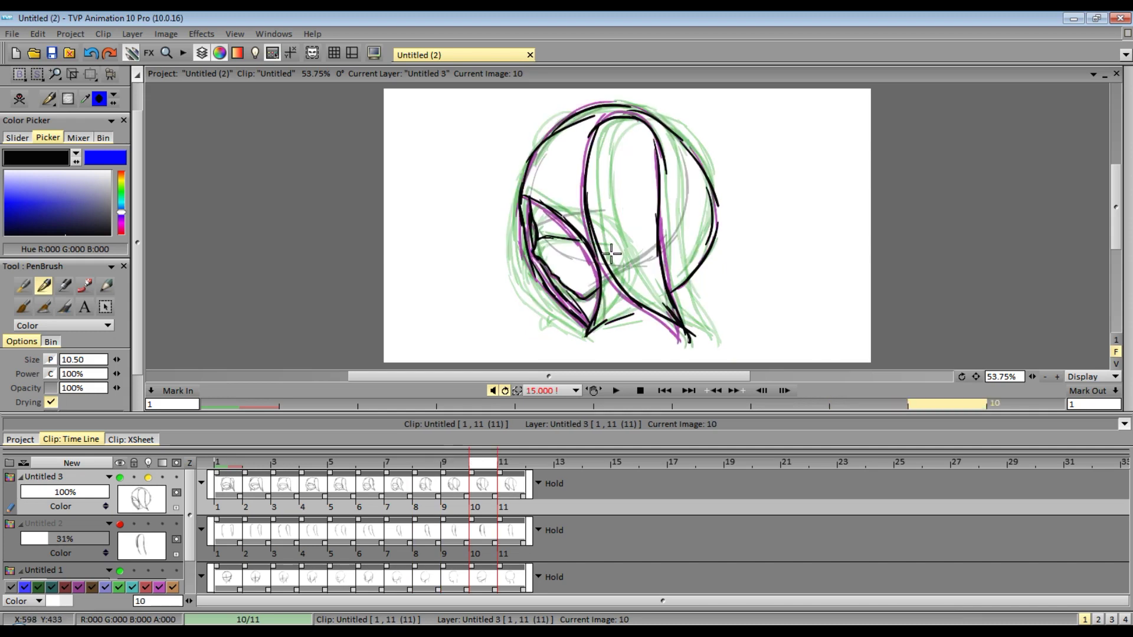
{"action": "key", "text": "Right"}
{"action": "left_click", "coordinate": [615, 391]}
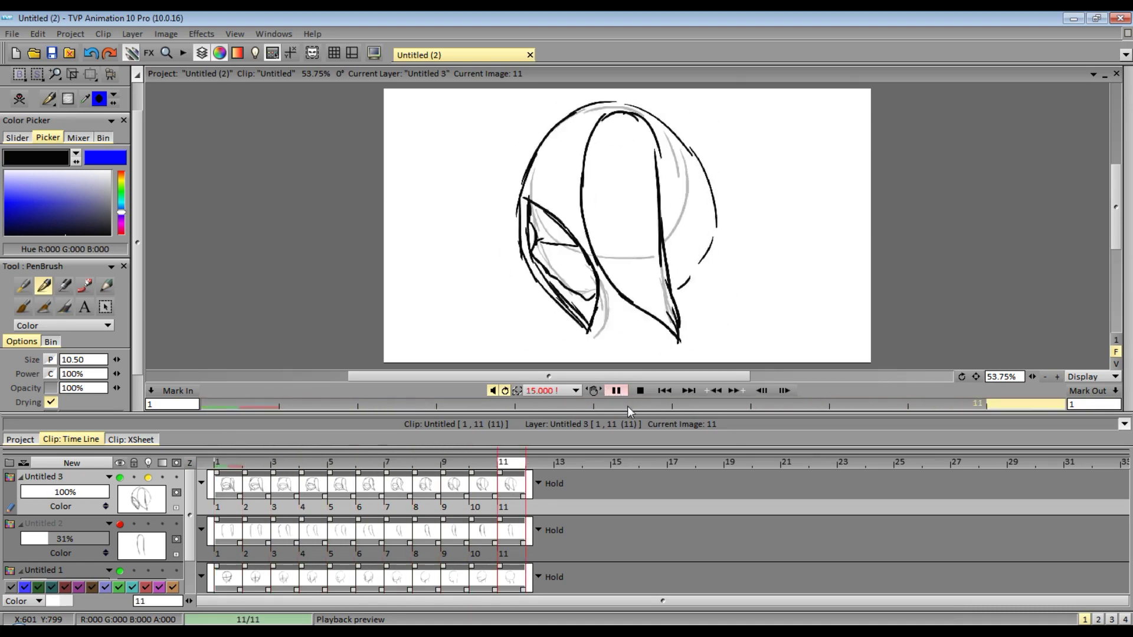
{"action": "key", "text": "space"}
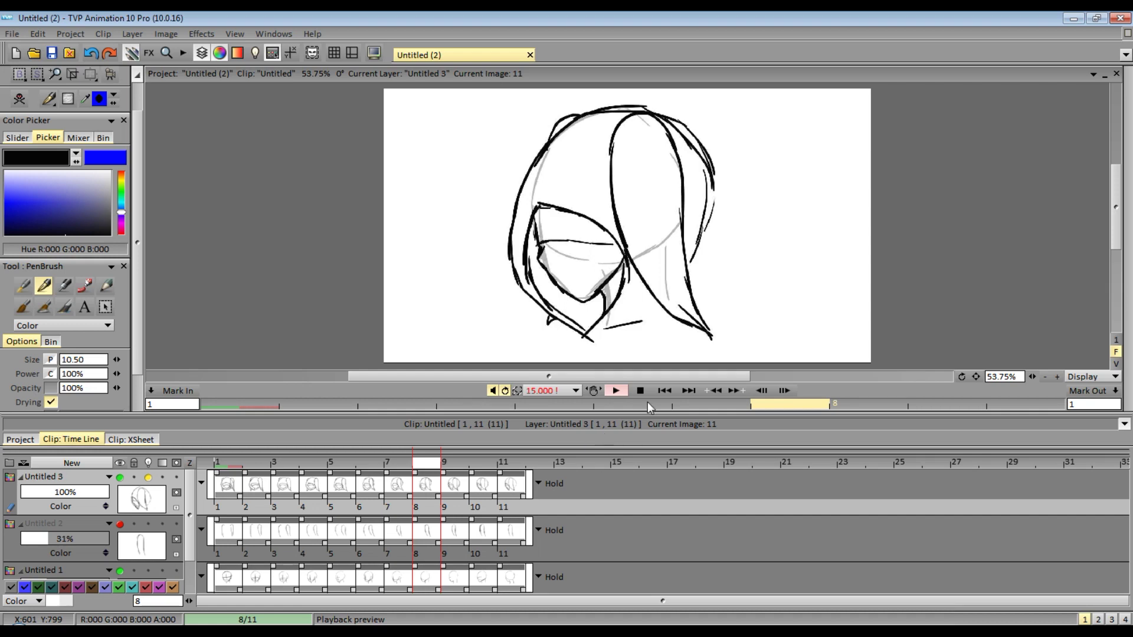
Stop playback on frame 1, set the PenBrush size to 7.50 and hide the rough layer Untitled 1.
{"action": "left_click", "coordinate": [616, 391]}
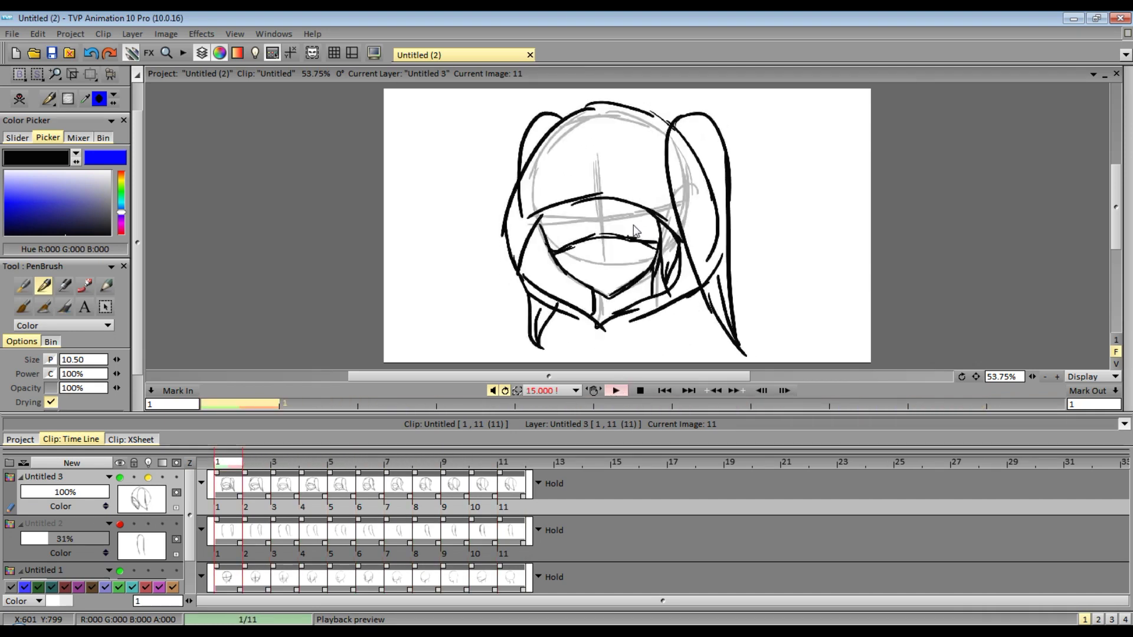
{"action": "scroll", "coordinate": [1032, 381], "scroll_direction": "up", "scroll_amount": 1}
{"action": "left_click_drag", "start_coordinate": [1044, 359], "coordinate": [1065, 354]}
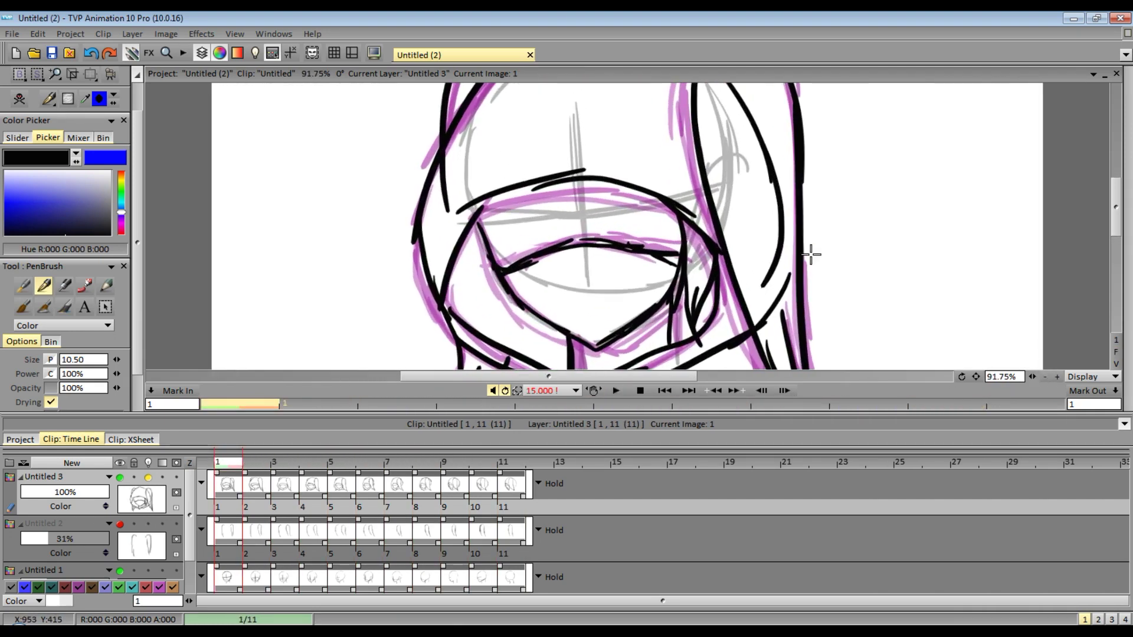
{"action": "left_click_drag", "start_coordinate": [116, 359], "coordinate": [105, 362]}
{"action": "left_click_drag", "start_coordinate": [187, 516], "coordinate": [188, 547]}
{"action": "left_click", "coordinate": [120, 534]}
{"action": "scroll", "coordinate": [183, 546], "scroll_direction": "up", "scroll_amount": 1}
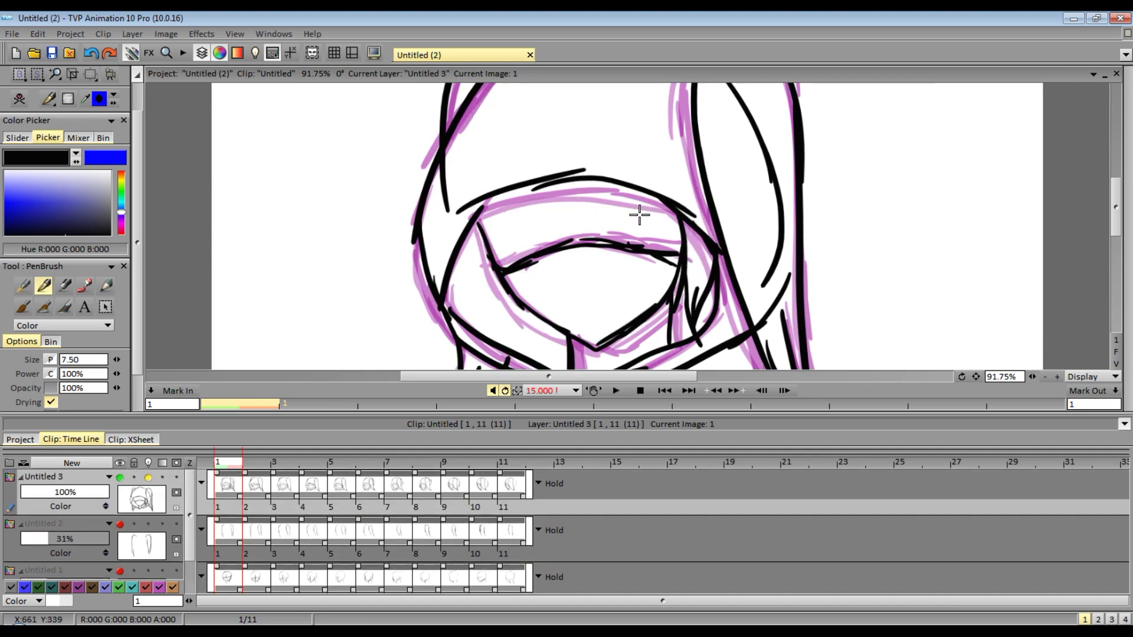
{"action": "mouse_move", "coordinate": [630, 207]}
{"action": "left_mouse_down"}
{"action": "mouse_move", "coordinate": [606, 217]}
{"action": "mouse_move", "coordinate": [657, 219]}
{"action": "mouse_move", "coordinate": [610, 219]}
{"action": "mouse_move", "coordinate": [642, 234]}
{"action": "left_mouse_up"}
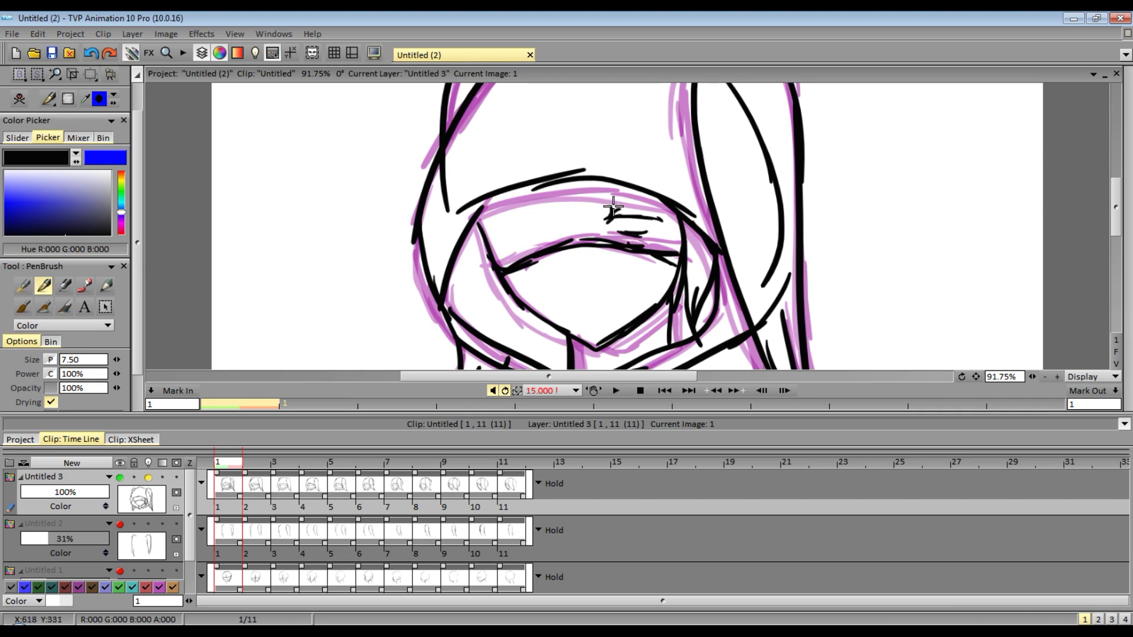
{"action": "mouse_move", "coordinate": [507, 220]}
{"action": "left_mouse_down"}
{"action": "mouse_move", "coordinate": [546, 225]}
{"action": "mouse_move", "coordinate": [542, 209]}
{"action": "mouse_move", "coordinate": [538, 226]}
{"action": "mouse_move", "coordinate": [519, 230]}
{"action": "mouse_move", "coordinate": [507, 230]}
{"action": "left_mouse_up"}
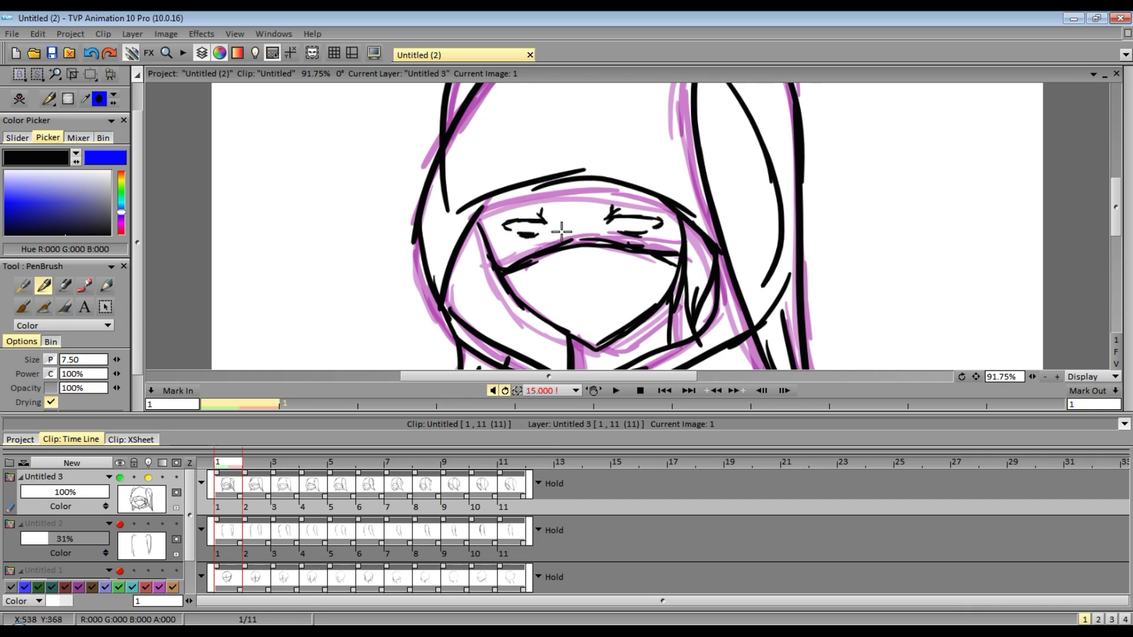
{"action": "key", "text": "ctrl+z"}
{"action": "key", "text": "ctrl+z"}
{"action": "key", "text": "ctrl+z"}
{"action": "key", "text": "ctrl+z"}
{"action": "key", "text": "ctrl+z"}
{"action": "key", "text": "ctrl+z"}
{"action": "key", "text": "ctrl+z"}
{"action": "key", "text": "ctrl+z"}
{"action": "key", "text": "ctrl+z"}
{"action": "key", "text": "ctrl+z"}
{"action": "key", "text": "ctrl+z"}
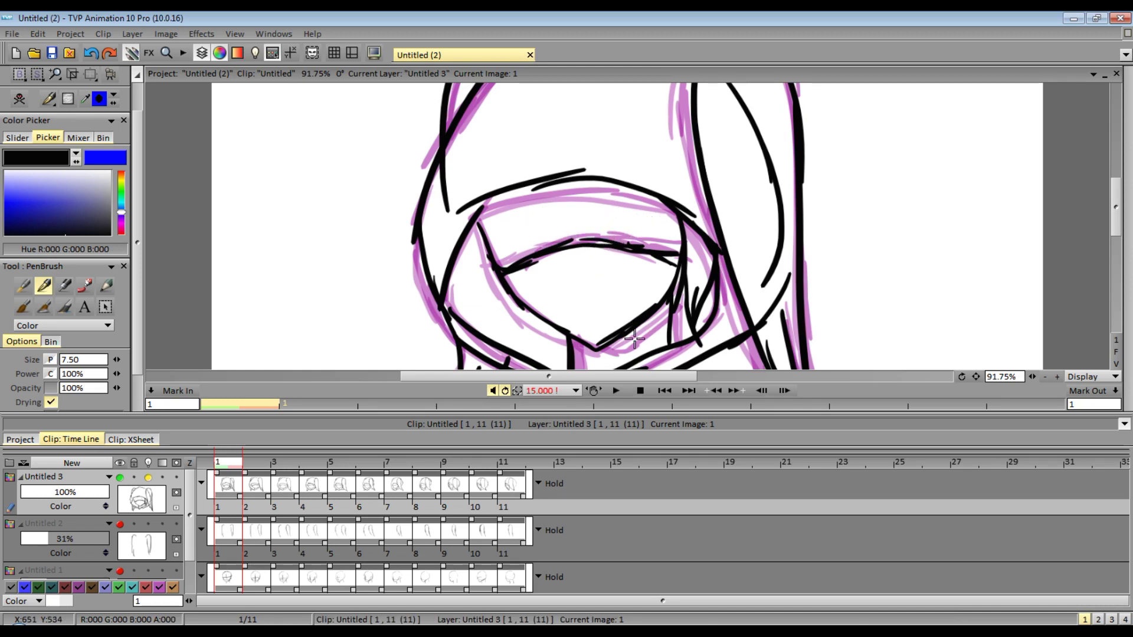
Draw two open, rounded eyes just above the eye-level line on frames 1 and 2.
{"action": "mouse_move", "coordinate": [597, 214]}
{"action": "left_mouse_down"}
{"action": "mouse_move", "coordinate": [651, 204]}
{"action": "mouse_move", "coordinate": [660, 213]}
{"action": "mouse_move", "coordinate": [611, 203]}
{"action": "mouse_move", "coordinate": [598, 216]}
{"action": "mouse_move", "coordinate": [651, 207]}
{"action": "mouse_move", "coordinate": [620, 232]}
{"action": "mouse_move", "coordinate": [643, 229]}
{"action": "left_mouse_up"}
{"action": "left_click_drag", "start_coordinate": [659, 210], "coordinate": [651, 224]}
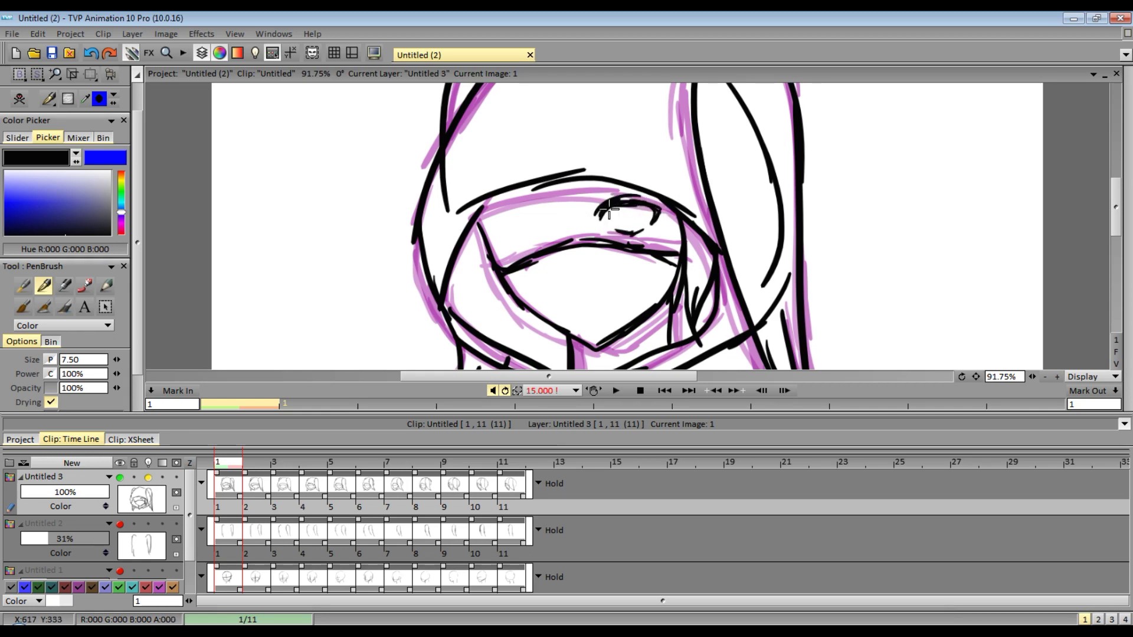
{"action": "mouse_move", "coordinate": [529, 209]}
{"action": "left_mouse_down"}
{"action": "mouse_move", "coordinate": [546, 225]}
{"action": "mouse_move", "coordinate": [535, 210]}
{"action": "mouse_move", "coordinate": [505, 235]}
{"action": "mouse_move", "coordinate": [510, 218]}
{"action": "mouse_move", "coordinate": [537, 240]}
{"action": "left_mouse_up"}
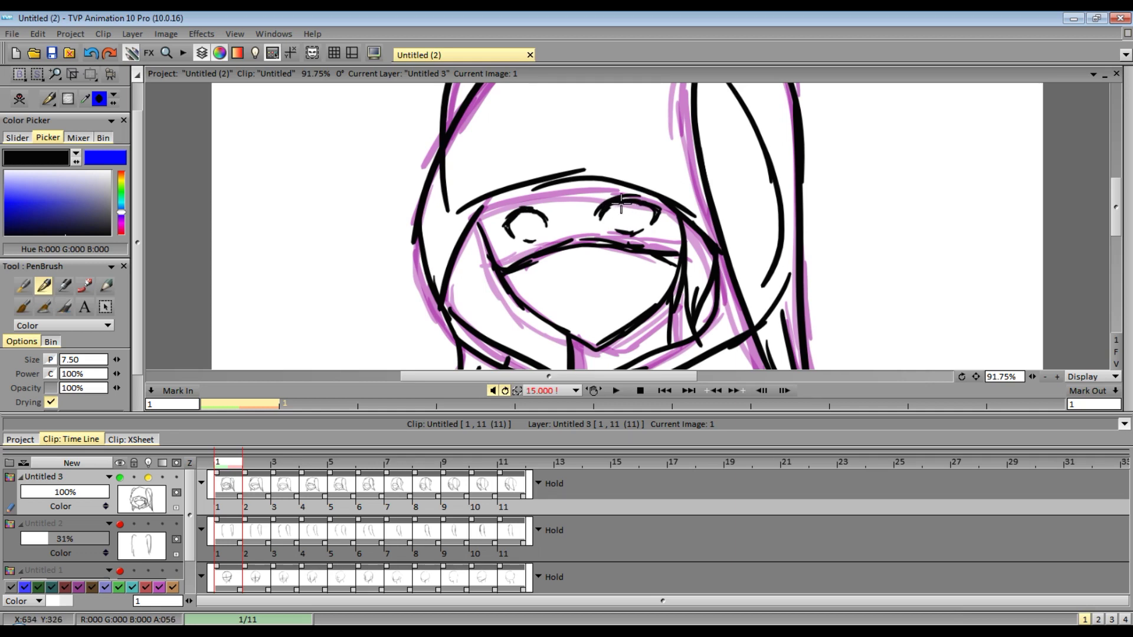
{"action": "key", "text": "Right"}
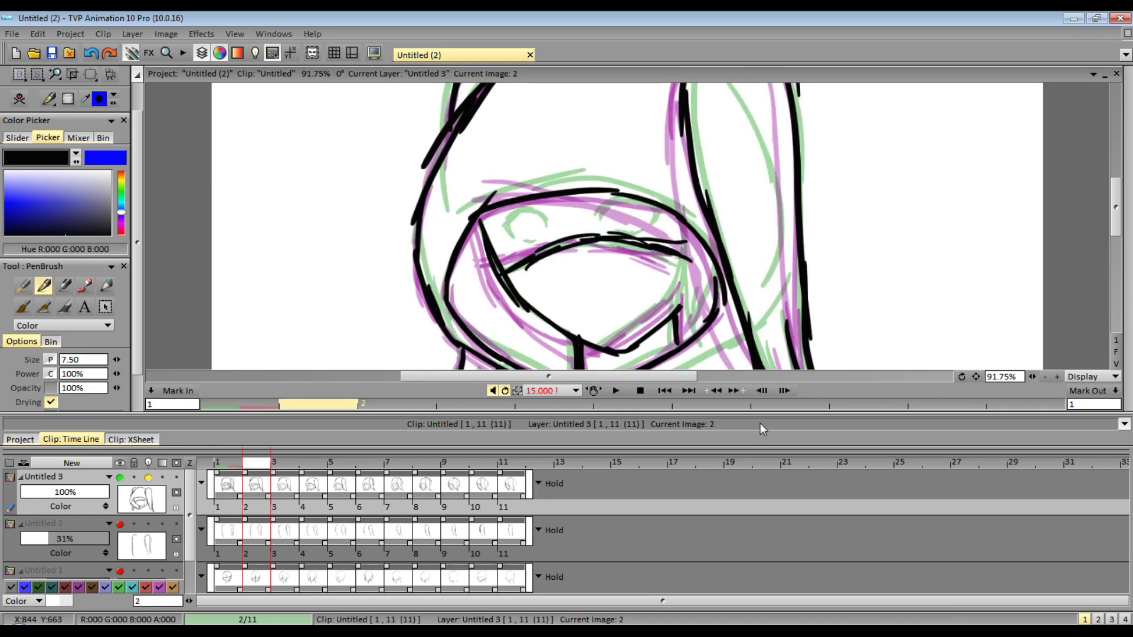
{"action": "mouse_move", "coordinate": [608, 214]}
{"action": "left_mouse_down"}
{"action": "mouse_move", "coordinate": [656, 207]}
{"action": "mouse_move", "coordinate": [614, 211]}
{"action": "mouse_move", "coordinate": [635, 203]}
{"action": "mouse_move", "coordinate": [655, 215]}
{"action": "mouse_move", "coordinate": [630, 231]}
{"action": "mouse_move", "coordinate": [640, 232]}
{"action": "mouse_move", "coordinate": [665, 223]}
{"action": "left_mouse_up"}
{"action": "mouse_move", "coordinate": [553, 222]}
{"action": "left_mouse_down"}
{"action": "mouse_move", "coordinate": [531, 210]}
{"action": "mouse_move", "coordinate": [517, 218]}
{"action": "left_mouse_up"}
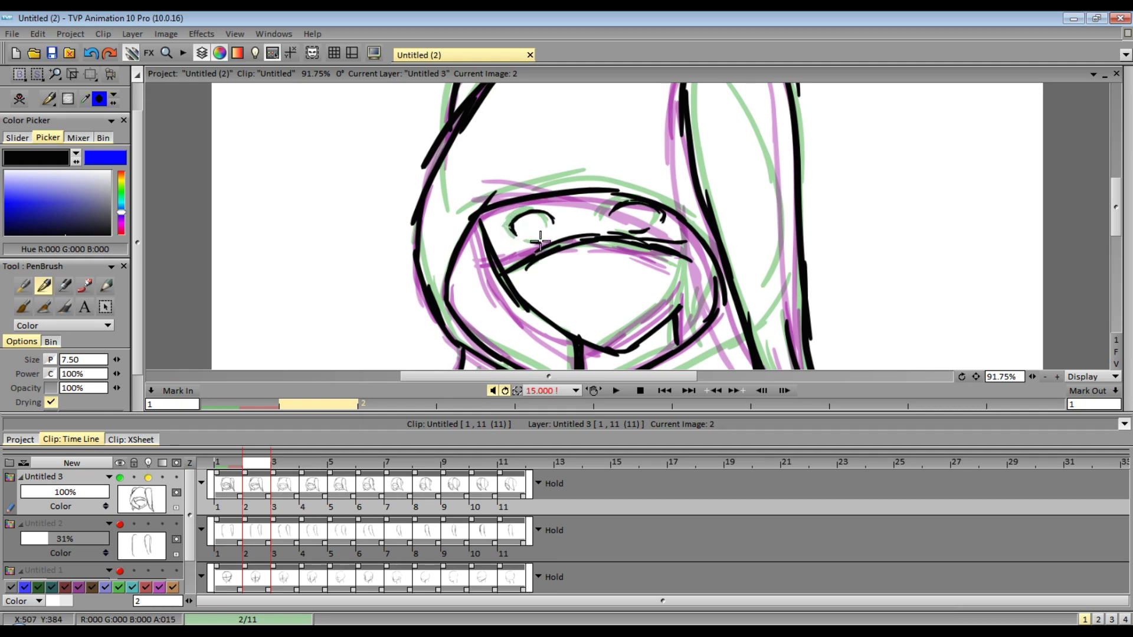
Draw the eyes on frames 3 and 4, narrowing the lids to half closed and shifting them with the head turn.
{"action": "key", "text": "Right"}
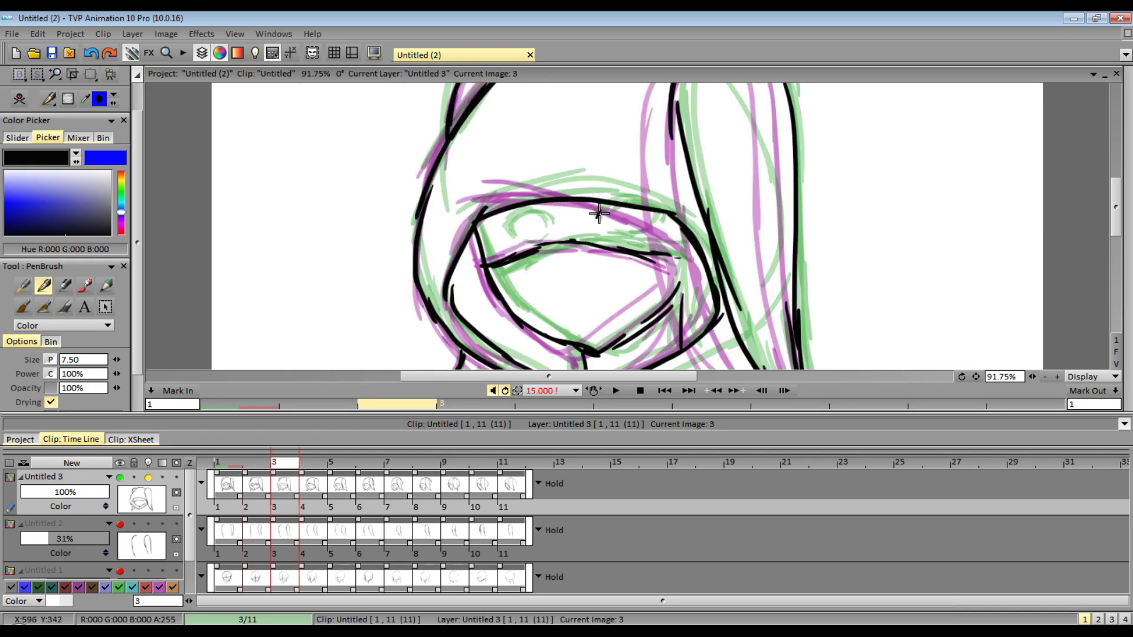
{"action": "mouse_move", "coordinate": [589, 217]}
{"action": "left_mouse_down"}
{"action": "mouse_move", "coordinate": [627, 217]}
{"action": "mouse_move", "coordinate": [614, 234]}
{"action": "mouse_move", "coordinate": [629, 231]}
{"action": "left_mouse_up"}
{"action": "mouse_move", "coordinate": [513, 222]}
{"action": "left_mouse_down"}
{"action": "mouse_move", "coordinate": [523, 229]}
{"action": "mouse_move", "coordinate": [494, 232]}
{"action": "left_mouse_up"}
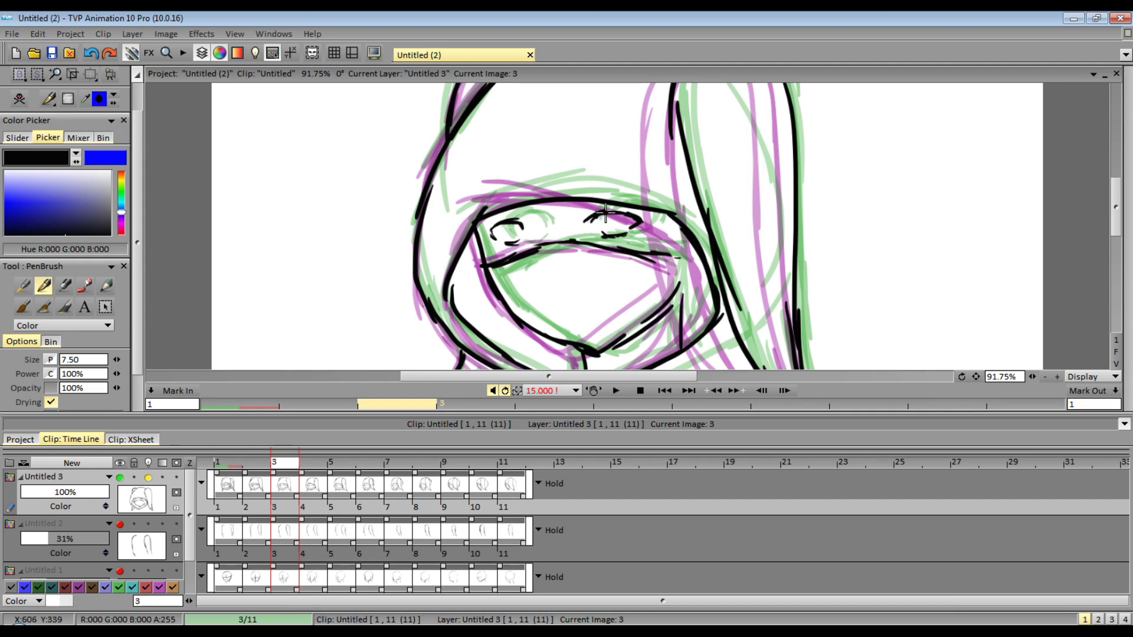
{"action": "left_click_drag", "start_coordinate": [507, 243], "coordinate": [524, 241]}
{"action": "key", "text": "Right"}
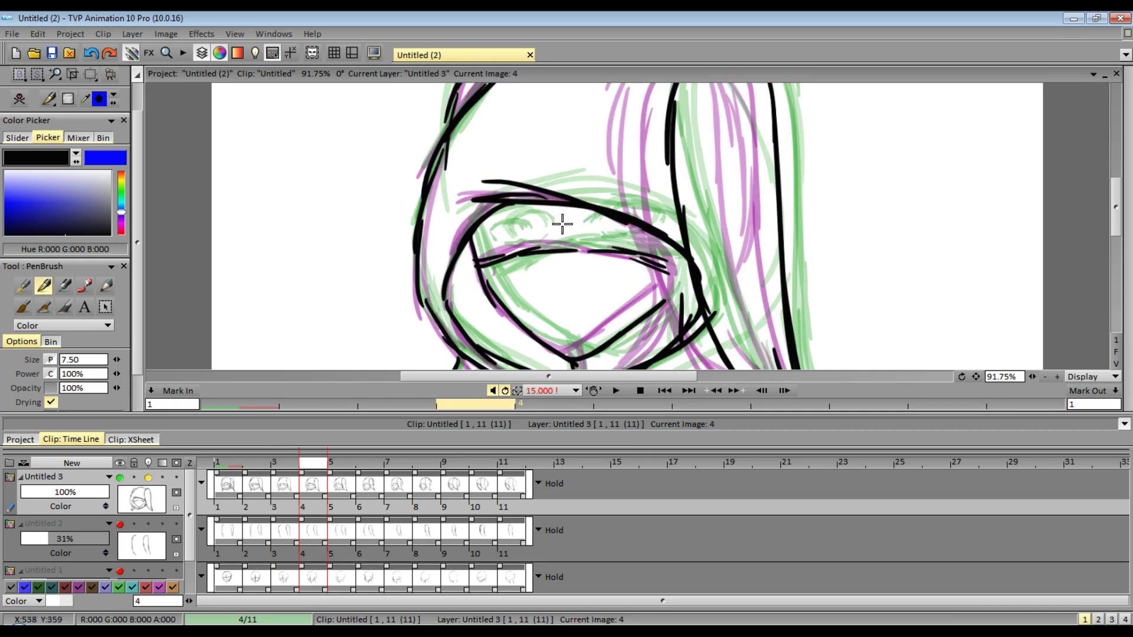
{"action": "mouse_move", "coordinate": [561, 224]}
{"action": "left_mouse_down"}
{"action": "mouse_move", "coordinate": [602, 222]}
{"action": "mouse_move", "coordinate": [588, 225]}
{"action": "left_mouse_up"}
{"action": "mouse_move", "coordinate": [564, 227]}
{"action": "left_mouse_down"}
{"action": "mouse_move", "coordinate": [592, 225]}
{"action": "mouse_move", "coordinate": [568, 228]}
{"action": "mouse_move", "coordinate": [602, 227]}
{"action": "mouse_move", "coordinate": [575, 226]}
{"action": "mouse_move", "coordinate": [580, 240]}
{"action": "mouse_move", "coordinate": [606, 228]}
{"action": "left_mouse_up"}
{"action": "mouse_move", "coordinate": [497, 232]}
{"action": "left_mouse_down"}
{"action": "mouse_move", "coordinate": [517, 228]}
{"action": "mouse_move", "coordinate": [508, 243]}
{"action": "left_mouse_up"}
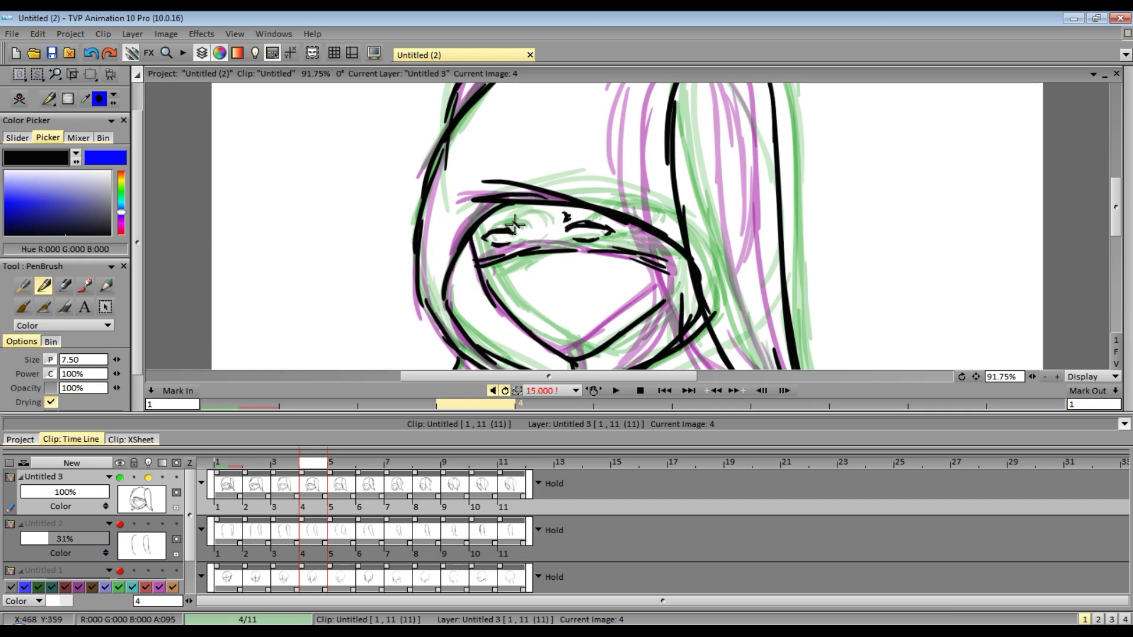
Draw nearly closed eyes on frames 5 and 6 and shut eyes on frame 7 for the middle of the blink.
{"action": "key", "text": "Right"}
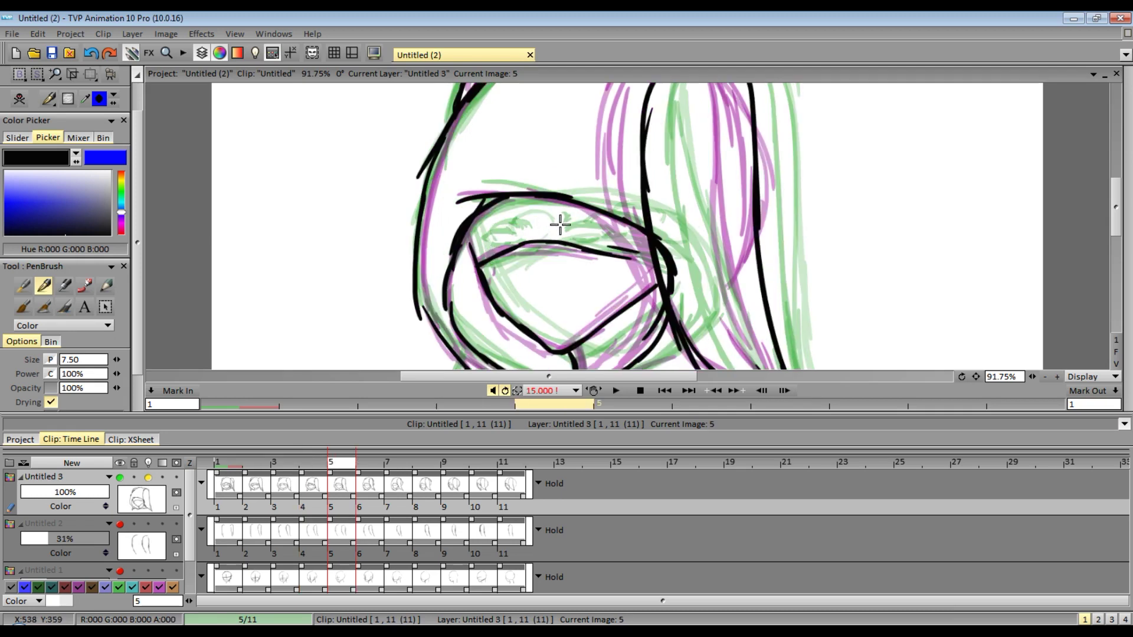
{"action": "mouse_move", "coordinate": [581, 226]}
{"action": "left_mouse_down"}
{"action": "mouse_move", "coordinate": [484, 238]}
{"action": "mouse_move", "coordinate": [507, 239]}
{"action": "left_mouse_up"}
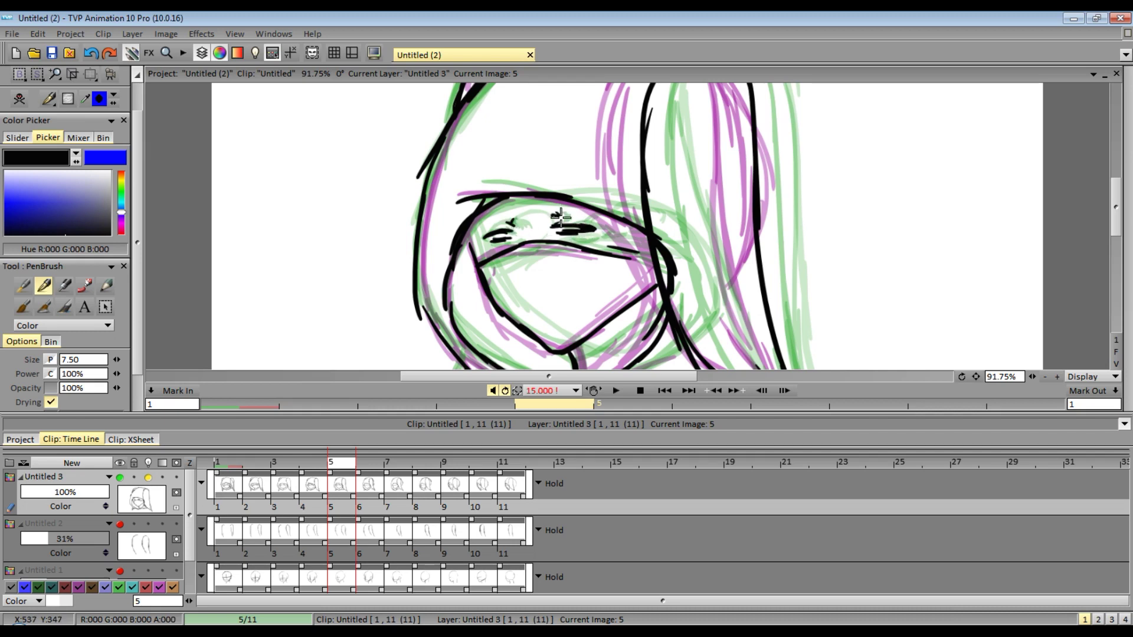
{"action": "key", "text": "Right"}
{"action": "left_click_drag", "start_coordinate": [539, 228], "coordinate": [581, 229]}
{"action": "left_click_drag", "start_coordinate": [492, 235], "coordinate": [497, 234]}
{"action": "key", "text": "Right"}
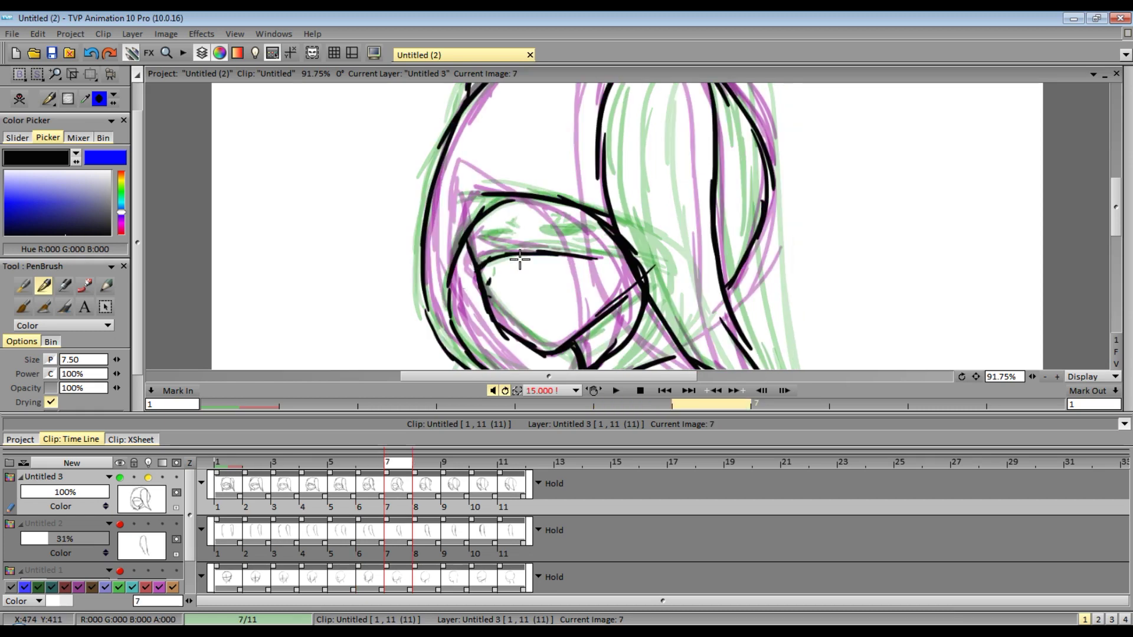
{"action": "left_click_drag", "start_coordinate": [549, 234], "coordinate": [538, 239]}
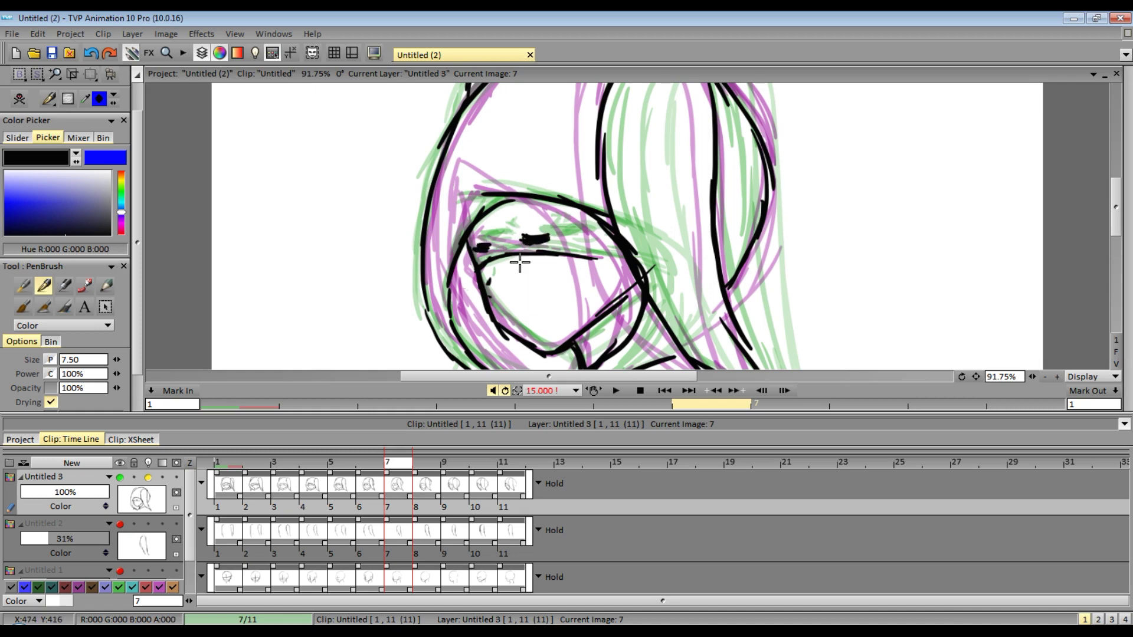
{"action": "key", "text": "Right"}
{"action": "key", "text": "Left"}
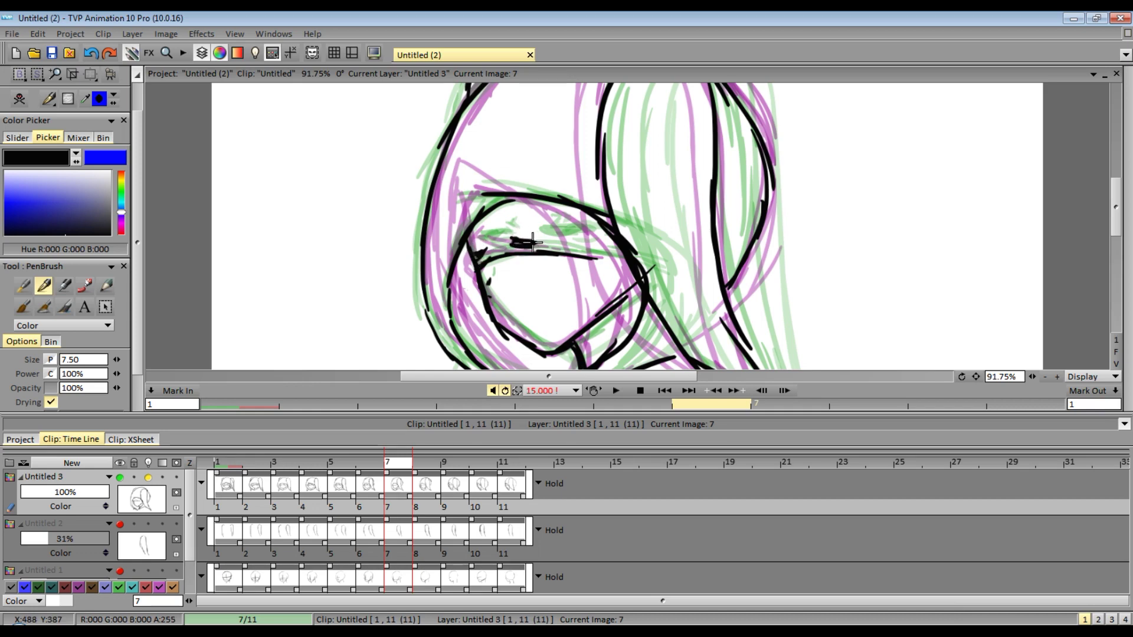
Draw the eye reopening near the edge of the turned face on frames 8 to 11.
{"action": "key", "text": "Right"}
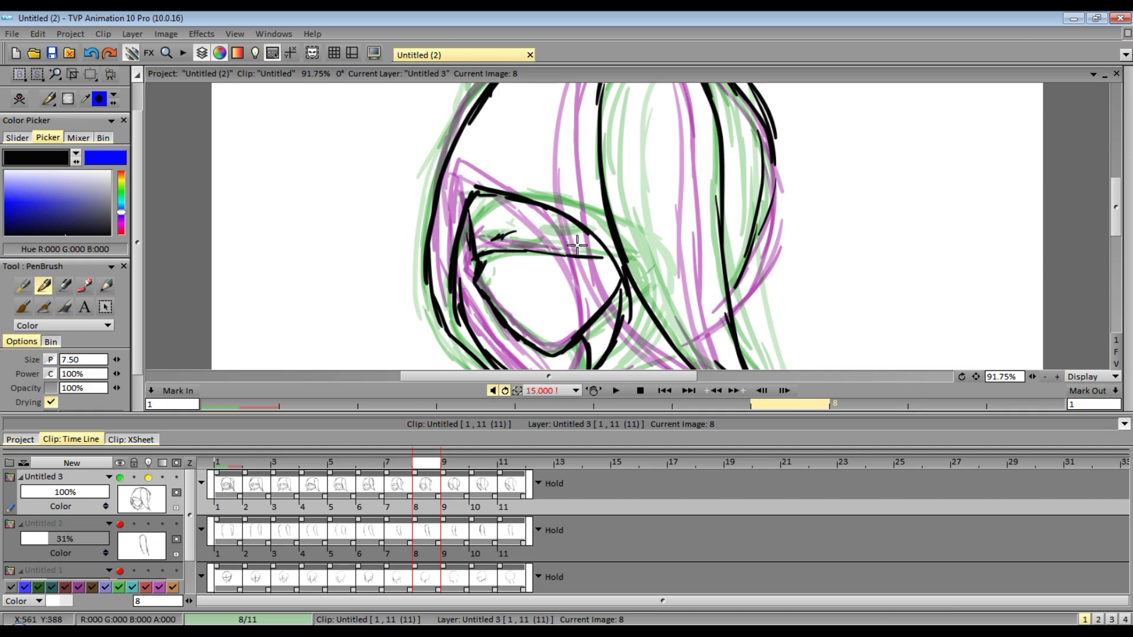
{"action": "left_click_drag", "start_coordinate": [503, 238], "coordinate": [515, 232]}
{"action": "key", "text": "Right"}
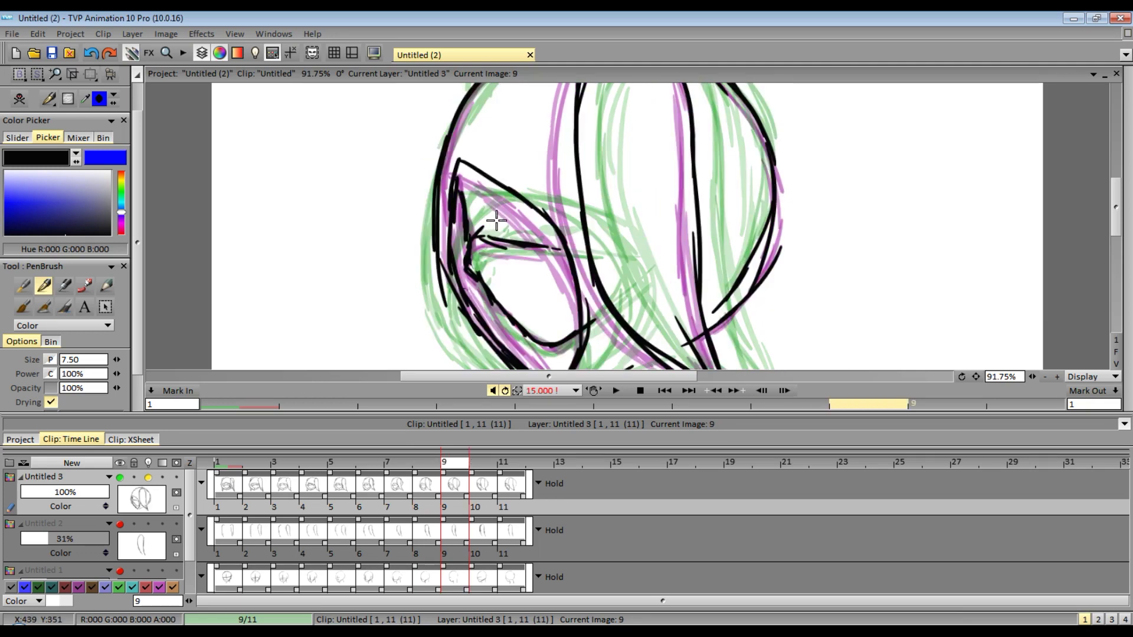
{"action": "left_click_drag", "start_coordinate": [486, 221], "coordinate": [498, 217]}
{"action": "key", "text": "Right"}
{"action": "left_click_drag", "start_coordinate": [483, 224], "coordinate": [483, 224]}
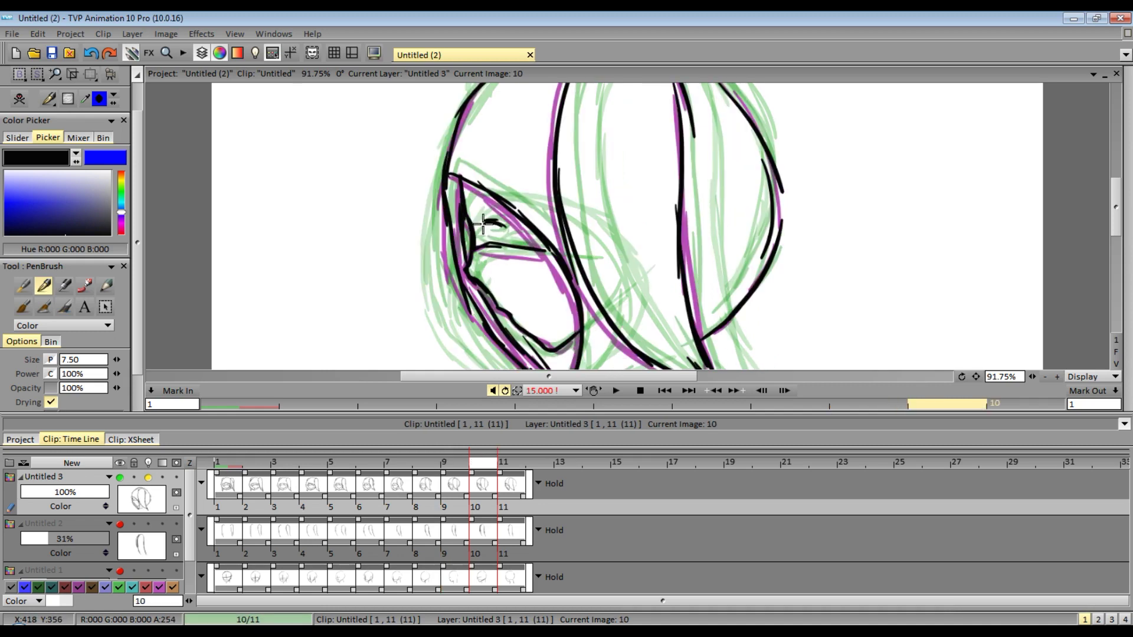
{"action": "key", "text": "Right"}
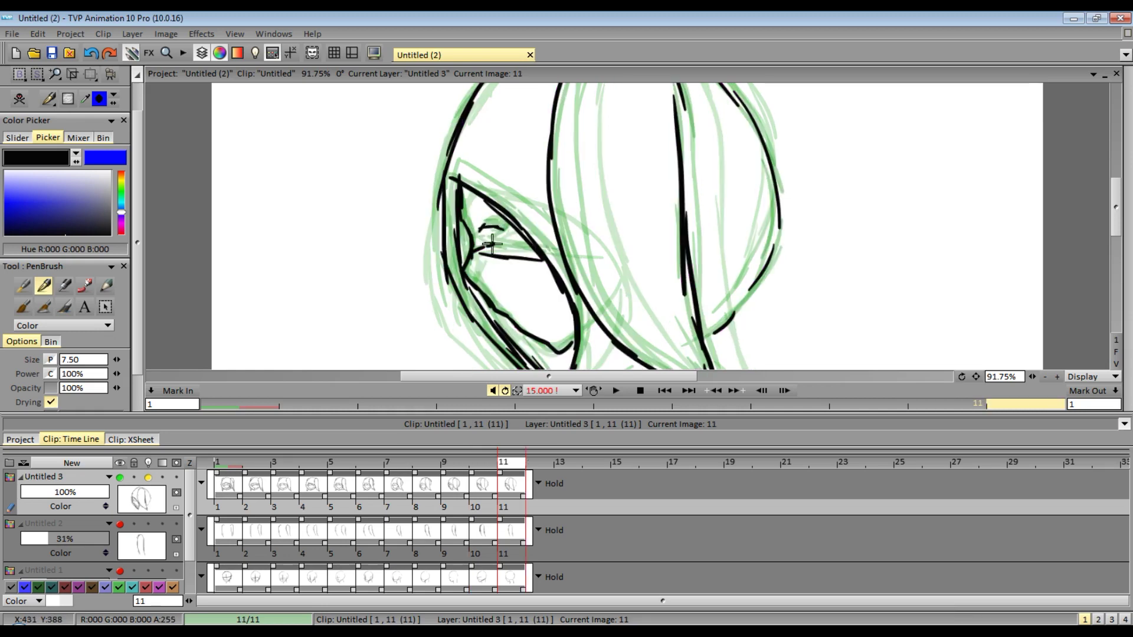
Play back the whole head turn to review the blinking eyes.
{"action": "mouse_move", "coordinate": [696, 306]}
{"action": "left_mouse_down"}
{"action": "mouse_move", "coordinate": [721, 286]}
{"action": "mouse_move", "coordinate": [672, 210]}
{"action": "left_mouse_up"}
{"action": "left_click_drag", "start_coordinate": [746, 326], "coordinate": [639, 215]}
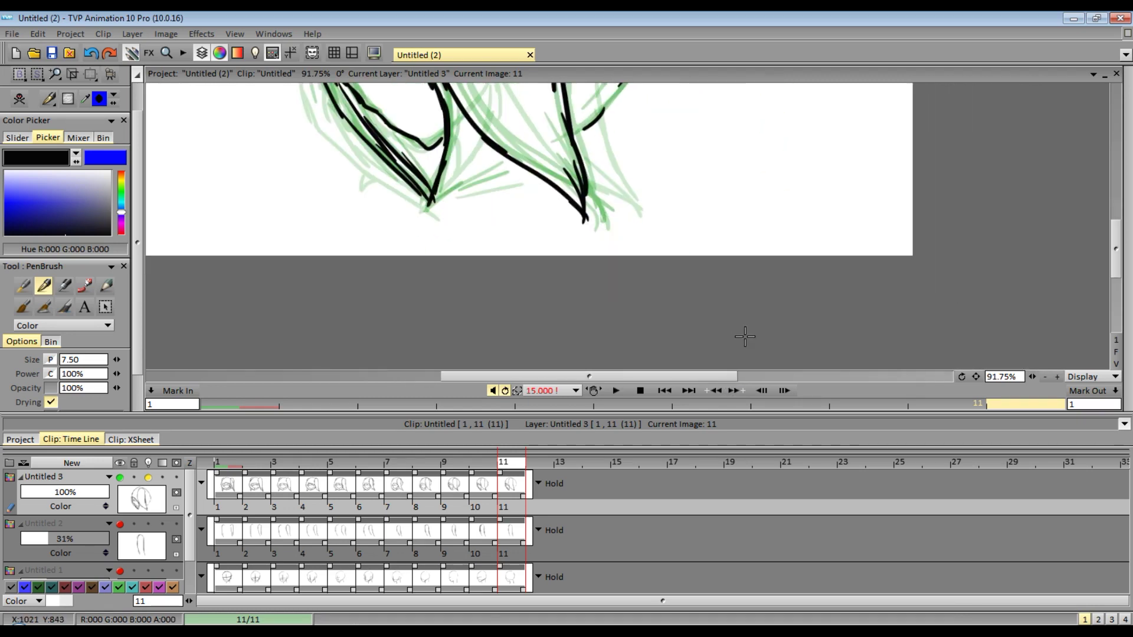
{"action": "scroll", "coordinate": [744, 334], "scroll_direction": "down", "scroll_amount": 3}
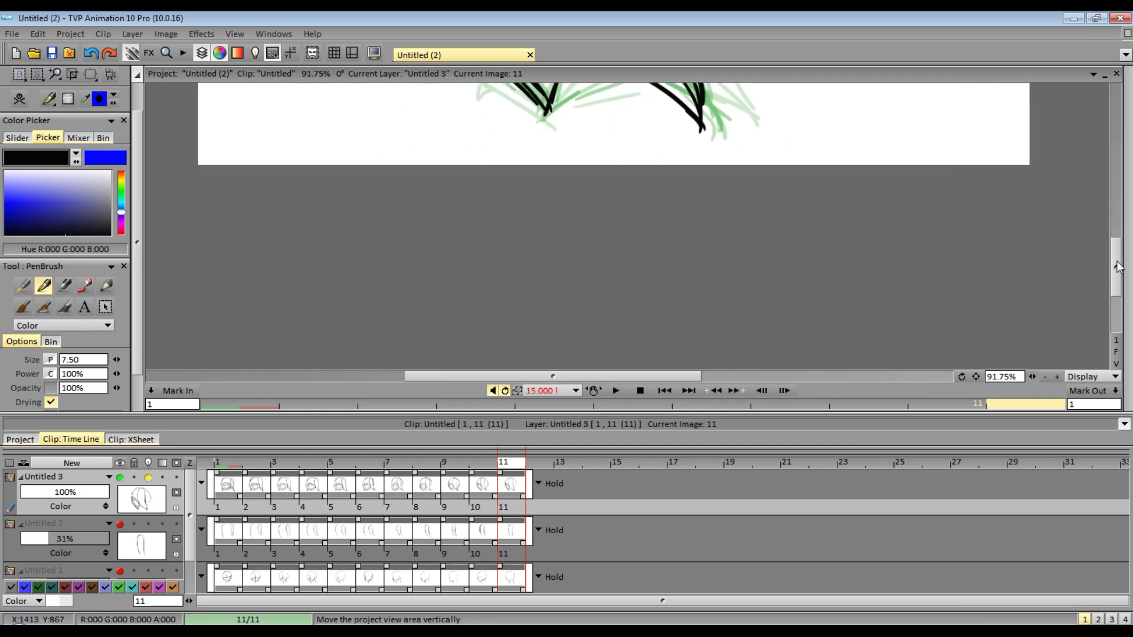
{"action": "scroll", "coordinate": [583, 378], "scroll_direction": "up", "scroll_amount": 5}
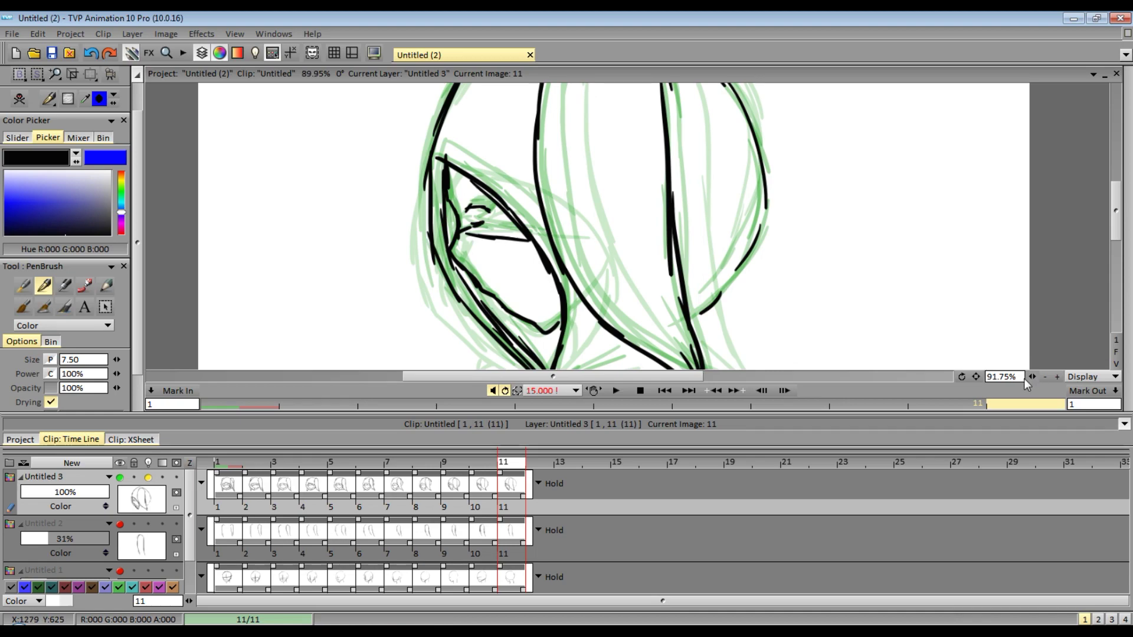
{"action": "left_click", "coordinate": [1032, 376]}
{"action": "left_click", "coordinate": [616, 391]}
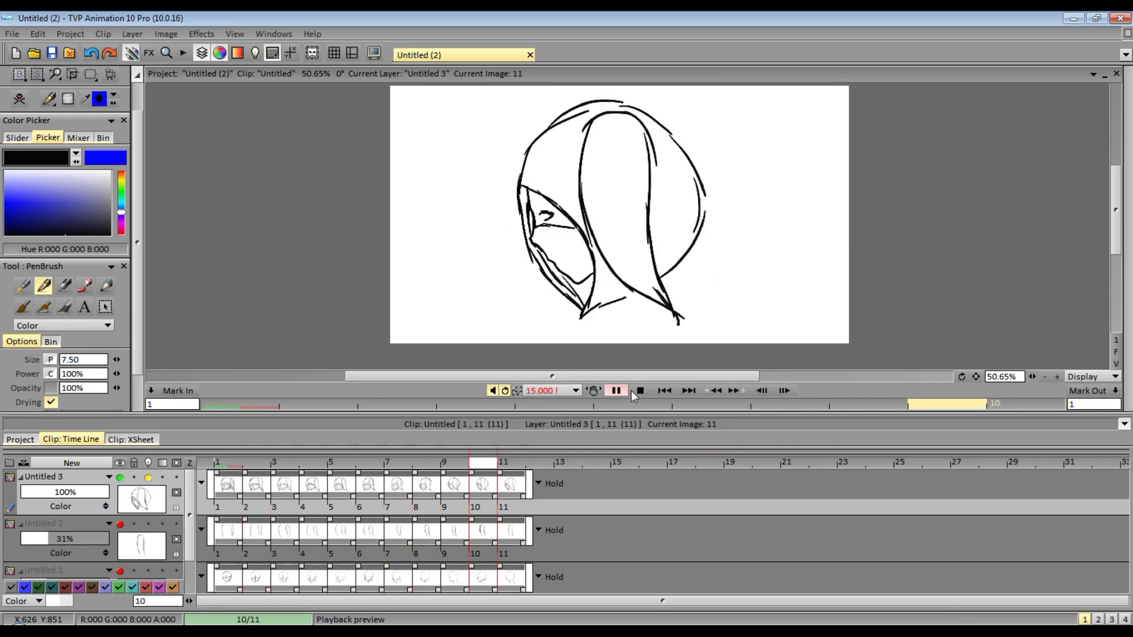
{"action": "left_click", "coordinate": [615, 394]}
{"action": "left_click", "coordinate": [617, 390]}
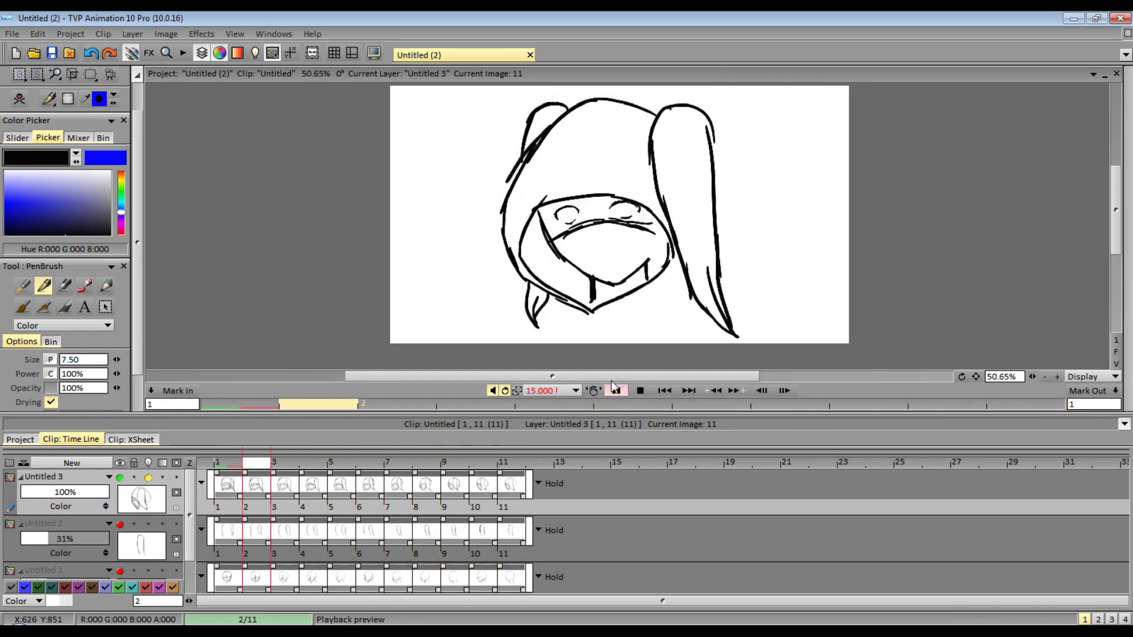
{"action": "left_click", "coordinate": [615, 390]}
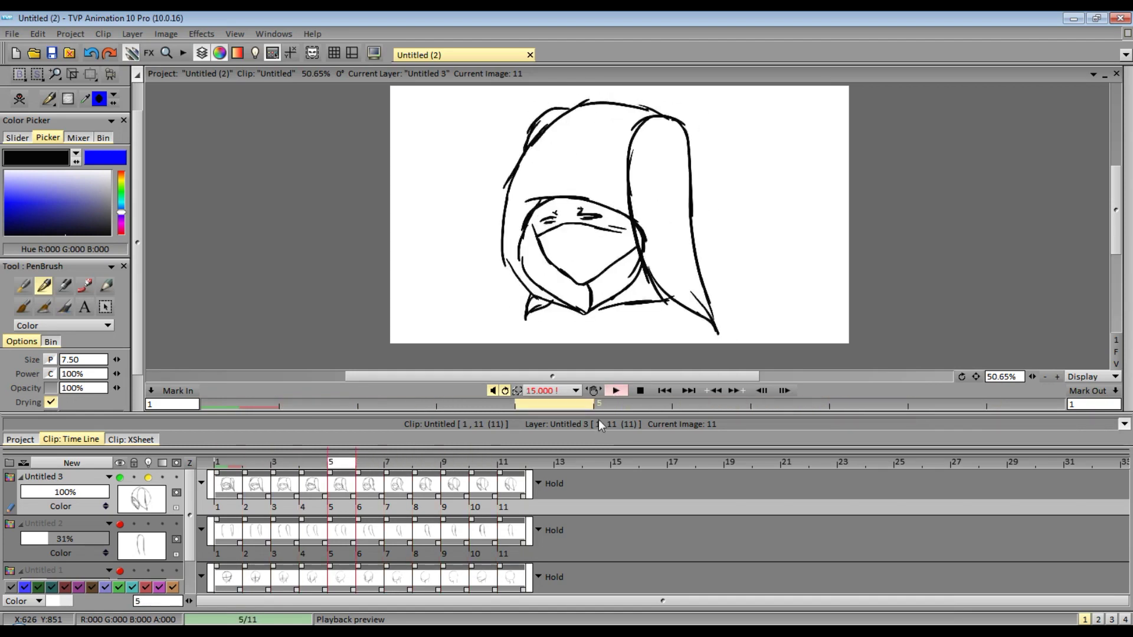
Try holding drawings 5, 6 and 7 of layer Untitled 3 for two frames each and play the animation.
{"action": "left_click", "coordinate": [384, 502]}
{"action": "mouse_move", "coordinate": [381, 497]}
{"action": "left_mouse_down"}
{"action": "mouse_move", "coordinate": [397, 497]}
{"action": "mouse_move", "coordinate": [374, 497]}
{"action": "left_mouse_up"}
{"action": "left_click_drag", "start_coordinate": [468, 496], "coordinate": [494, 495]}
{"action": "left_click", "coordinate": [623, 392]}
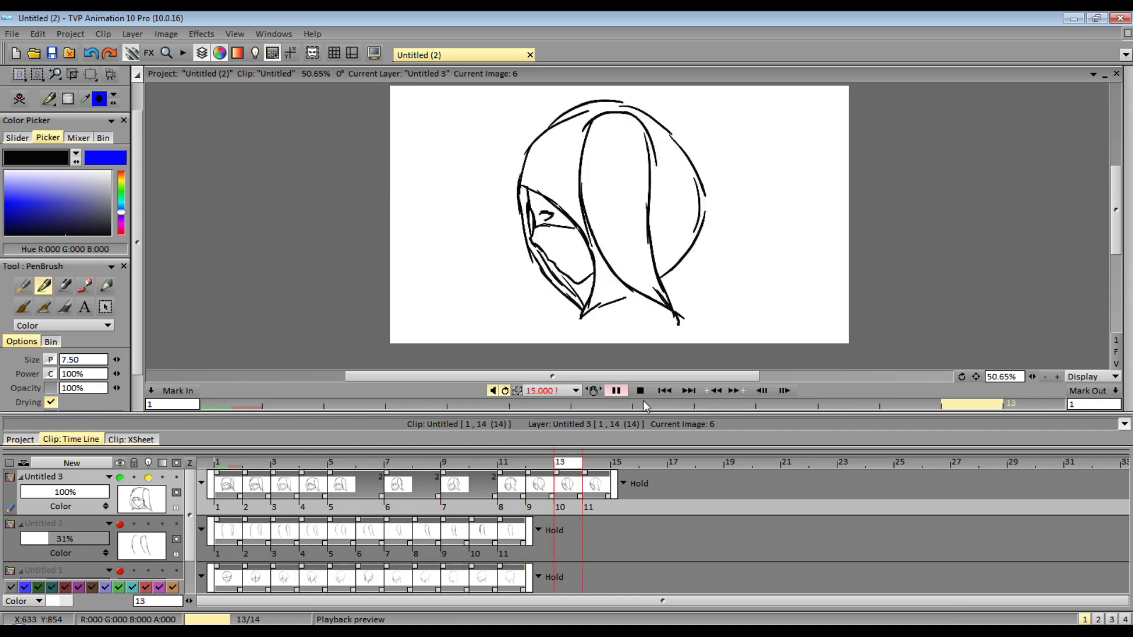
Try shortening the holds so that only drawing 6 lasts two frames, and play the animation again.
{"action": "left_click", "coordinate": [616, 391]}
{"action": "left_click_drag", "start_coordinate": [382, 497], "coordinate": [354, 497]}
{"action": "left_click_drag", "start_coordinate": [467, 497], "coordinate": [439, 497]}
{"action": "left_click", "coordinate": [616, 392]}
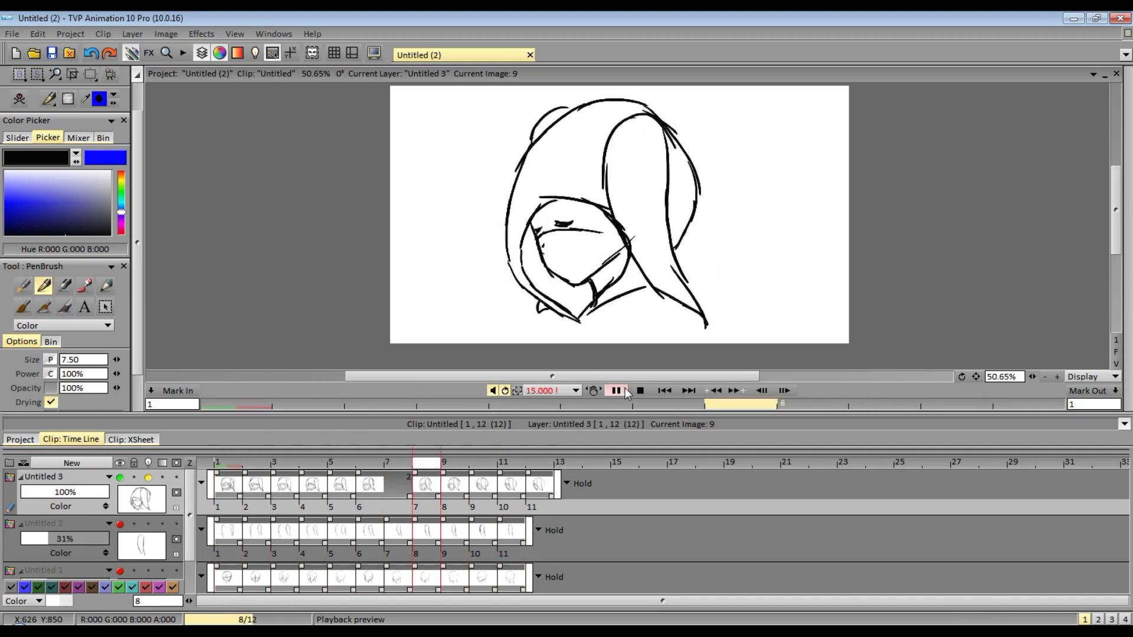
Undo all the frame-hold changes on layer Untitled 3 and replay the animation.
{"action": "left_click", "coordinate": [622, 392]}
{"action": "key", "text": "ctrl+z"}
{"action": "key", "text": "ctrl+z"}
{"action": "key", "text": "ctrl+z"}
{"action": "key", "text": "ctrl+z"}
{"action": "key", "text": "ctrl+z"}
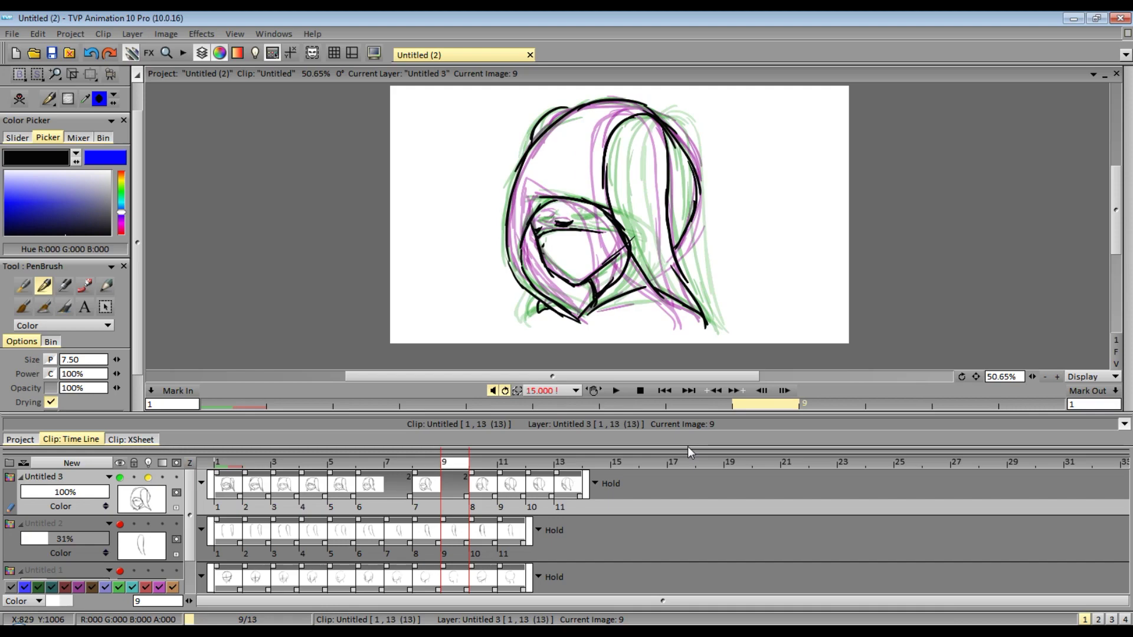
{"action": "left_click", "coordinate": [615, 390]}
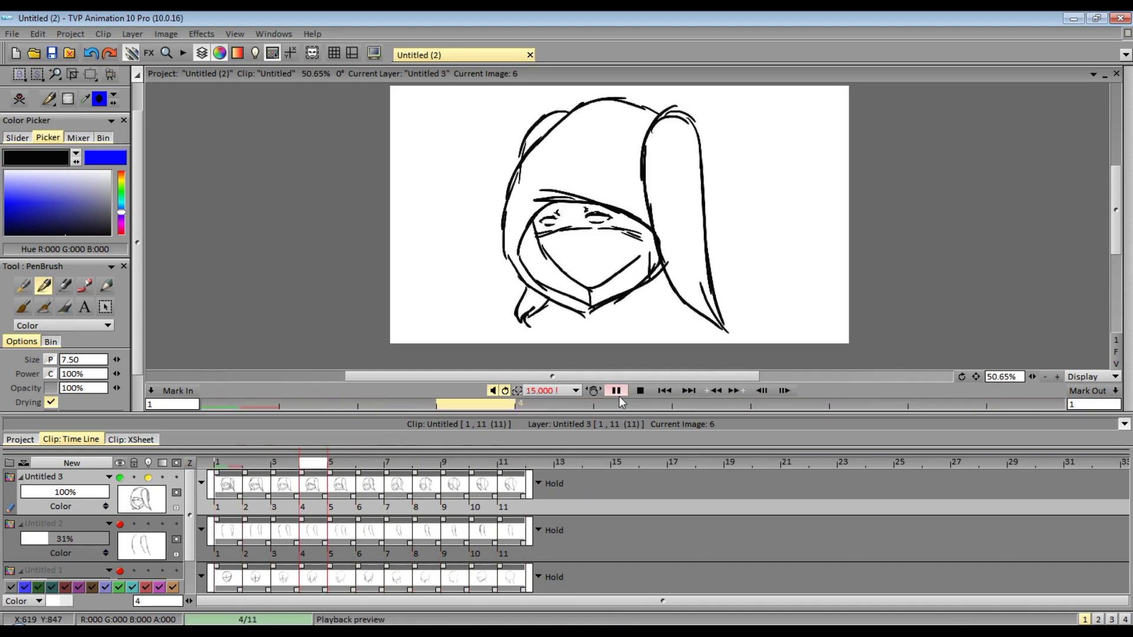
{"action": "left_click", "coordinate": [617, 391]}
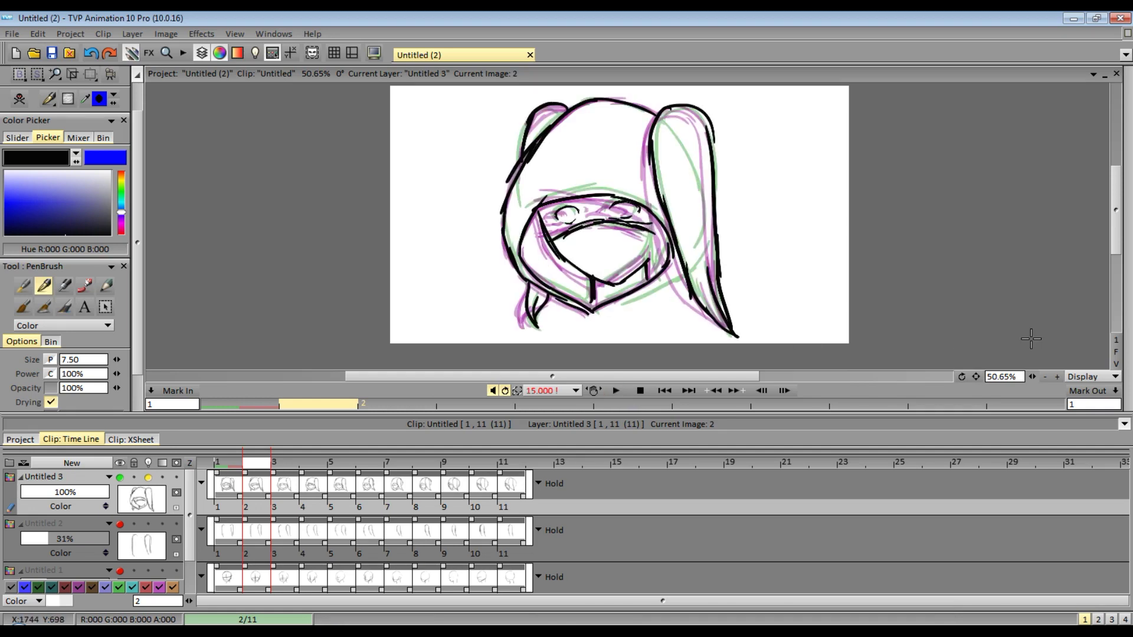
Draw pointed hair locks framing both sides of the face on frame 2.
{"action": "left_click", "coordinate": [1057, 377]}
{"action": "left_click_drag", "start_coordinate": [443, 204], "coordinate": [449, 323]}
{"action": "key", "text": "ctrl+z"}
{"action": "mouse_move", "coordinate": [442, 203]}
{"action": "left_mouse_down"}
{"action": "mouse_move", "coordinate": [457, 293]}
{"action": "mouse_move", "coordinate": [493, 339]}
{"action": "left_mouse_up"}
{"action": "mouse_move", "coordinate": [476, 285]}
{"action": "left_mouse_down"}
{"action": "mouse_move", "coordinate": [488, 328]}
{"action": "mouse_move", "coordinate": [491, 294]}
{"action": "left_mouse_up"}
{"action": "left_click_drag", "start_coordinate": [678, 209], "coordinate": [679, 299]}
{"action": "key", "text": "ctrl+z"}
{"action": "mouse_move", "coordinate": [672, 232]}
{"action": "left_mouse_down"}
{"action": "mouse_move", "coordinate": [672, 276]}
{"action": "mouse_move", "coordinate": [695, 315]}
{"action": "mouse_move", "coordinate": [697, 273]}
{"action": "left_mouse_up"}
{"action": "left_click_drag", "start_coordinate": [697, 273], "coordinate": [697, 290]}
Draw the matching hair lock along the left side of the face on frame 1, and go to frame 3.
{"action": "key", "text": "Left"}
{"action": "mouse_move", "coordinate": [447, 205]}
{"action": "left_mouse_down"}
{"action": "mouse_move", "coordinate": [458, 301]}
{"action": "mouse_move", "coordinate": [493, 342]}
{"action": "left_mouse_up"}
{"action": "left_click_drag", "start_coordinate": [482, 284], "coordinate": [488, 330]}
{"action": "key", "text": "Right"}
{"action": "key", "text": "Right"}
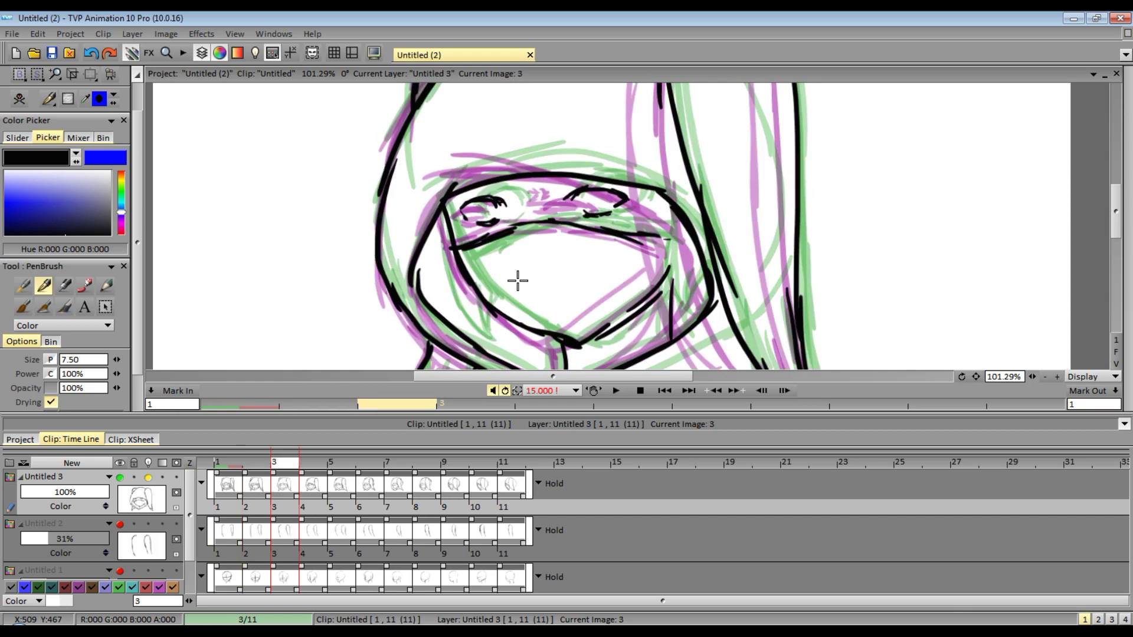
Draw pointed hair locks down both sides of the face on frame 3, undoing the stroke that misses.
{"action": "left_click_drag", "start_coordinate": [442, 209], "coordinate": [488, 334]}
{"action": "mouse_move", "coordinate": [666, 203]}
{"action": "left_mouse_down"}
{"action": "mouse_move", "coordinate": [681, 309]}
{"action": "mouse_move", "coordinate": [700, 277]}
{"action": "left_mouse_up"}
{"action": "key", "text": "ctrl+z"}
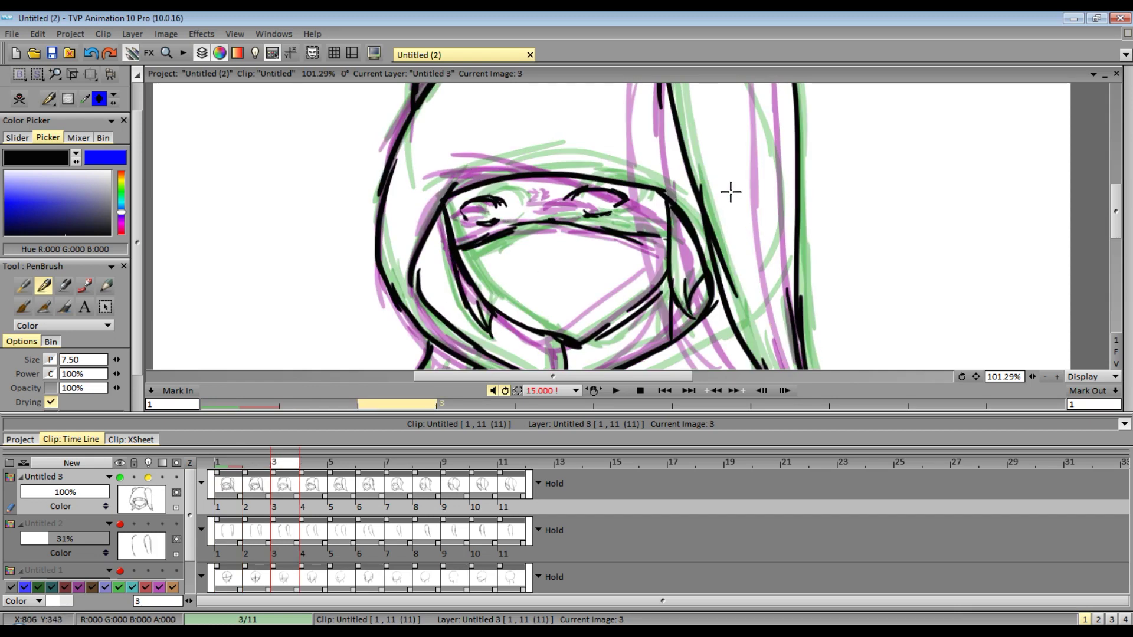
Draw the matching pointed hair locks on both sides of the face on frame 4.
{"action": "key", "text": "Right"}
{"action": "mouse_move", "coordinate": [464, 285]}
{"action": "left_mouse_down"}
{"action": "mouse_move", "coordinate": [497, 348]}
{"action": "mouse_move", "coordinate": [493, 319]}
{"action": "left_mouse_up"}
{"action": "left_click_drag", "start_coordinate": [654, 224], "coordinate": [676, 315]}
{"action": "key", "text": "ctrl+z"}
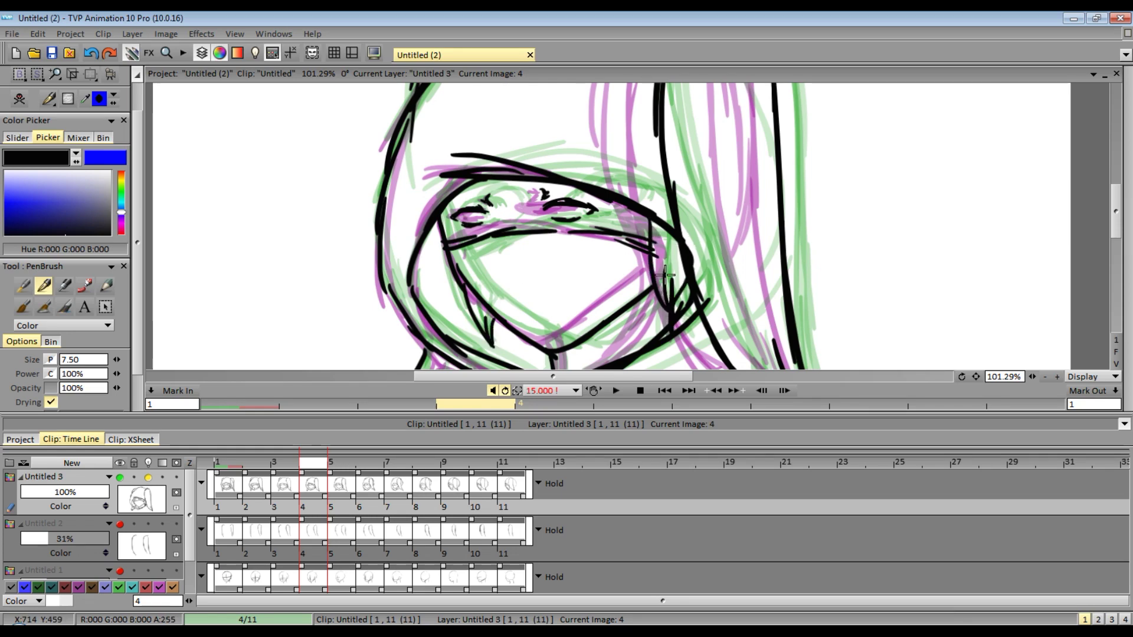
Draw the hair locks on both sides of the face on frames 5 and 6, following the head turn.
{"action": "key", "text": "Right"}
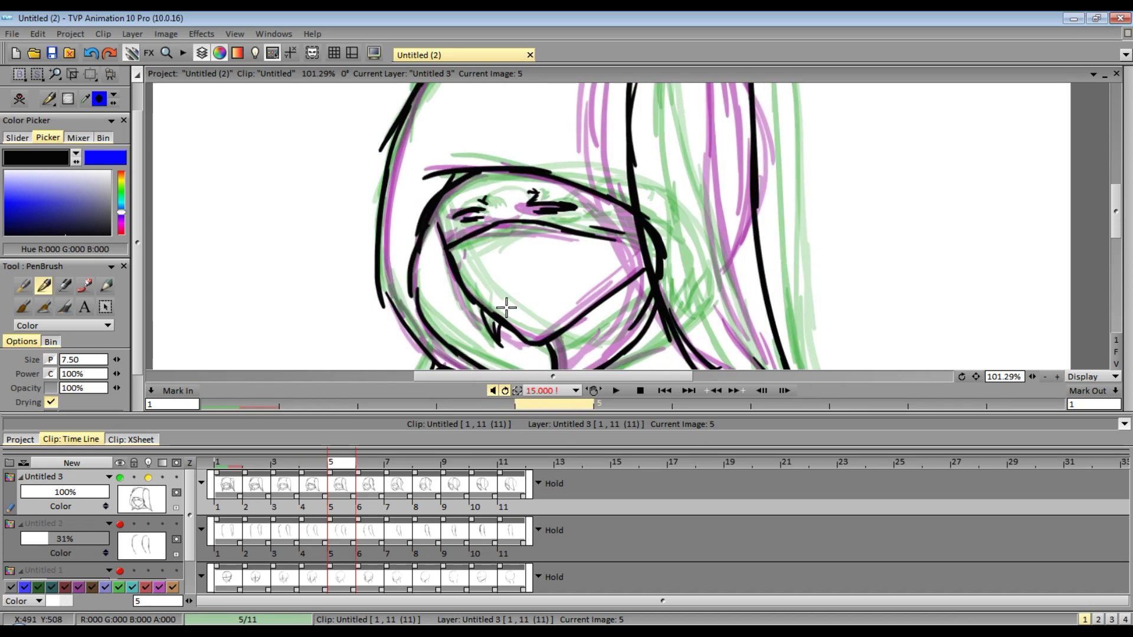
{"action": "left_click_drag", "start_coordinate": [614, 204], "coordinate": [630, 302]}
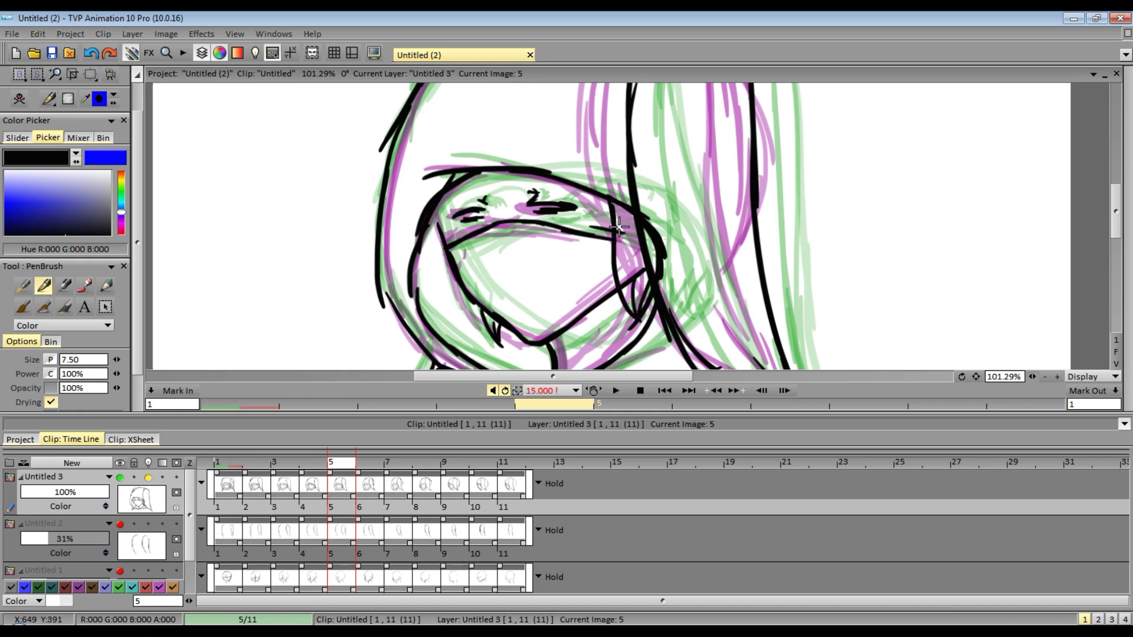
{"action": "key", "text": "Right"}
{"action": "key", "text": "ctrl+z"}
{"action": "left_click_drag", "start_coordinate": [490, 314], "coordinate": [510, 346]}
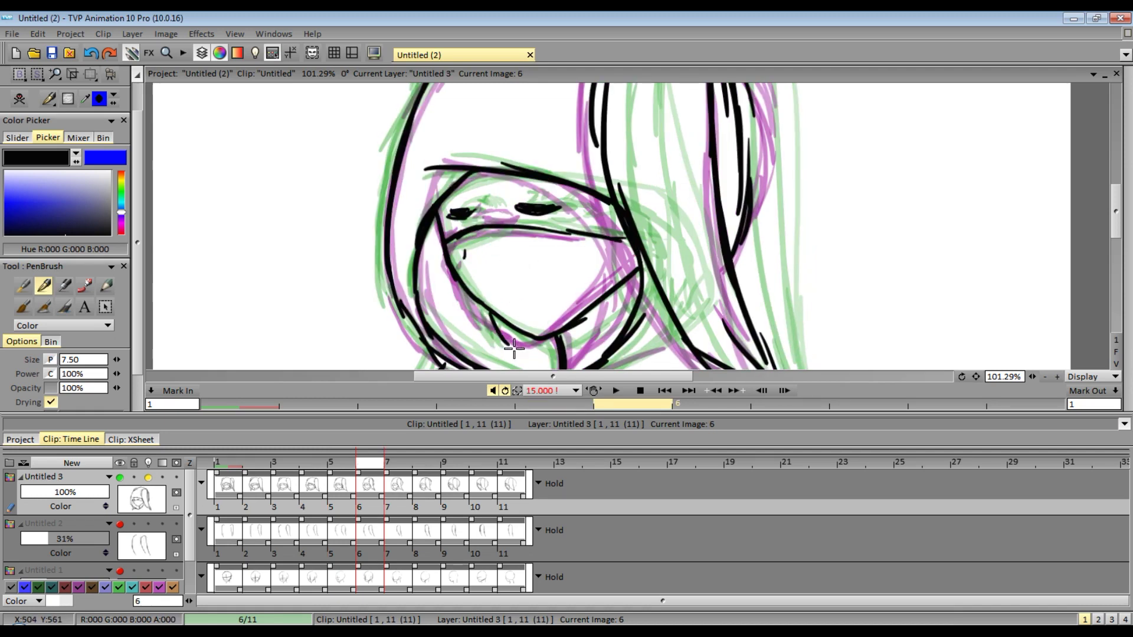
{"action": "mouse_move", "coordinate": [594, 198]}
{"action": "left_mouse_down"}
{"action": "mouse_move", "coordinate": [602, 303]}
{"action": "mouse_move", "coordinate": [618, 330]}
{"action": "mouse_move", "coordinate": [618, 289]}
{"action": "left_mouse_up"}
{"action": "mouse_move", "coordinate": [615, 326]}
{"action": "left_mouse_down"}
{"action": "mouse_move", "coordinate": [619, 288]}
{"action": "mouse_move", "coordinate": [640, 273]}
{"action": "left_mouse_up"}
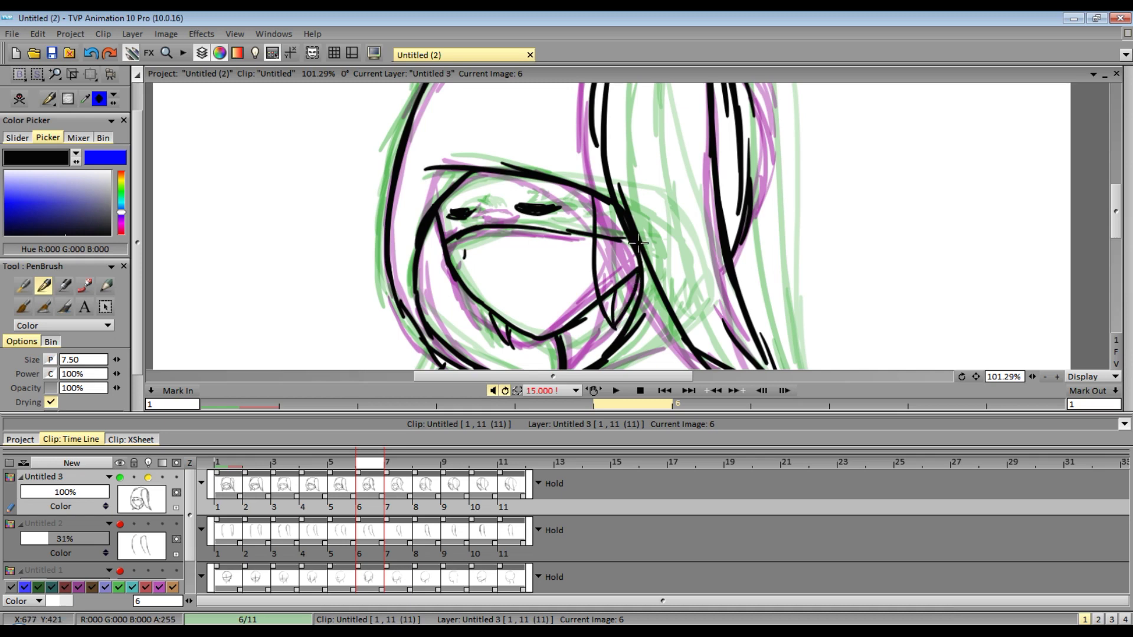
Draw the near-side hair lock and a forehead line under the hood edge on frames 7 and 8, comparing with frame 6.
{"action": "scroll", "coordinate": [689, 241], "scroll_direction": "down", "scroll_amount": 3}
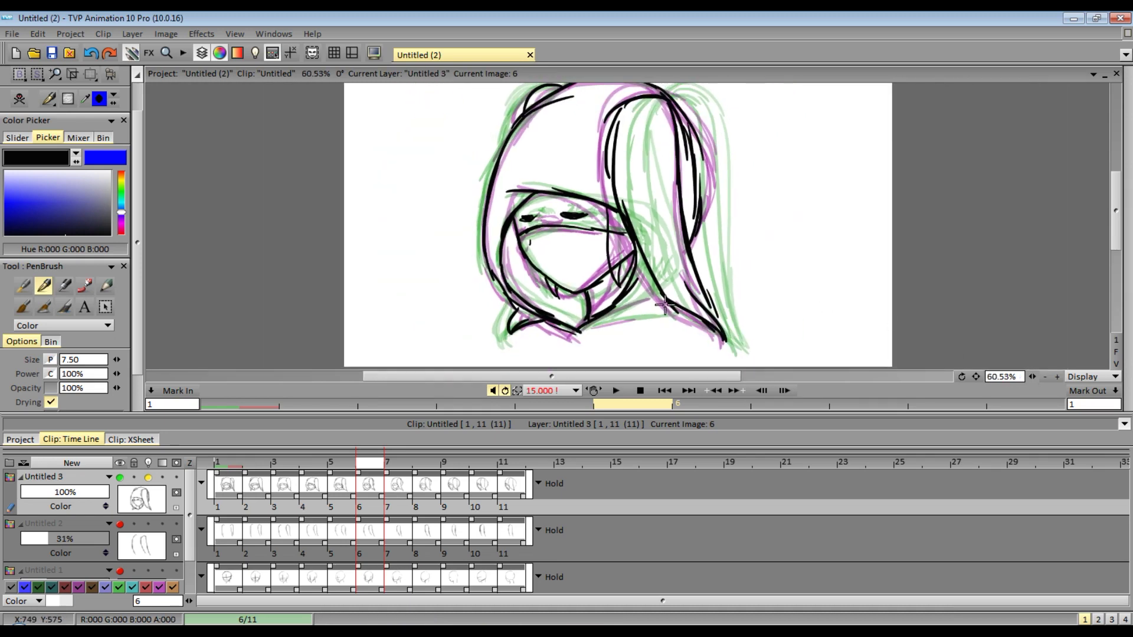
{"action": "key", "text": "Right"}
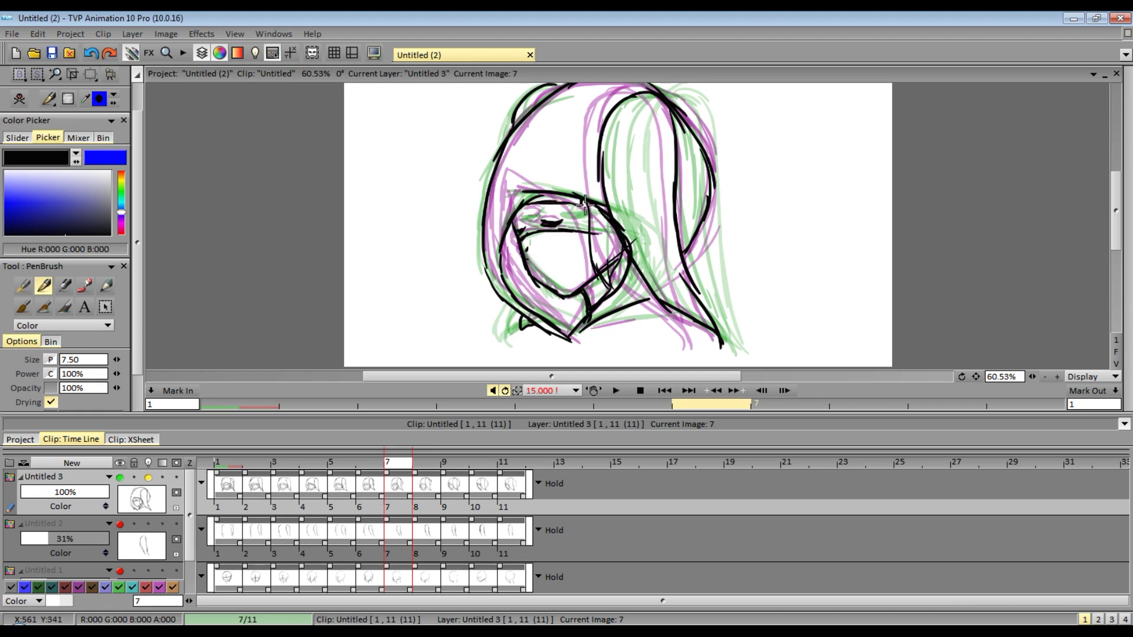
{"action": "key", "text": "Left"}
{"action": "left_click_drag", "start_coordinate": [528, 199], "coordinate": [592, 202]}
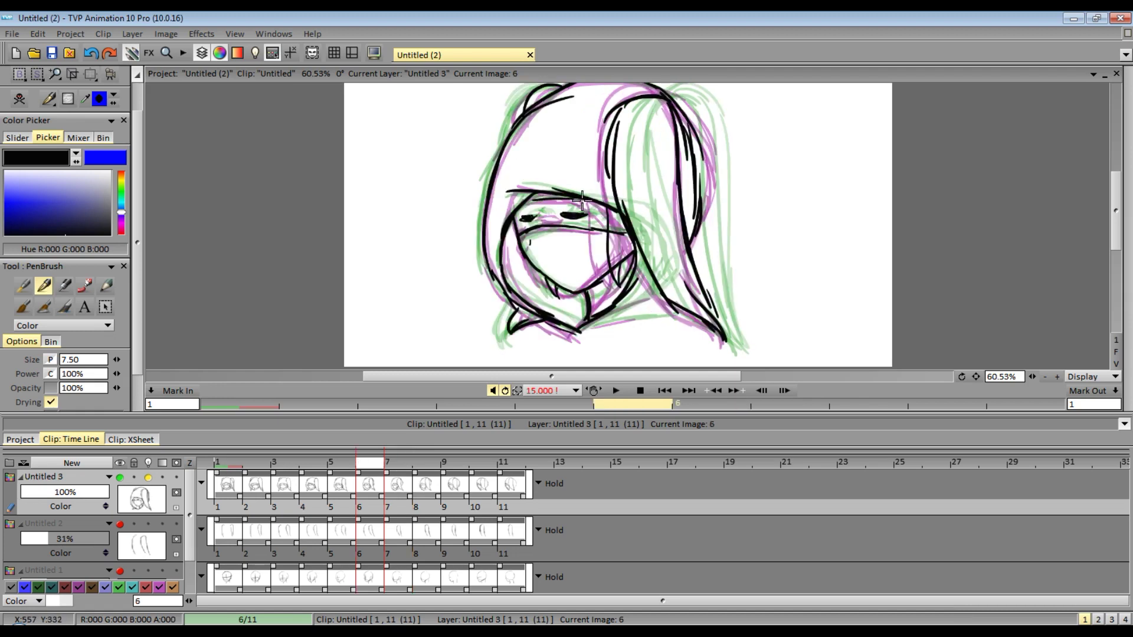
{"action": "key", "text": "Right"}
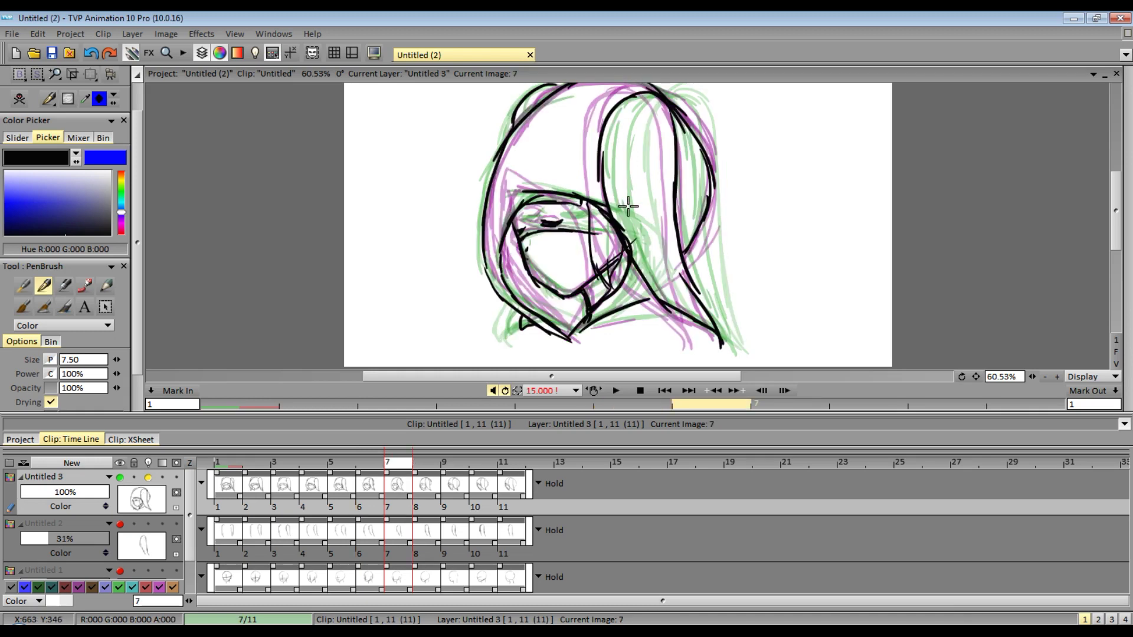
{"action": "key", "text": "Right"}
{"action": "left_click_drag", "start_coordinate": [518, 207], "coordinate": [582, 207]}
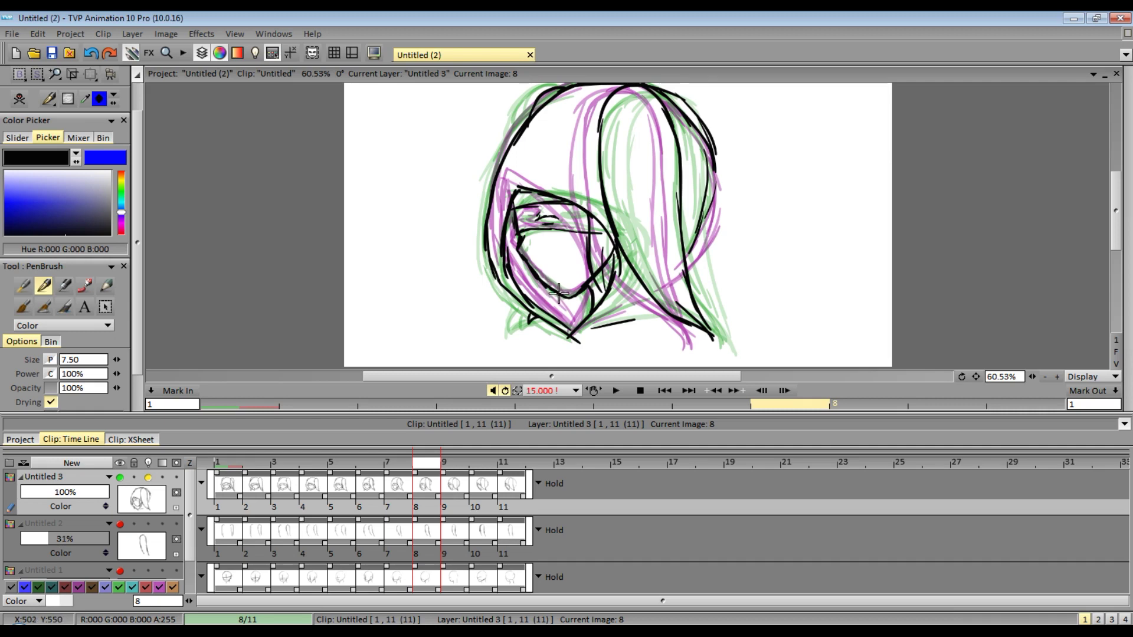
Draw the near-side hair lock on frames 9, 10 and 11, and play the animation.
{"action": "key", "text": "Right"}
{"action": "left_click_drag", "start_coordinate": [560, 209], "coordinate": [582, 286]}
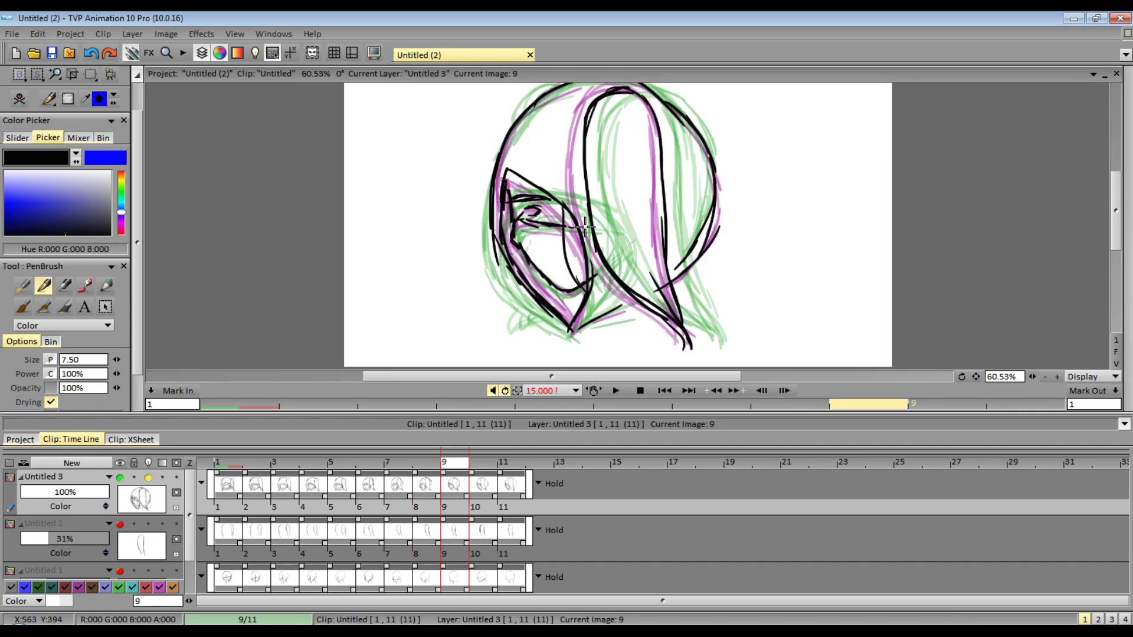
{"action": "key", "text": "Right"}
{"action": "left_click_drag", "start_coordinate": [558, 223], "coordinate": [567, 293]}
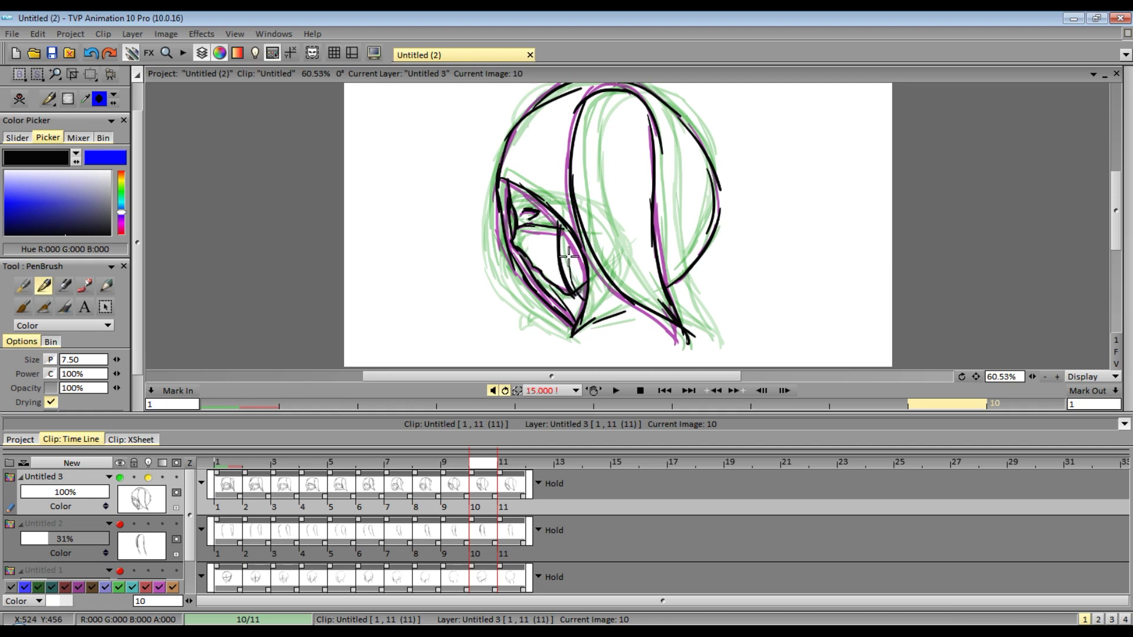
{"action": "key", "text": "Right"}
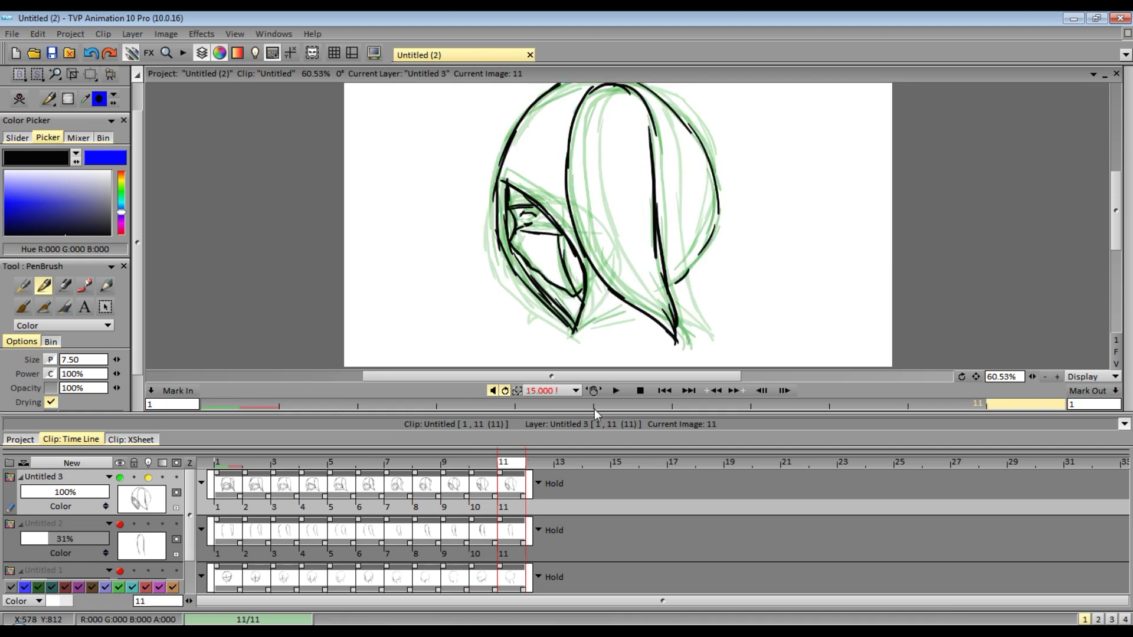
{"action": "left_click", "coordinate": [615, 390]}
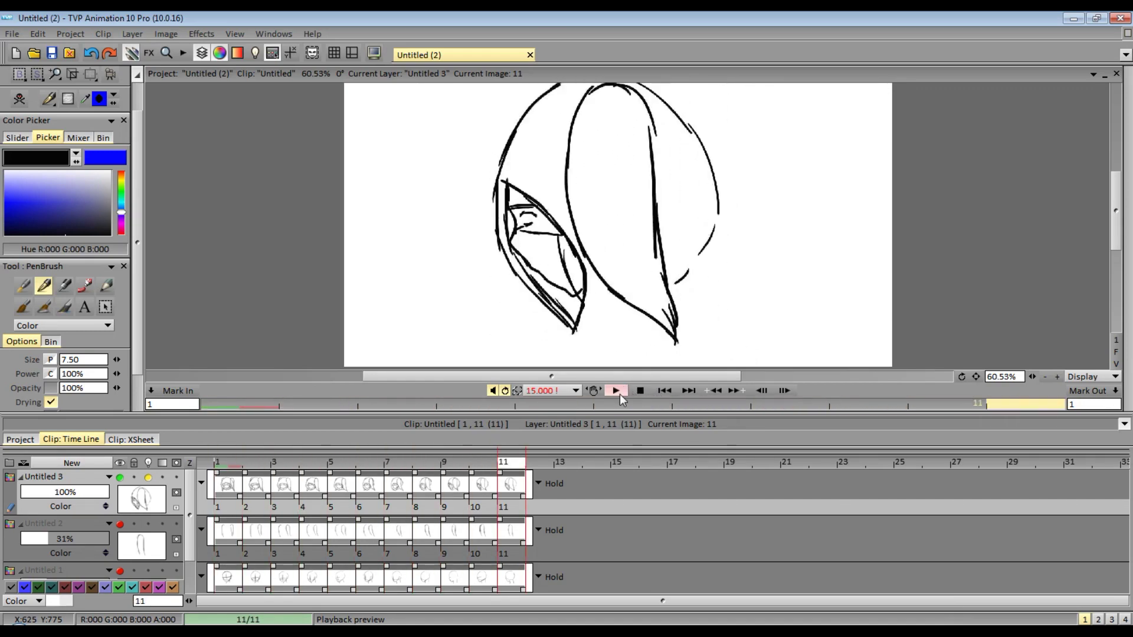
{"action": "left_click", "coordinate": [620, 395]}
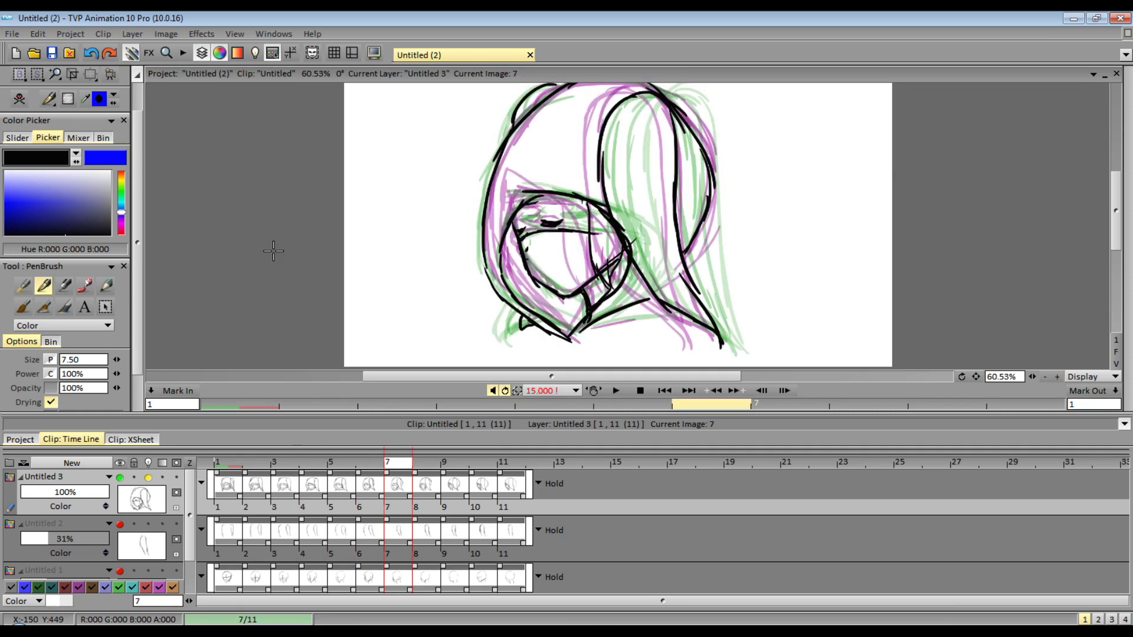
Set the brush size to 12.50 and clean the forehead lines above the eyes off frames 7 to 11.
{"action": "left_click_drag", "start_coordinate": [117, 360], "coordinate": [180, 365]}
{"action": "key", "text": "Right"}
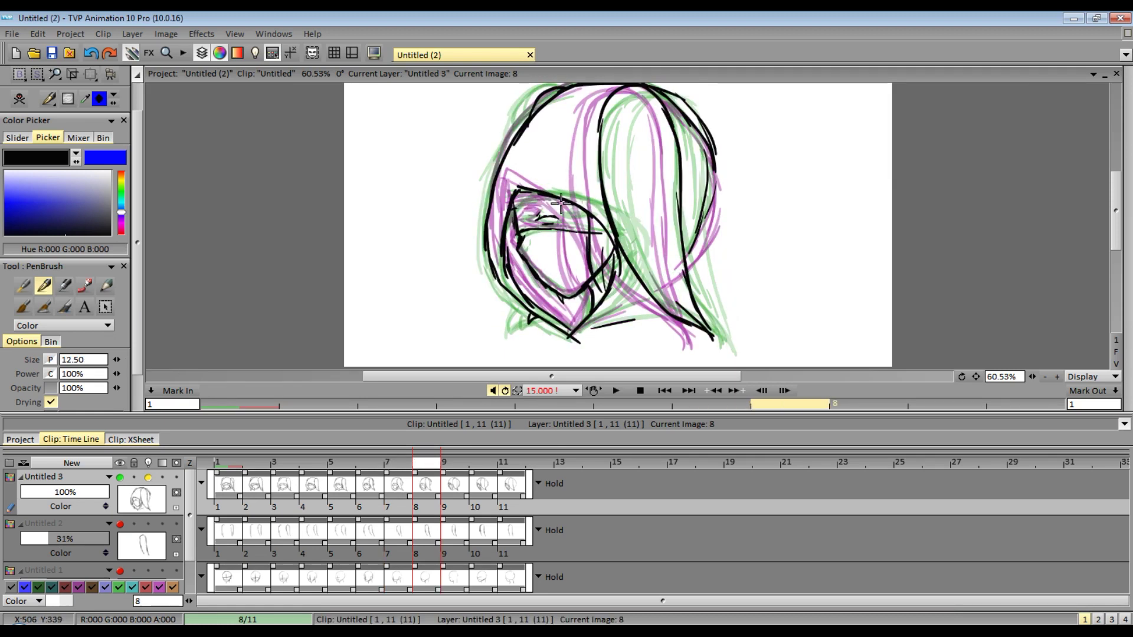
{"action": "key", "text": "Right"}
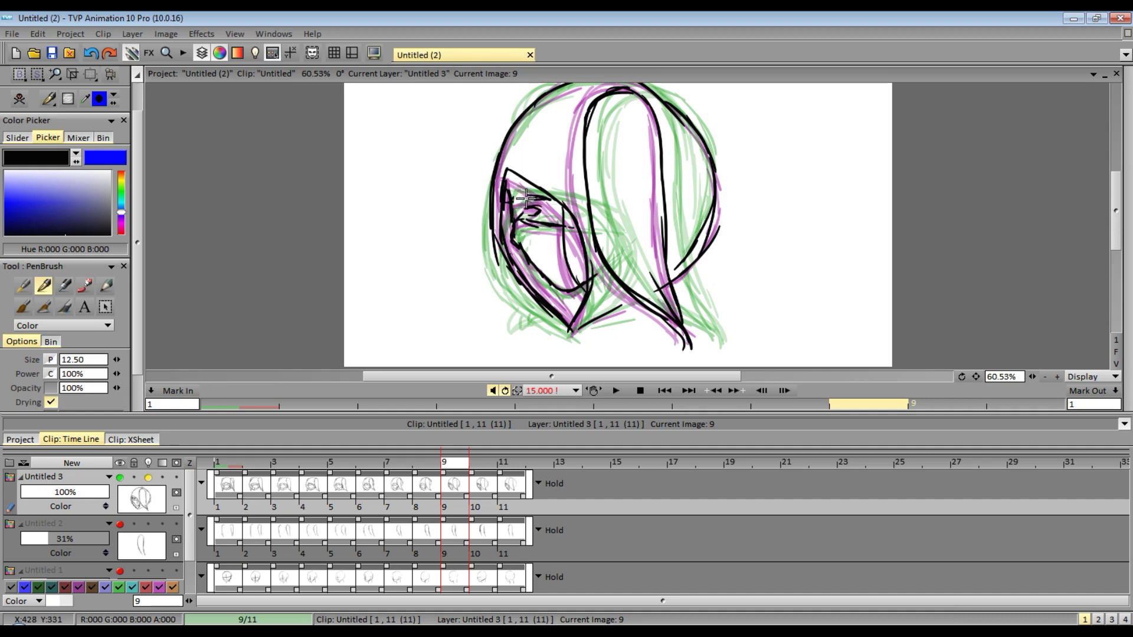
{"action": "key", "text": "Right"}
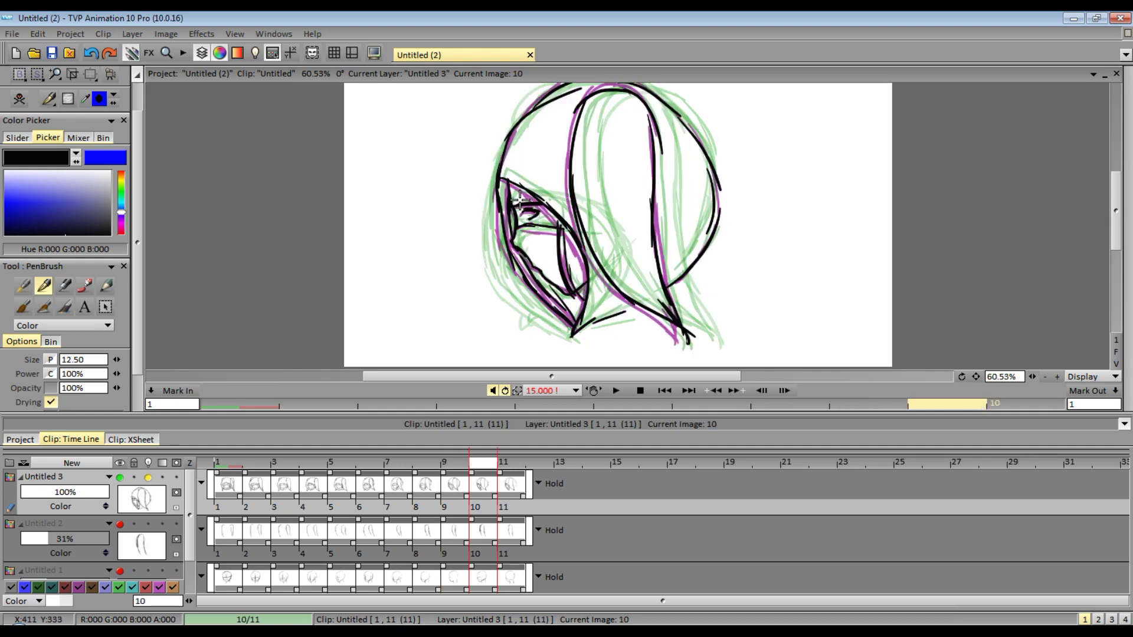
{"action": "key", "text": "Right"}
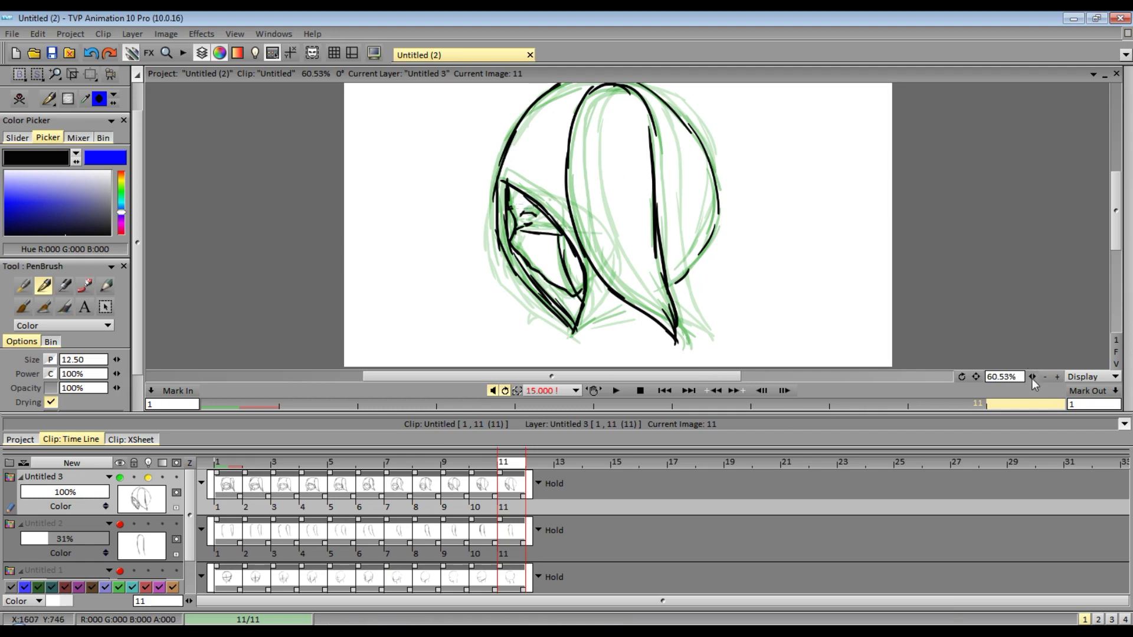
Turn off the light table on layer Untitled 3 and play the animation without the onion-skin ghosts.
{"action": "left_click_drag", "start_coordinate": [1032, 377], "coordinate": [996, 377]}
{"action": "left_click", "coordinate": [148, 477]}
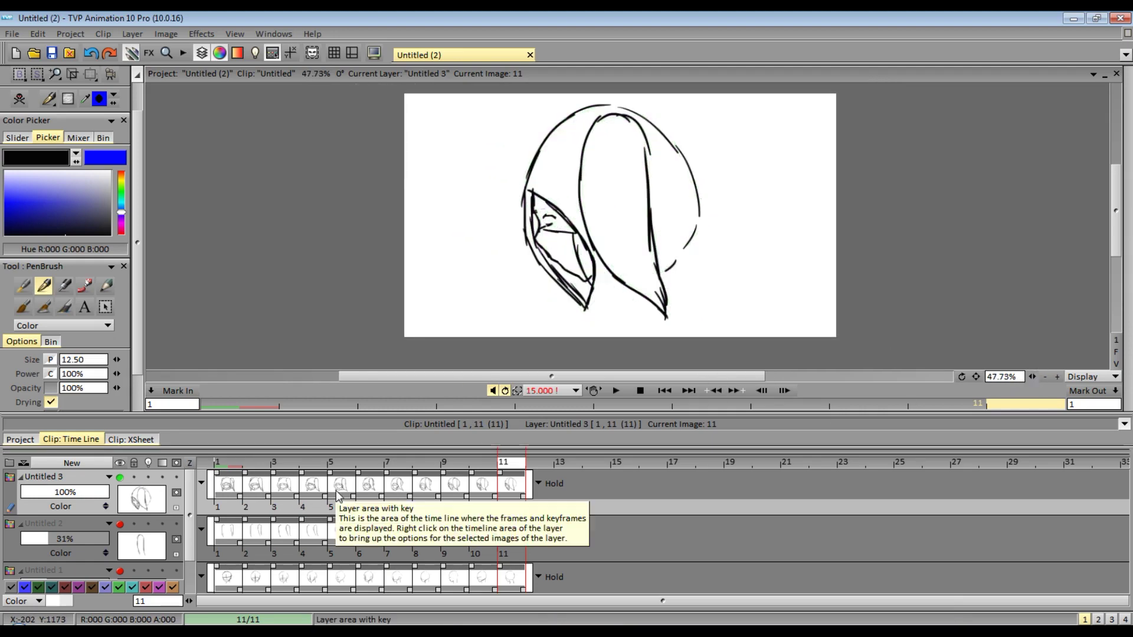
{"action": "left_click", "coordinate": [616, 391]}
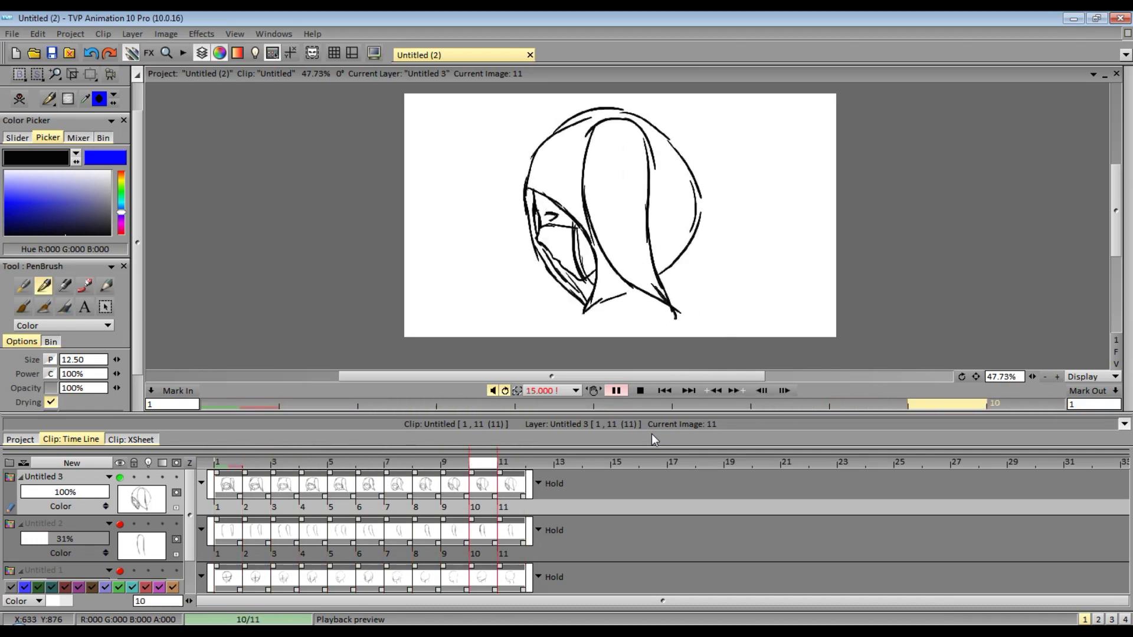
{"action": "left_click", "coordinate": [616, 390]}
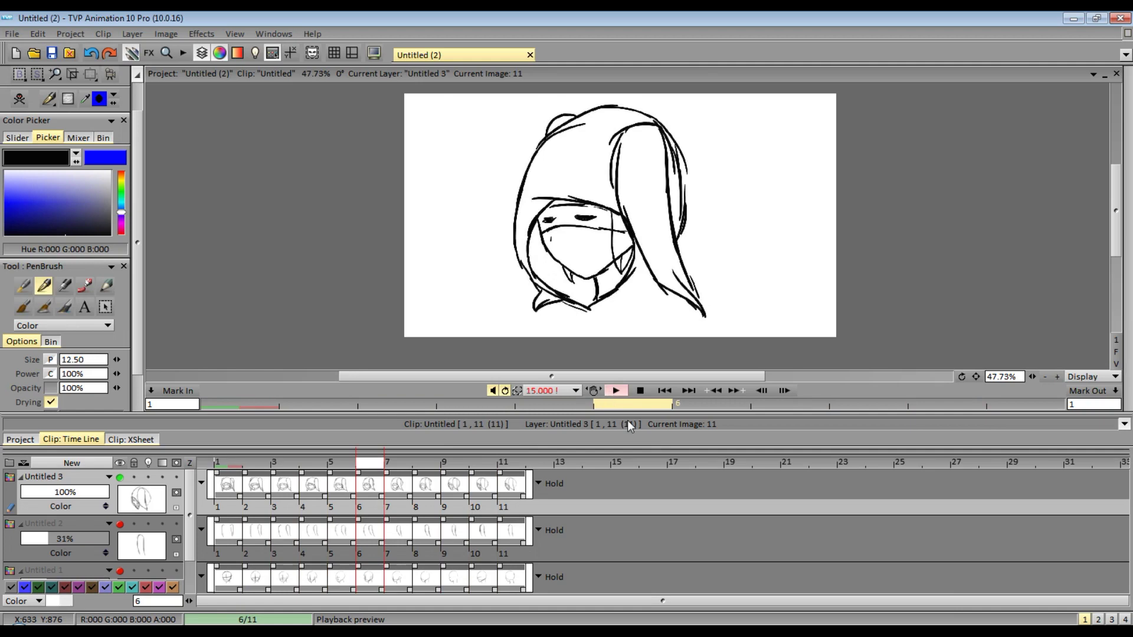
Set the brush size to 9.50 and go through frames 7 to 11, touching up the forehead area.
{"action": "left_click_drag", "start_coordinate": [116, 361], "coordinate": [108, 360]}
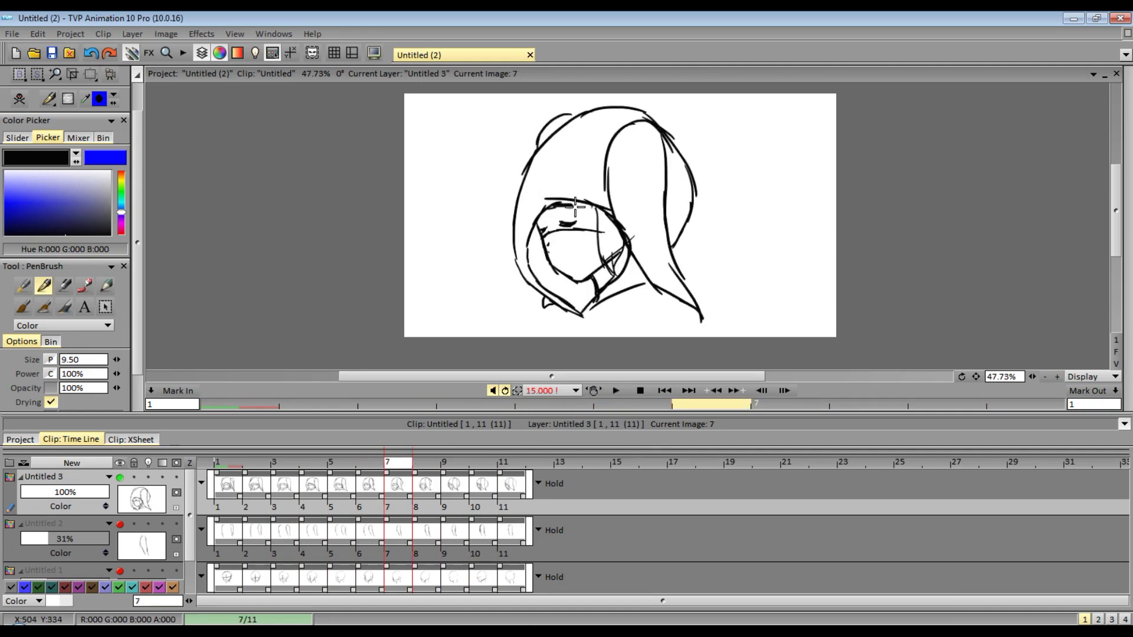
{"action": "key", "text": "Right"}
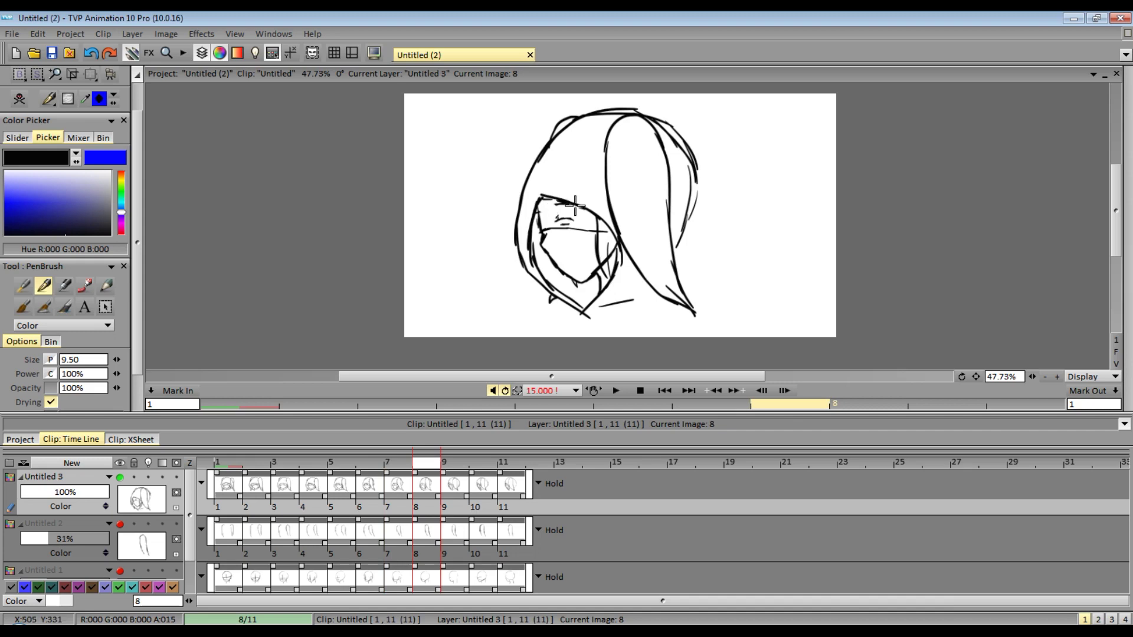
{"action": "key", "text": "Right"}
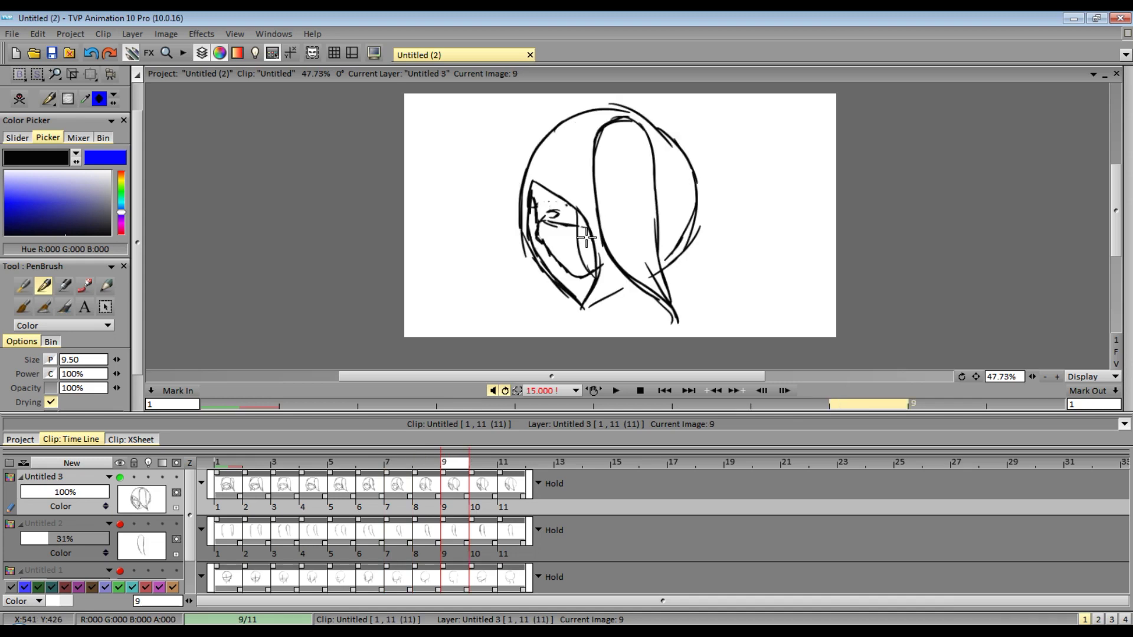
{"action": "key", "text": "Right"}
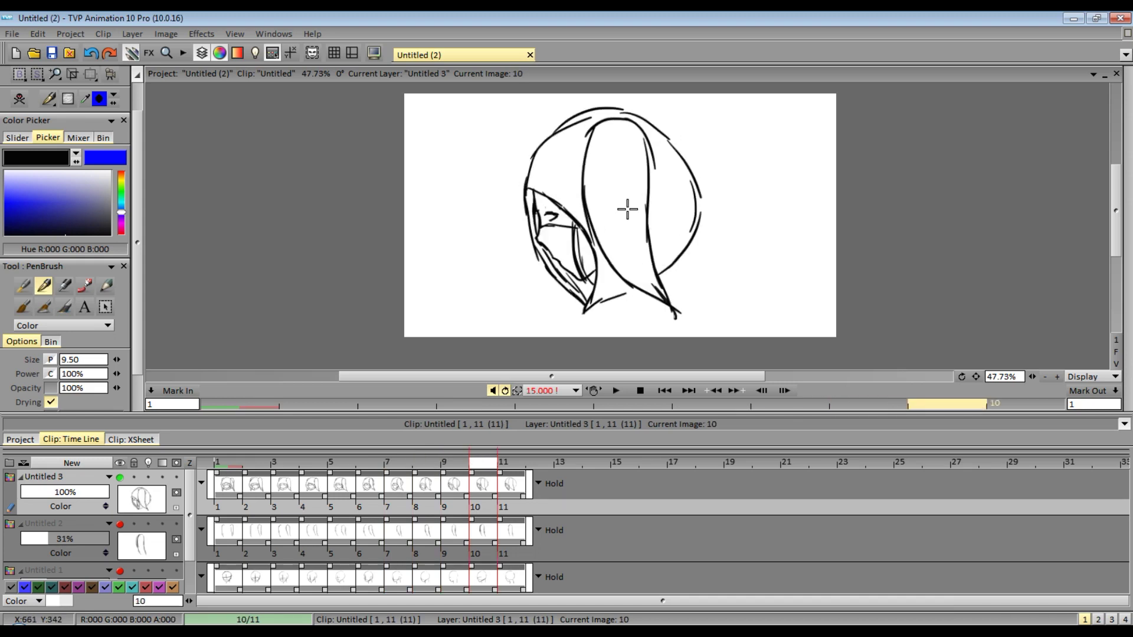
{"action": "key", "text": "Right"}
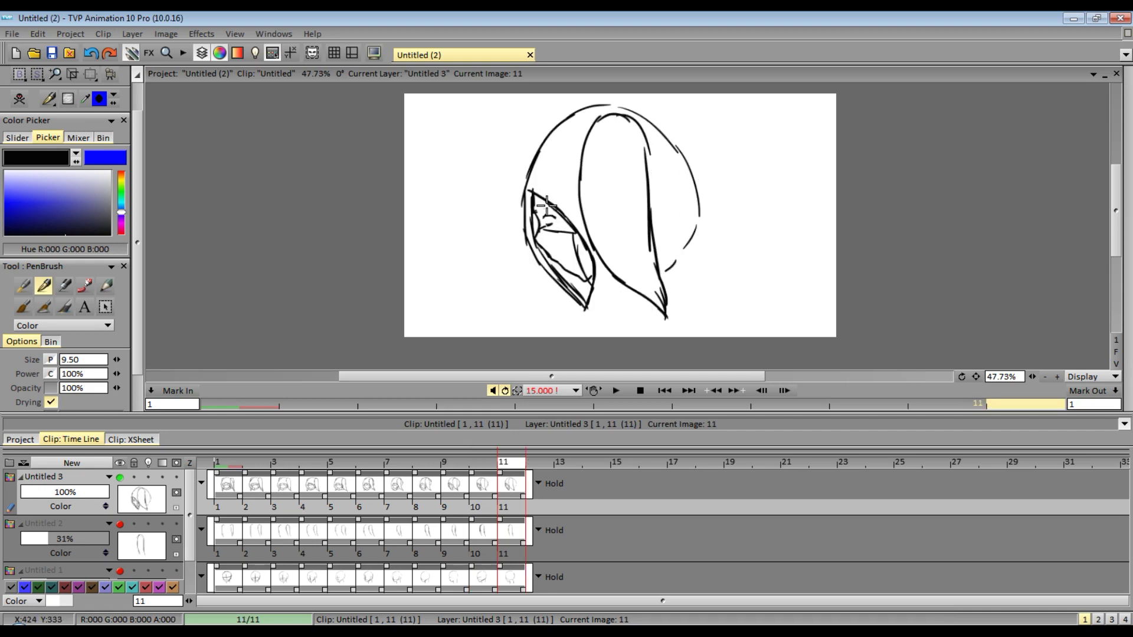
Turn the light table back on for layer Untitled 3 and go over the forehead area on frames 8 to 11.
{"action": "left_click", "coordinate": [148, 477]}
{"action": "key", "text": "Left"}
{"action": "key", "text": "Left"}
{"action": "key", "text": "Left"}
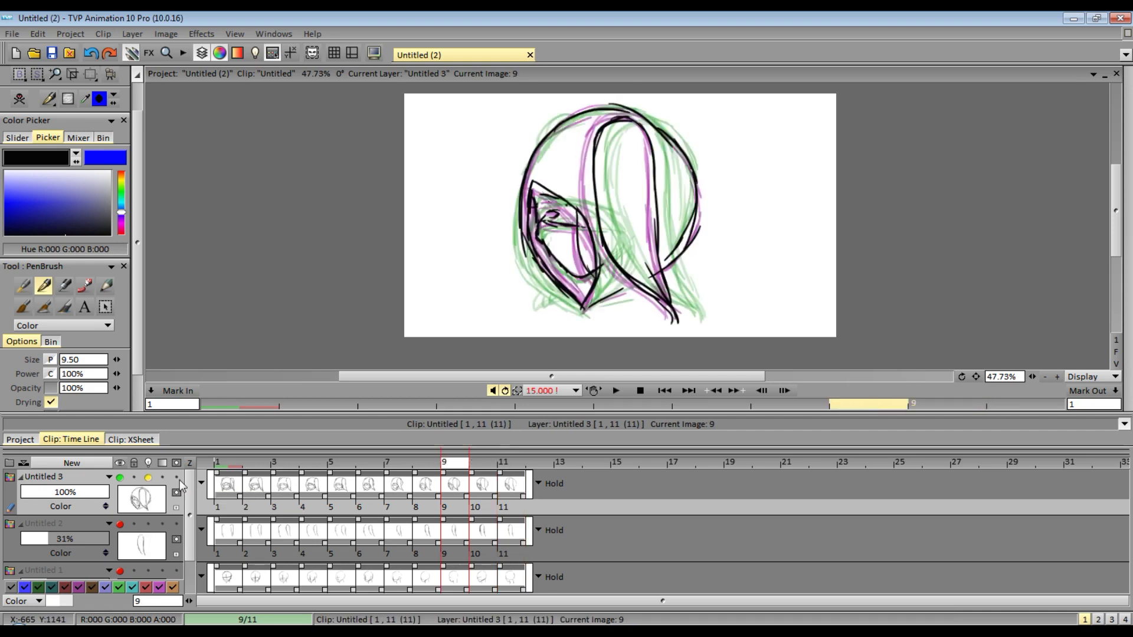
{"action": "key", "text": "Right"}
{"action": "key", "text": "Left"}
{"action": "key", "text": "Left"}
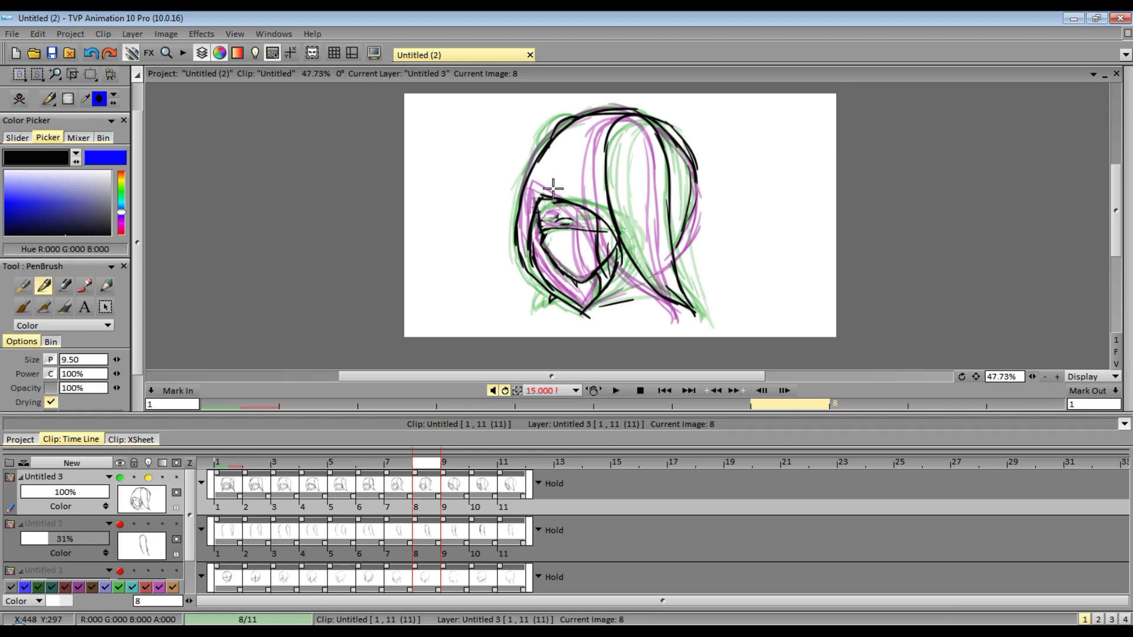
{"action": "key", "text": "Right"}
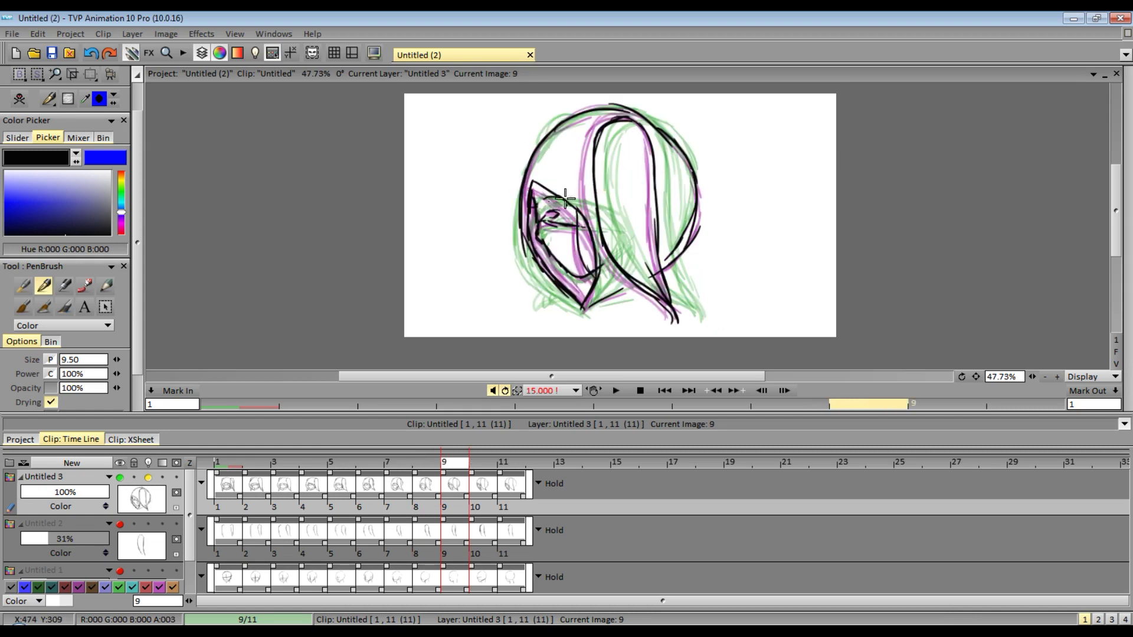
{"action": "key", "text": "Right"}
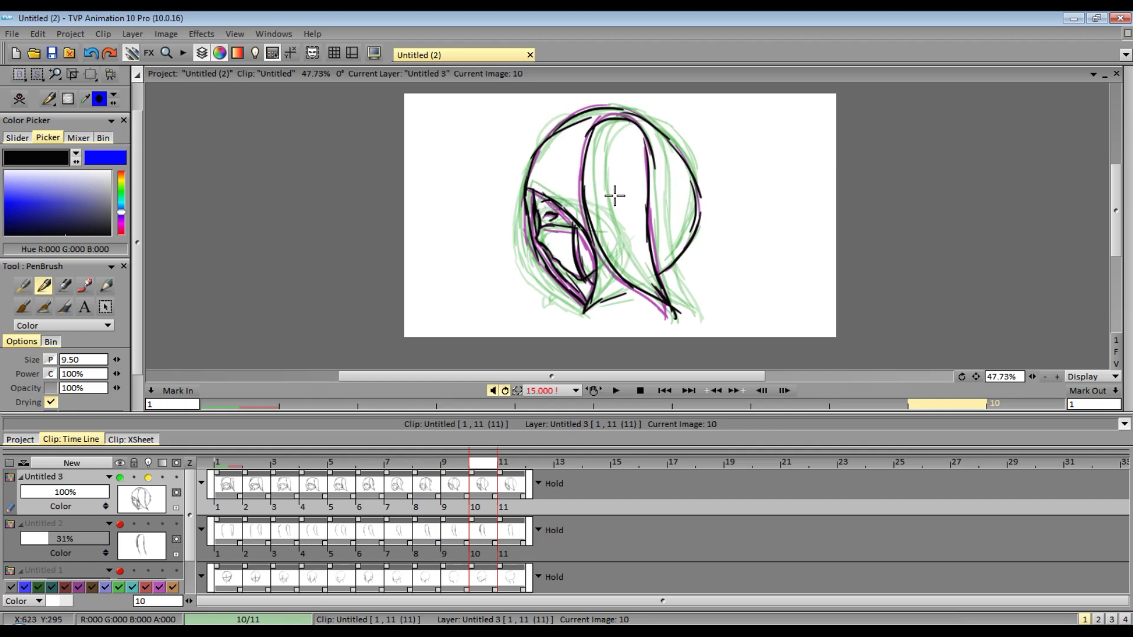
{"action": "key", "text": "Right"}
Play the animation, and sketch sloping shoulder lines on both sides below the hood on frame 1.
{"action": "left_click", "coordinate": [617, 390]}
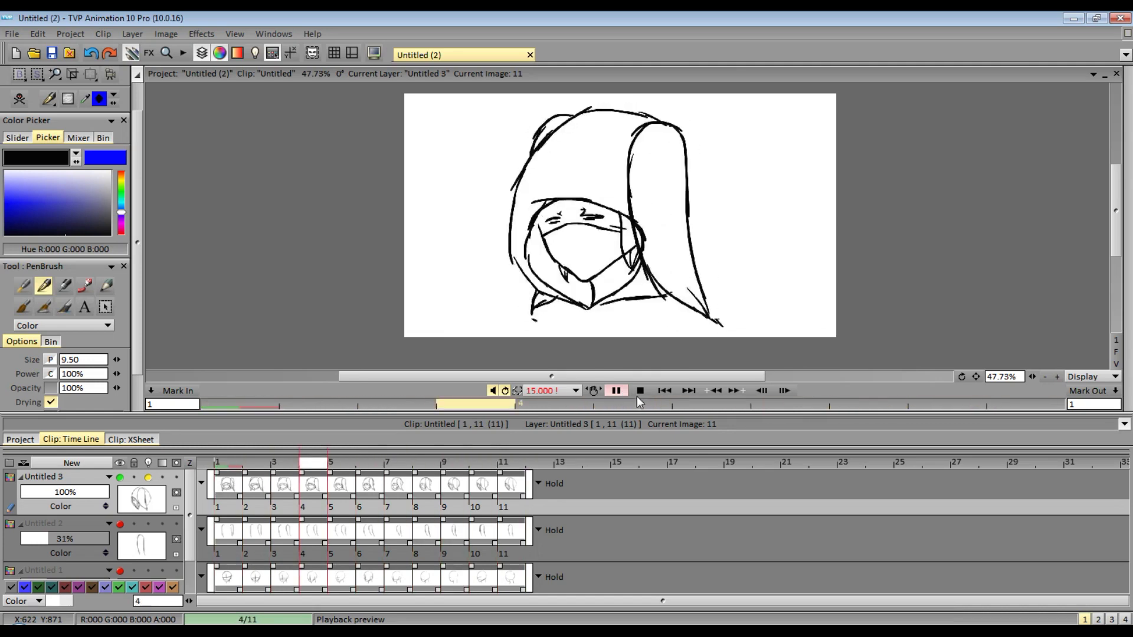
{"action": "left_click", "coordinate": [620, 391]}
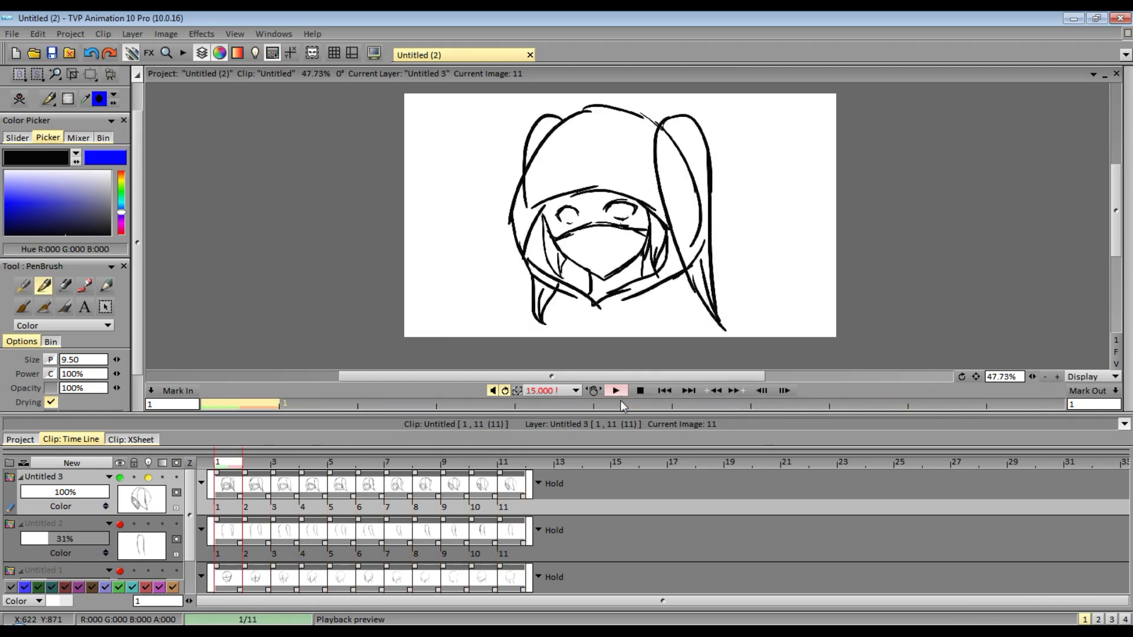
{"action": "left_click_drag", "start_coordinate": [714, 293], "coordinate": [732, 329]}
{"action": "mouse_move", "coordinate": [534, 288]}
{"action": "left_mouse_down"}
{"action": "mouse_move", "coordinate": [516, 312]}
{"action": "mouse_move", "coordinate": [531, 285]}
{"action": "left_mouse_up"}
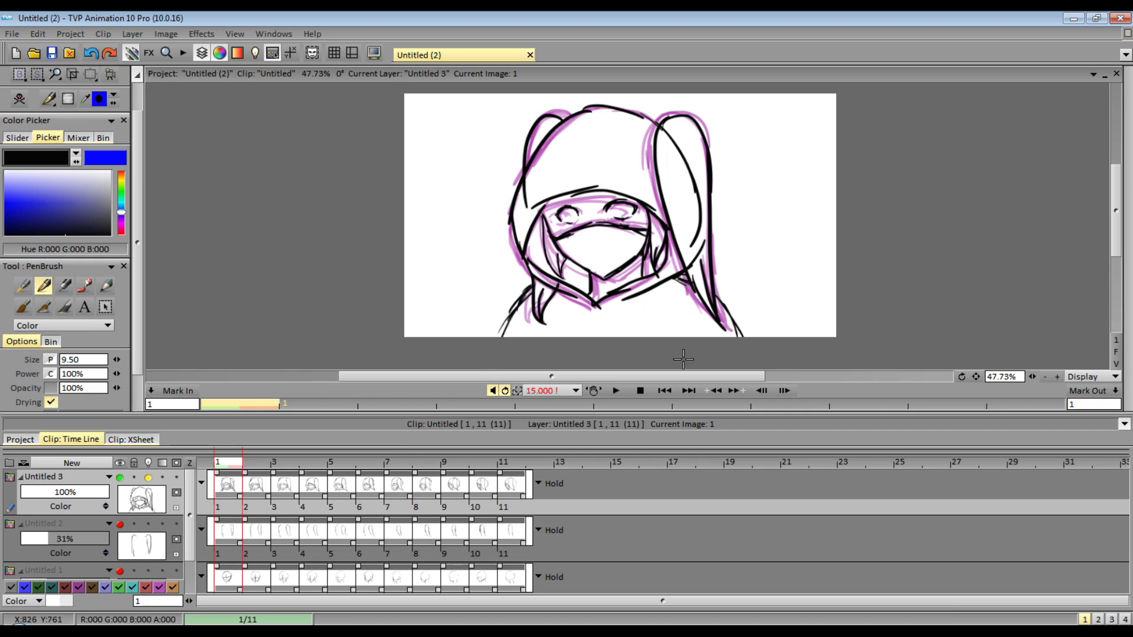
Sketch the sloping shoulder lines and the jacket's centre line below the hood on frames 2 to 5.
{"action": "key", "text": "Right"}
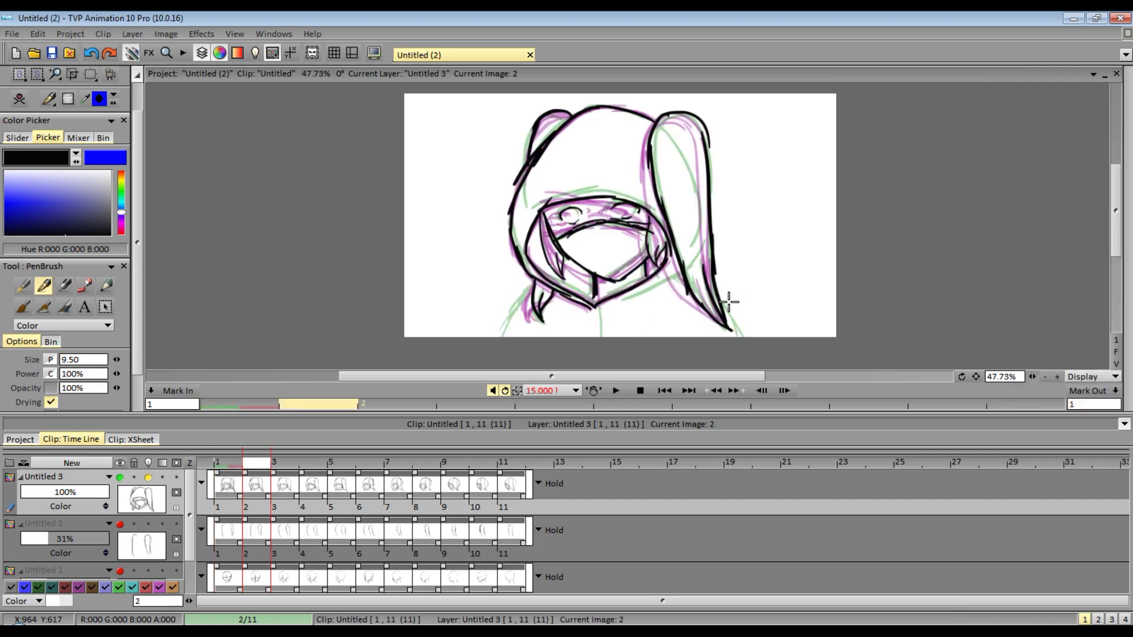
{"action": "mouse_move", "coordinate": [533, 288]}
{"action": "left_mouse_down"}
{"action": "mouse_move", "coordinate": [505, 340]}
{"action": "mouse_move", "coordinate": [530, 293]}
{"action": "mouse_move", "coordinate": [511, 327]}
{"action": "left_mouse_up"}
{"action": "key", "text": "Right"}
{"action": "left_click_drag", "start_coordinate": [713, 286], "coordinate": [741, 337]}
{"action": "left_click_drag", "start_coordinate": [594, 299], "coordinate": [590, 336]}
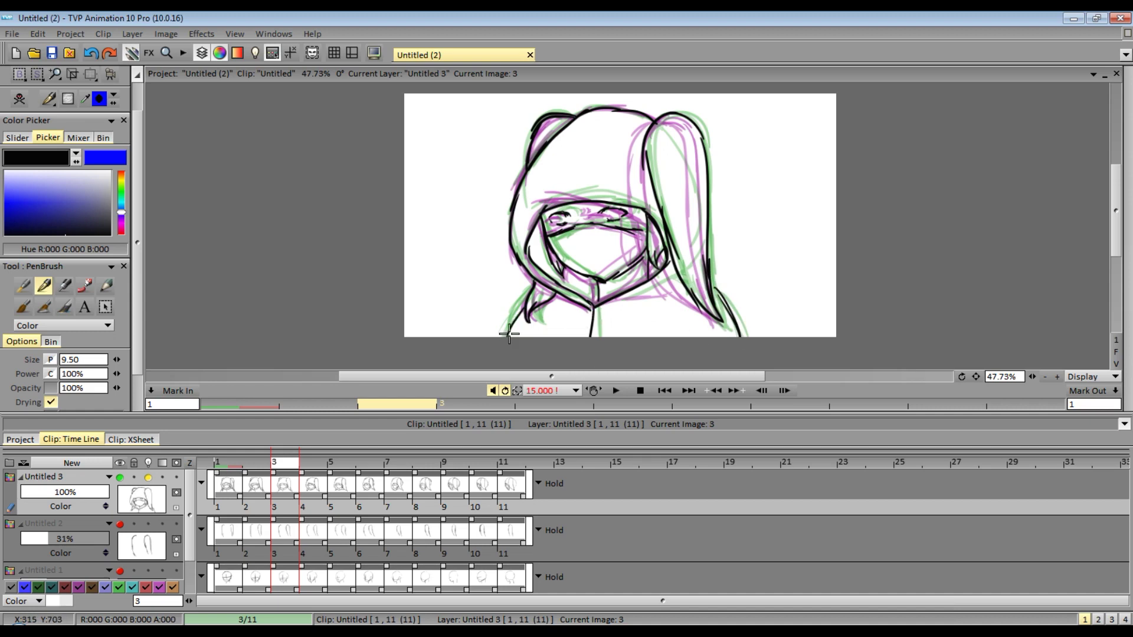
{"action": "key", "text": "Right"}
{"action": "left_click_drag", "start_coordinate": [716, 296], "coordinate": [737, 336]}
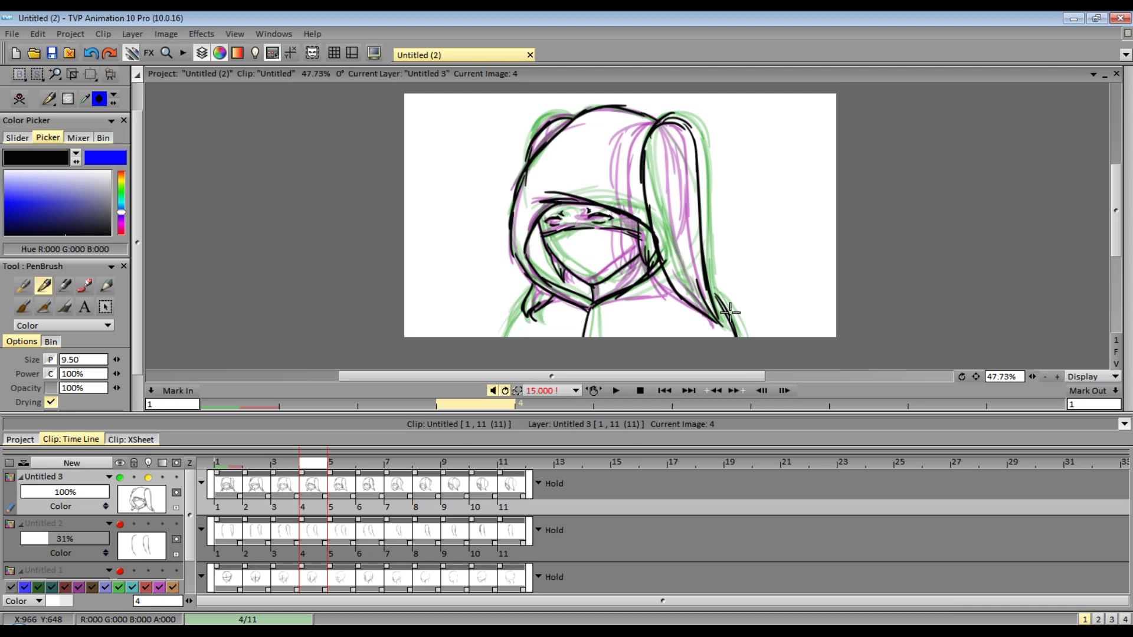
{"action": "key", "text": "Right"}
{"action": "left_click_drag", "start_coordinate": [591, 300], "coordinate": [585, 337]}
{"action": "mouse_move", "coordinate": [704, 284]}
{"action": "left_mouse_down"}
{"action": "mouse_move", "coordinate": [736, 338]}
{"action": "mouse_move", "coordinate": [704, 285]}
{"action": "mouse_move", "coordinate": [724, 304]}
{"action": "left_mouse_up"}
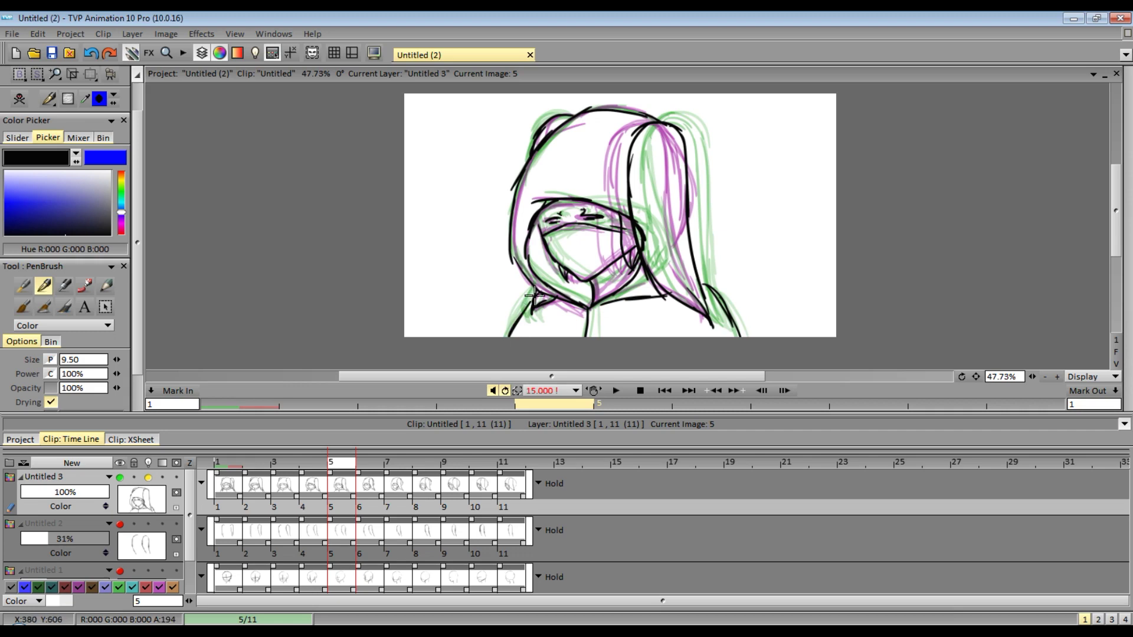
Continue the shoulder lines and the jacket's centre line below the hood on frames 6 to 8.
{"action": "key", "text": "Right"}
{"action": "left_click_drag", "start_coordinate": [590, 306], "coordinate": [586, 336]}
{"action": "left_click_drag", "start_coordinate": [708, 296], "coordinate": [729, 334]}
{"action": "left_click_drag", "start_coordinate": [686, 275], "coordinate": [736, 337]}
{"action": "mouse_move", "coordinate": [520, 337]}
{"action": "left_mouse_down"}
{"action": "mouse_move", "coordinate": [530, 310]}
{"action": "mouse_move", "coordinate": [581, 338]}
{"action": "left_mouse_up"}
{"action": "key", "text": "Right"}
{"action": "left_click_drag", "start_coordinate": [690, 279], "coordinate": [735, 337]}
{"action": "key", "text": "Right"}
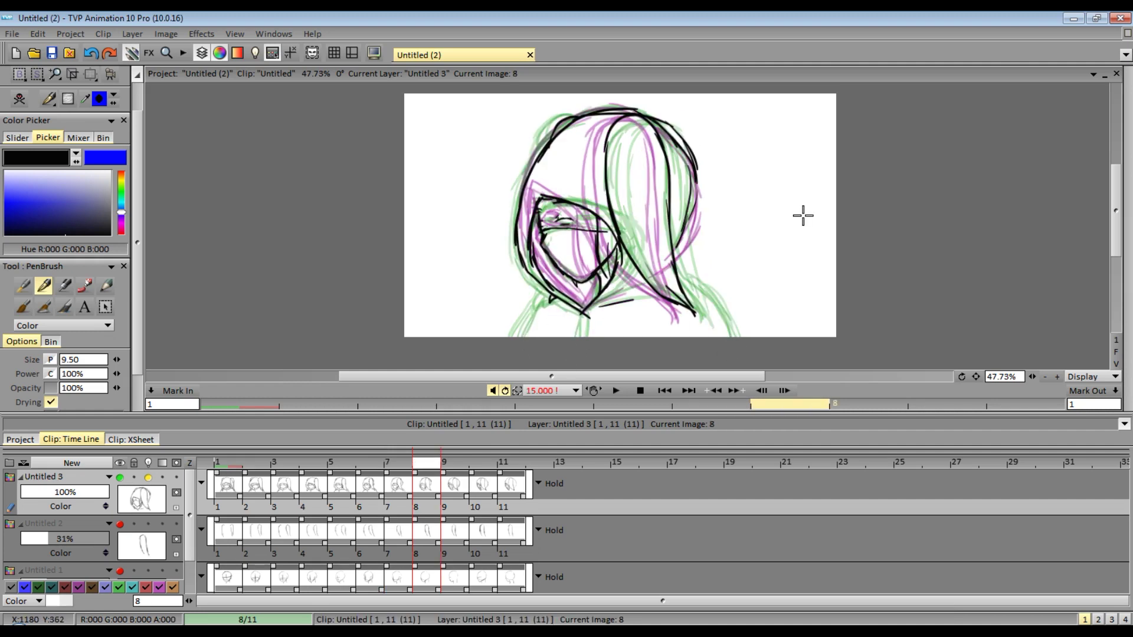
{"action": "left_click_drag", "start_coordinate": [681, 280], "coordinate": [724, 337]}
{"action": "left_click_drag", "start_coordinate": [544, 300], "coordinate": [525, 348]}
Sketch the shoulder lines and the jacket's centre line on frames 9 to 11, and play the animation.
{"action": "key", "text": "Right"}
{"action": "mouse_move", "coordinate": [583, 306]}
{"action": "left_mouse_down"}
{"action": "mouse_move", "coordinate": [571, 337]}
{"action": "mouse_move", "coordinate": [559, 301]}
{"action": "left_mouse_up"}
{"action": "left_click_drag", "start_coordinate": [672, 275], "coordinate": [717, 334]}
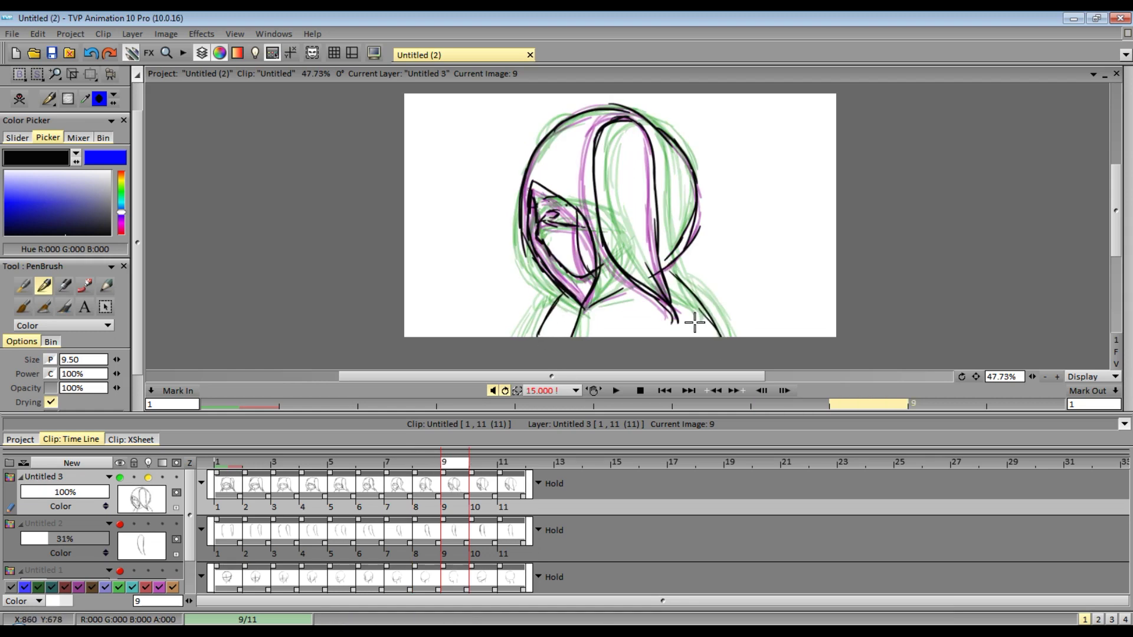
{"action": "key", "text": "Right"}
{"action": "left_click_drag", "start_coordinate": [586, 312], "coordinate": [575, 337]}
{"action": "left_click_drag", "start_coordinate": [665, 273], "coordinate": [711, 339]}
{"action": "mouse_move", "coordinate": [544, 338]}
{"action": "left_mouse_down"}
{"action": "mouse_move", "coordinate": [562, 293]}
{"action": "mouse_move", "coordinate": [564, 330]}
{"action": "left_mouse_up"}
{"action": "key", "text": "Right"}
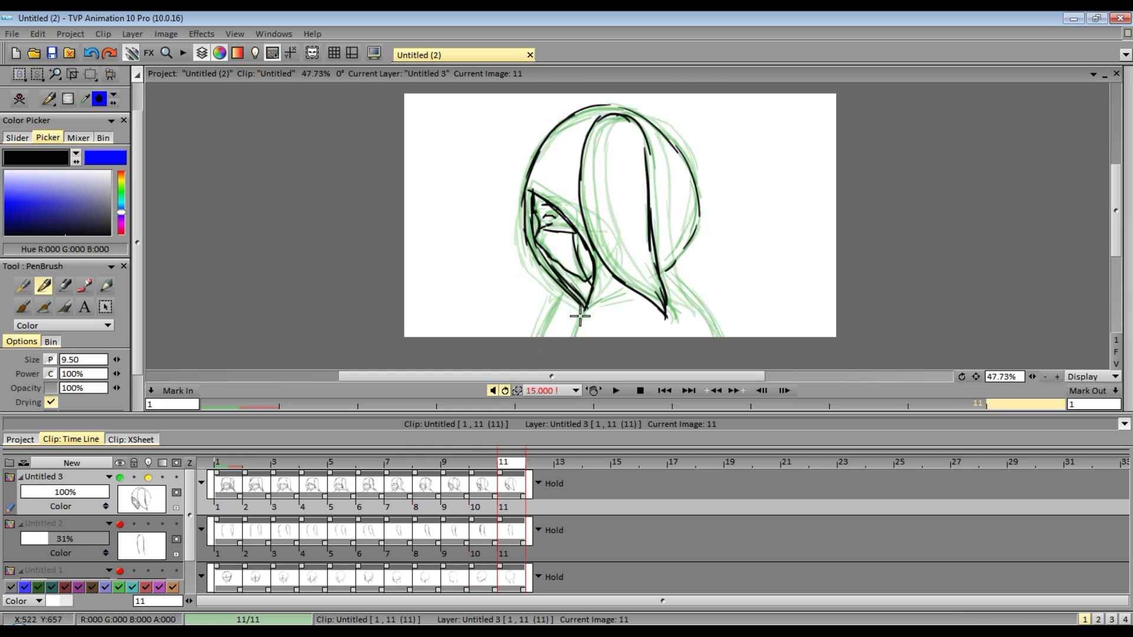
{"action": "left_click_drag", "start_coordinate": [668, 276], "coordinate": [713, 340]}
{"action": "left_click_drag", "start_coordinate": [567, 295], "coordinate": [544, 337]}
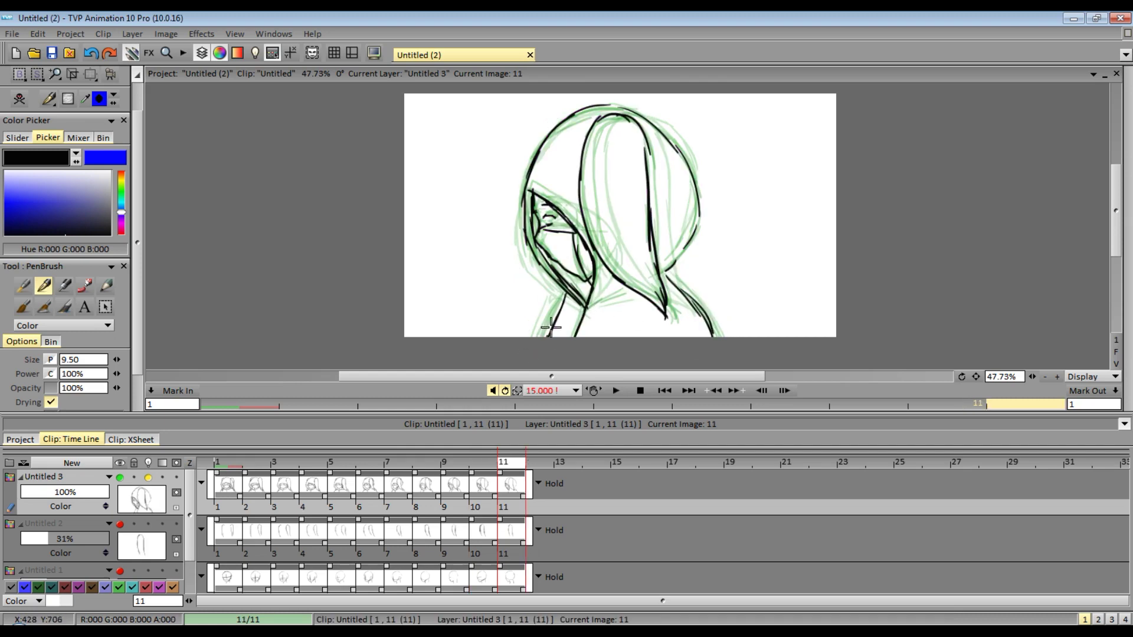
{"action": "left_click", "coordinate": [616, 390]}
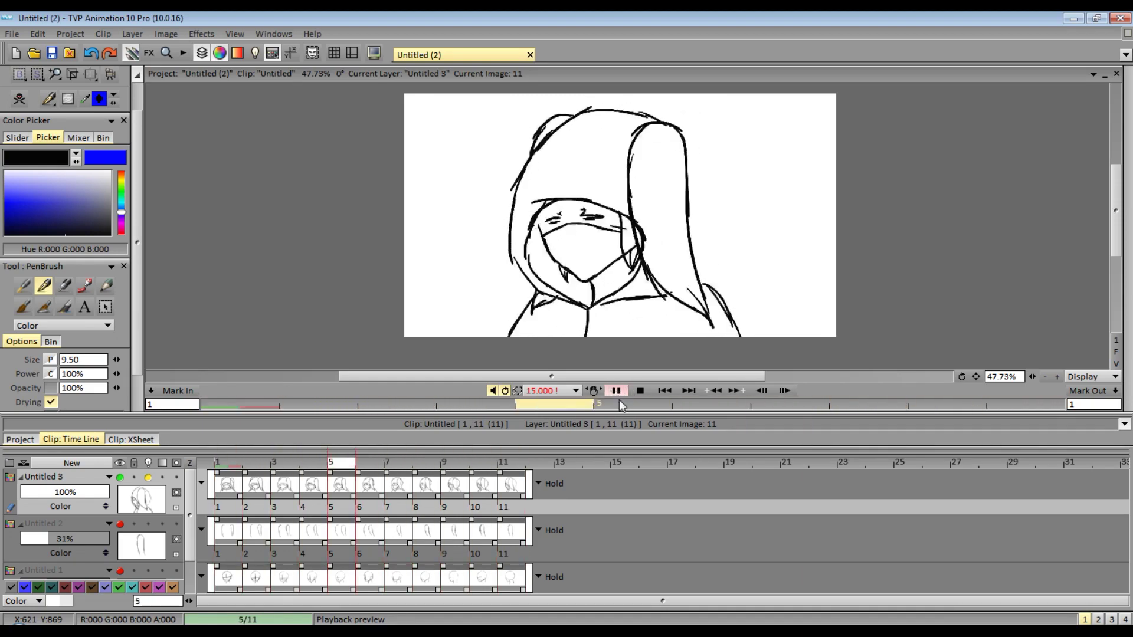
{"action": "left_click", "coordinate": [616, 392]}
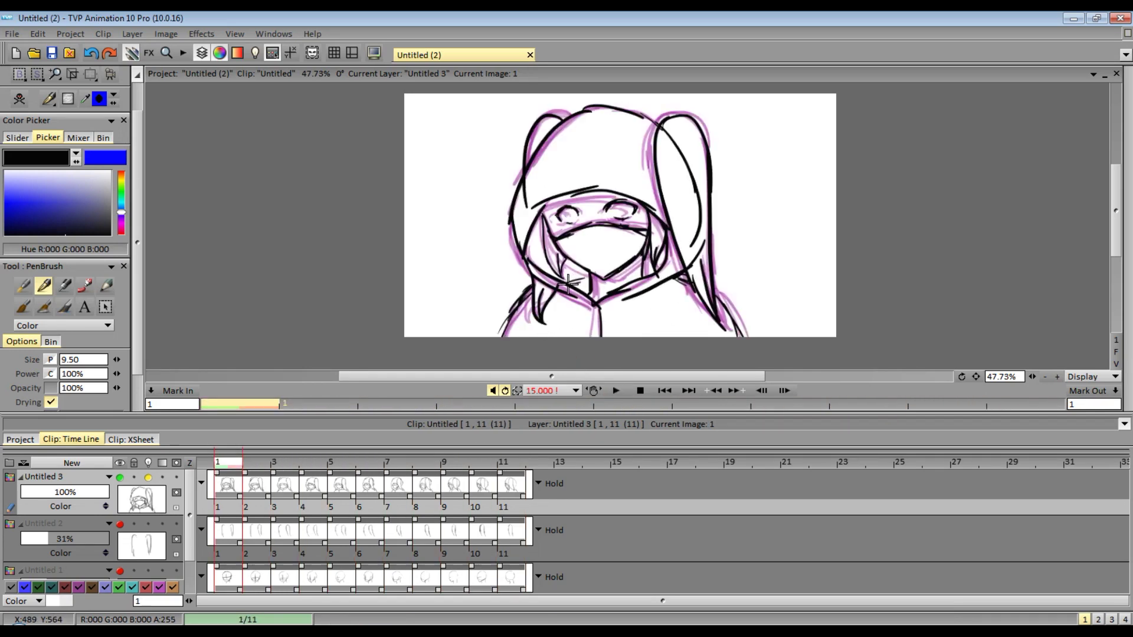
Add short collar strokes below the mask inside the hood frame by frame up to frame 11, and play the animation.
{"action": "key", "text": "Right"}
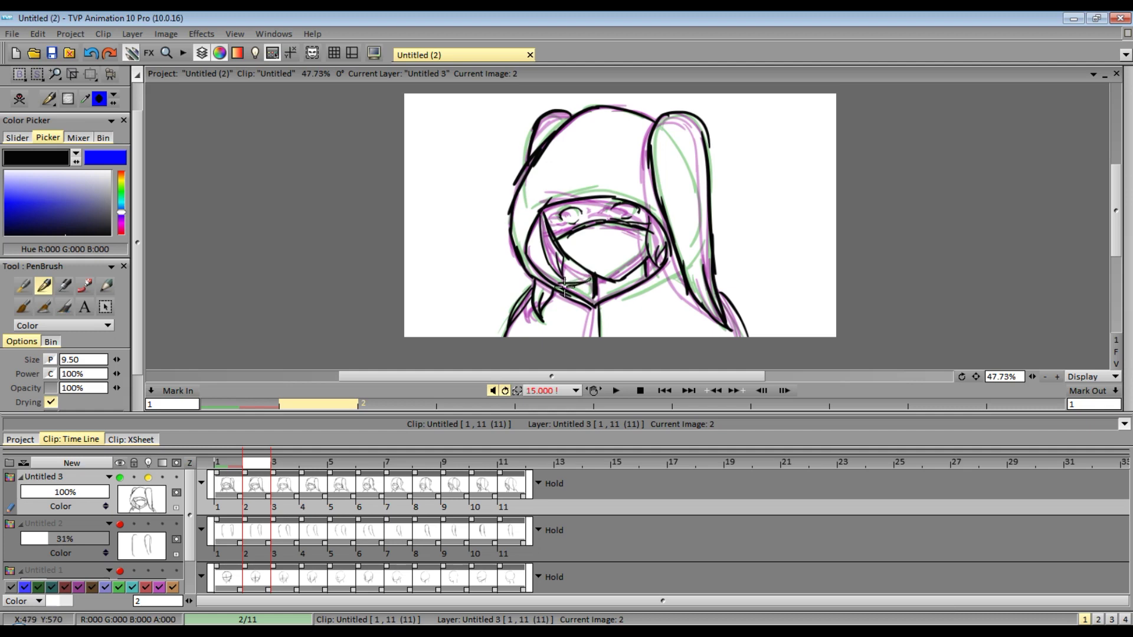
{"action": "key", "text": "Right"}
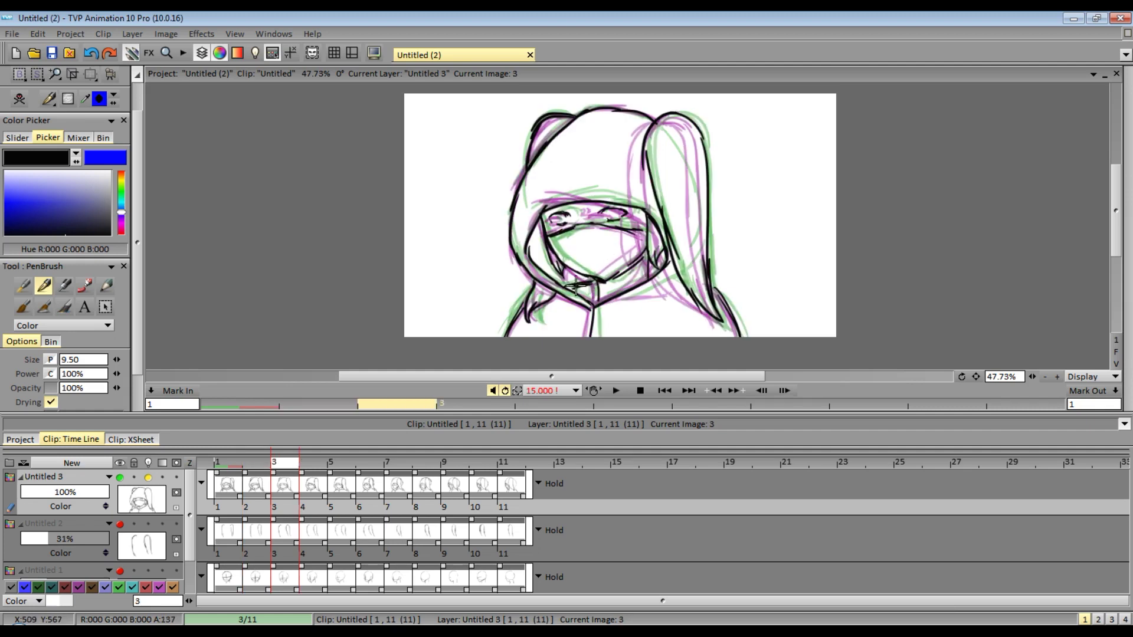
{"action": "key", "text": "Right"}
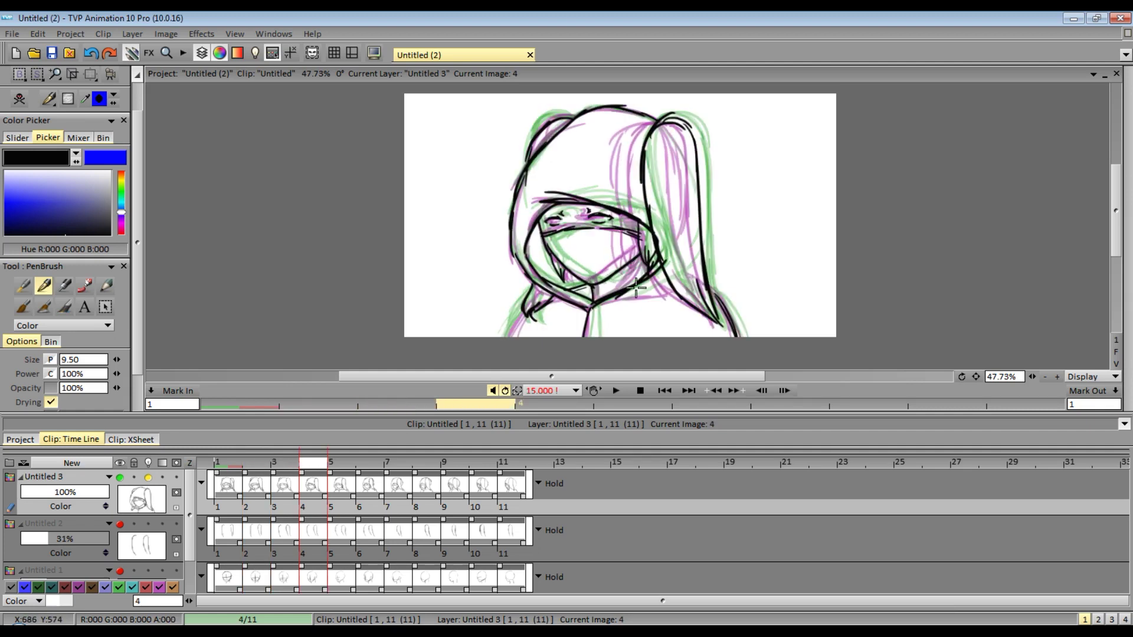
{"action": "key", "text": "Right"}
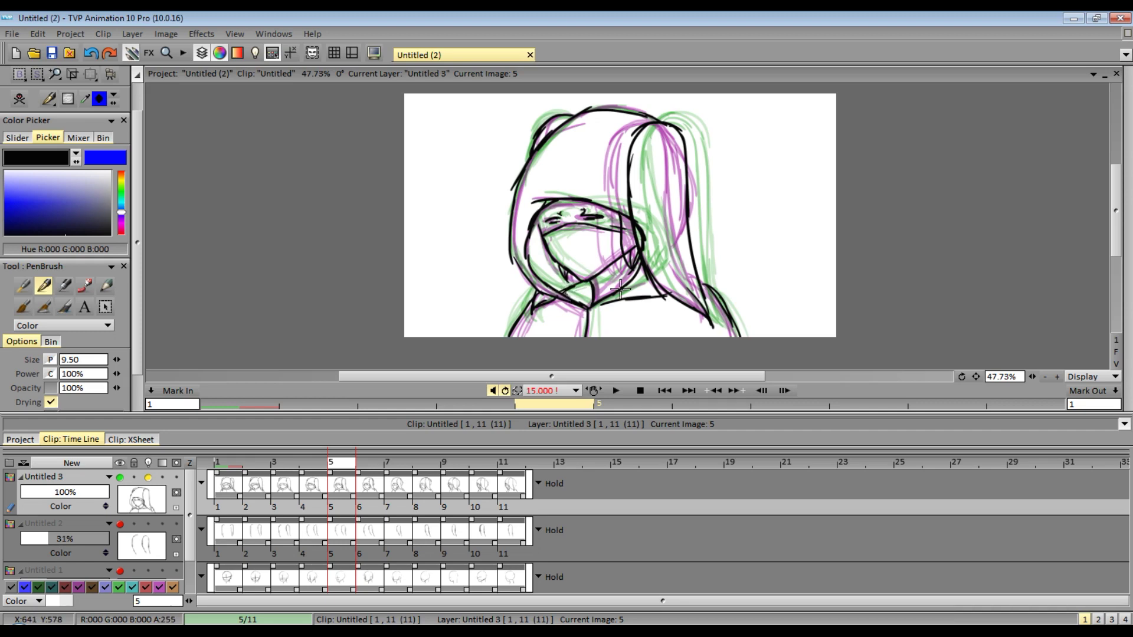
{"action": "key", "text": "Right"}
{"action": "key", "text": "Right"}
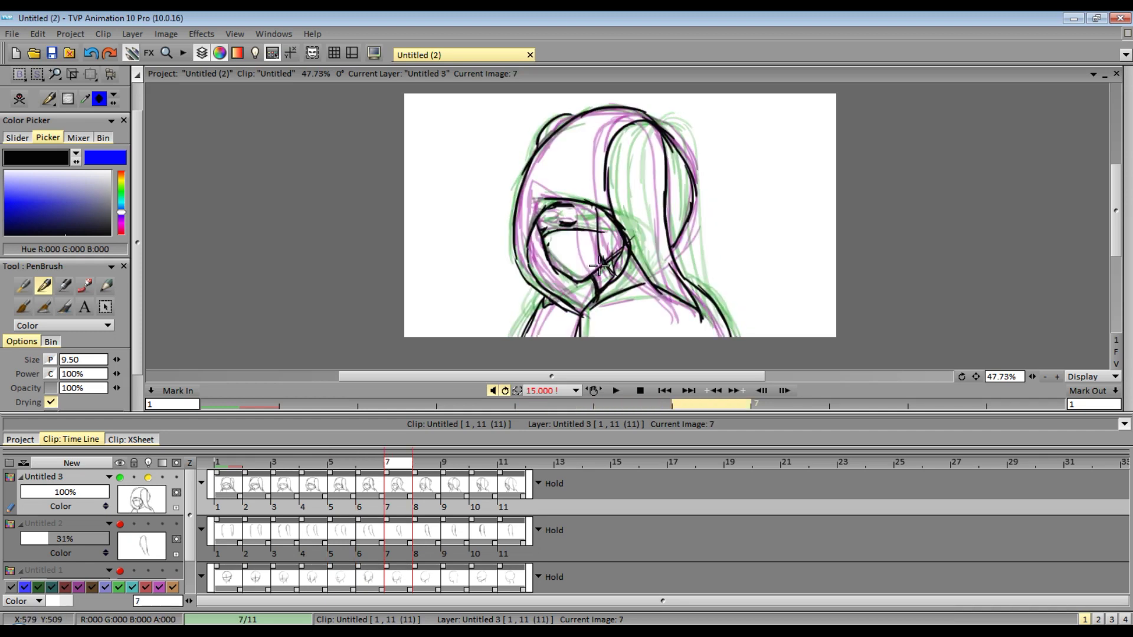
{"action": "key", "text": "Right"}
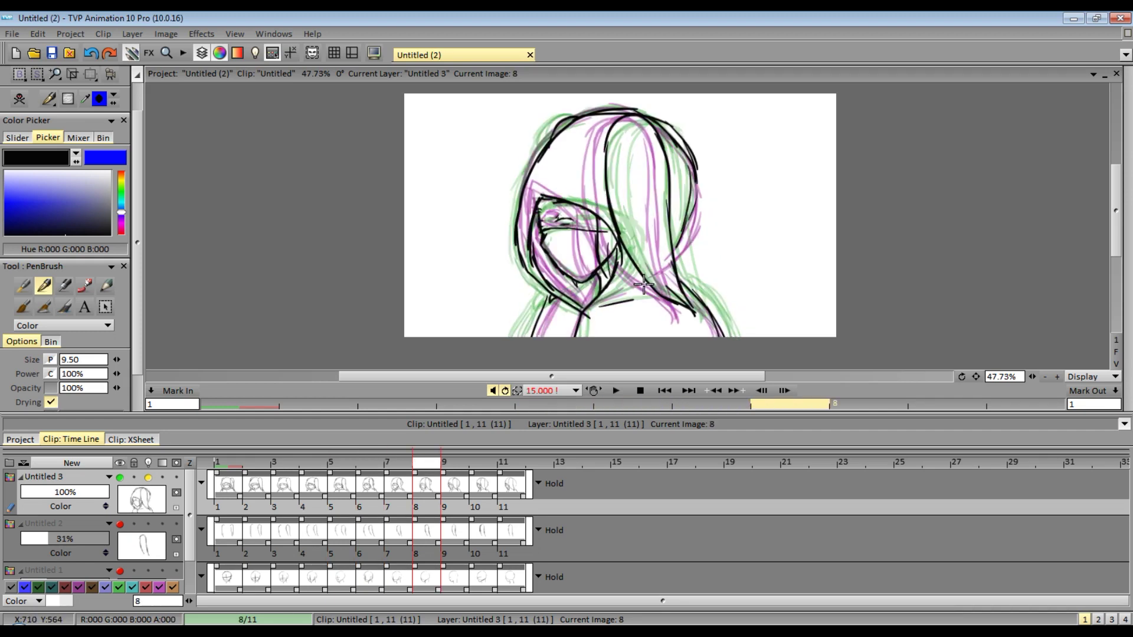
{"action": "left_click_drag", "start_coordinate": [583, 306], "coordinate": [592, 285]}
{"action": "key", "text": "Right"}
{"action": "key", "text": "Right"}
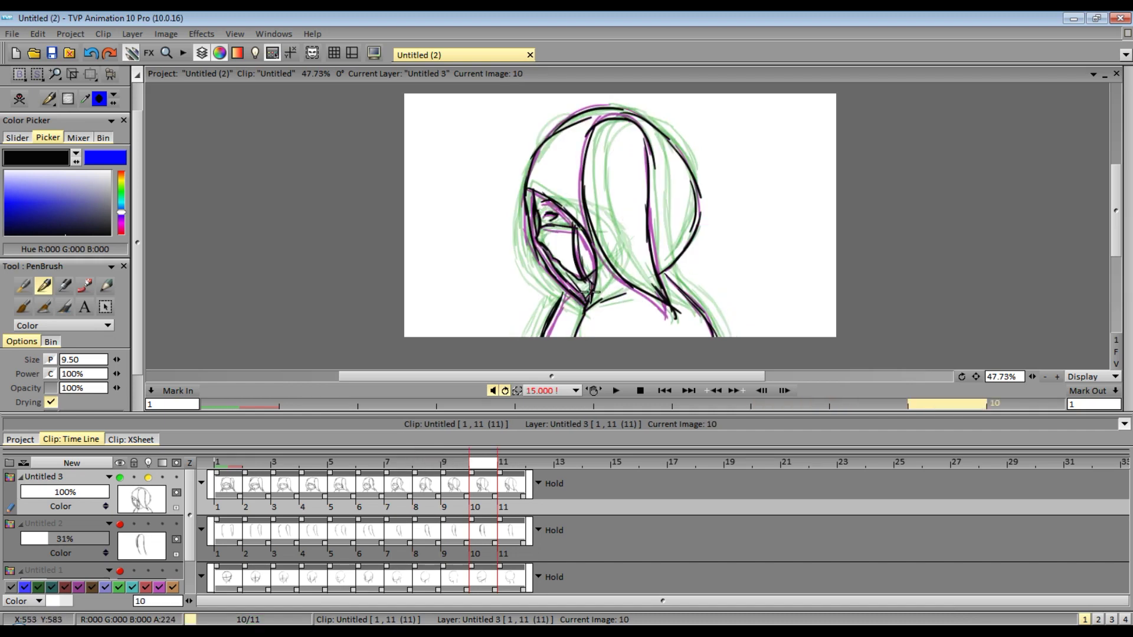
{"action": "key", "text": "Right"}
{"action": "left_click", "coordinate": [616, 390]}
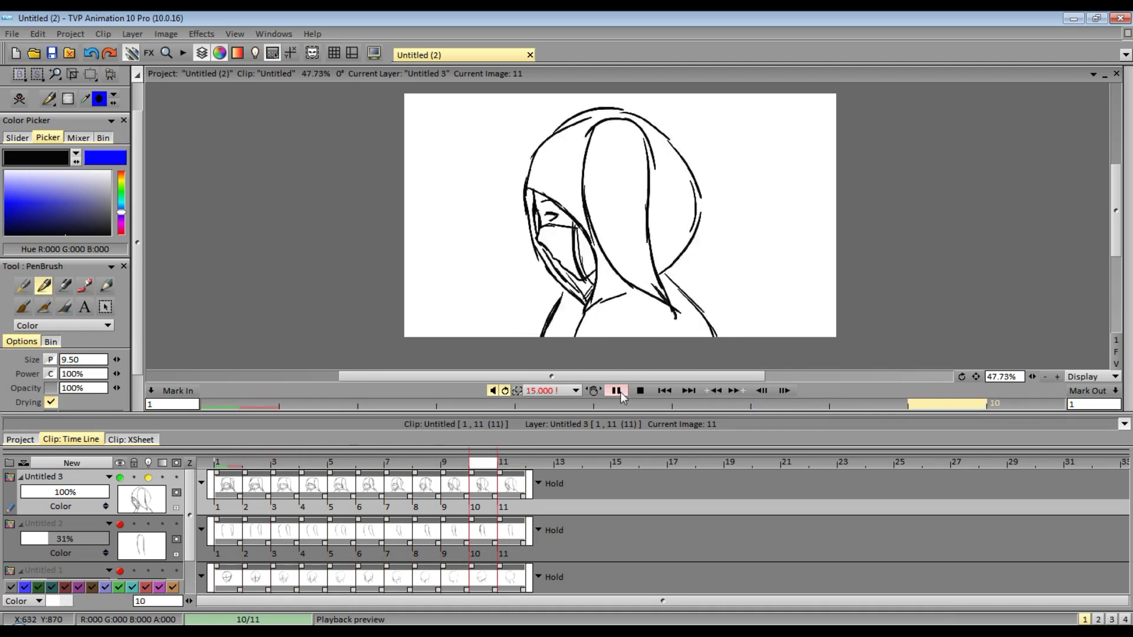
{"action": "left_click", "coordinate": [618, 391]}
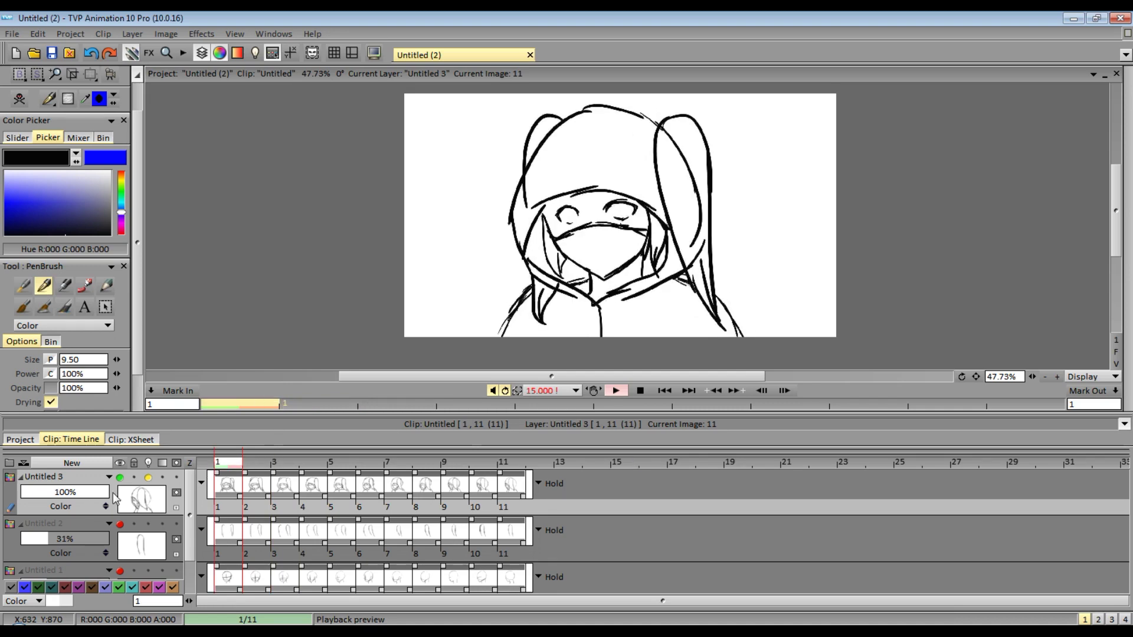
Turn off the light table for layer Untitled 3, replay the animation, and lower the layer's opacity to 45%.
{"action": "left_click", "coordinate": [143, 493]}
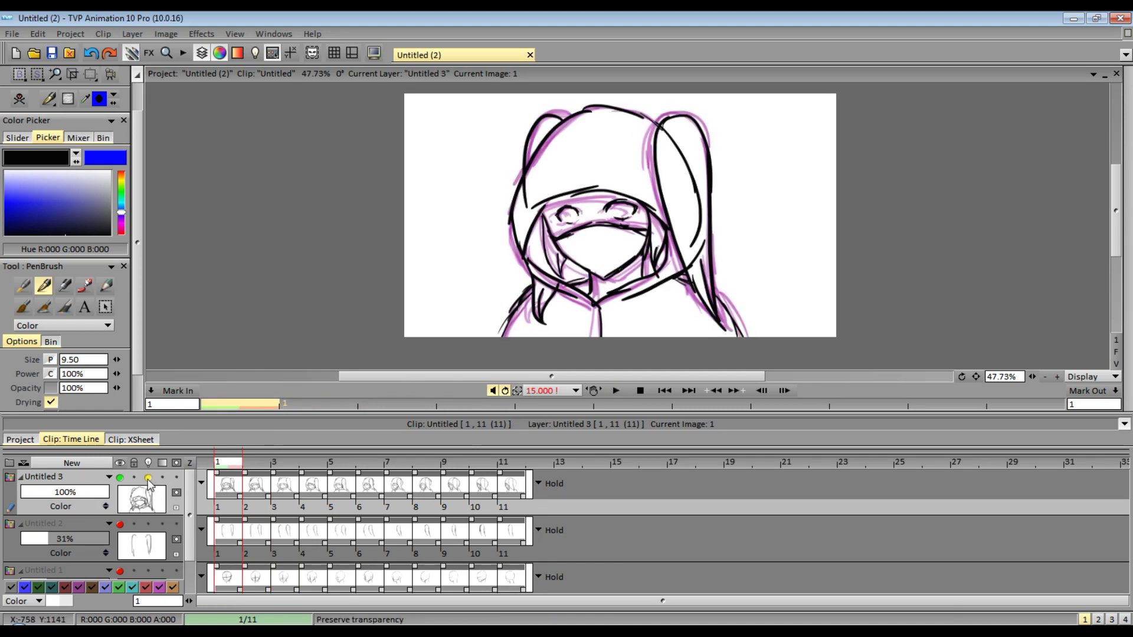
{"action": "left_click", "coordinate": [615, 392]}
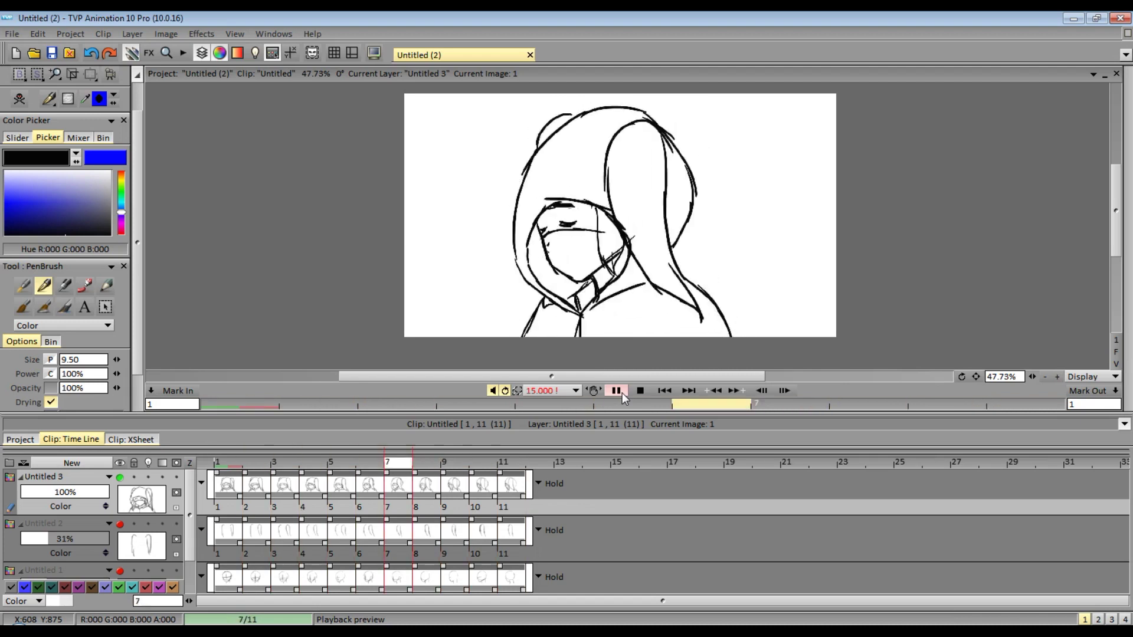
{"action": "left_click", "coordinate": [617, 390]}
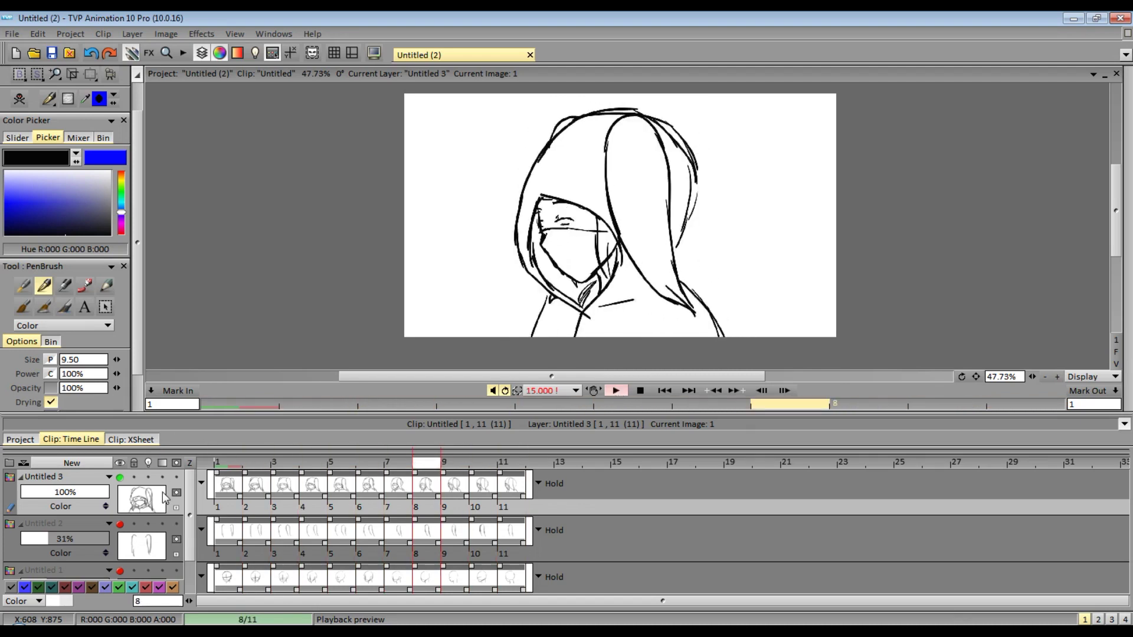
{"action": "left_click_drag", "start_coordinate": [65, 492], "coordinate": [61, 493]}
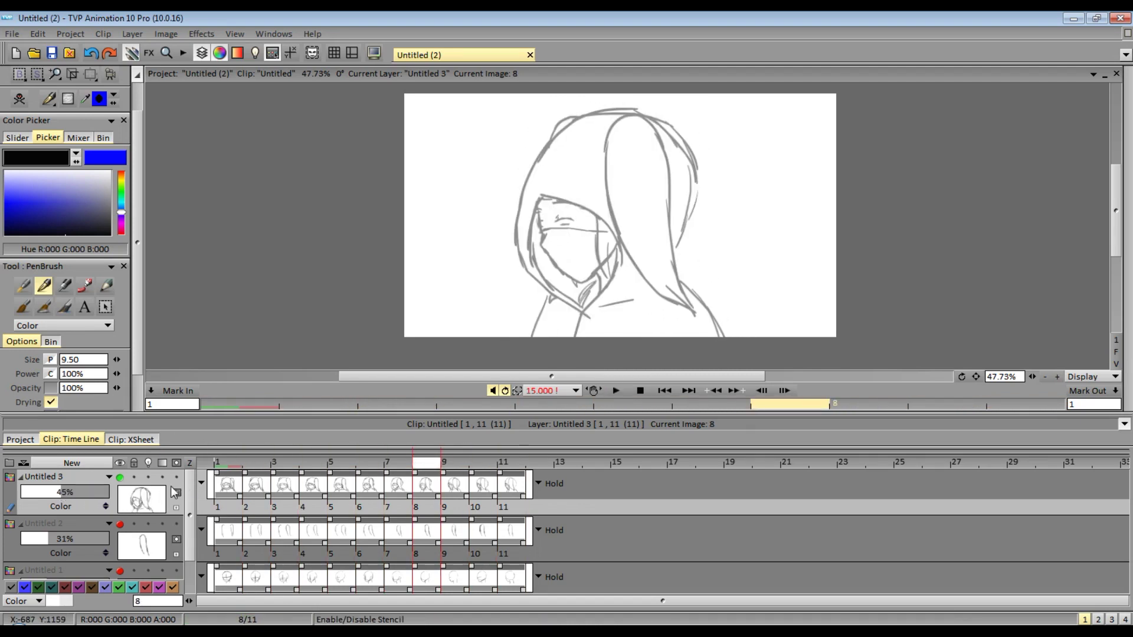
{"action": "left_click", "coordinate": [87, 466]}
{"action": "left_click", "coordinate": [580, 404]}
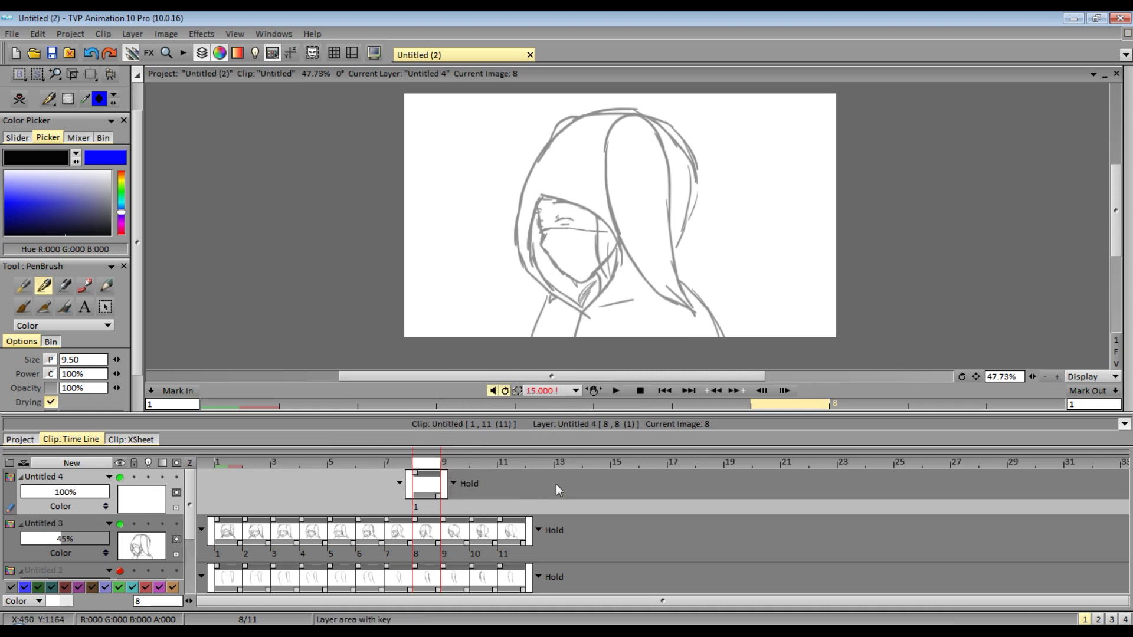
{"action": "key", "text": "ctrl+z"}
Create a new animation layer above Untitled 3, starting at frame 1.
{"action": "key", "text": "Left"}
{"action": "key", "text": "Home"}
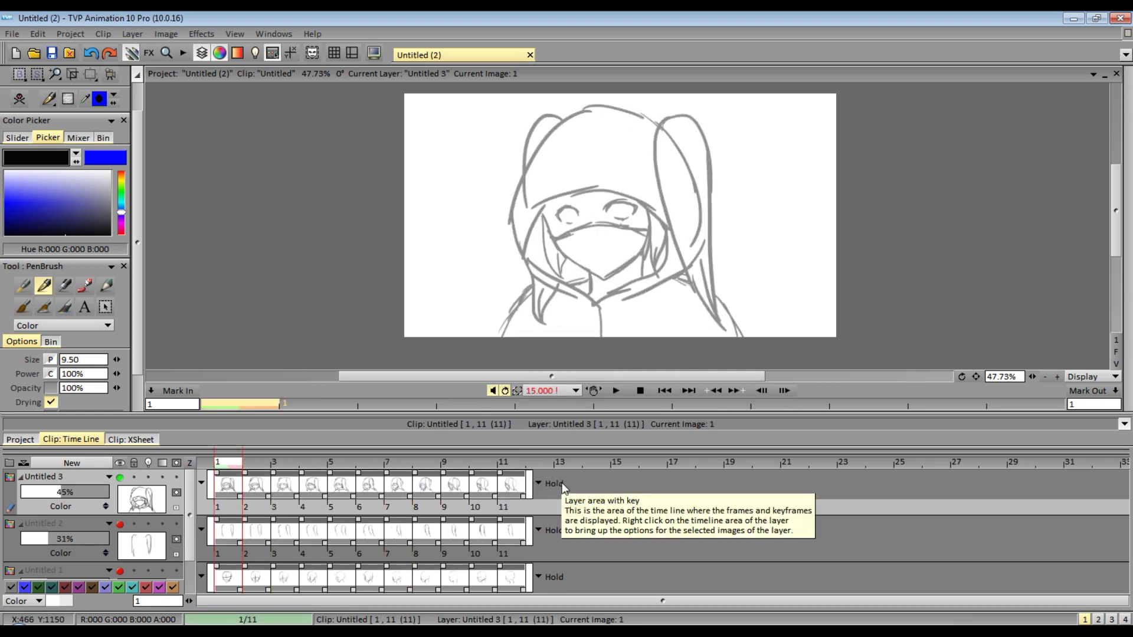
{"action": "left_click", "coordinate": [80, 463]}
{"action": "left_click", "coordinate": [603, 404]}
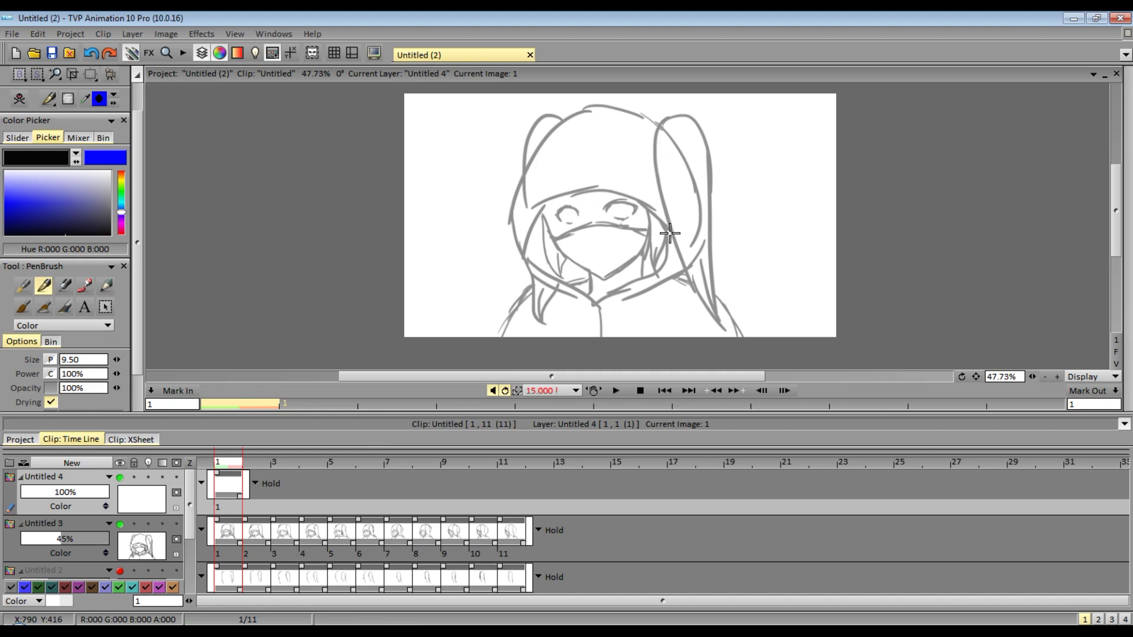
Try to ink the hood opening's left edge, top edge and the jacket's centre line on frame 1 of the new layer.
{"action": "left_click_drag", "start_coordinate": [1033, 377], "coordinate": [1092, 377]}
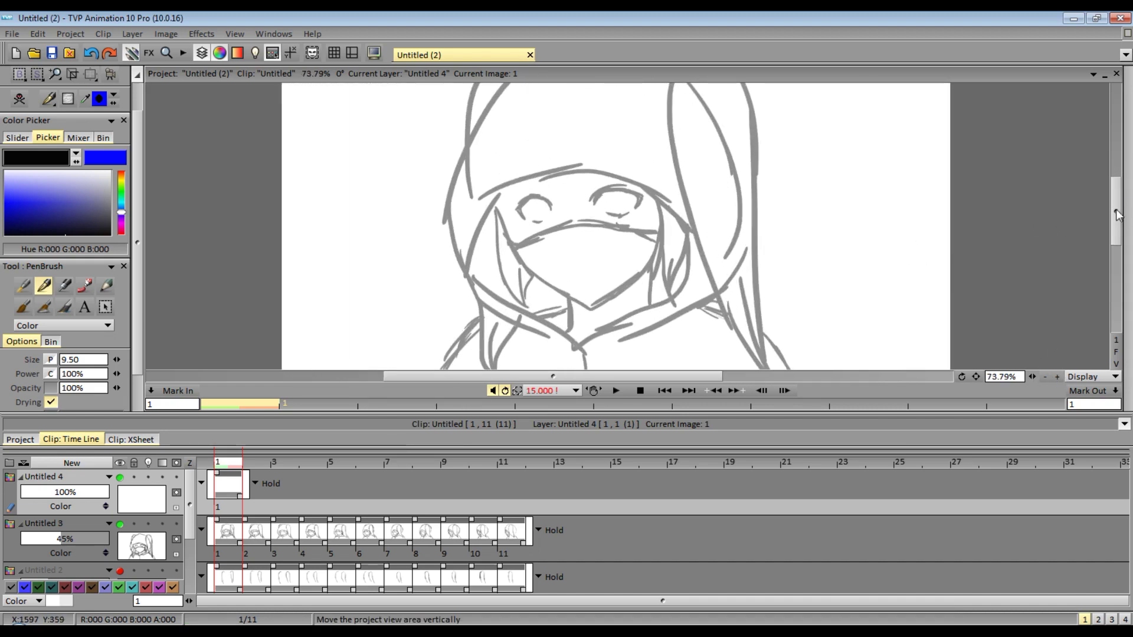
{"action": "left_click_drag", "start_coordinate": [1116, 211], "coordinate": [1116, 219]}
{"action": "mouse_move", "coordinate": [512, 149]}
{"action": "left_mouse_down"}
{"action": "mouse_move", "coordinate": [469, 238]}
{"action": "mouse_move", "coordinate": [575, 311]}
{"action": "mouse_move", "coordinate": [597, 386]}
{"action": "left_mouse_up"}
{"action": "key", "text": "ctrl+z"}
{"action": "left_click_drag", "start_coordinate": [559, 299], "coordinate": [585, 363]}
{"action": "key", "text": "ctrl+z"}
{"action": "mouse_move", "coordinate": [511, 152]}
{"action": "left_mouse_down"}
{"action": "mouse_move", "coordinate": [639, 177]}
{"action": "mouse_move", "coordinate": [676, 166]}
{"action": "left_mouse_up"}
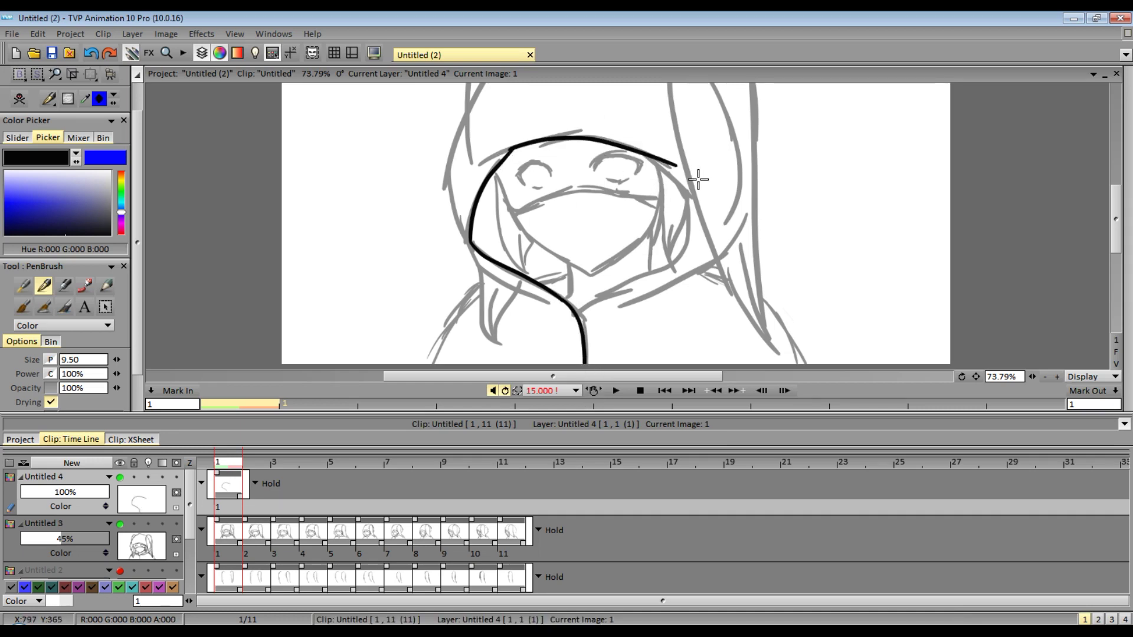
{"action": "key", "text": "ctrl+z"}
{"action": "mouse_move", "coordinate": [511, 151]}
{"action": "left_mouse_down"}
{"action": "mouse_move", "coordinate": [677, 182]}
{"action": "mouse_move", "coordinate": [693, 218]}
{"action": "left_mouse_up"}
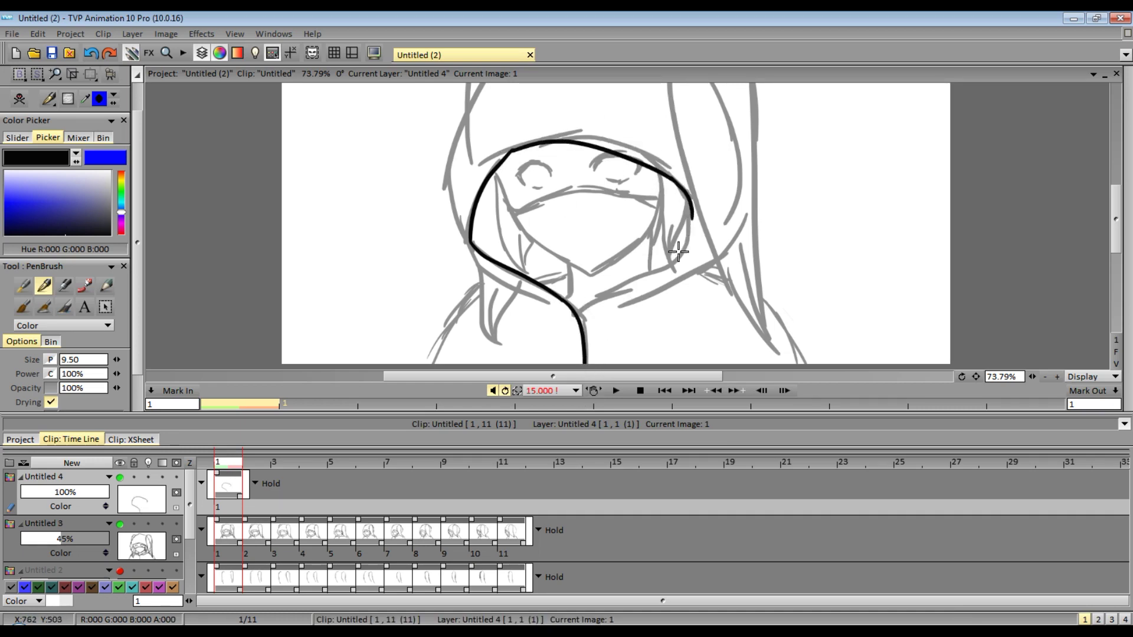
Try to ink the lower right edge of the hood opening, and undo all the hood strokes on the new layer.
{"action": "mouse_move", "coordinate": [580, 308]}
{"action": "left_mouse_down"}
{"action": "mouse_move", "coordinate": [676, 258]}
{"action": "mouse_move", "coordinate": [690, 204]}
{"action": "left_mouse_up"}
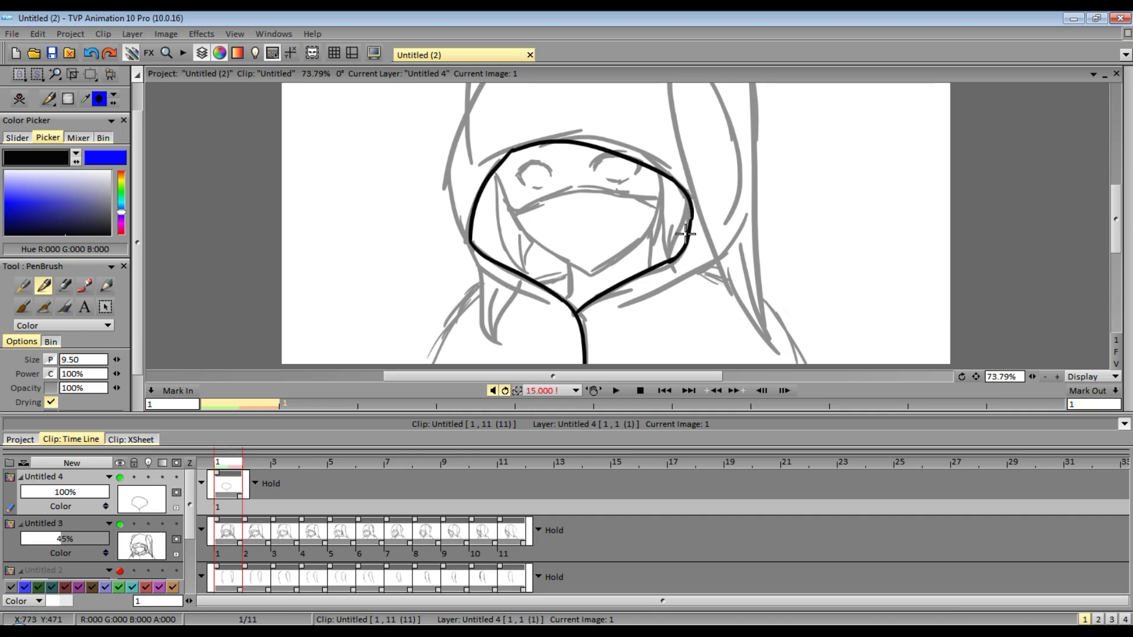
{"action": "key", "text": "ctrl+z"}
{"action": "left_click_drag", "start_coordinate": [672, 258], "coordinate": [692, 220]}
{"action": "key", "text": "ctrl+z"}
{"action": "left_click_drag", "start_coordinate": [672, 258], "coordinate": [692, 222]}
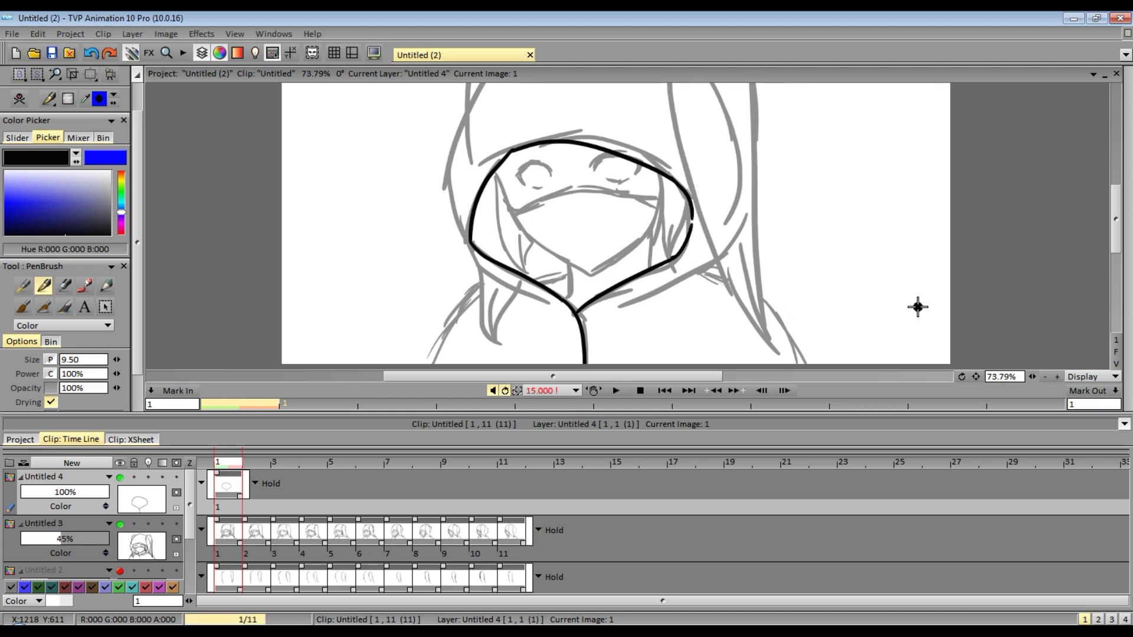
{"action": "key", "text": "ctrl+z"}
{"action": "key", "text": "ctrl+z"}
{"action": "key", "text": "ctrl+z"}
{"action": "key", "text": "ctrl+z"}
{"action": "key", "text": "ctrl+z"}
Set the brush size to 5.50 and try to ink the hood opening's left edge down through the jacket's centre line.
{"action": "left_click_drag", "start_coordinate": [117, 360], "coordinate": [109, 360]}
{"action": "mouse_move", "coordinate": [522, 144]}
{"action": "left_mouse_down"}
{"action": "mouse_move", "coordinate": [482, 256]}
{"action": "mouse_move", "coordinate": [580, 377]}
{"action": "left_mouse_up"}
{"action": "key", "text": "ctrl+z"}
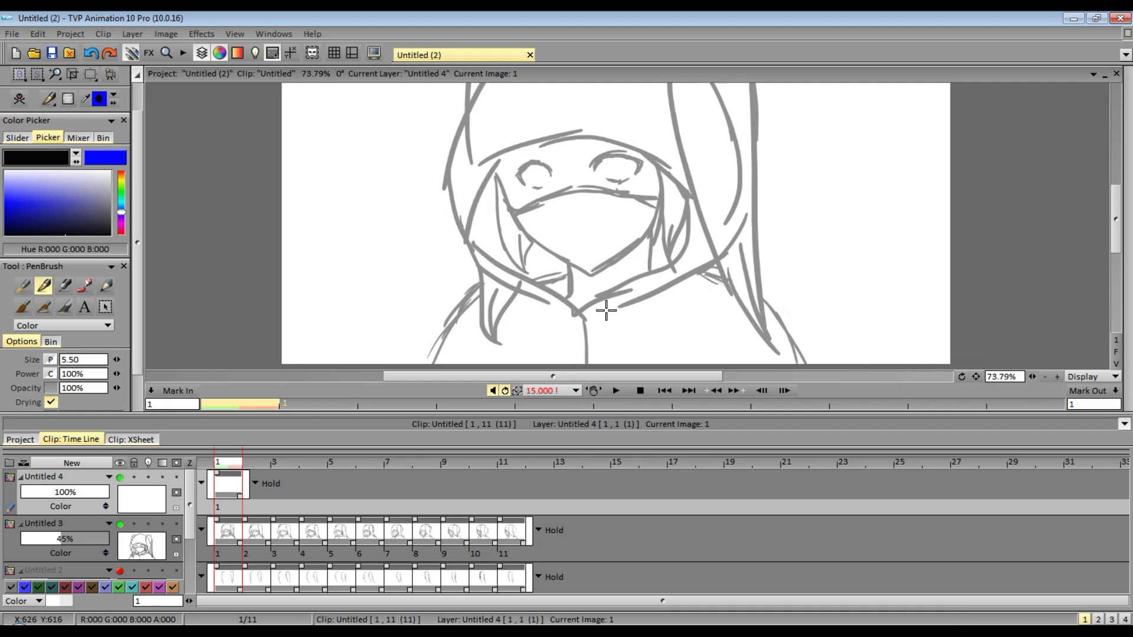
{"action": "key", "text": "ctrl+z"}
{"action": "mouse_move", "coordinate": [510, 151]}
{"action": "left_mouse_down"}
{"action": "mouse_move", "coordinate": [478, 270]}
{"action": "mouse_move", "coordinate": [592, 312]}
{"action": "mouse_move", "coordinate": [584, 392]}
{"action": "left_mouse_up"}
{"action": "key", "text": "ctrl+z"}
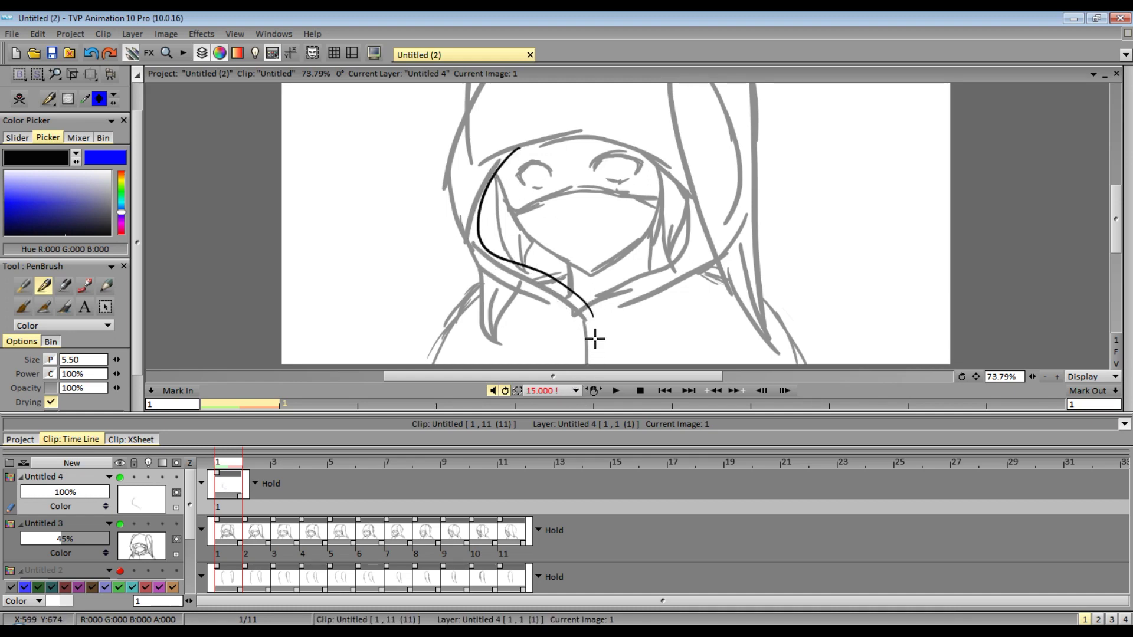
{"action": "key", "text": "ctrl+z"}
Try inking the hood opening's left and lower right edges, toggle layer Untitled 3's visibility to check them, and clear the strokes.
{"action": "scroll", "coordinate": [694, 265], "scroll_direction": "down", "scroll_amount": 1}
{"action": "mouse_move", "coordinate": [538, 167]}
{"action": "left_mouse_down"}
{"action": "mouse_move", "coordinate": [511, 232]}
{"action": "mouse_move", "coordinate": [557, 265]}
{"action": "mouse_move", "coordinate": [595, 333]}
{"action": "left_mouse_up"}
{"action": "left_click_drag", "start_coordinate": [593, 294], "coordinate": [679, 229]}
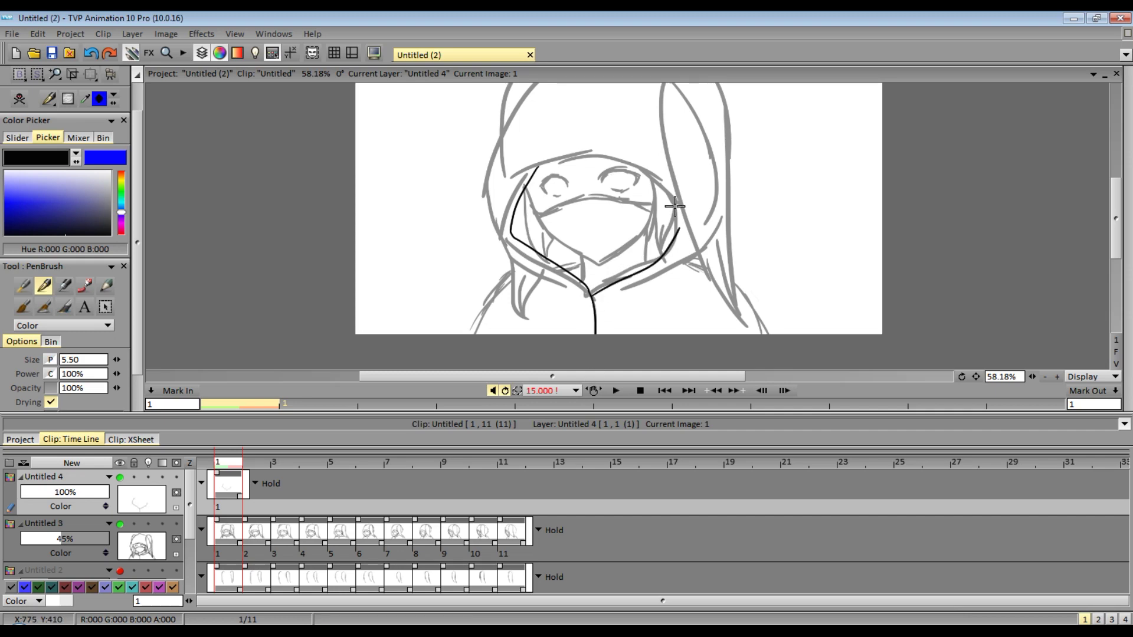
{"action": "left_click", "coordinate": [120, 524]}
{"action": "left_click", "coordinate": [120, 524]}
{"action": "key", "text": "ctrl+z"}
{"action": "key", "text": "v"}
{"action": "key", "text": "plus"}
{"action": "key", "text": "BackSpace"}
Ink the complete outline of the hood opening and the jacket's centre line below it with the 5.50 brush on frame 1.
{"action": "mouse_move", "coordinate": [488, 150]}
{"action": "left_mouse_down"}
{"action": "mouse_move", "coordinate": [466, 240]}
{"action": "mouse_move", "coordinate": [591, 367]}
{"action": "mouse_move", "coordinate": [599, 141]}
{"action": "mouse_move", "coordinate": [685, 177]}
{"action": "left_mouse_up"}
{"action": "key", "text": "ctrl+z"}
{"action": "mouse_move", "coordinate": [581, 319]}
{"action": "left_mouse_down"}
{"action": "mouse_move", "coordinate": [669, 269]}
{"action": "mouse_move", "coordinate": [670, 162]}
{"action": "left_mouse_up"}
{"action": "key", "text": "ctrl+z"}
{"action": "mouse_move", "coordinate": [492, 145]}
{"action": "left_mouse_down"}
{"action": "mouse_move", "coordinate": [650, 150]}
{"action": "mouse_move", "coordinate": [692, 180]}
{"action": "mouse_move", "coordinate": [663, 178]}
{"action": "left_mouse_up"}
{"action": "key", "text": "ctrl+z"}
{"action": "key", "text": "ctrl+z"}
{"action": "mouse_move", "coordinate": [484, 158]}
{"action": "left_mouse_down"}
{"action": "mouse_move", "coordinate": [681, 169]}
{"action": "mouse_move", "coordinate": [694, 190]}
{"action": "left_mouse_up"}
{"action": "mouse_move", "coordinate": [583, 322]}
{"action": "left_mouse_down"}
{"action": "mouse_move", "coordinate": [692, 248]}
{"action": "mouse_move", "coordinate": [620, 293]}
{"action": "left_mouse_up"}
{"action": "key", "text": "ctrl+z"}
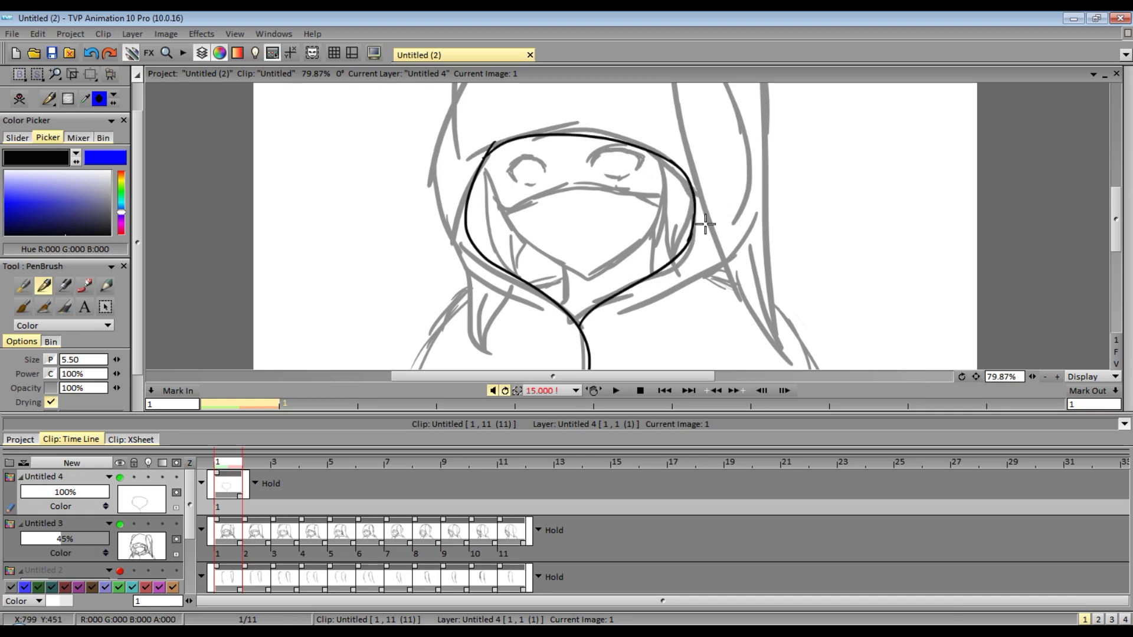
Clean up the overlapping line ends at the upper left corner of the inked hood opening on frame 1.
{"action": "left_click_drag", "start_coordinate": [1032, 376], "coordinate": [1098, 376]}
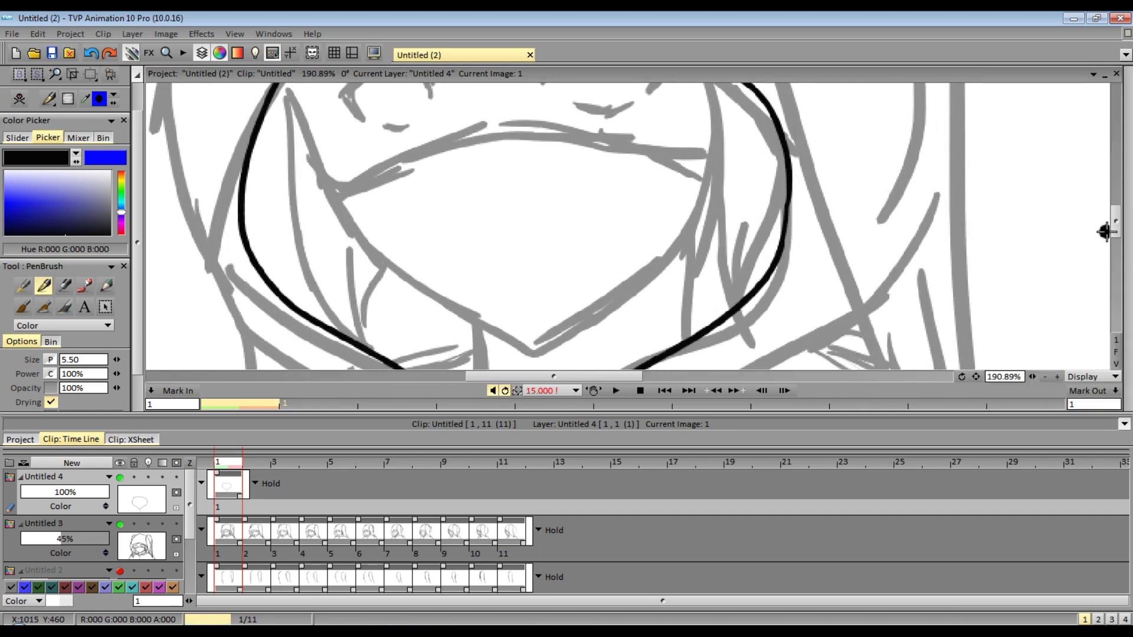
{"action": "left_click_drag", "start_coordinate": [1115, 227], "coordinate": [1114, 210]}
{"action": "left_click_drag", "start_coordinate": [314, 140], "coordinate": [297, 170]}
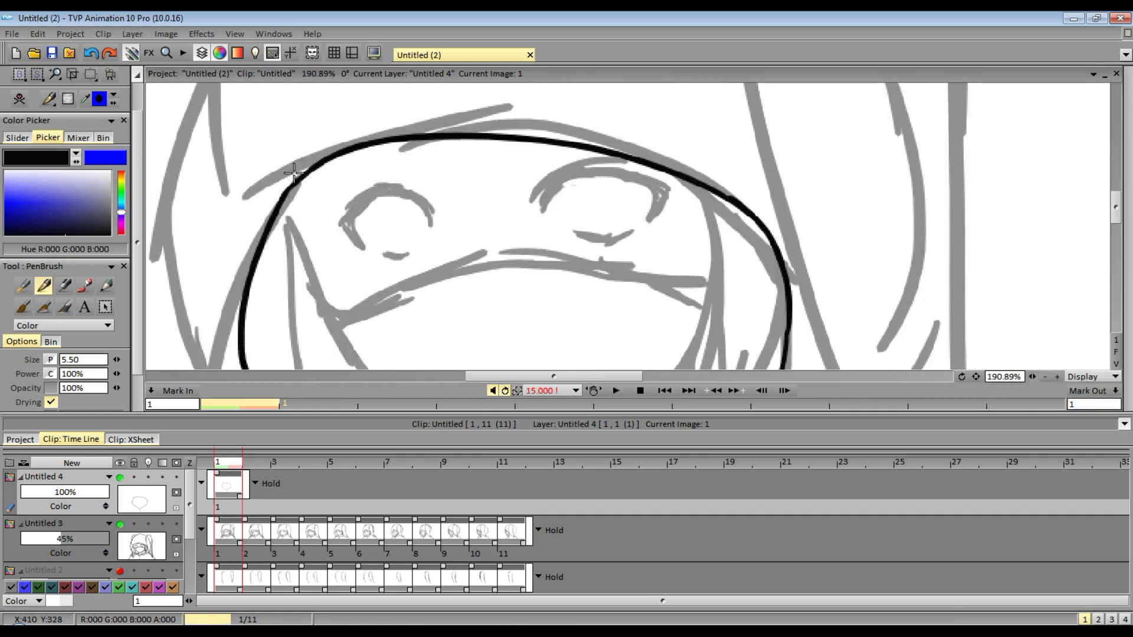
{"action": "left_click_drag", "start_coordinate": [1032, 376], "coordinate": [943, 380]}
{"action": "left_click", "coordinate": [1031, 376]}
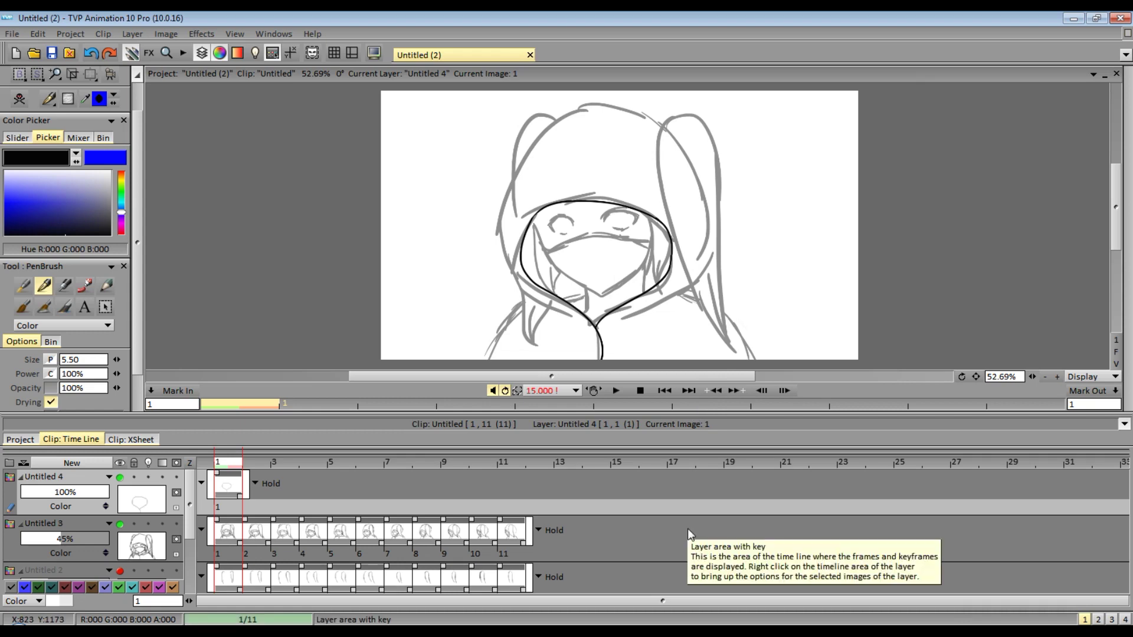
Ink the hood's outer outline on frame 1, from the peak down both sides to the lower edges.
{"action": "left_click_drag", "start_coordinate": [583, 110], "coordinate": [502, 263]}
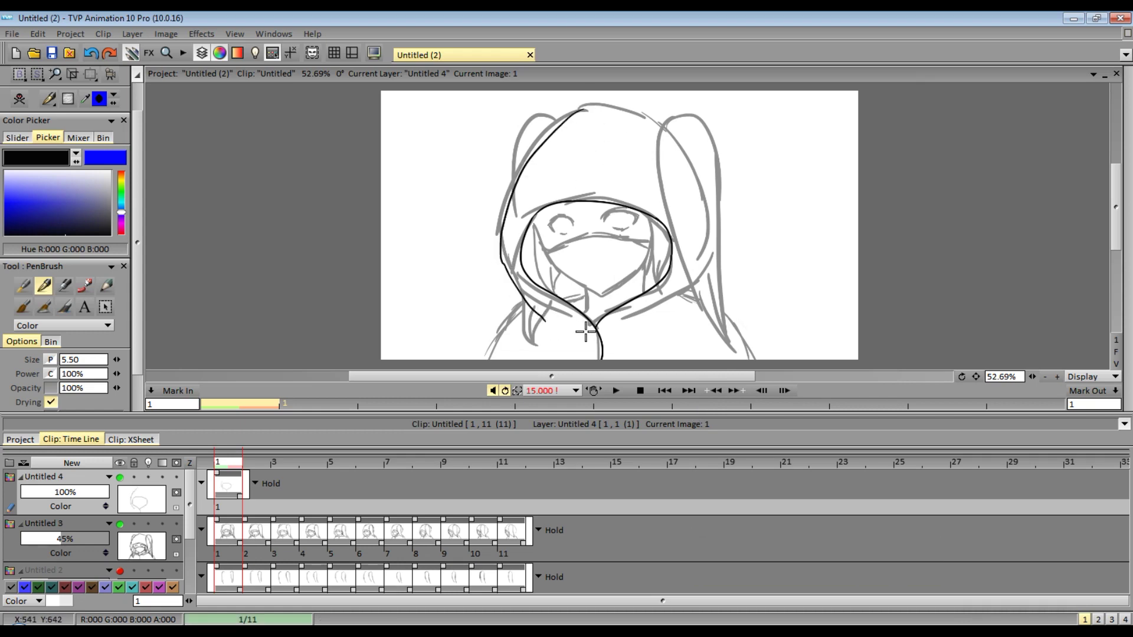
{"action": "key", "text": "ctrl+z"}
{"action": "mouse_move", "coordinate": [590, 106]}
{"action": "left_mouse_down"}
{"action": "mouse_move", "coordinate": [507, 187]}
{"action": "mouse_move", "coordinate": [490, 251]}
{"action": "mouse_move", "coordinate": [576, 321]}
{"action": "left_mouse_up"}
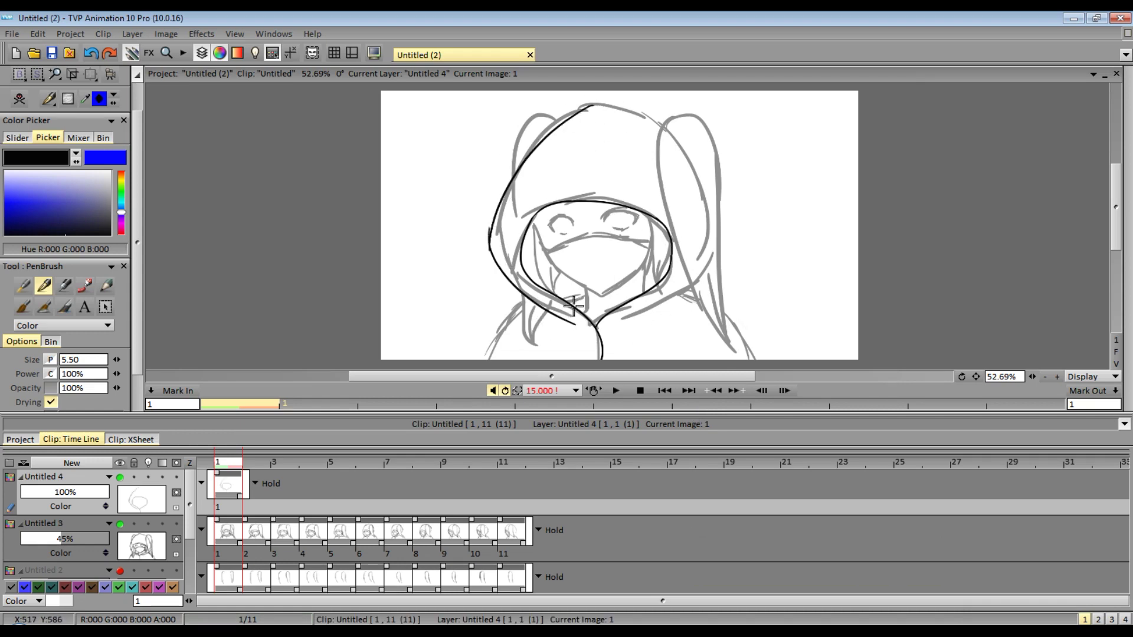
{"action": "mouse_move", "coordinate": [582, 107]}
{"action": "left_mouse_down"}
{"action": "mouse_move", "coordinate": [708, 191]}
{"action": "mouse_move", "coordinate": [685, 152]}
{"action": "mouse_move", "coordinate": [707, 270]}
{"action": "left_mouse_up"}
{"action": "key", "text": "ctrl+z"}
{"action": "left_click_drag", "start_coordinate": [635, 316], "coordinate": [711, 268]}
{"action": "key", "text": "ctrl+z"}
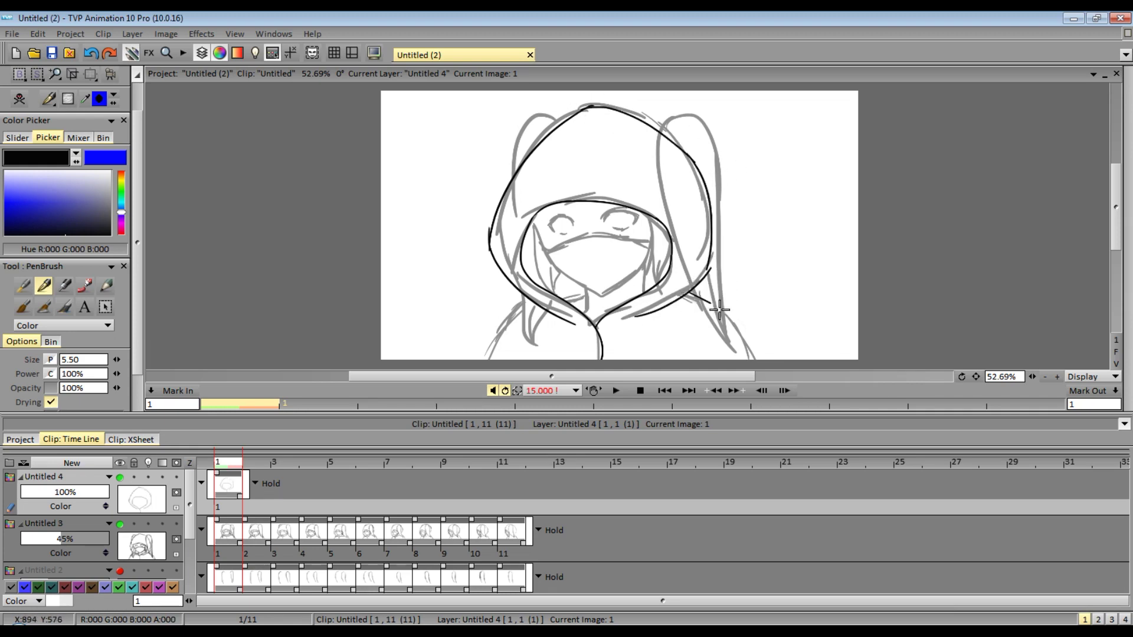
Ink the right and left shoulder lines below the hood on frame 1.
{"action": "left_click_drag", "start_coordinate": [1121, 238], "coordinate": [1122, 252]}
{"action": "left_click_drag", "start_coordinate": [688, 232], "coordinate": [748, 280]}
{"action": "key", "text": "ctrl+z"}
{"action": "left_click_drag", "start_coordinate": [686, 232], "coordinate": [765, 310]}
{"action": "left_click_drag", "start_coordinate": [527, 239], "coordinate": [487, 299]}
Clean up the overlapping line ends along the hood's outer outline and shoulders on frame 1.
{"action": "scroll", "coordinate": [1045, 369], "scroll_direction": "up", "scroll_amount": 3}
{"action": "left_click_drag", "start_coordinate": [1034, 377], "coordinate": [1090, 350]}
{"action": "left_click_drag", "start_coordinate": [780, 314], "coordinate": [772, 331]}
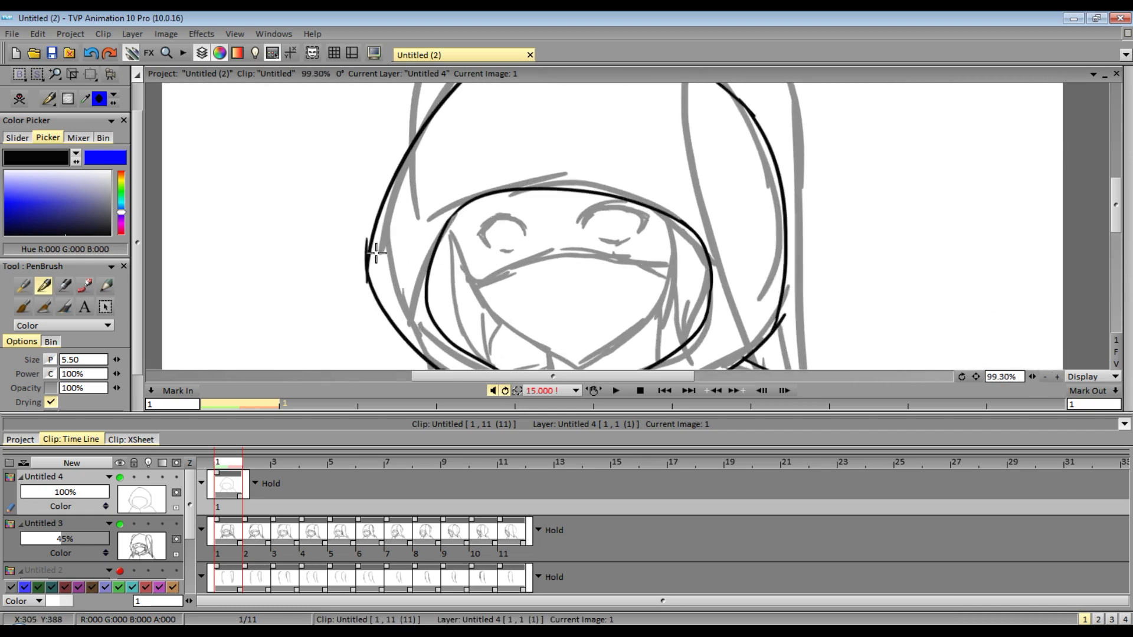
{"action": "left_click_drag", "start_coordinate": [366, 255], "coordinate": [364, 281]}
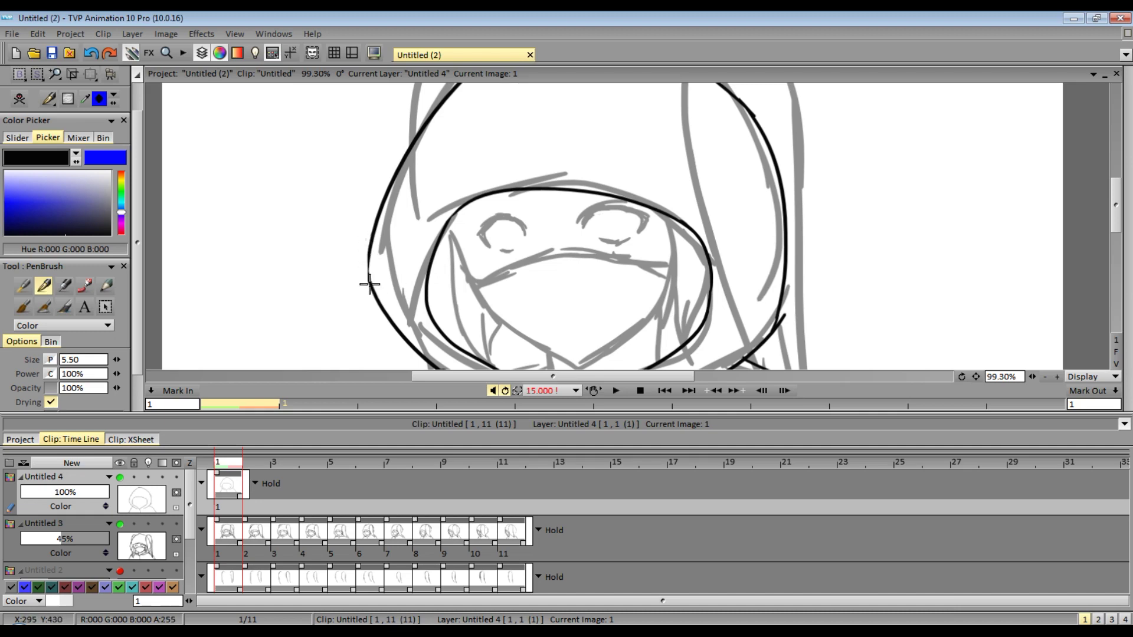
{"action": "left_click_drag", "start_coordinate": [788, 303], "coordinate": [775, 337]}
{"action": "scroll", "coordinate": [839, 159], "scroll_direction": "up", "scroll_amount": 4}
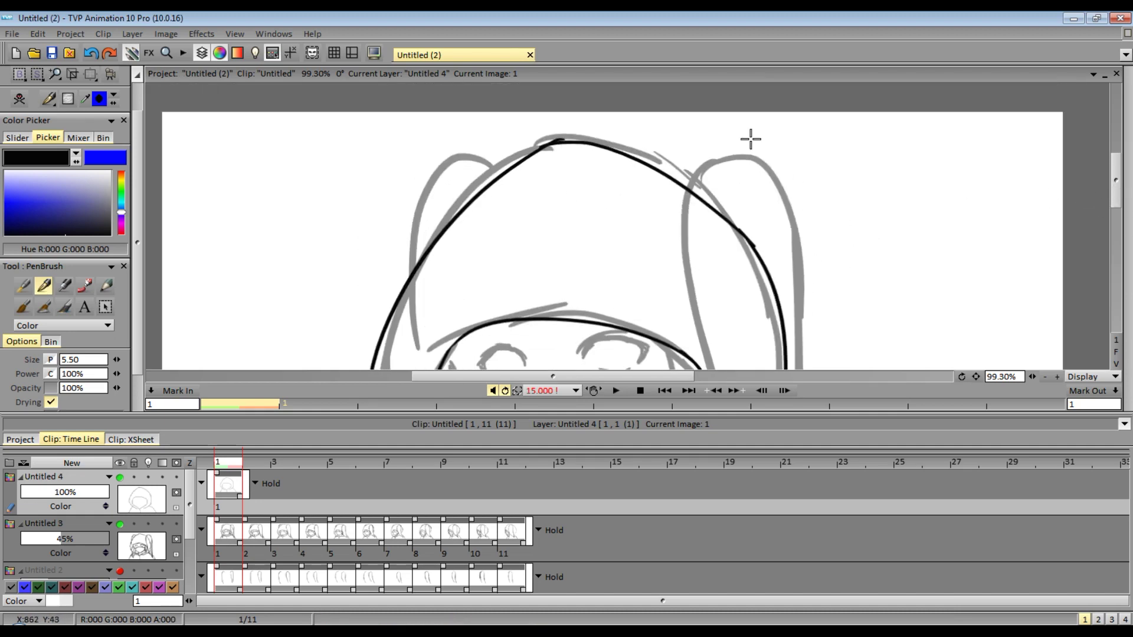
{"action": "left_click_drag", "start_coordinate": [1035, 377], "coordinate": [1056, 377]}
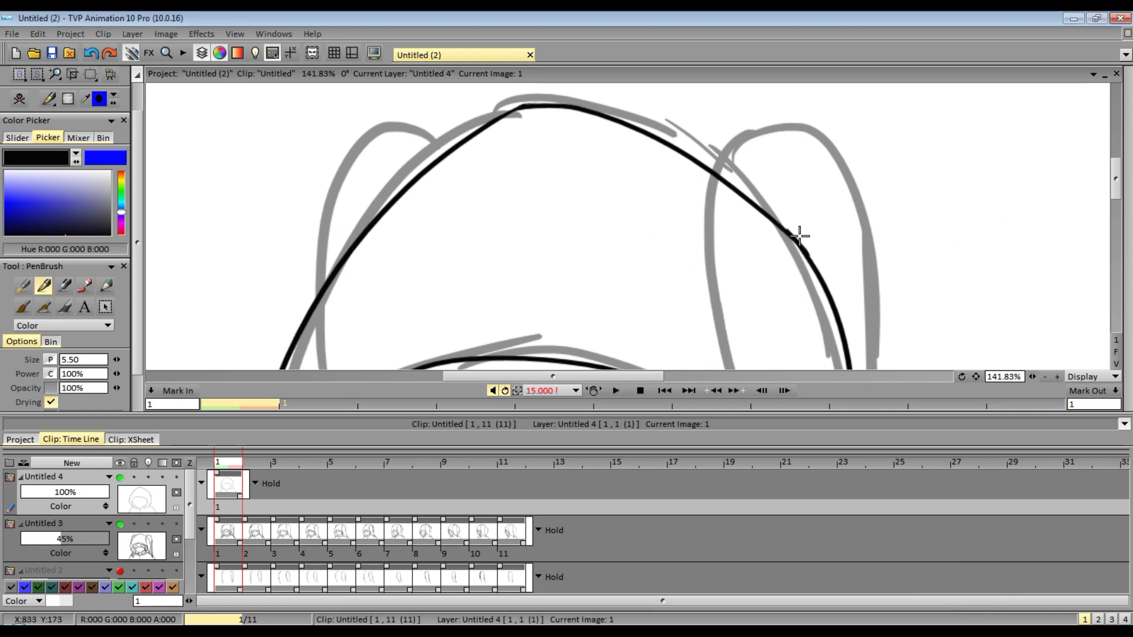
{"action": "scroll", "coordinate": [832, 228], "scroll_direction": "down", "scroll_amount": 5}
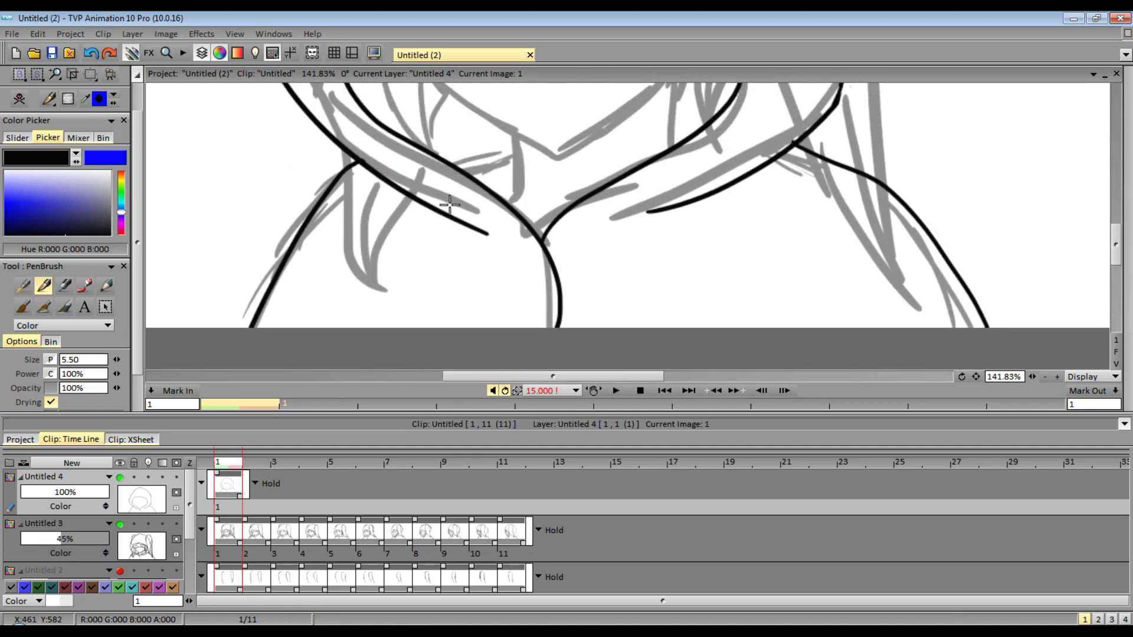
{"action": "left_click_drag", "start_coordinate": [1033, 378], "coordinate": [977, 403]}
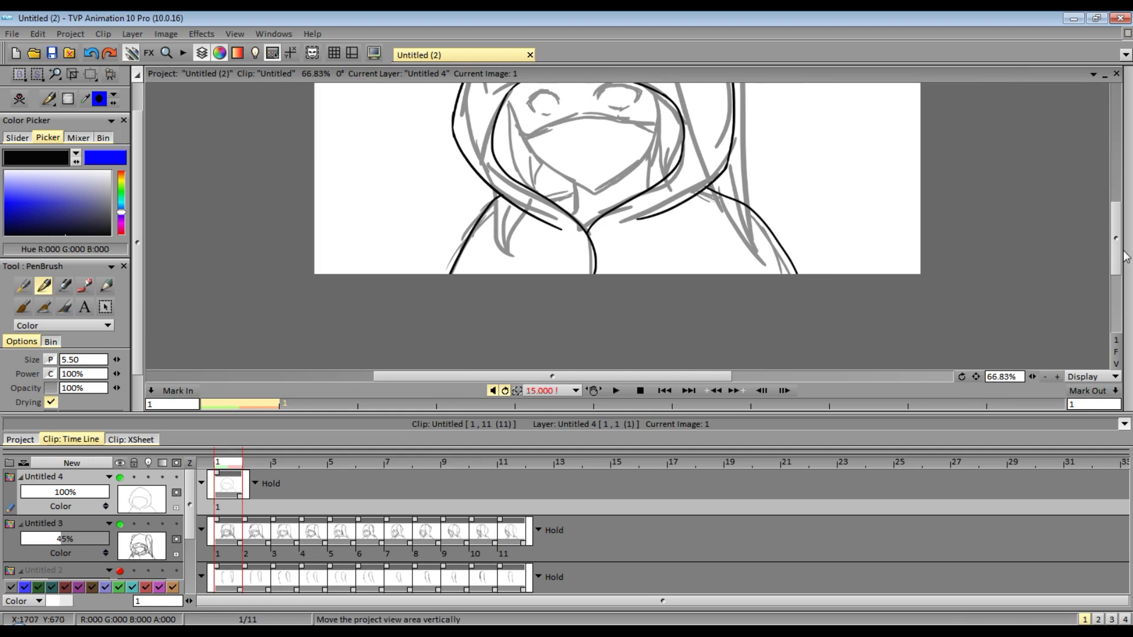
Add blank frame 2 to layer Untitled 4 and turn on that layer's light table.
{"action": "left_click_drag", "start_coordinate": [1124, 239], "coordinate": [1119, 210]}
{"action": "mouse_move", "coordinate": [1128, 307]}
{"action": "left_click", "coordinate": [1028, 352]}
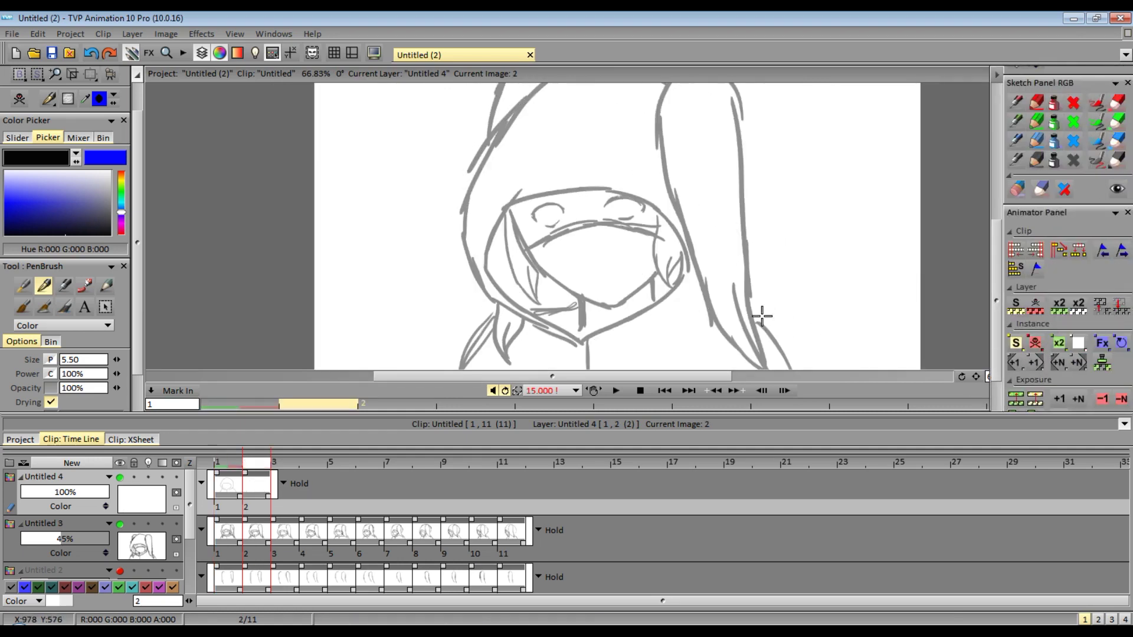
{"action": "left_click", "coordinate": [148, 478]}
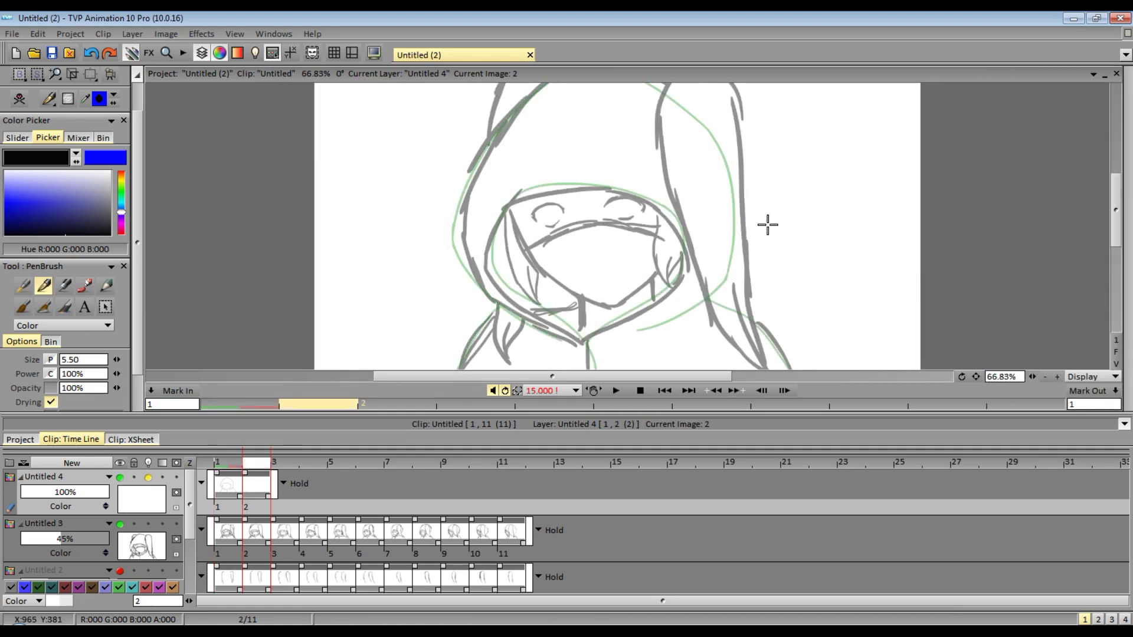
Ink the complete hood opening and the jacket's centre line on frame 2.
{"action": "mouse_move", "coordinate": [518, 199]}
{"action": "left_mouse_down"}
{"action": "mouse_move", "coordinate": [492, 277]}
{"action": "mouse_move", "coordinate": [582, 345]}
{"action": "mouse_move", "coordinate": [588, 368]}
{"action": "left_mouse_up"}
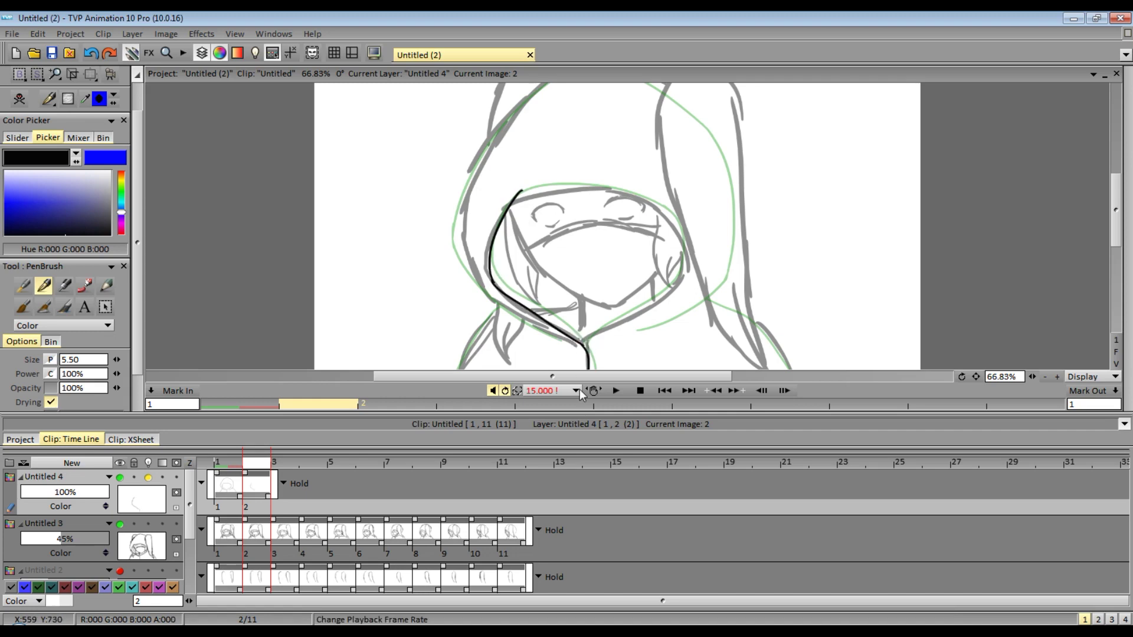
{"action": "left_click_drag", "start_coordinate": [1108, 218], "coordinate": [1110, 226]}
{"action": "mouse_move", "coordinate": [519, 167]}
{"action": "left_mouse_down"}
{"action": "mouse_move", "coordinate": [660, 191]}
{"action": "mouse_move", "coordinate": [652, 184]}
{"action": "mouse_move", "coordinate": [676, 216]}
{"action": "mouse_move", "coordinate": [669, 259]}
{"action": "left_mouse_up"}
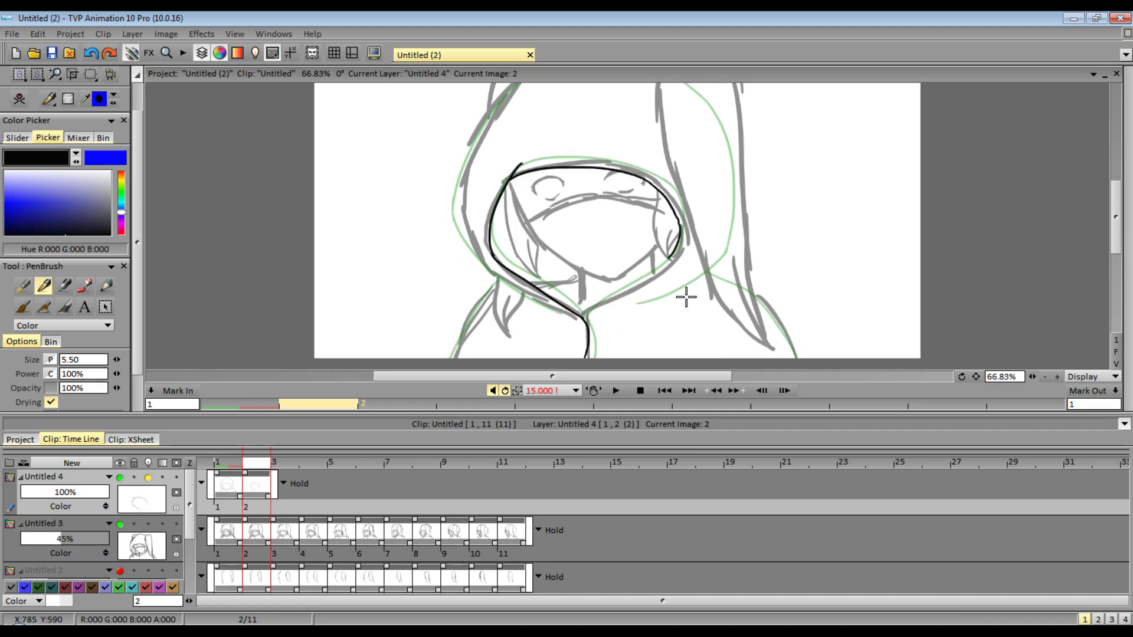
{"action": "left_click_drag", "start_coordinate": [586, 319], "coordinate": [673, 247]}
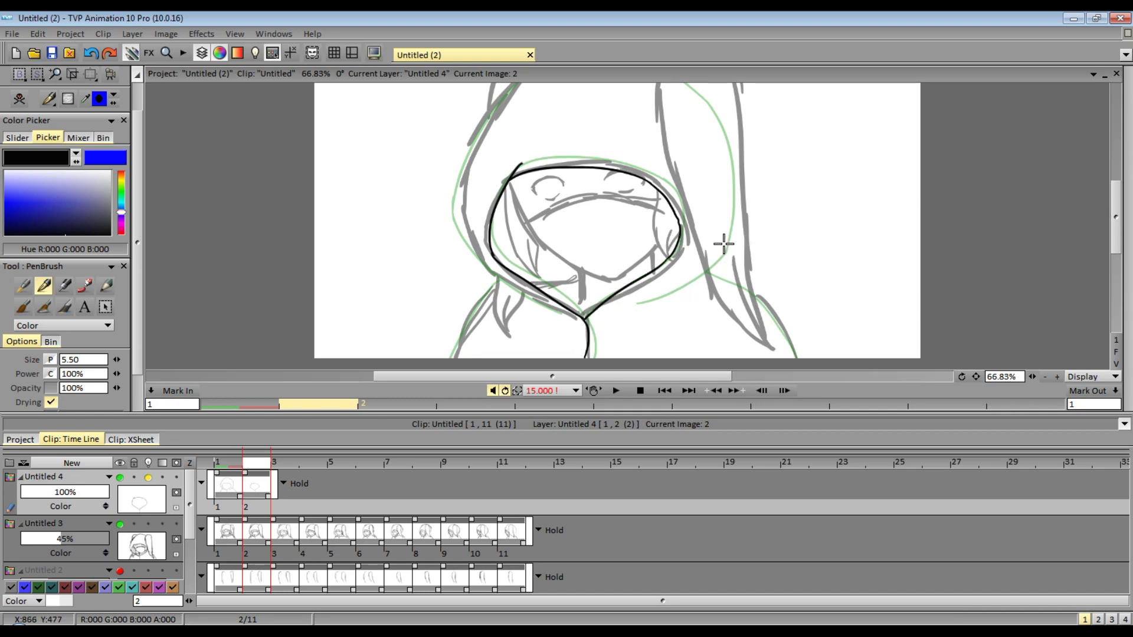
Ink the right shoulder line on frame 2, redoing the first stroke.
{"action": "left_click_drag", "start_coordinate": [713, 272], "coordinate": [780, 316]}
{"action": "key", "text": "ctrl+z"}
{"action": "left_click_drag", "start_coordinate": [715, 274], "coordinate": [802, 366]}
Ink the top and left side of the hood's outer outline on frame 2, down to its lower left edge.
{"action": "scroll", "coordinate": [1104, 181], "scroll_direction": "up", "scroll_amount": 2}
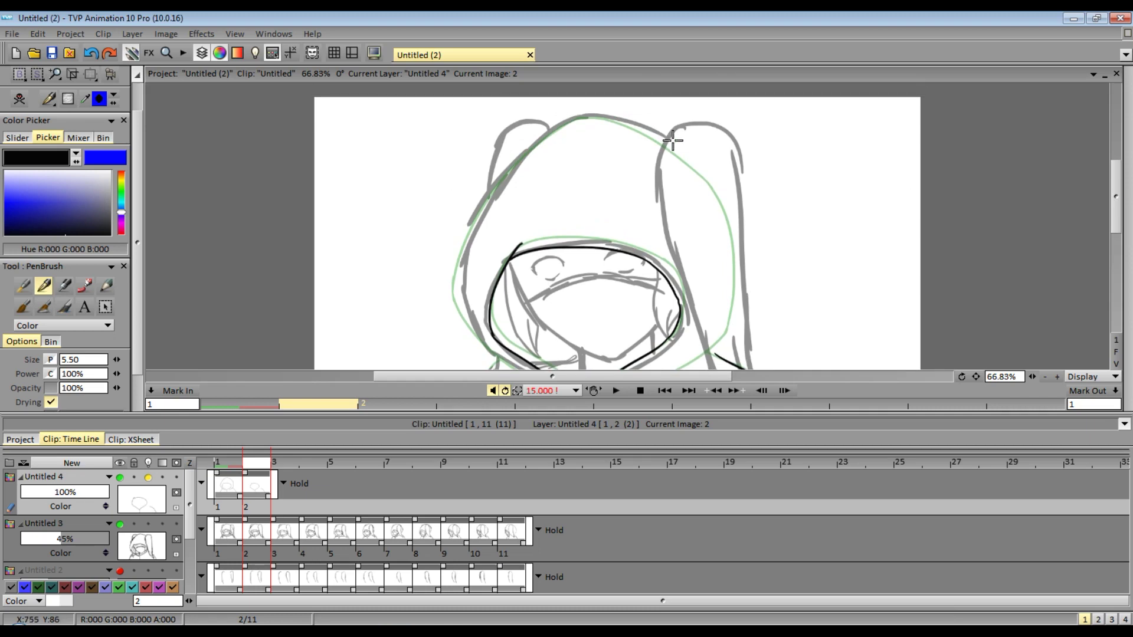
{"action": "left_click_drag", "start_coordinate": [589, 114], "coordinate": [692, 169]}
{"action": "left_click_drag", "start_coordinate": [595, 112], "coordinate": [481, 216]}
{"action": "key", "text": "ctrl+z"}
{"action": "key", "text": "ctrl+z"}
{"action": "mouse_move", "coordinate": [594, 115]}
{"action": "left_mouse_down"}
{"action": "mouse_move", "coordinate": [497, 204]}
{"action": "mouse_move", "coordinate": [527, 155]}
{"action": "mouse_move", "coordinate": [490, 211]}
{"action": "mouse_move", "coordinate": [470, 288]}
{"action": "left_mouse_up"}
{"action": "key", "text": "ctrl+z"}
{"action": "key", "text": "ctrl+z"}
{"action": "key", "text": "ctrl+z"}
{"action": "left_click_drag", "start_coordinate": [504, 187], "coordinate": [466, 307]}
{"action": "left_click_drag", "start_coordinate": [1116, 180], "coordinate": [1117, 203]}
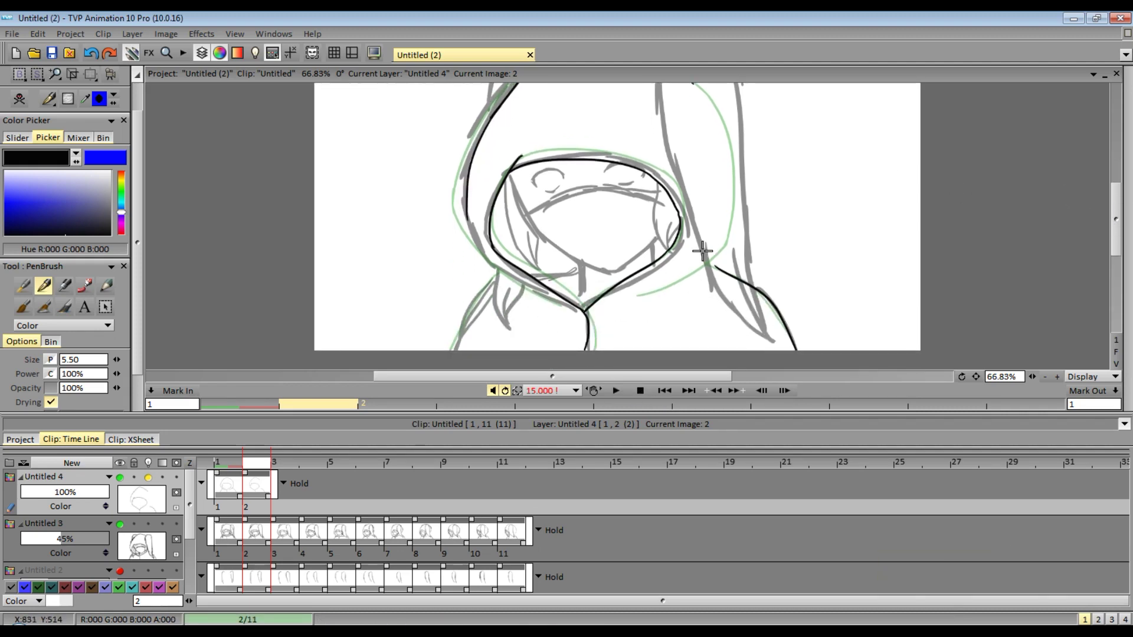
{"action": "mouse_move", "coordinate": [1116, 232]}
{"action": "left_mouse_down"}
{"action": "mouse_move", "coordinate": [1116, 250]}
{"action": "mouse_move", "coordinate": [1116, 216]}
{"action": "left_mouse_up"}
{"action": "mouse_move", "coordinate": [467, 226]}
{"action": "left_mouse_down"}
{"action": "mouse_move", "coordinate": [500, 289]}
{"action": "mouse_move", "coordinate": [558, 319]}
{"action": "left_mouse_up"}
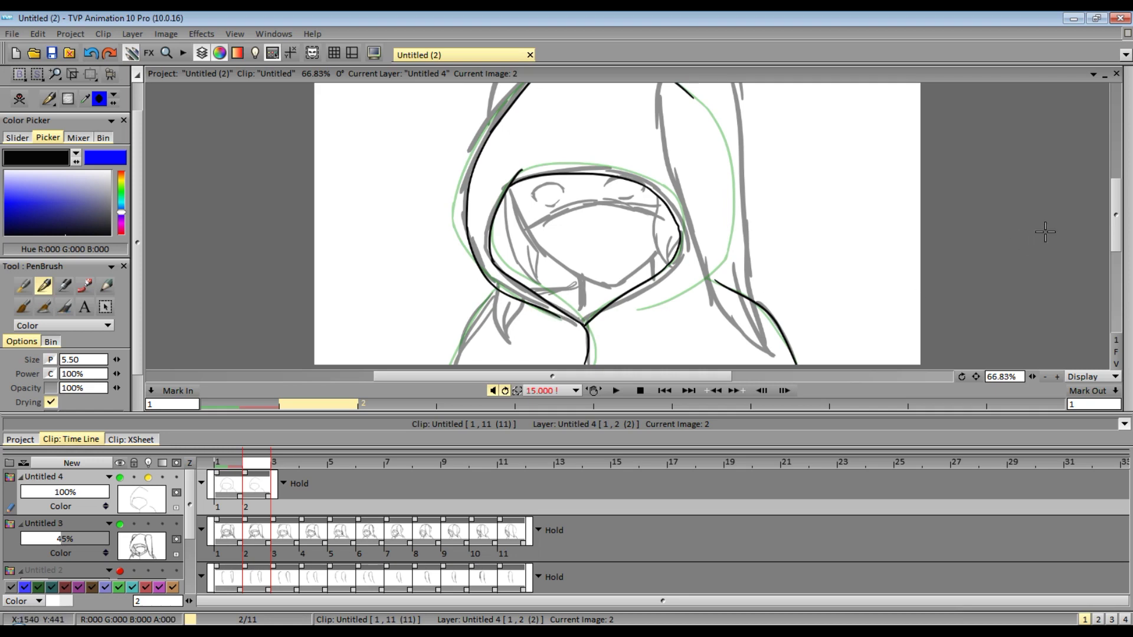
Ink the left shoulder line and the hood's lower right outer edge on frame 2.
{"action": "scroll", "coordinate": [1043, 228], "scroll_direction": "down", "scroll_amount": 2}
{"action": "left_click_drag", "start_coordinate": [497, 220], "coordinate": [435, 323]}
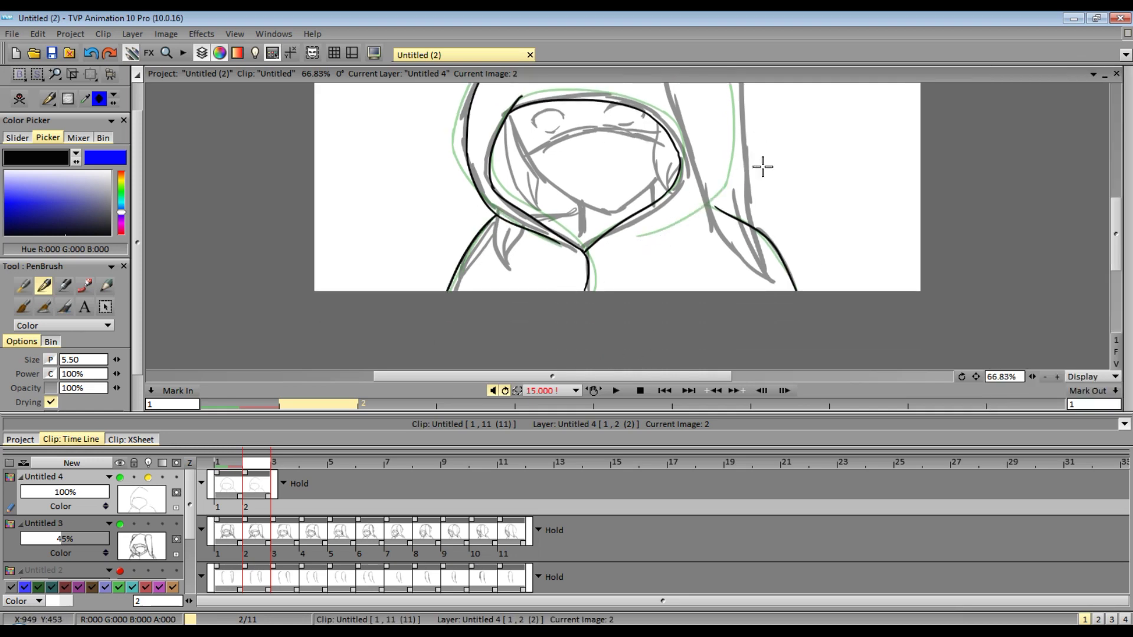
{"action": "left_click_drag", "start_coordinate": [666, 228], "coordinate": [720, 196]}
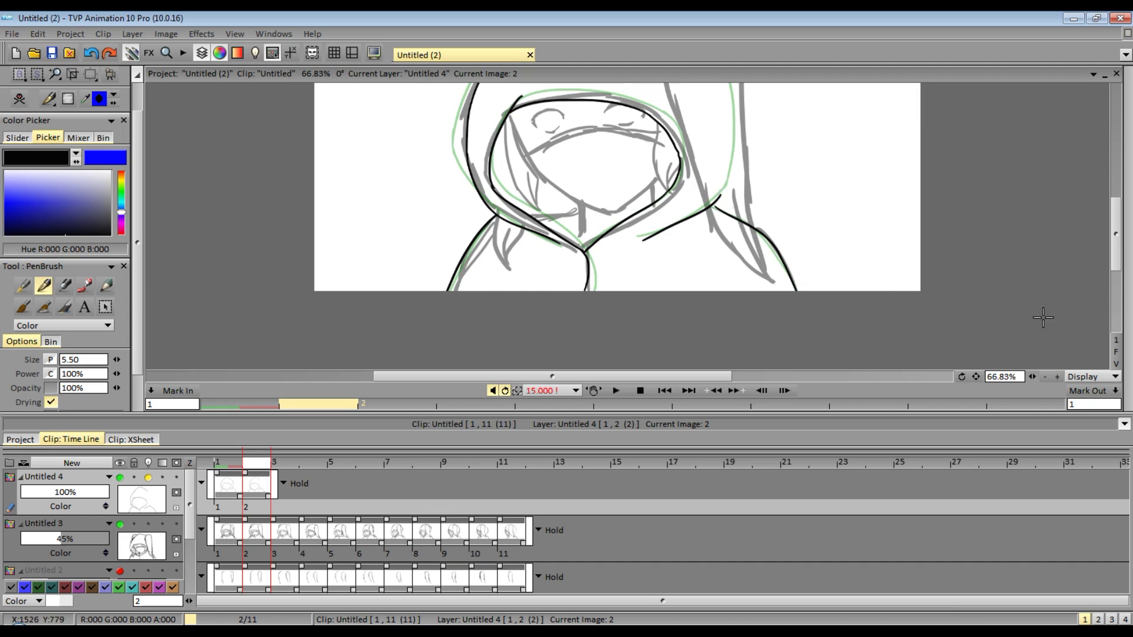
Add blank frame 3 to layer Untitled 4.
{"action": "mouse_move", "coordinate": [1130, 319]}
{"action": "left_click", "coordinate": [1035, 363]}
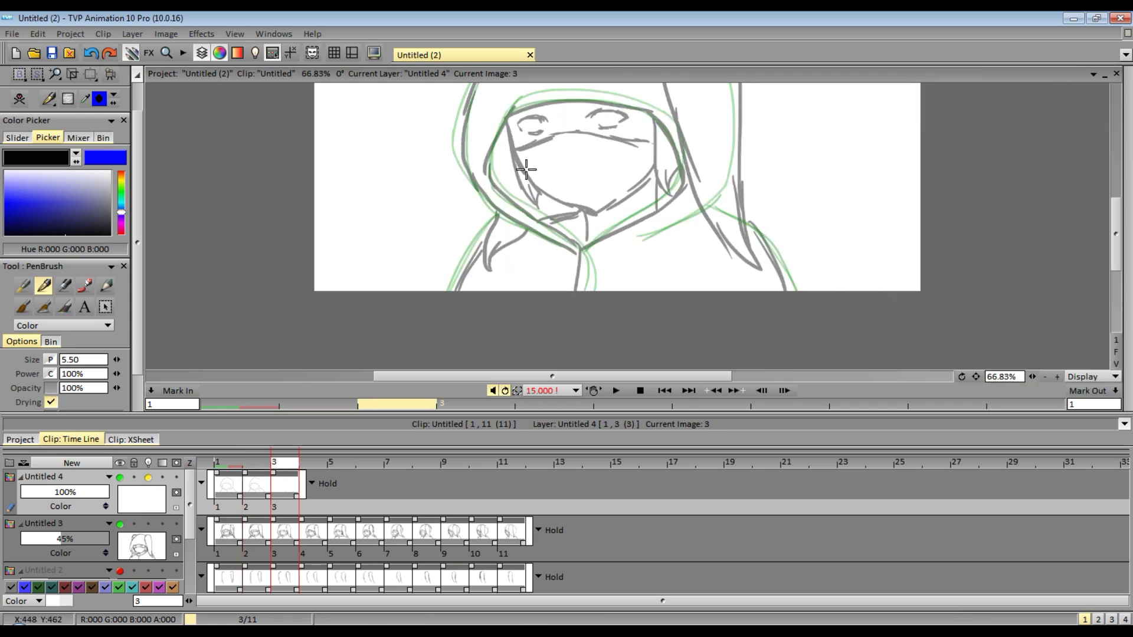
Try to ink the hood opening's left edge and the jacket's centre line on frame 3, undoing each stroke.
{"action": "scroll", "coordinate": [831, 187], "scroll_direction": "up", "scroll_amount": 3}
{"action": "left_click_drag", "start_coordinate": [519, 198], "coordinate": [481, 279]}
{"action": "key", "text": "ctrl+z"}
{"action": "mouse_move", "coordinate": [517, 198]}
{"action": "left_mouse_down"}
{"action": "mouse_move", "coordinate": [490, 280]}
{"action": "mouse_move", "coordinate": [573, 343]}
{"action": "left_mouse_up"}
{"action": "key", "text": "ctrl+z"}
{"action": "mouse_move", "coordinate": [520, 193]}
{"action": "left_mouse_down"}
{"action": "mouse_move", "coordinate": [489, 284]}
{"action": "mouse_move", "coordinate": [587, 365]}
{"action": "left_mouse_up"}
{"action": "key", "text": "ctrl+z"}
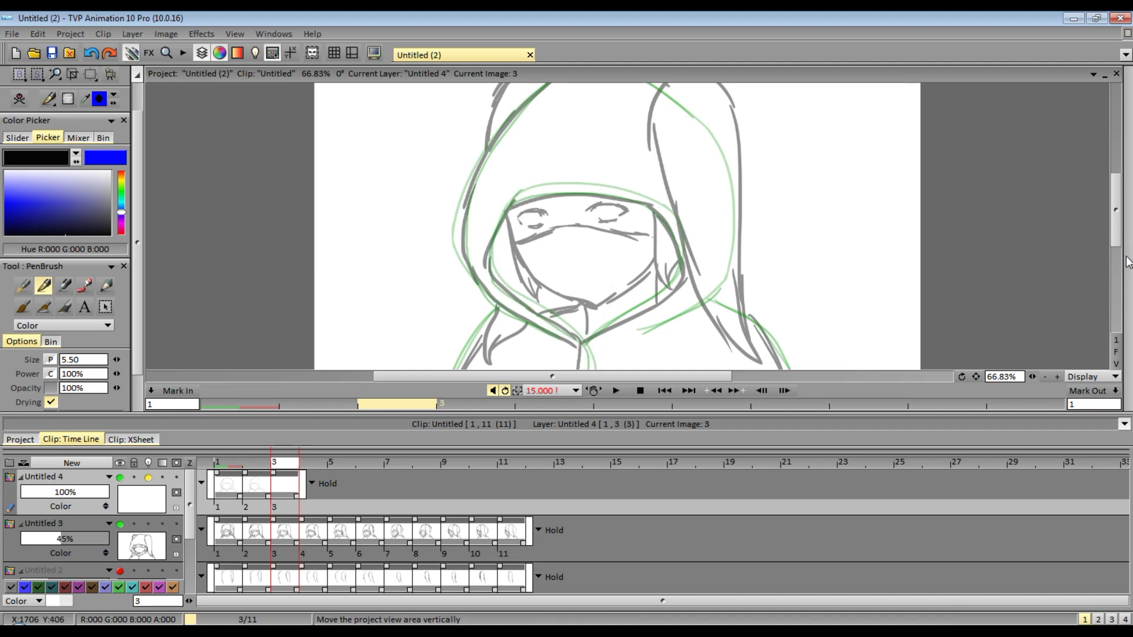
{"action": "scroll", "coordinate": [1127, 258], "scroll_direction": "down", "scroll_amount": 3}
{"action": "key", "text": "ctrl+z"}
Ink the right shoulder line and the hood's lower right outer edge on frame 3.
{"action": "left_click_drag", "start_coordinate": [736, 211], "coordinate": [793, 301]}
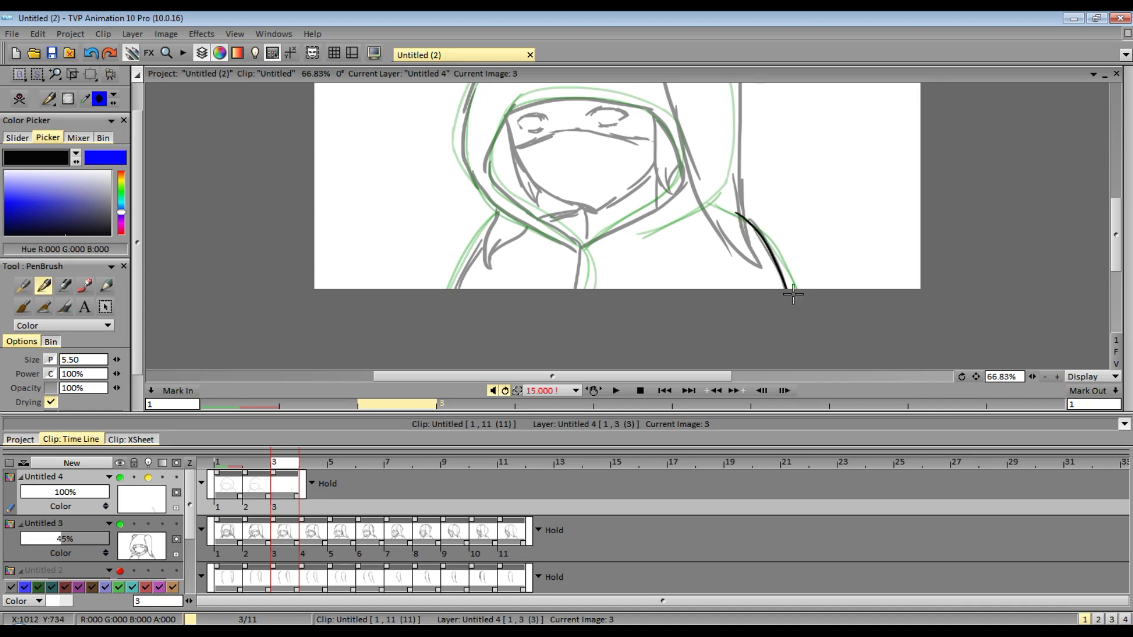
{"action": "left_click_drag", "start_coordinate": [633, 244], "coordinate": [723, 184]}
Ink the complete hood opening and the jacket's centre line on frame 3.
{"action": "left_click_drag", "start_coordinate": [1117, 224], "coordinate": [1116, 186]}
{"action": "left_click_drag", "start_coordinate": [1033, 377], "coordinate": [1022, 377]}
{"action": "scroll", "coordinate": [1106, 191], "scroll_direction": "down", "scroll_amount": 2}
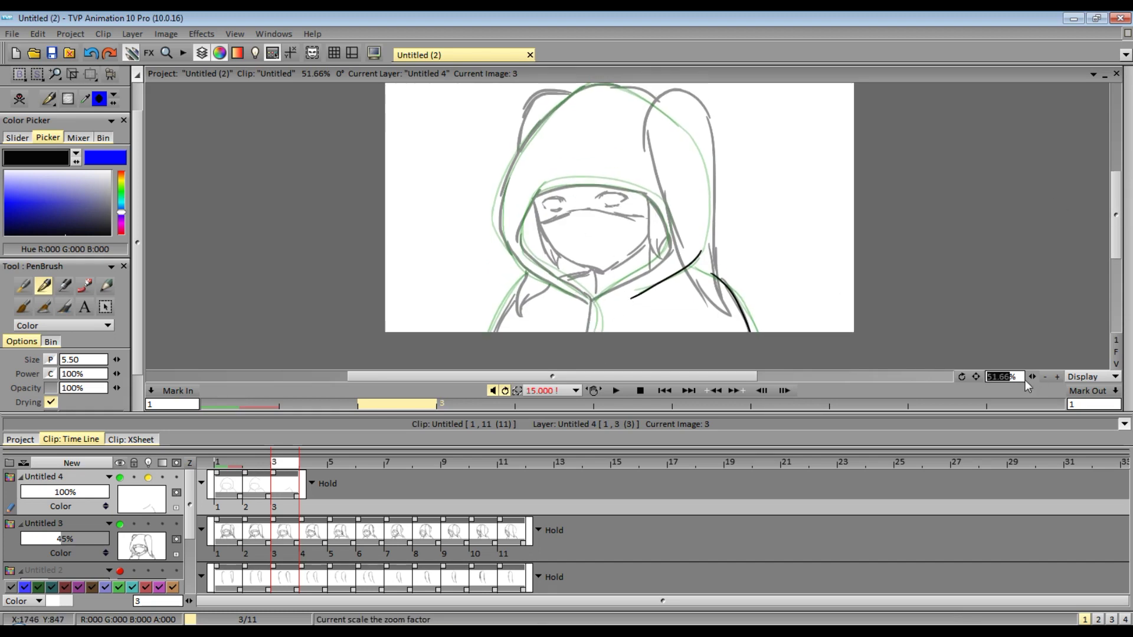
{"action": "left_click_drag", "start_coordinate": [1033, 377], "coordinate": [1103, 236]}
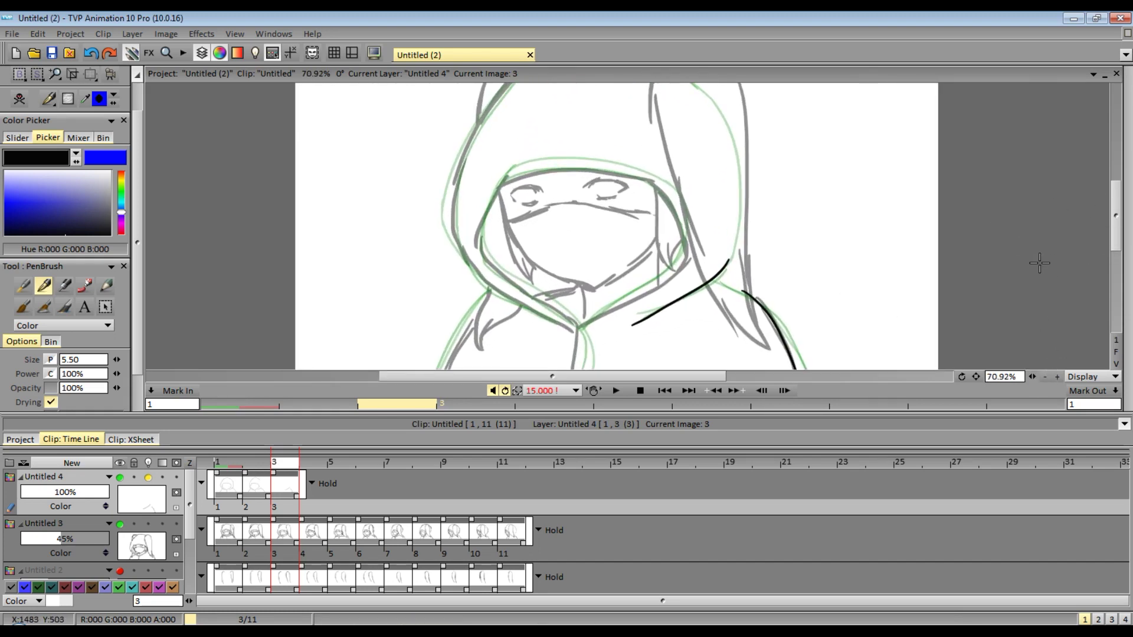
{"action": "scroll", "coordinate": [1040, 264], "scroll_direction": "down", "scroll_amount": 3}
{"action": "mouse_move", "coordinate": [507, 110]}
{"action": "left_mouse_down"}
{"action": "mouse_move", "coordinate": [481, 186]}
{"action": "mouse_move", "coordinate": [548, 346]}
{"action": "left_mouse_up"}
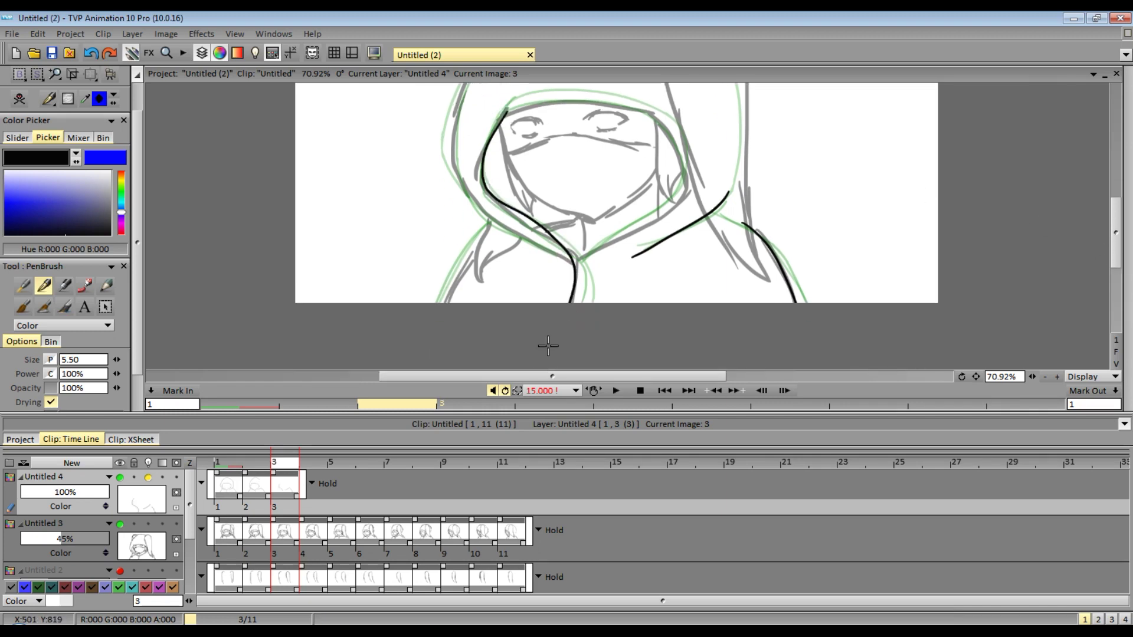
{"action": "left_click_drag", "start_coordinate": [577, 265], "coordinate": [676, 174]}
{"action": "key", "text": "ctrl+z"}
{"action": "left_click_drag", "start_coordinate": [1118, 246], "coordinate": [1120, 238]}
{"action": "mouse_move", "coordinate": [502, 172]}
{"action": "left_mouse_down"}
{"action": "mouse_move", "coordinate": [663, 184]}
{"action": "mouse_move", "coordinate": [659, 280]}
{"action": "left_mouse_up"}
{"action": "key", "text": "ctrl+z"}
{"action": "mouse_move", "coordinate": [575, 322]}
{"action": "left_mouse_down"}
{"action": "mouse_move", "coordinate": [664, 267]}
{"action": "mouse_move", "coordinate": [643, 279]}
{"action": "mouse_move", "coordinate": [675, 236]}
{"action": "mouse_move", "coordinate": [669, 260]}
{"action": "mouse_move", "coordinate": [680, 202]}
{"action": "left_mouse_up"}
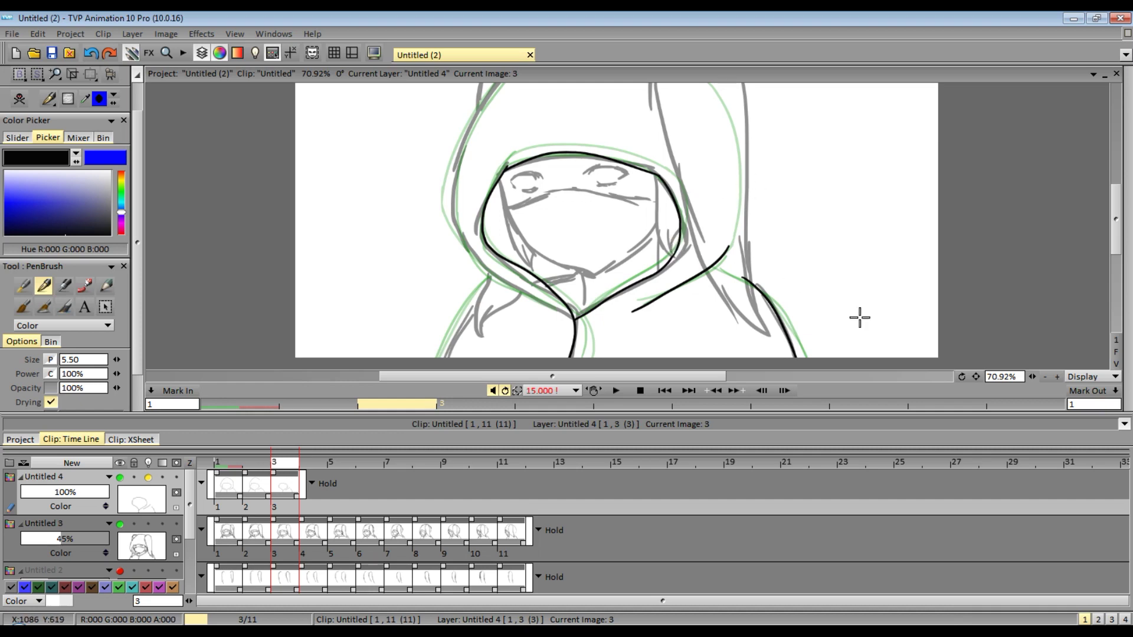
Ink the left shoulder line on frame 3.
{"action": "left_click", "coordinate": [1057, 377]}
{"action": "left_click_drag", "start_coordinate": [1026, 383], "coordinate": [1007, 386]}
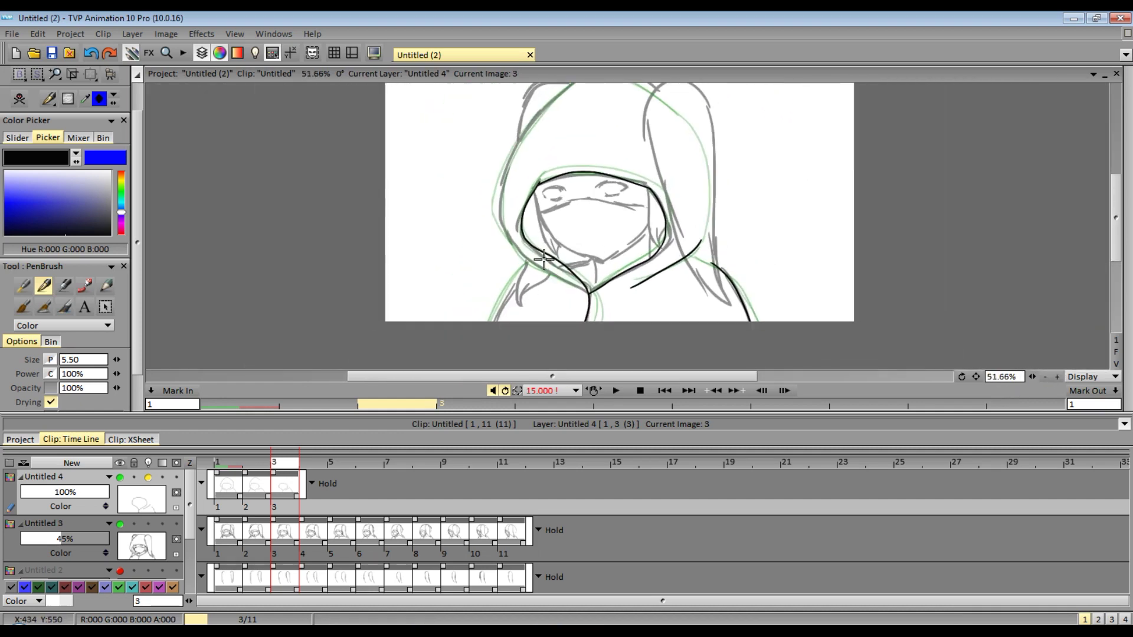
{"action": "left_click_drag", "start_coordinate": [529, 269], "coordinate": [488, 336]}
Ink the top and left side of the hood's outer outline on frame 3 and erase the overlapping line end on its left side.
{"action": "mouse_move", "coordinate": [523, 133]}
{"action": "left_mouse_down"}
{"action": "mouse_move", "coordinate": [494, 230]}
{"action": "mouse_move", "coordinate": [587, 298]}
{"action": "left_mouse_up"}
{"action": "key", "text": "ctrl+z"}
{"action": "left_click_drag", "start_coordinate": [1116, 234], "coordinate": [1116, 222]}
{"action": "mouse_move", "coordinate": [668, 142]}
{"action": "left_mouse_down"}
{"action": "mouse_move", "coordinate": [646, 124]}
{"action": "mouse_move", "coordinate": [507, 232]}
{"action": "left_mouse_up"}
{"action": "key", "text": "ctrl+z"}
{"action": "mouse_move", "coordinate": [661, 142]}
{"action": "left_mouse_down"}
{"action": "mouse_move", "coordinate": [652, 135]}
{"action": "mouse_move", "coordinate": [496, 273]}
{"action": "left_mouse_up"}
{"action": "key", "text": "ctrl+z"}
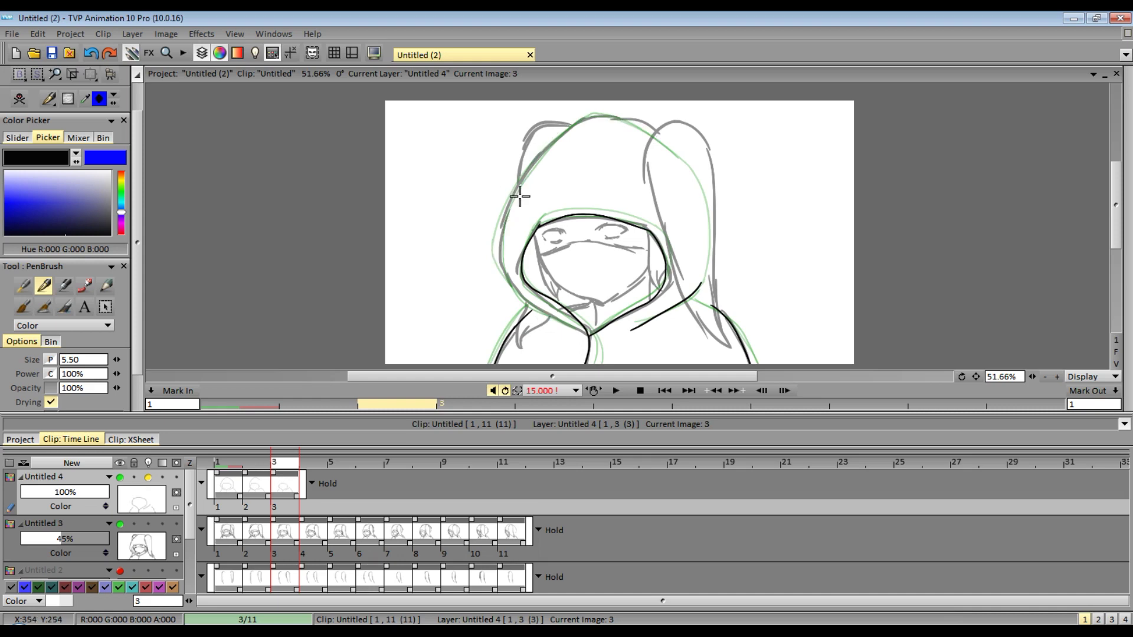
{"action": "mouse_move", "coordinate": [668, 144]}
{"action": "left_mouse_down"}
{"action": "mouse_move", "coordinate": [511, 207]}
{"action": "mouse_move", "coordinate": [562, 329]}
{"action": "left_mouse_up"}
{"action": "key", "text": "ctrl+z"}
{"action": "left_click_drag", "start_coordinate": [505, 222], "coordinate": [575, 331]}
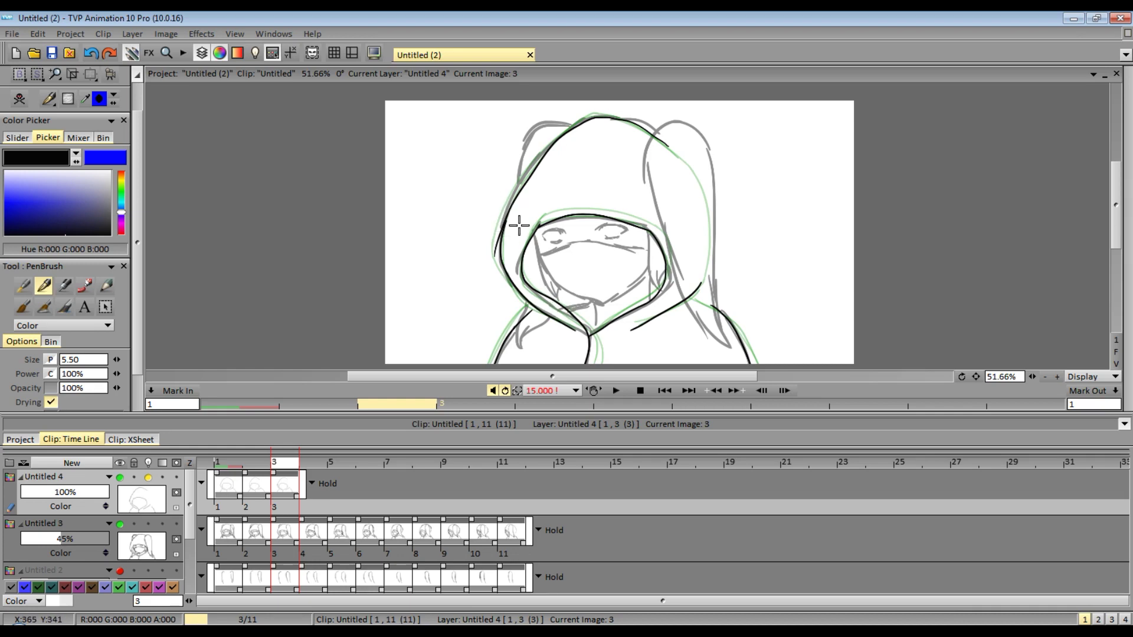
{"action": "scroll", "coordinate": [1050, 355], "scroll_direction": "up", "scroll_amount": 3}
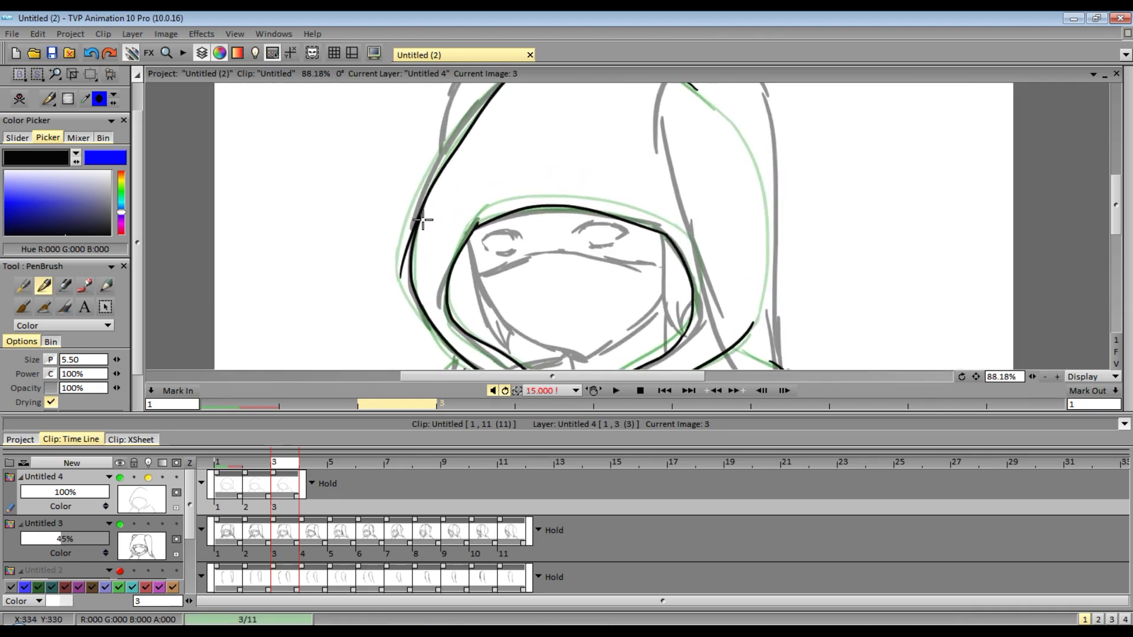
{"action": "mouse_move", "coordinate": [409, 234]}
{"action": "left_mouse_down"}
{"action": "mouse_move", "coordinate": [400, 266]}
{"action": "mouse_move", "coordinate": [411, 225]}
{"action": "left_mouse_up"}
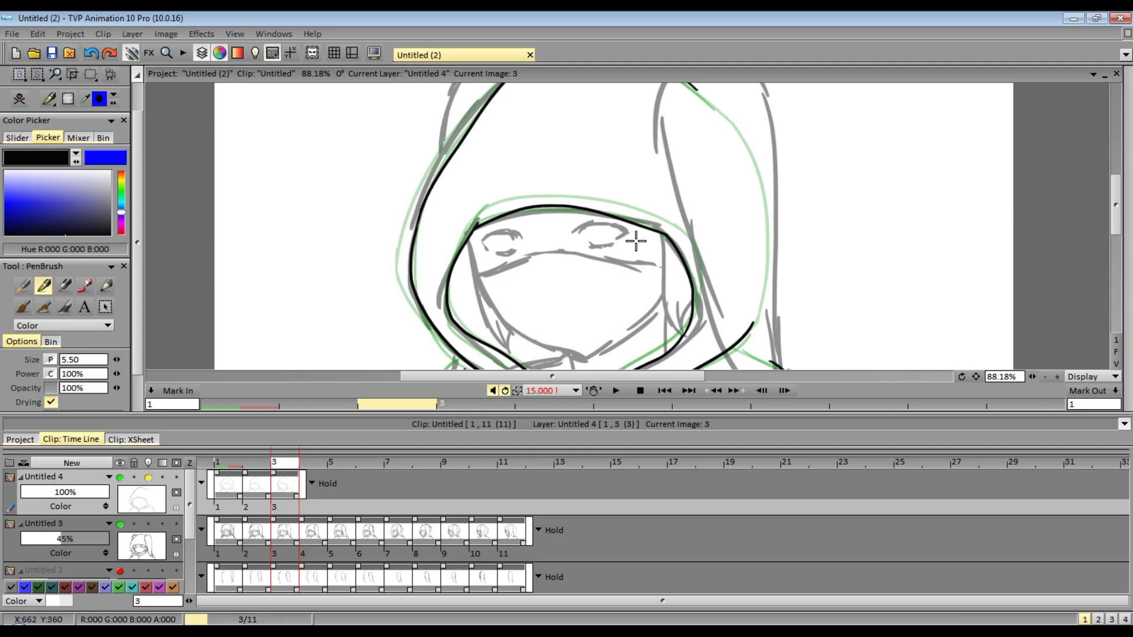
Add blank frame 4 to layer Untitled 4.
{"action": "left_click_drag", "start_coordinate": [1033, 376], "coordinate": [1003, 377]}
{"action": "left_click", "coordinate": [1111, 312]}
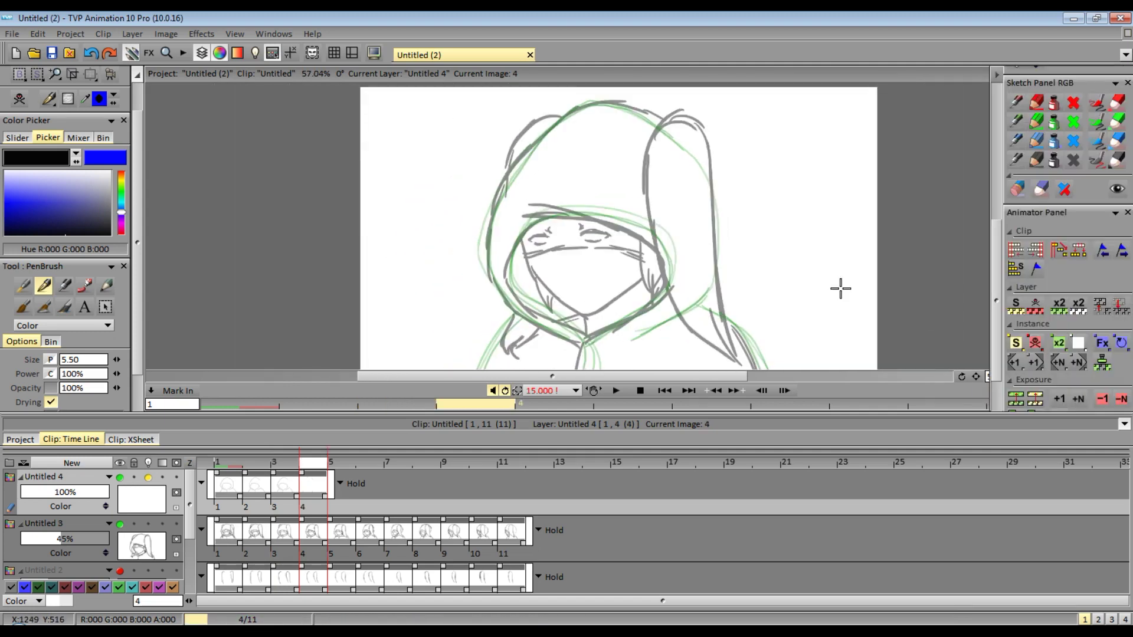
Ink the right and left shoulder lines on frame 4, following the rough sketch down to the canvas edge.
{"action": "left_click_drag", "start_coordinate": [711, 268], "coordinate": [751, 365]}
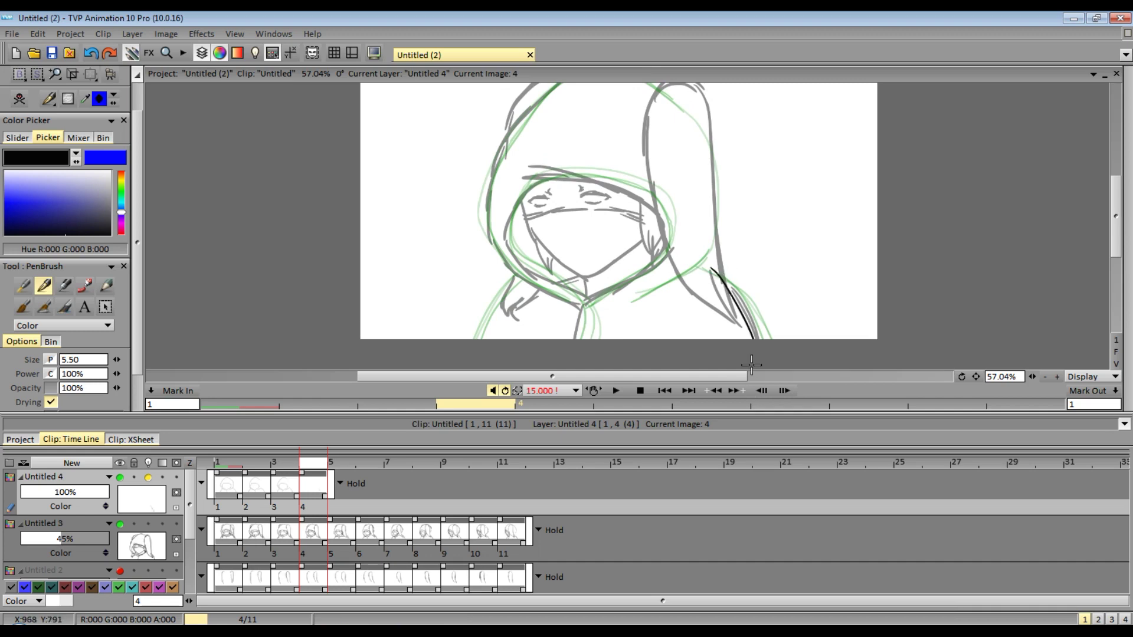
{"action": "key", "text": "ctrl+z"}
{"action": "left_click_drag", "start_coordinate": [720, 280], "coordinate": [750, 362]}
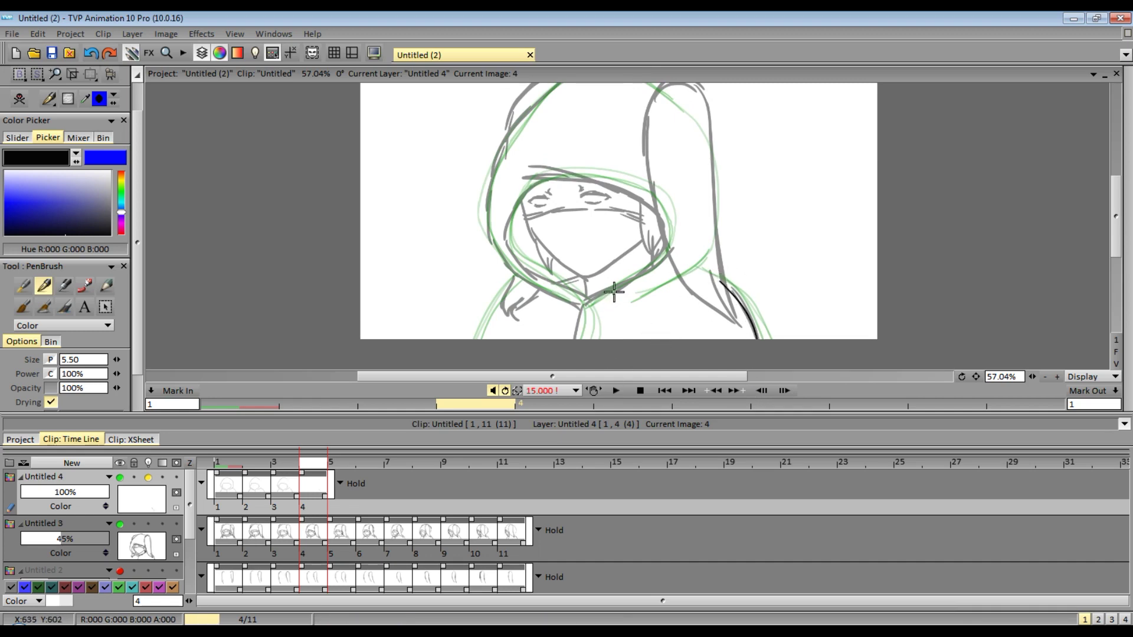
{"action": "left_click_drag", "start_coordinate": [509, 289], "coordinate": [476, 351]}
Ink the complete hood opening and the jacket's centre line on frame 4.
{"action": "left_click_drag", "start_coordinate": [536, 182], "coordinate": [522, 208]}
{"action": "key", "text": "ctrl+z"}
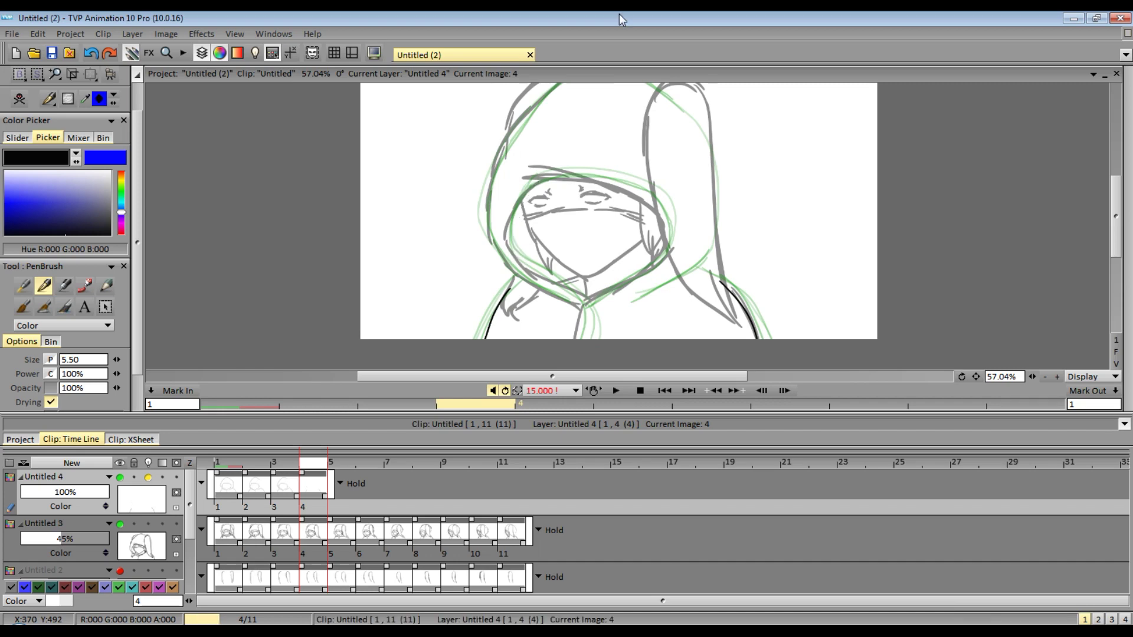
{"action": "scroll", "coordinate": [619, 226], "scroll_direction": "up", "scroll_amount": 1}
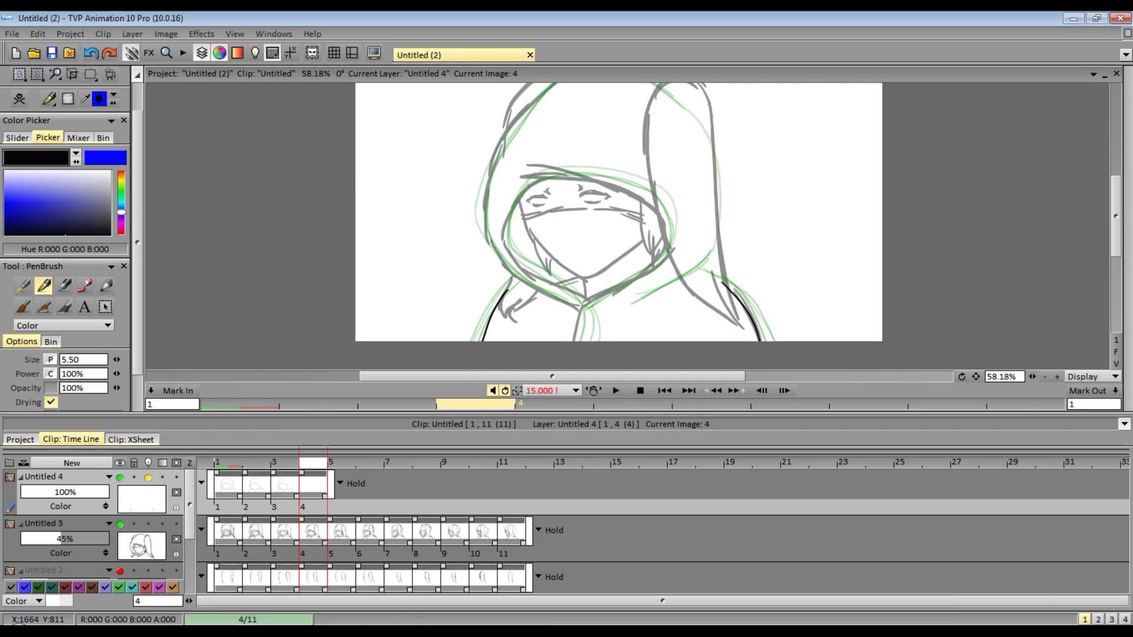
{"action": "left_click_drag", "start_coordinate": [1032, 376], "coordinate": [1040, 377]}
{"action": "mouse_move", "coordinate": [530, 172]}
{"action": "left_mouse_down"}
{"action": "mouse_move", "coordinate": [568, 311]}
{"action": "mouse_move", "coordinate": [562, 351]}
{"action": "left_mouse_up"}
{"action": "left_click_drag", "start_coordinate": [570, 311], "coordinate": [655, 248]}
{"action": "left_click_drag", "start_coordinate": [533, 173], "coordinate": [632, 181]}
{"action": "key", "text": "ctrl+z"}
{"action": "mouse_move", "coordinate": [515, 184]}
{"action": "left_mouse_down"}
{"action": "mouse_move", "coordinate": [652, 204]}
{"action": "mouse_move", "coordinate": [661, 240]}
{"action": "left_mouse_up"}
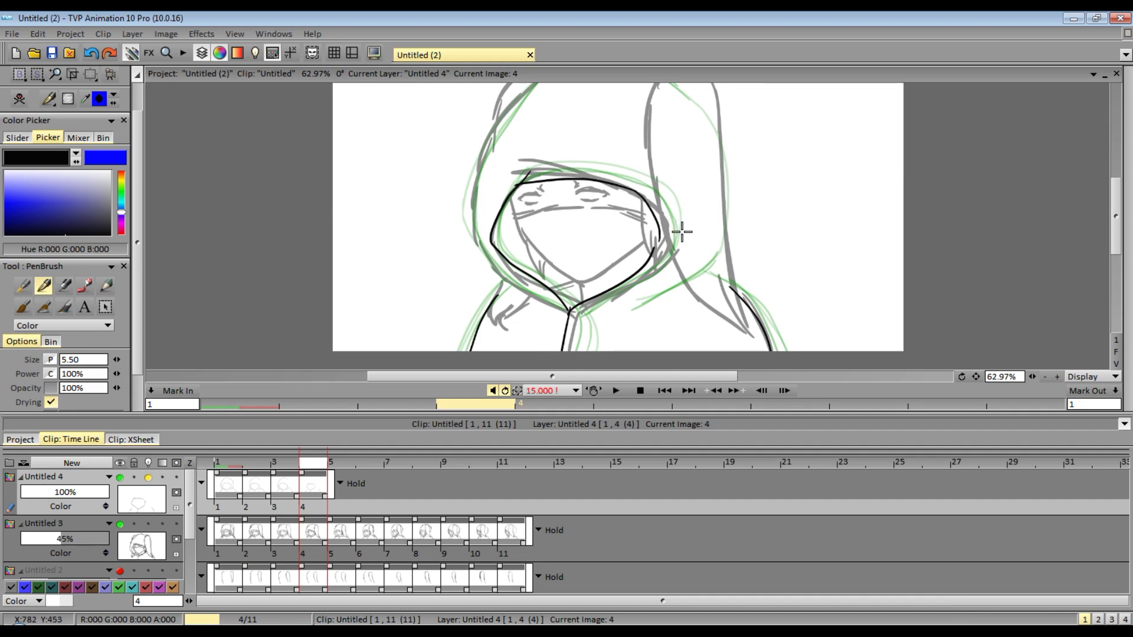
{"action": "scroll", "coordinate": [678, 207], "scroll_direction": "up", "scroll_amount": 1}
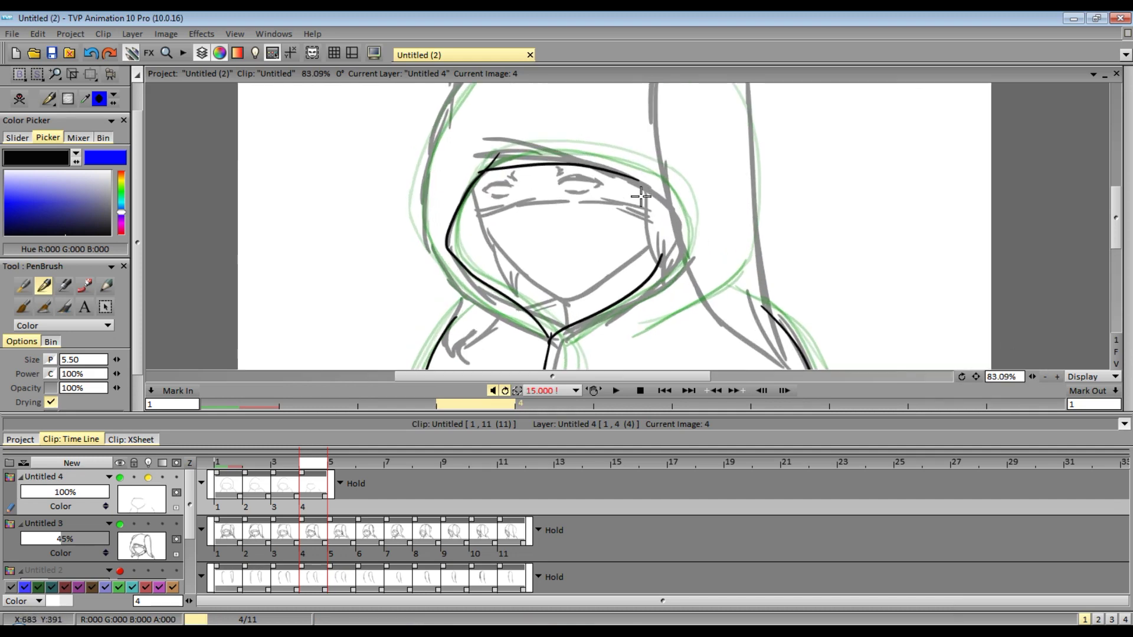
{"action": "left_click_drag", "start_coordinate": [645, 186], "coordinate": [660, 270]}
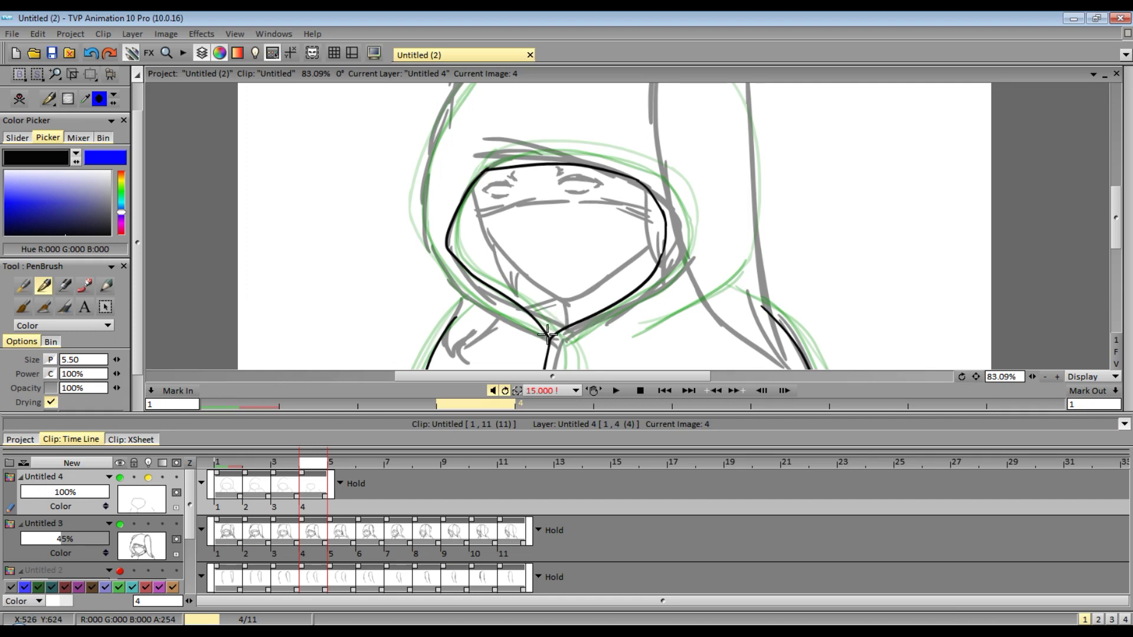
Ink the top and left side of the hood's outer outline on frame 4 and erase the overlapping line end on its left side.
{"action": "left_click_drag", "start_coordinate": [1028, 376], "coordinate": [989, 380]}
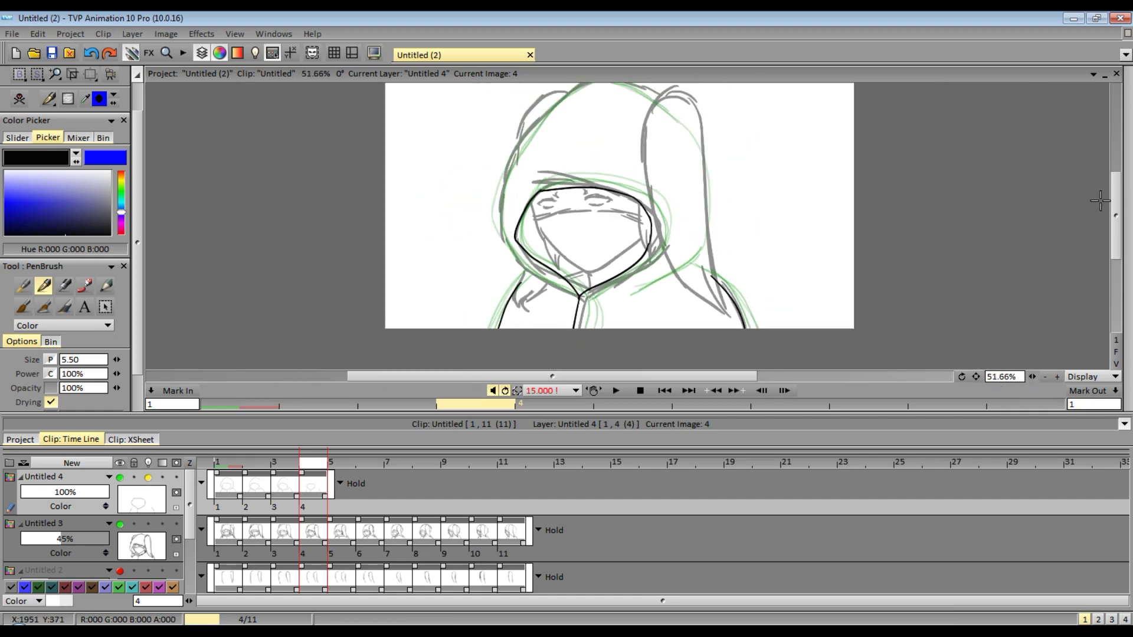
{"action": "left_click_drag", "start_coordinate": [1115, 202], "coordinate": [1116, 195]}
{"action": "left_click_drag", "start_coordinate": [668, 129], "coordinate": [529, 167]}
{"action": "key", "text": "ctrl+z"}
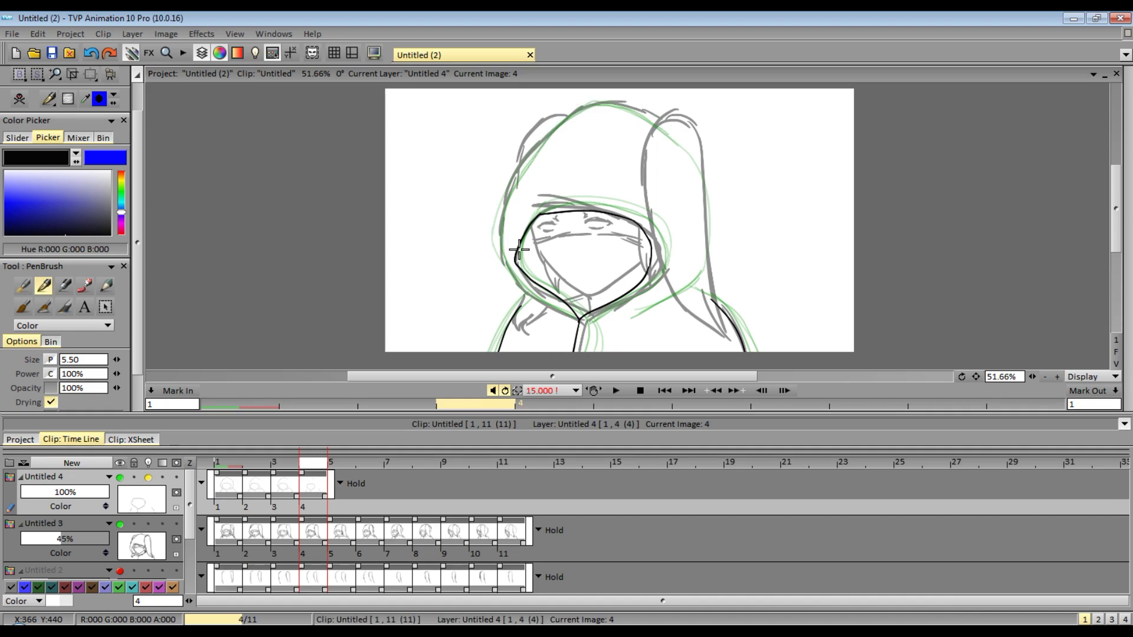
{"action": "mouse_move", "coordinate": [664, 129]}
{"action": "left_mouse_down"}
{"action": "mouse_move", "coordinate": [560, 123]}
{"action": "mouse_move", "coordinate": [498, 194]}
{"action": "mouse_move", "coordinate": [514, 285]}
{"action": "left_mouse_up"}
{"action": "key", "text": "ctrl+z"}
{"action": "left_click_drag", "start_coordinate": [512, 173], "coordinate": [518, 298]}
{"action": "key", "text": "ctrl+z"}
{"action": "mouse_move", "coordinate": [518, 166]}
{"action": "left_mouse_down"}
{"action": "mouse_move", "coordinate": [514, 271]}
{"action": "mouse_move", "coordinate": [553, 310]}
{"action": "left_mouse_up"}
{"action": "left_click_drag", "start_coordinate": [1033, 377], "coordinate": [1057, 377]}
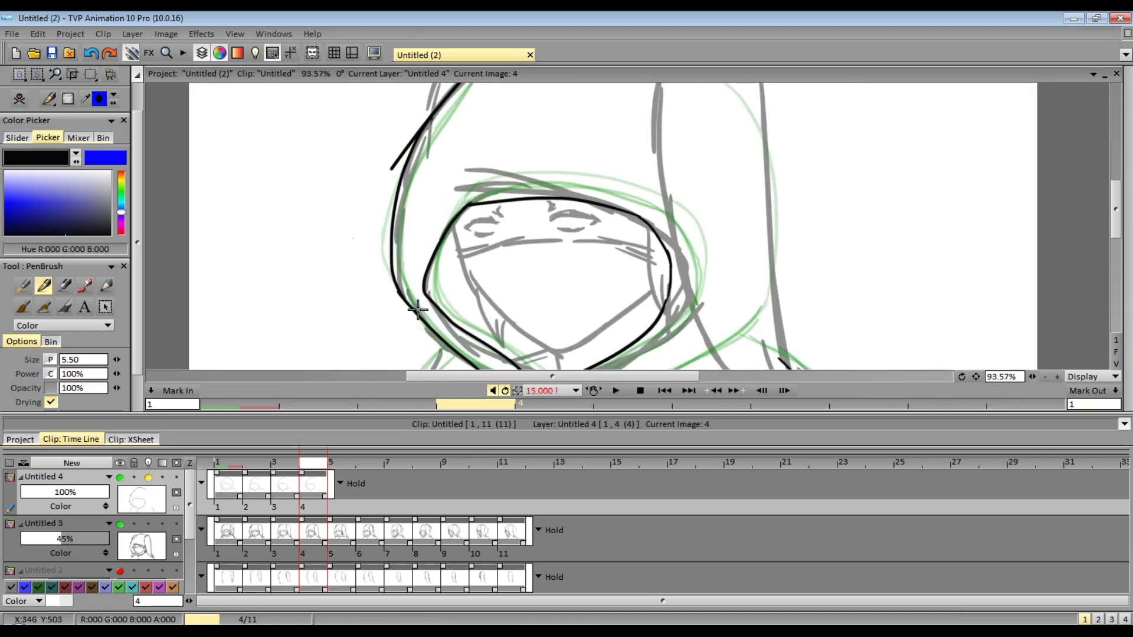
{"action": "left_click_drag", "start_coordinate": [422, 118], "coordinate": [391, 173]}
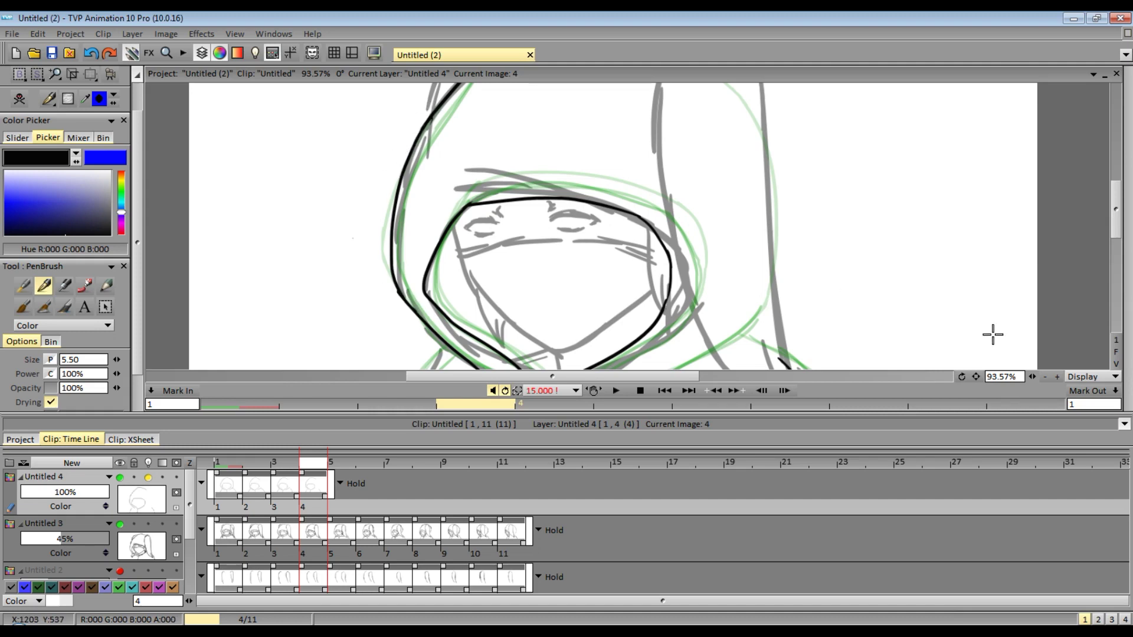
Add blank frame 5 to layer Untitled 4.
{"action": "left_click", "coordinate": [1044, 377]}
{"action": "mouse_move", "coordinate": [1120, 307]}
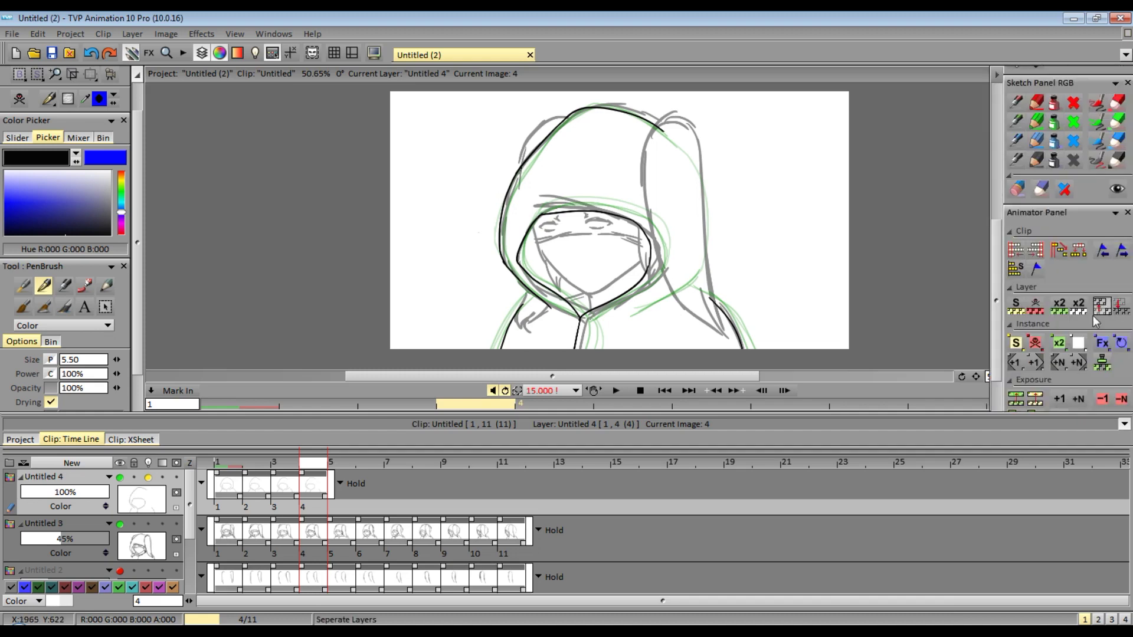
{"action": "left_click", "coordinate": [1038, 359]}
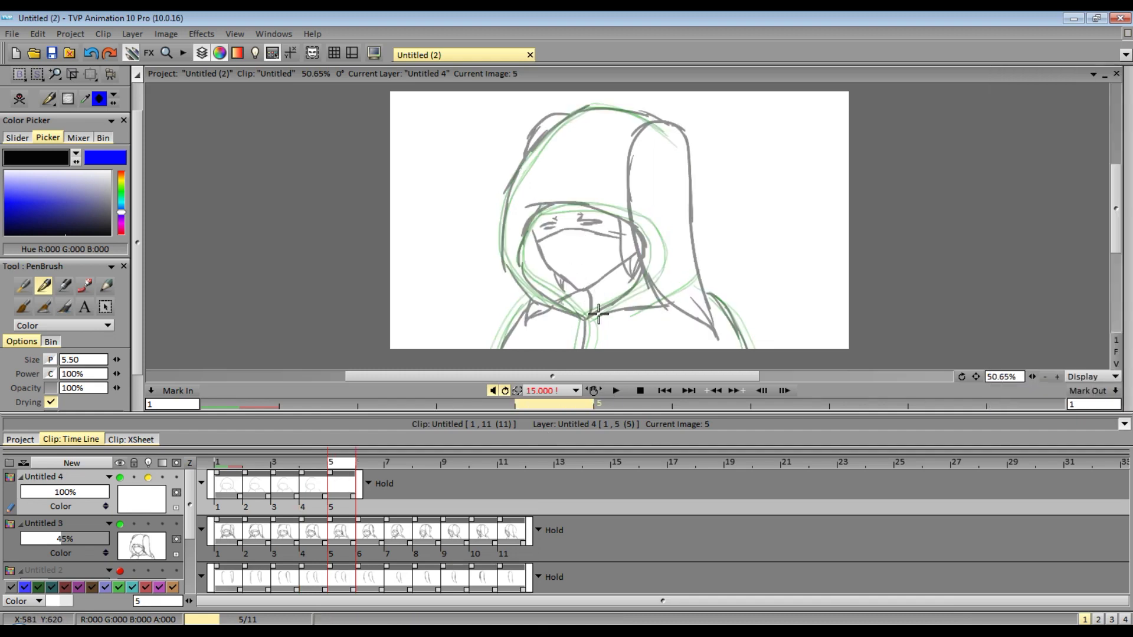
Play back the animation to review the inked frames, and return to frame 5.
{"action": "left_click", "coordinate": [614, 390]}
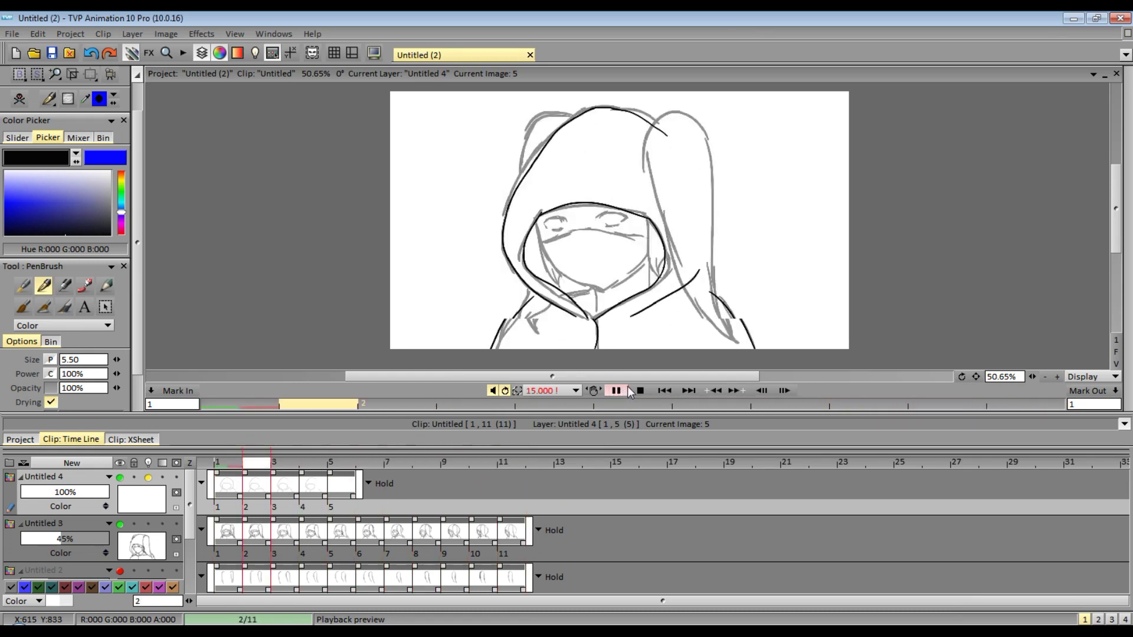
{"action": "left_click", "coordinate": [615, 393]}
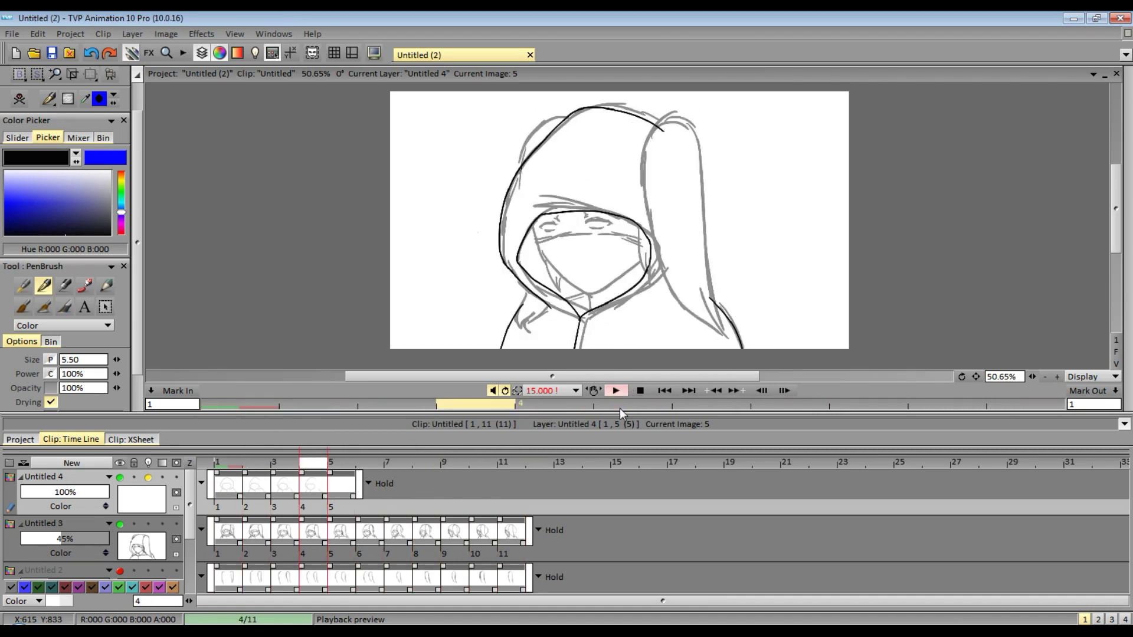
{"action": "key", "text": "Right"}
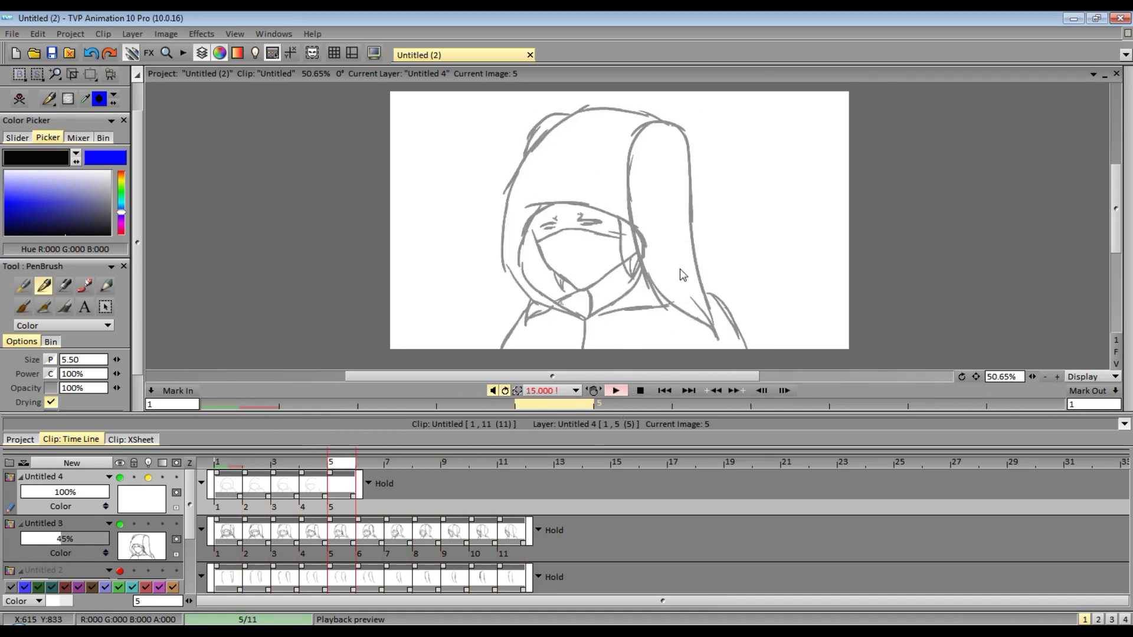
Try an inked right edge for the hood on frame 5 and preview the line art with layer Untitled 3 hidden.
{"action": "mouse_move", "coordinate": [684, 139]}
{"action": "left_mouse_down"}
{"action": "mouse_move", "coordinate": [713, 233]}
{"action": "mouse_move", "coordinate": [682, 290]}
{"action": "left_mouse_up"}
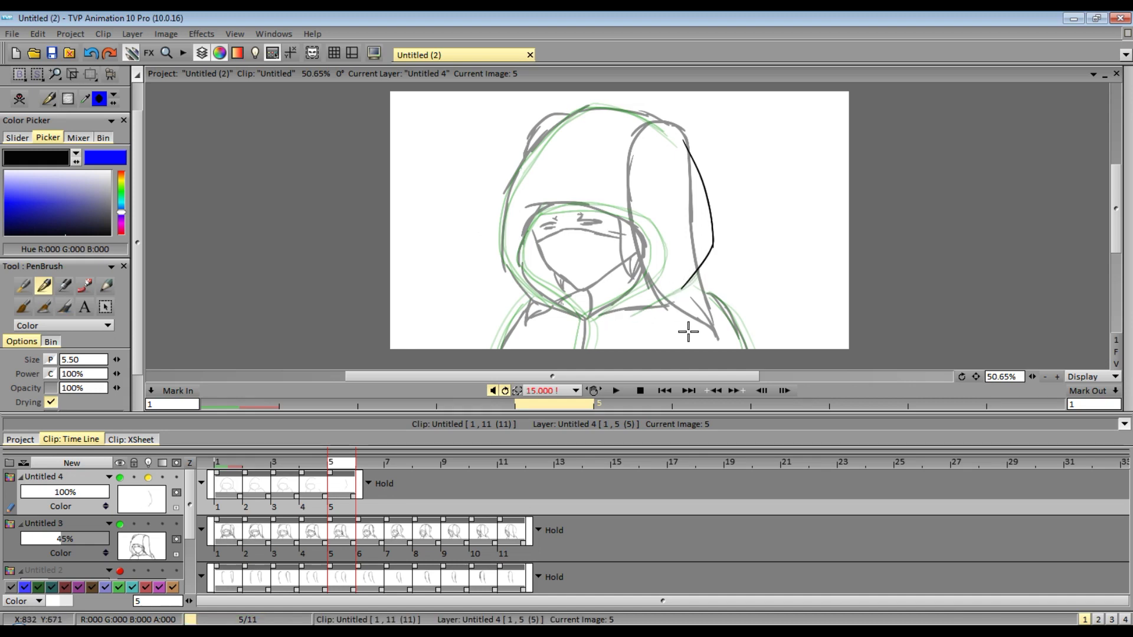
{"action": "key", "text": "ctrl+z"}
{"action": "left_click_drag", "start_coordinate": [624, 319], "coordinate": [702, 267]}
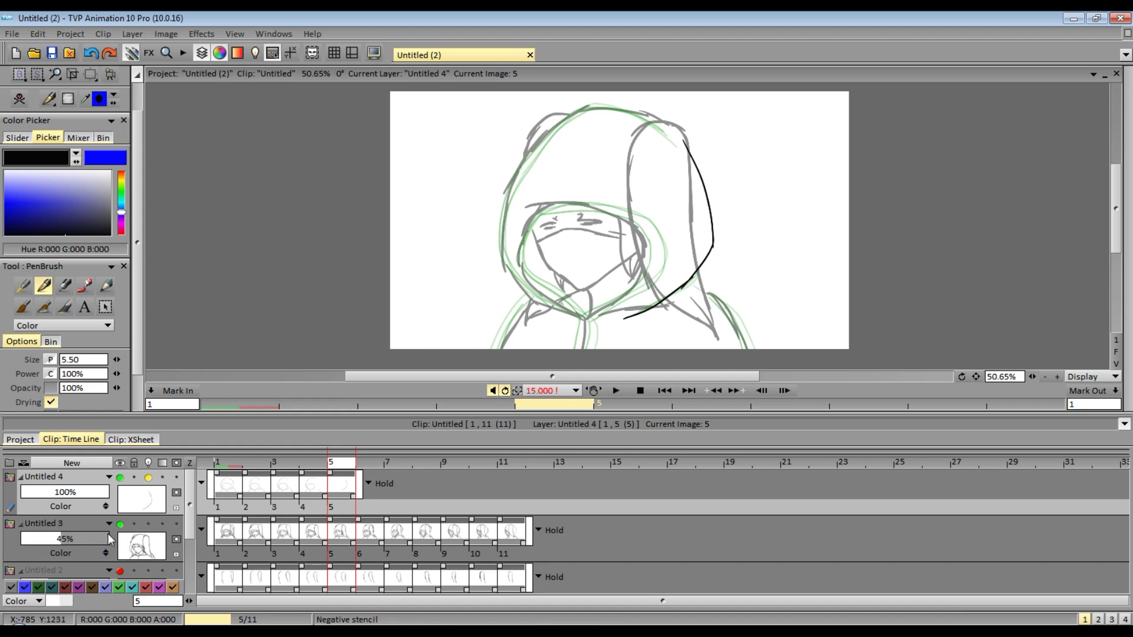
{"action": "left_click", "coordinate": [120, 523]}
{"action": "left_click", "coordinate": [616, 391]}
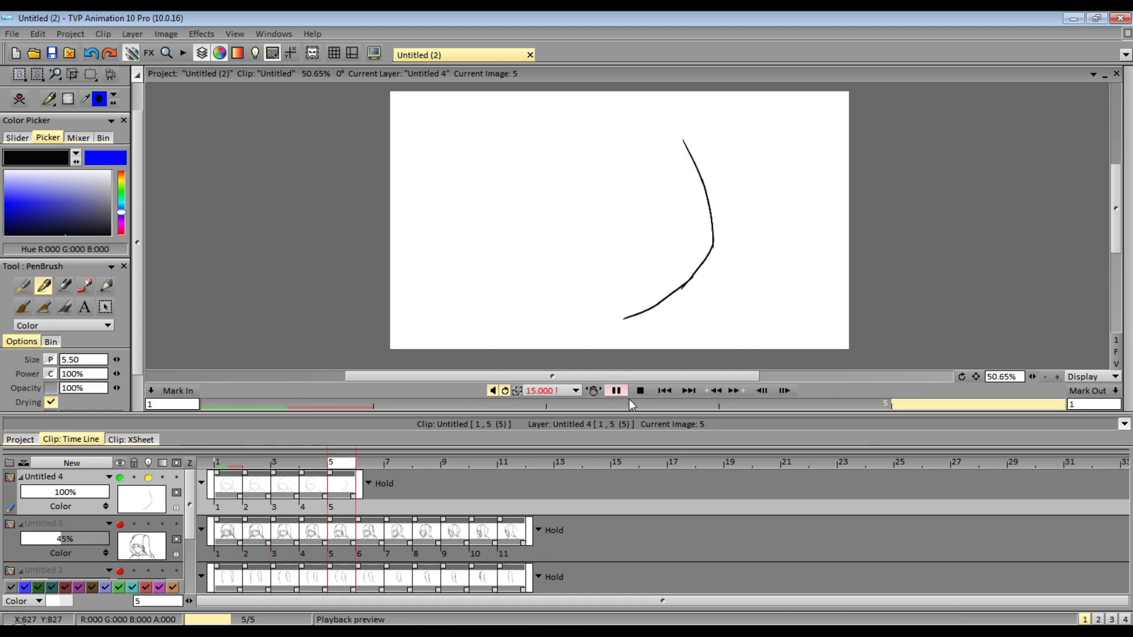
{"action": "left_click", "coordinate": [618, 390]}
{"action": "left_click", "coordinate": [120, 523]}
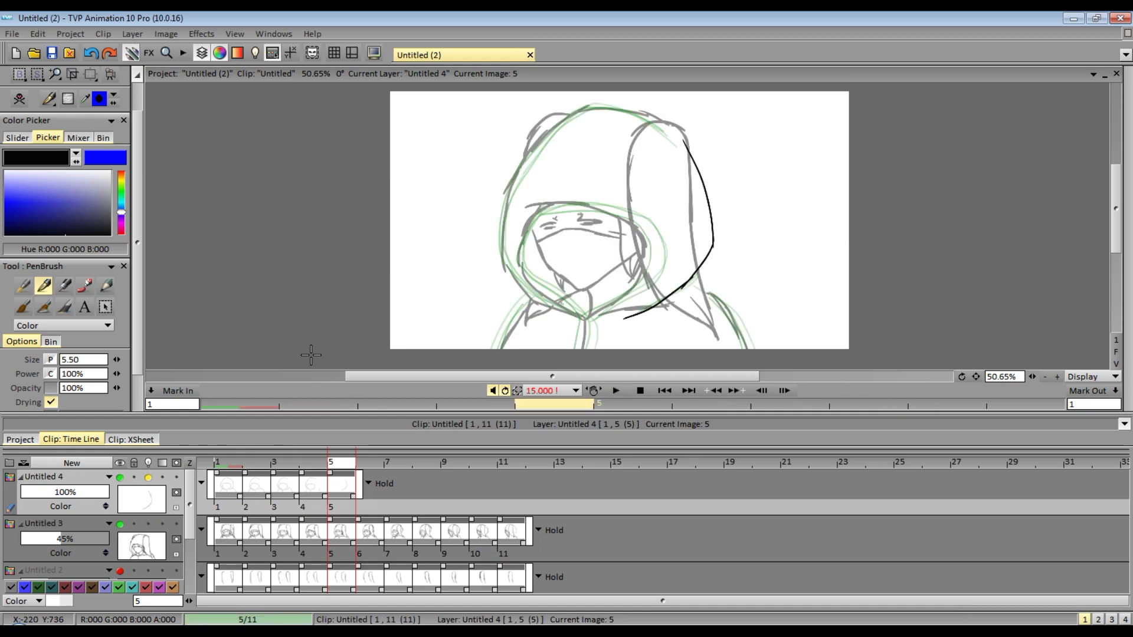
{"action": "key", "text": "ctrl+z"}
{"action": "key", "text": "ctrl+z"}
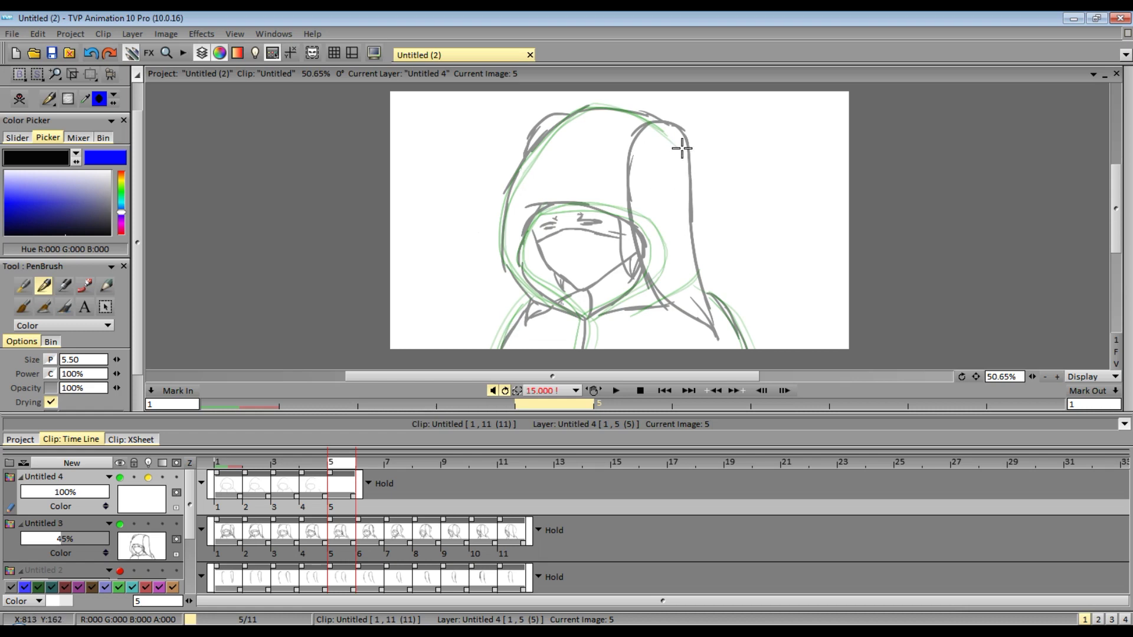
Ink the right side of the hood's outer outline and the right shoulder line on frame 5.
{"action": "mouse_move", "coordinate": [667, 123]}
{"action": "left_mouse_down"}
{"action": "mouse_move", "coordinate": [701, 183]}
{"action": "mouse_move", "coordinate": [679, 290]}
{"action": "mouse_move", "coordinate": [649, 319]}
{"action": "mouse_move", "coordinate": [700, 270]}
{"action": "mouse_move", "coordinate": [626, 325]}
{"action": "mouse_move", "coordinate": [736, 338]}
{"action": "left_mouse_up"}
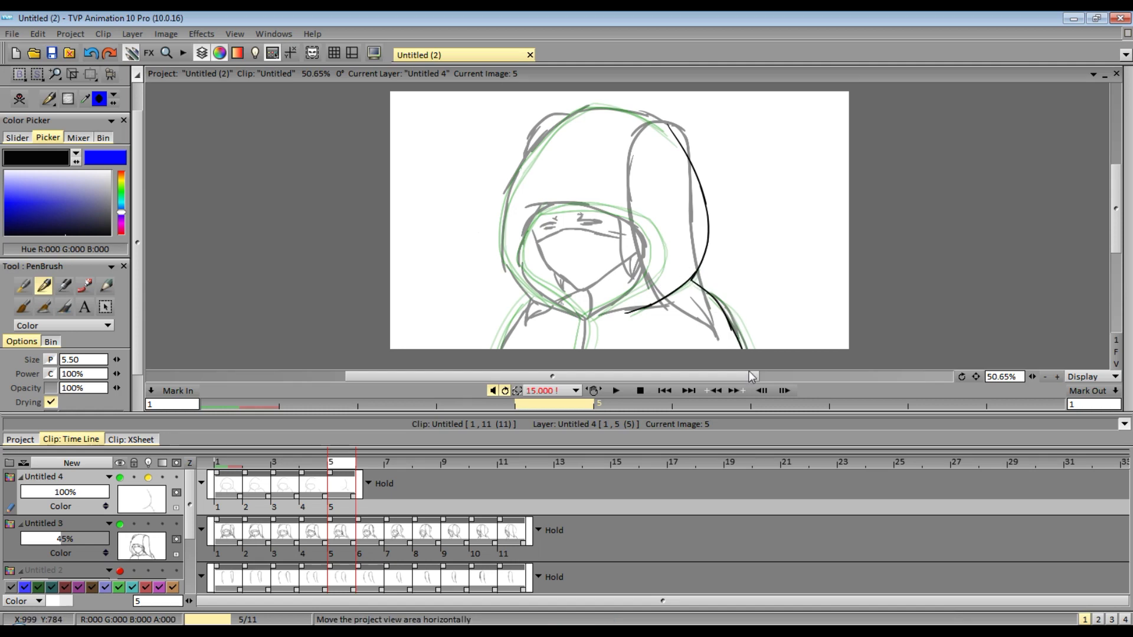
{"action": "key", "text": "ctrl+z"}
{"action": "left_click_drag", "start_coordinate": [692, 280], "coordinate": [746, 348]}
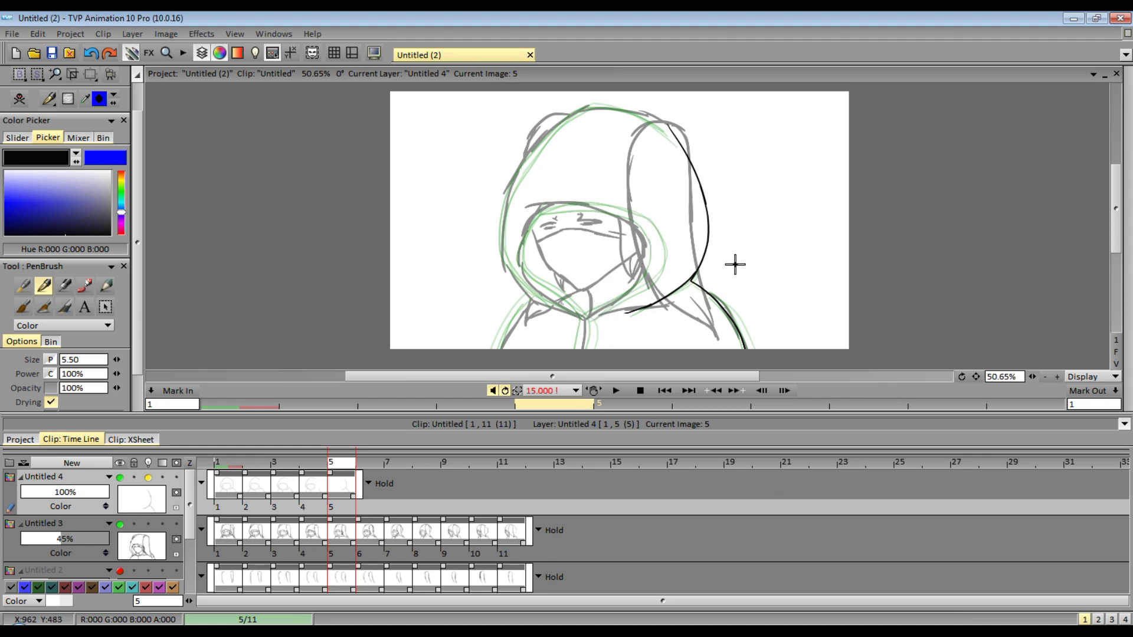
Ink the complete hood opening with the jacket's centre line, plus the left shoulder line, on frame 5.
{"action": "left_click_drag", "start_coordinate": [1032, 376], "coordinate": [1038, 375]}
{"action": "left_click_drag", "start_coordinate": [1115, 216], "coordinate": [1116, 236]}
{"action": "mouse_move", "coordinate": [474, 129]}
{"action": "left_mouse_down"}
{"action": "mouse_move", "coordinate": [564, 292]}
{"action": "mouse_move", "coordinate": [558, 337]}
{"action": "left_mouse_up"}
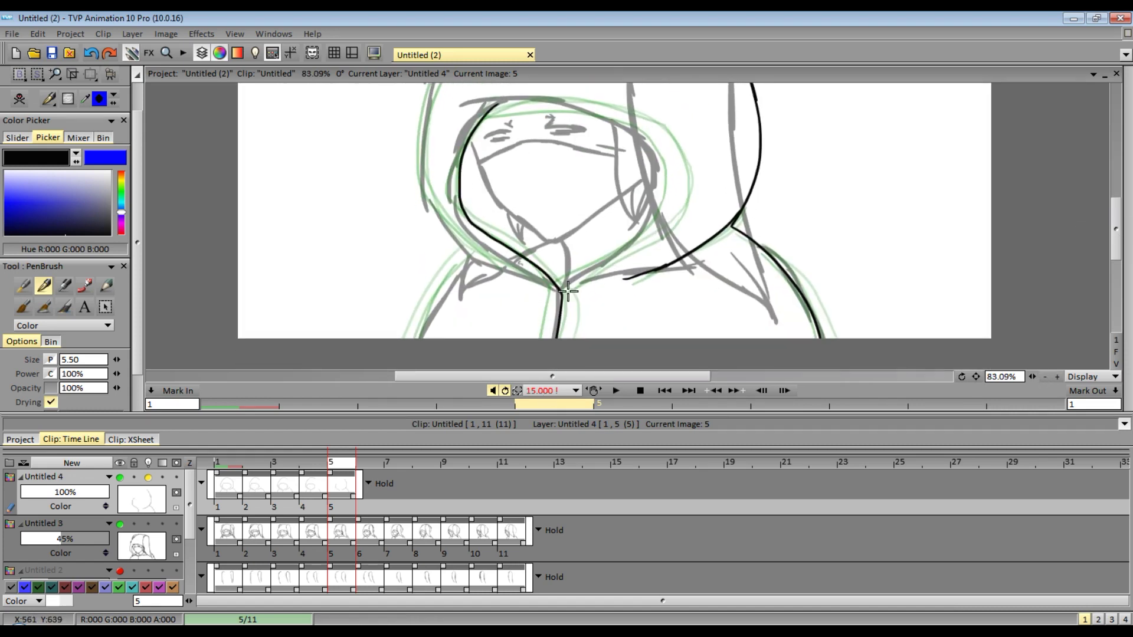
{"action": "left_click_drag", "start_coordinate": [564, 289], "coordinate": [656, 211]}
{"action": "mouse_move", "coordinate": [496, 103]}
{"action": "left_mouse_down"}
{"action": "mouse_move", "coordinate": [637, 152]}
{"action": "mouse_move", "coordinate": [656, 202]}
{"action": "left_mouse_up"}
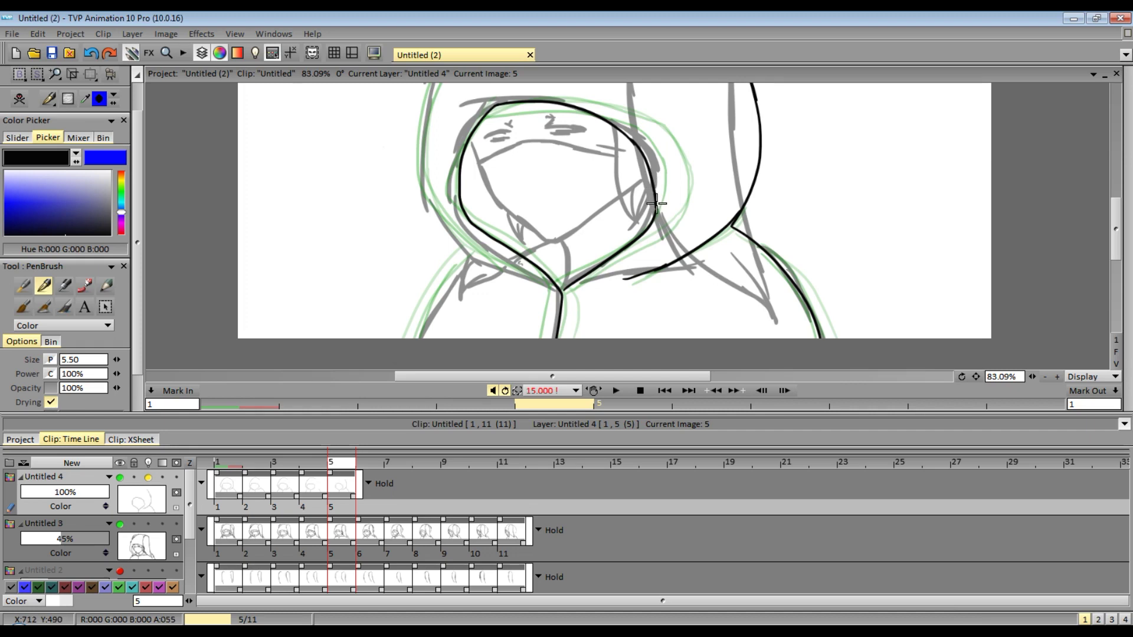
{"action": "left_click_drag", "start_coordinate": [475, 259], "coordinate": [420, 339]}
Ink the left side and top of the hood's outer outline on frame 5, joining it to the right edge.
{"action": "left_click_drag", "start_coordinate": [1116, 228], "coordinate": [1115, 202]}
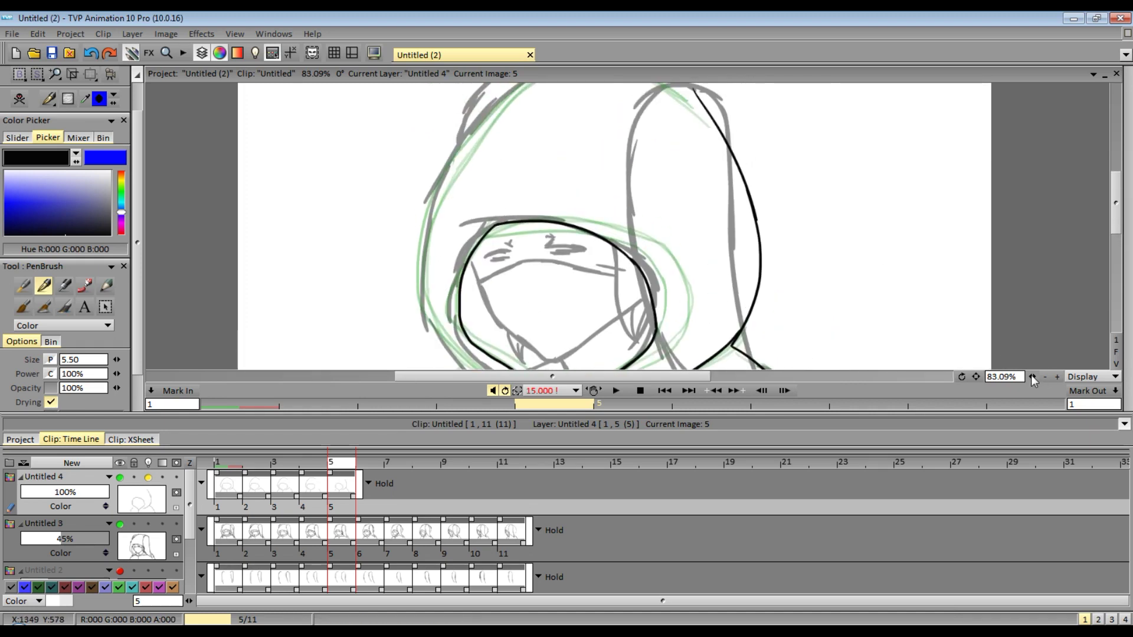
{"action": "left_click_drag", "start_coordinate": [1032, 377], "coordinate": [1016, 376]}
{"action": "mouse_move", "coordinate": [676, 128]}
{"action": "left_mouse_down"}
{"action": "mouse_move", "coordinate": [596, 115]}
{"action": "mouse_move", "coordinate": [531, 141]}
{"action": "mouse_move", "coordinate": [470, 281]}
{"action": "left_mouse_up"}
{"action": "key", "text": "ctrl+z"}
{"action": "left_click_drag", "start_coordinate": [492, 199], "coordinate": [514, 337]}
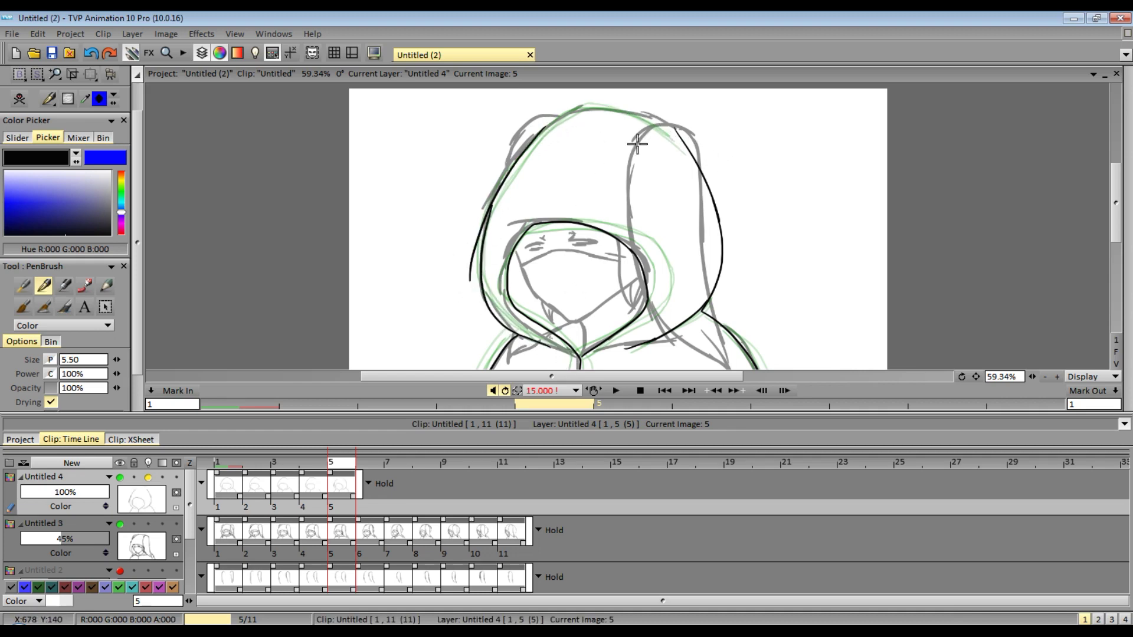
{"action": "mouse_move", "coordinate": [538, 129]}
{"action": "left_mouse_down"}
{"action": "mouse_move", "coordinate": [612, 118]}
{"action": "mouse_move", "coordinate": [601, 110]}
{"action": "mouse_move", "coordinate": [665, 137]}
{"action": "mouse_move", "coordinate": [677, 131]}
{"action": "mouse_move", "coordinate": [651, 123]}
{"action": "mouse_move", "coordinate": [678, 126]}
{"action": "left_mouse_up"}
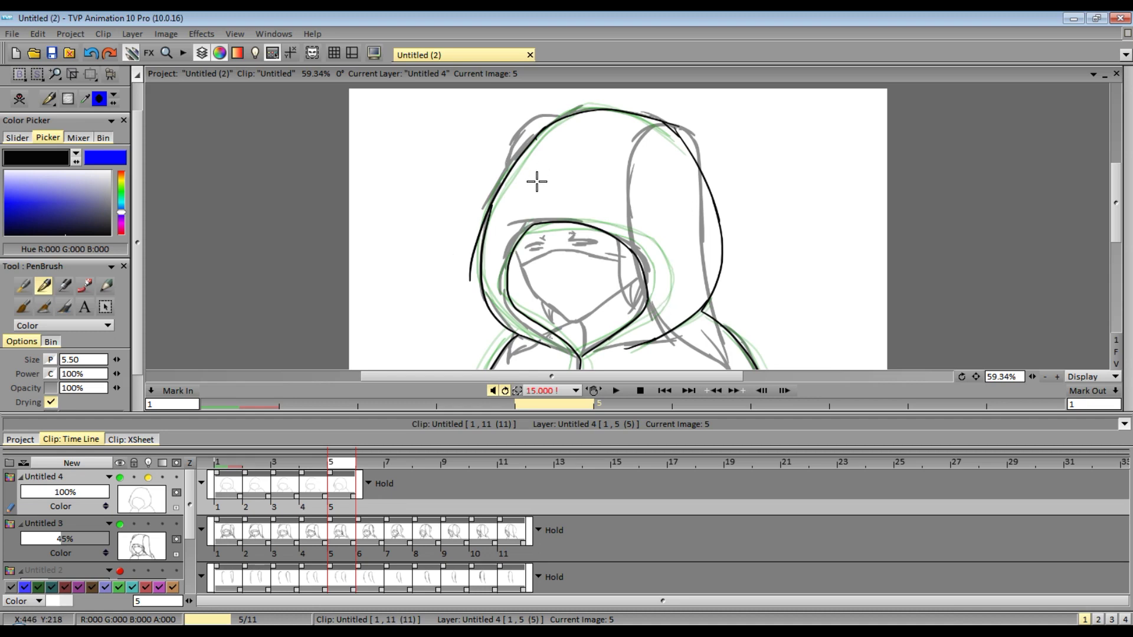
Erase the overlapping line end on the left side of frame 5's hood outline and clean up the outline's joints.
{"action": "left_click_drag", "start_coordinate": [1032, 378], "coordinate": [1058, 377]}
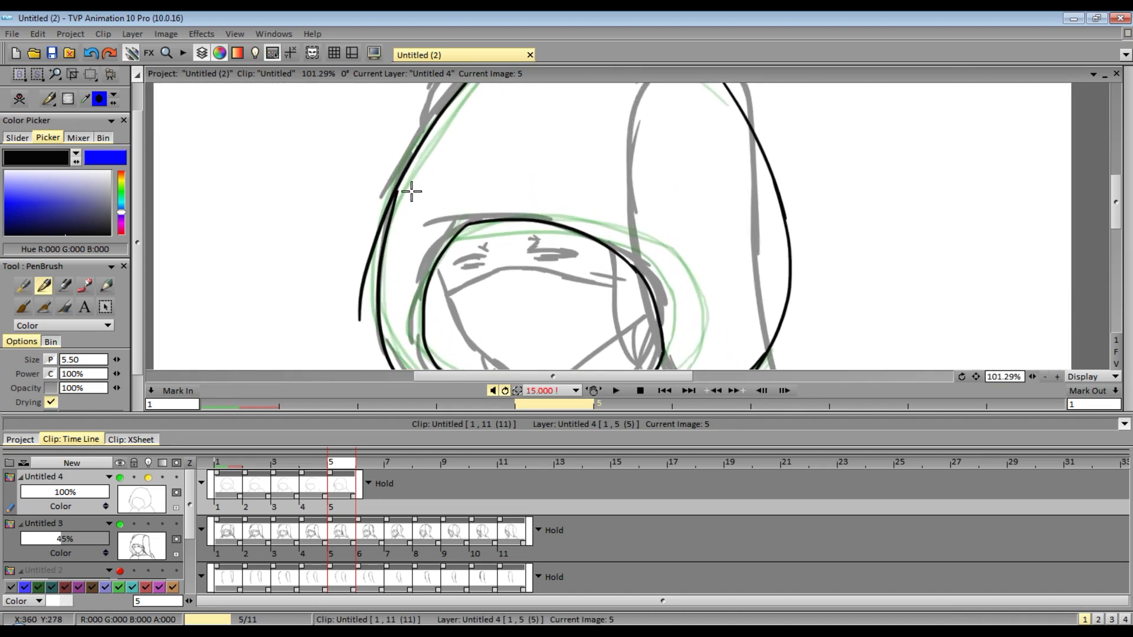
{"action": "mouse_move", "coordinate": [394, 183]}
{"action": "left_mouse_down"}
{"action": "mouse_move", "coordinate": [386, 209]}
{"action": "mouse_move", "coordinate": [405, 171]}
{"action": "mouse_move", "coordinate": [392, 178]}
{"action": "mouse_move", "coordinate": [359, 319]}
{"action": "left_mouse_up"}
{"action": "key", "text": "ctrl+z"}
{"action": "mouse_move", "coordinate": [373, 232]}
{"action": "left_mouse_down"}
{"action": "mouse_move", "coordinate": [369, 265]}
{"action": "mouse_move", "coordinate": [397, 178]}
{"action": "left_mouse_up"}
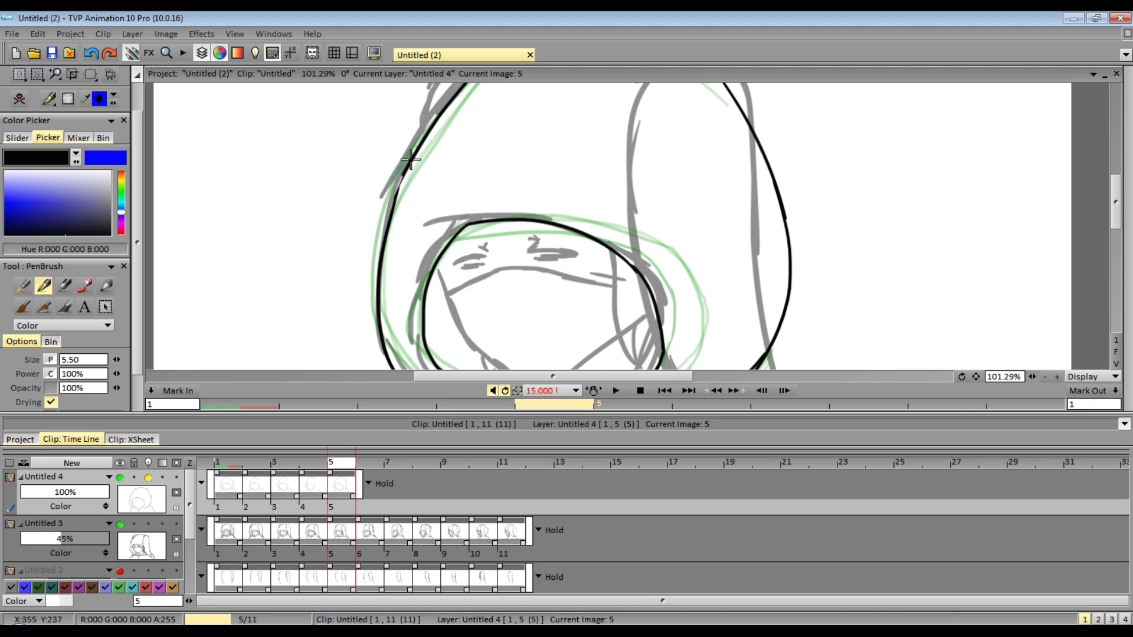
{"action": "scroll", "coordinate": [1119, 262], "scroll_direction": "up", "scroll_amount": 5}
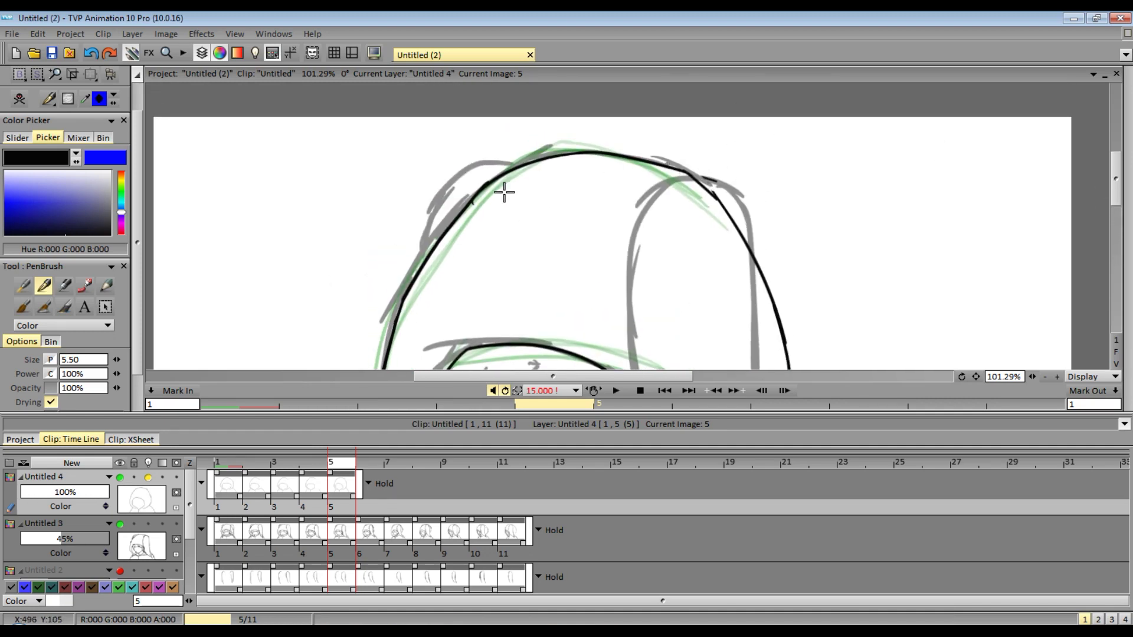
{"action": "scroll", "coordinate": [1057, 359], "scroll_direction": "up", "scroll_amount": 2}
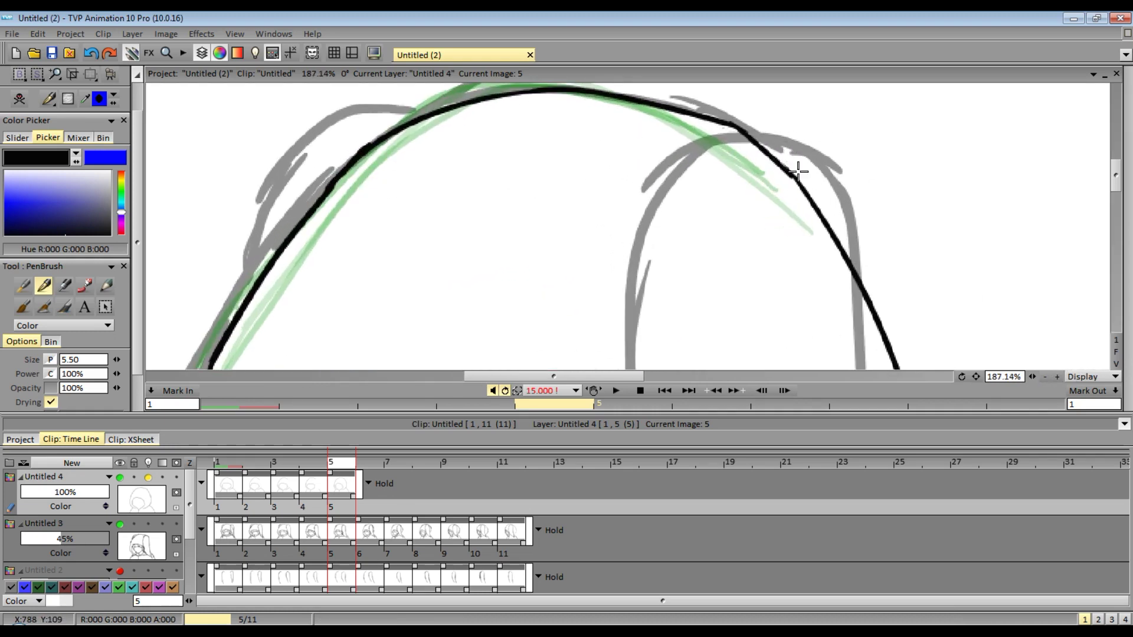
{"action": "left_click_drag", "start_coordinate": [1116, 179], "coordinate": [1119, 247]}
{"action": "left_click_drag", "start_coordinate": [1120, 246], "coordinate": [1119, 257]}
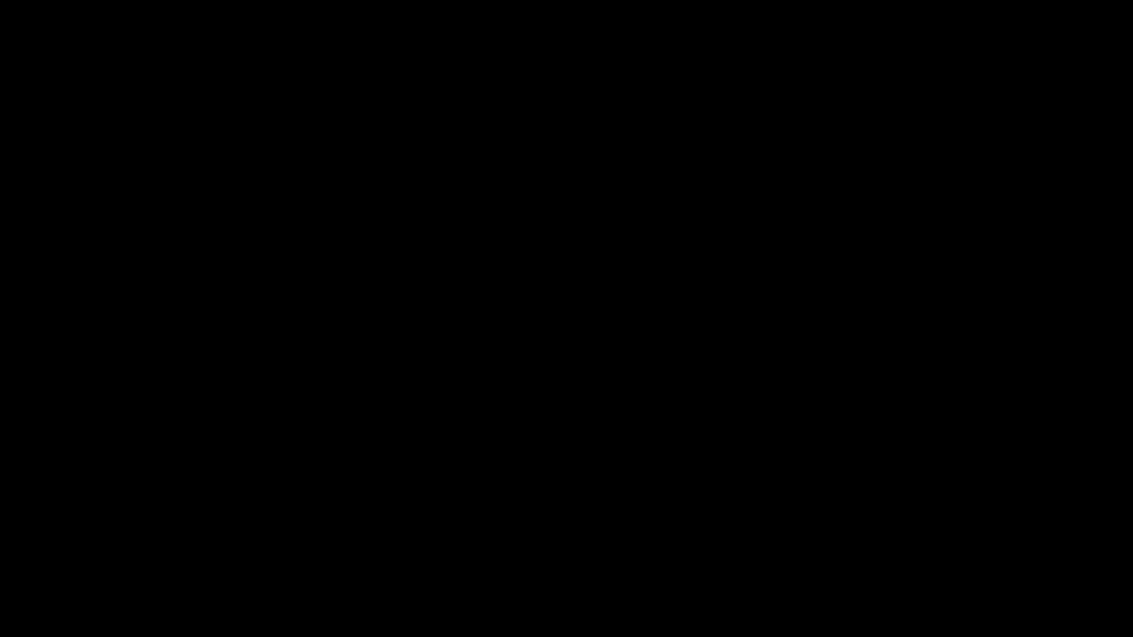